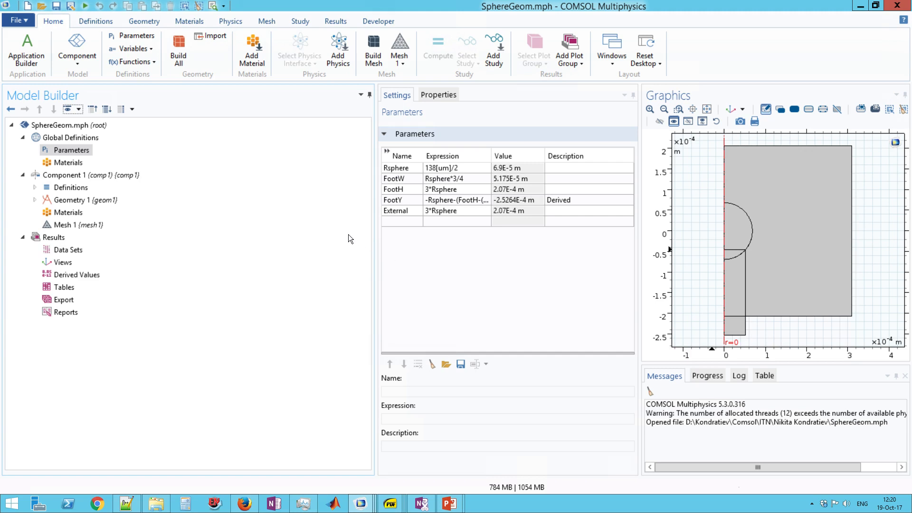
- Load the parameters from the file WGMparam.txt into the global parameters table
click(446, 364)
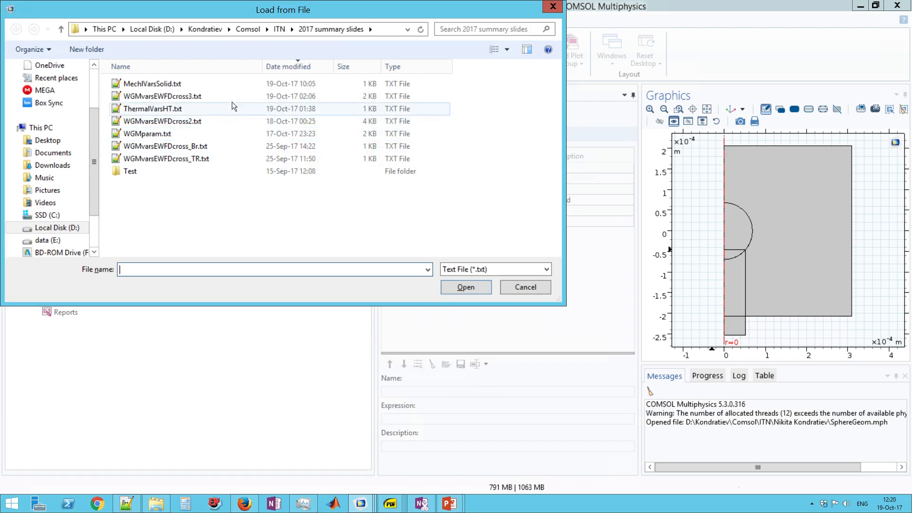
click(198, 133)
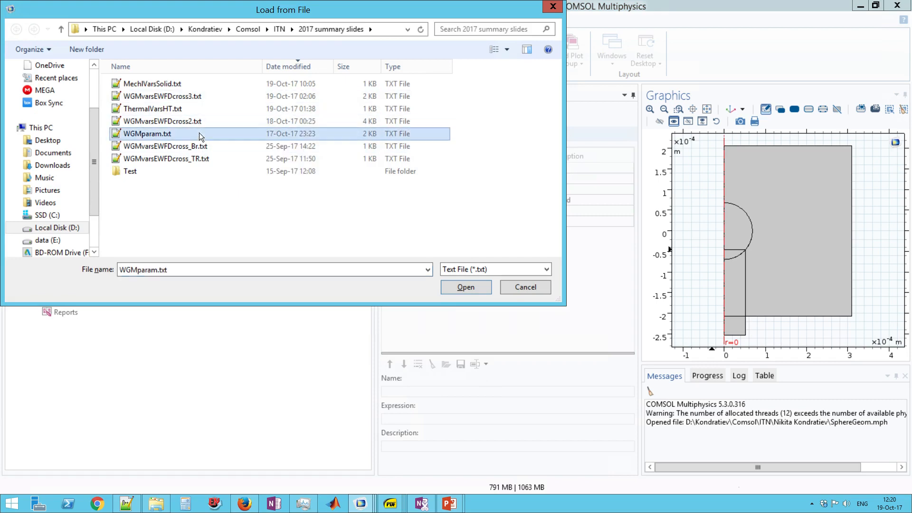
click(464, 287)
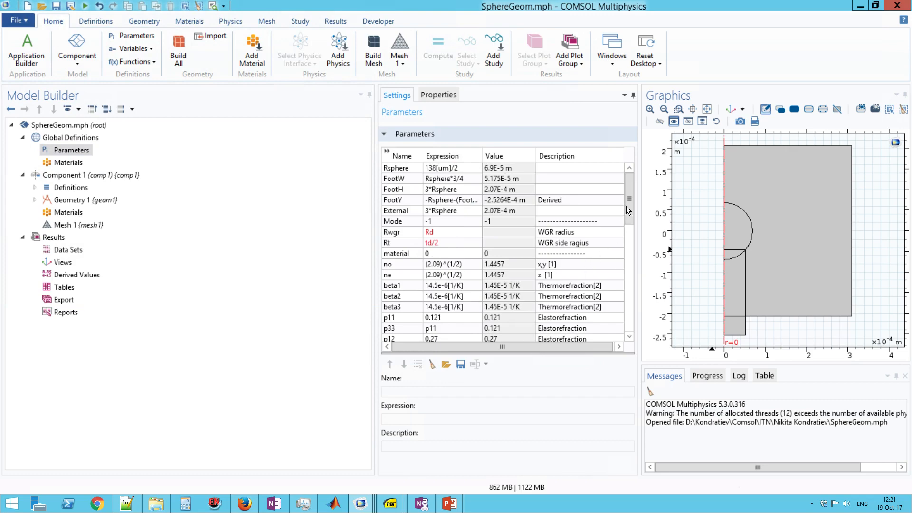
- Set the expressions of the Rwgr and Rt parameters to Rsphere
mouse_move(630, 221)
mouse_down()
mouse_move(626, 275)
mouse_move(628, 203)
mouse_up()
double_click(414, 168)
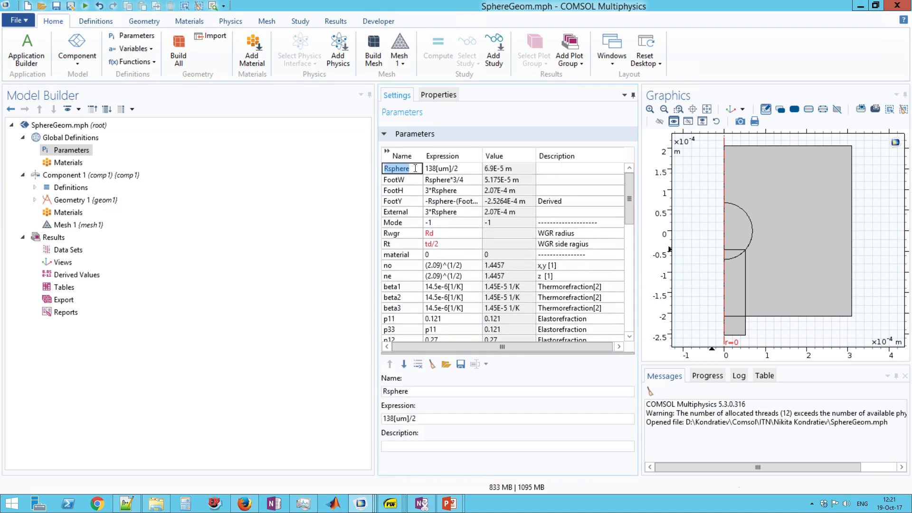
double_click(456, 232)
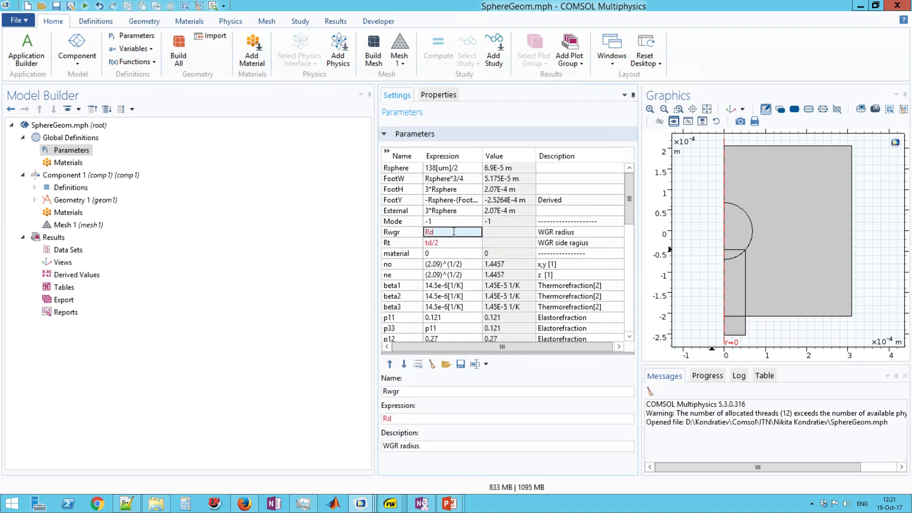
text(Rsphere)
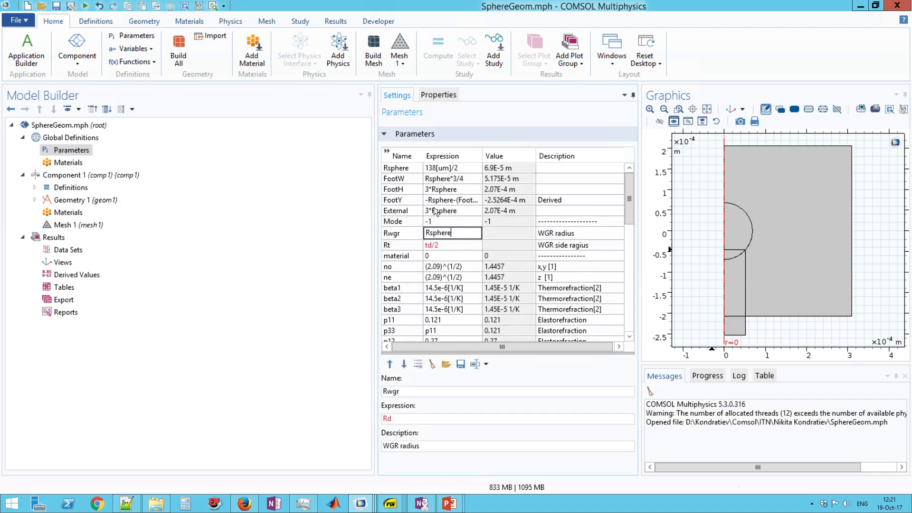
double_click(457, 244)
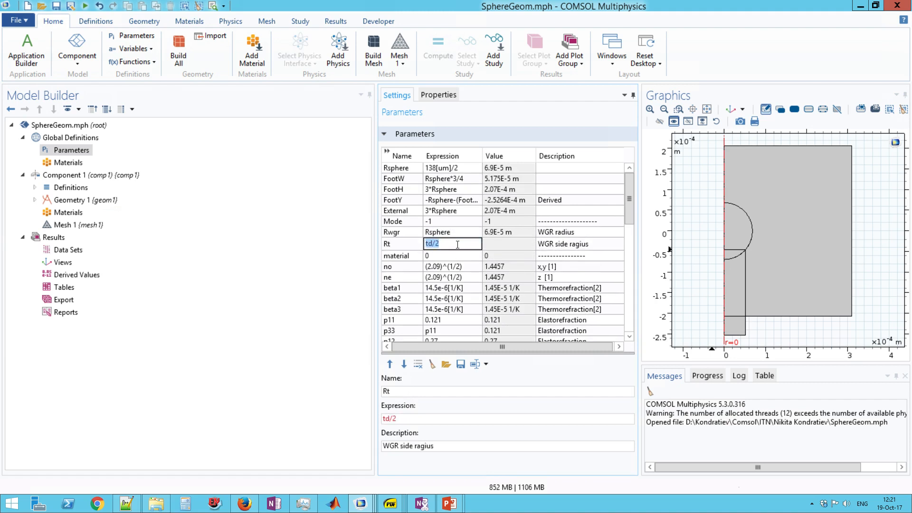
text(Rsphere)
click(393, 234)
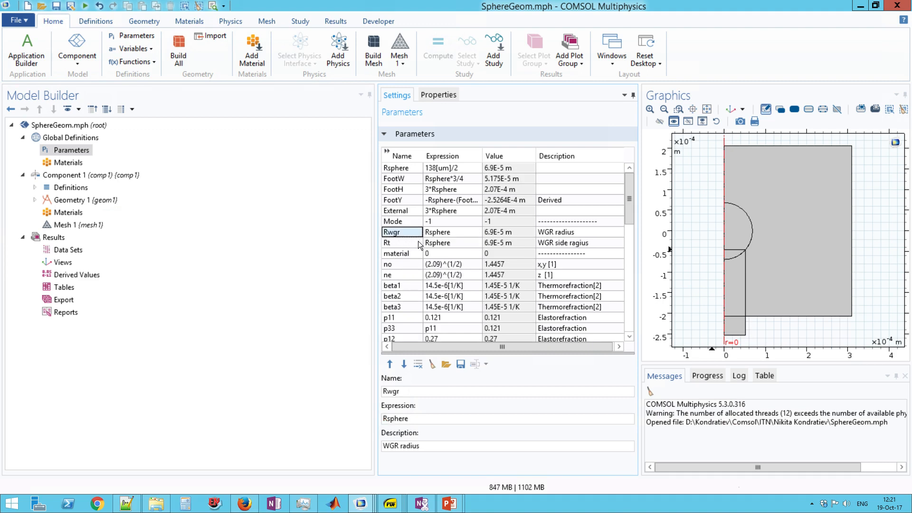
- Review the loaded material, essential and derived parameters, and select the lambda0 wavelength expression
scroll(465, 263, down, 3)
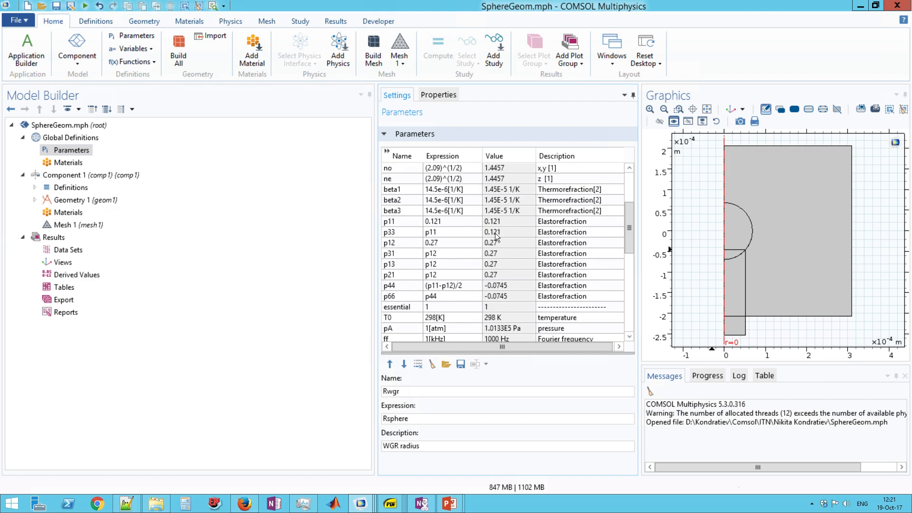
scroll(495, 233, down, 2)
scroll(494, 233, down, 1)
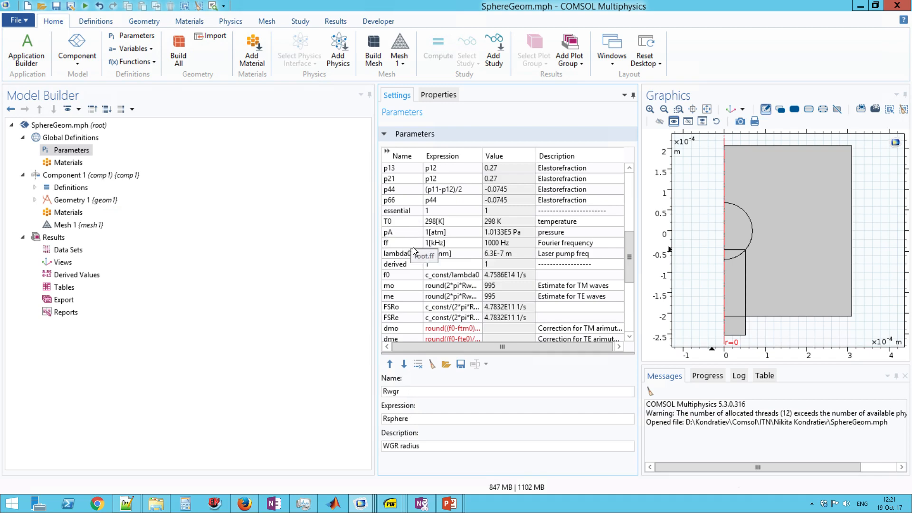
scroll(440, 254, down, 1)
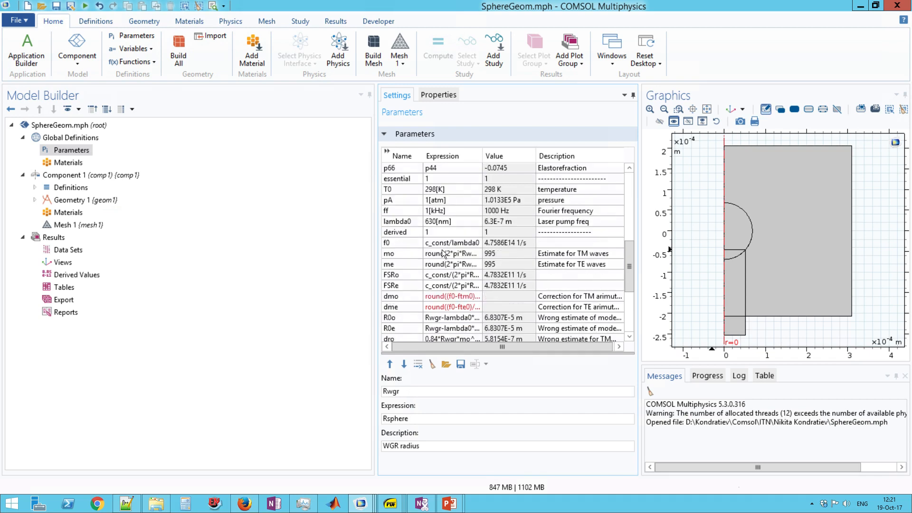
scroll(442, 242, down, 1)
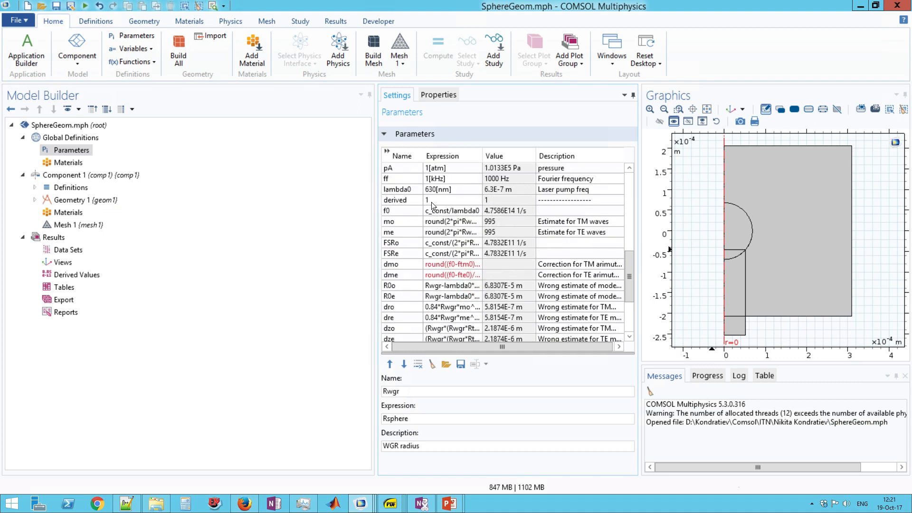
click(438, 190)
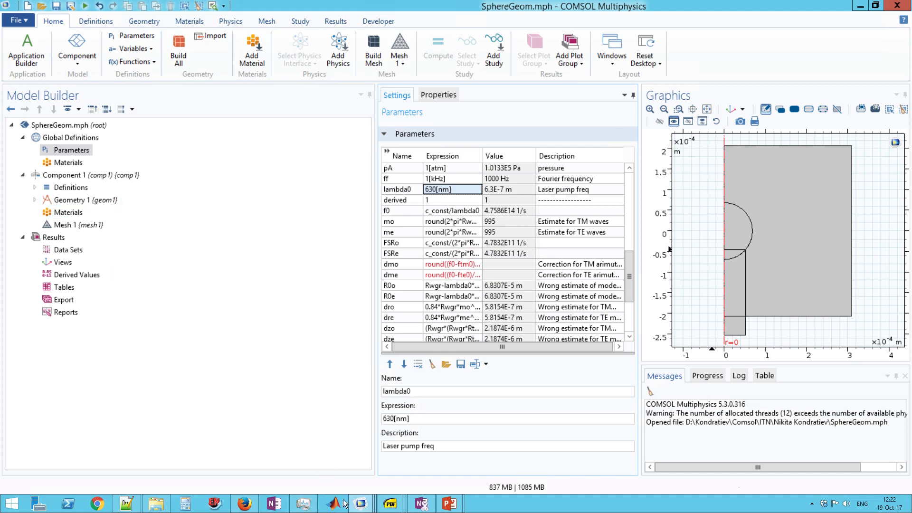
- Switch to the PowerPoint presentation and consult the "Model initialization: WGM (summary)" slide
click(453, 504)
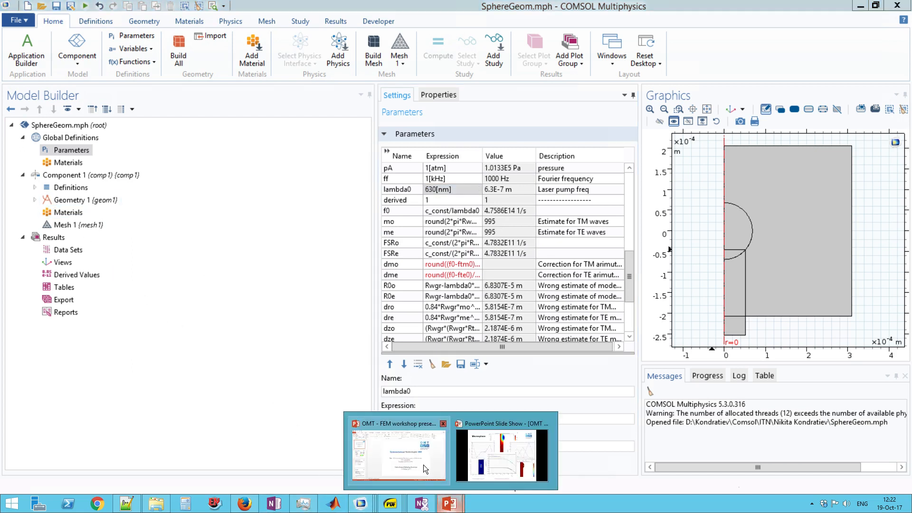
click(424, 465)
key(Down)
key(Down)
key(Down)
key(Down)
key(Down)
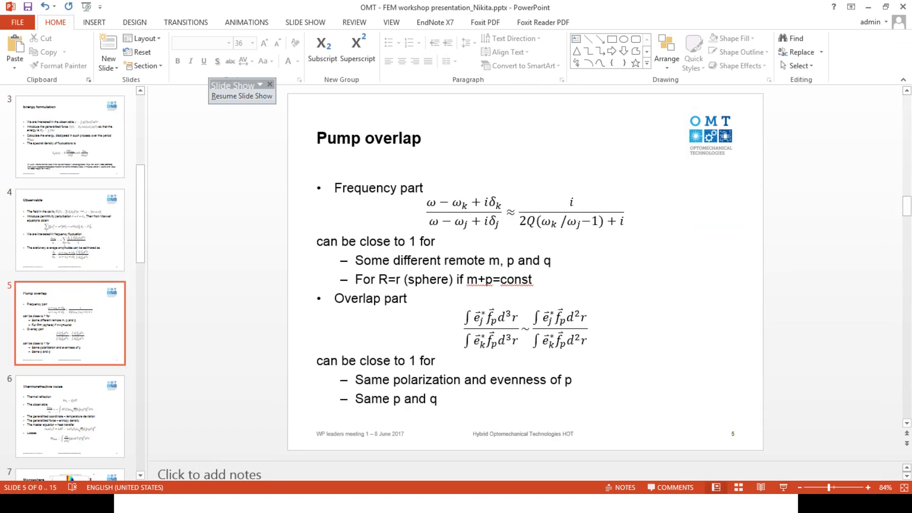
key(Down)
key(Down)
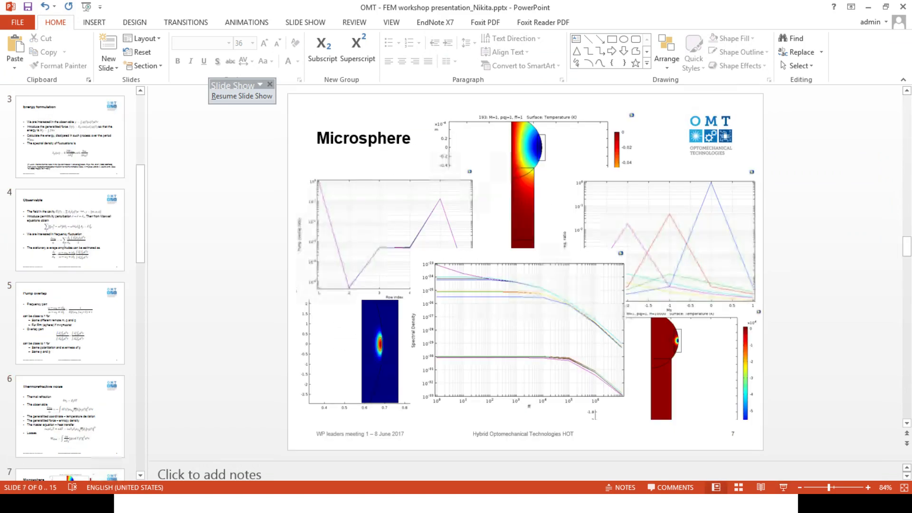
key(Down)
key(Down)
key(Down)
key(Down)
key(Up)
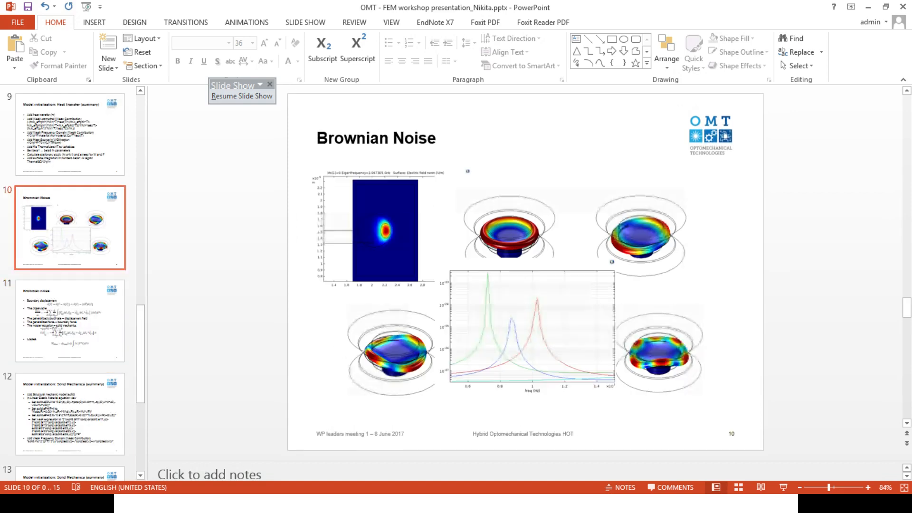
key(Up)
key(Up)
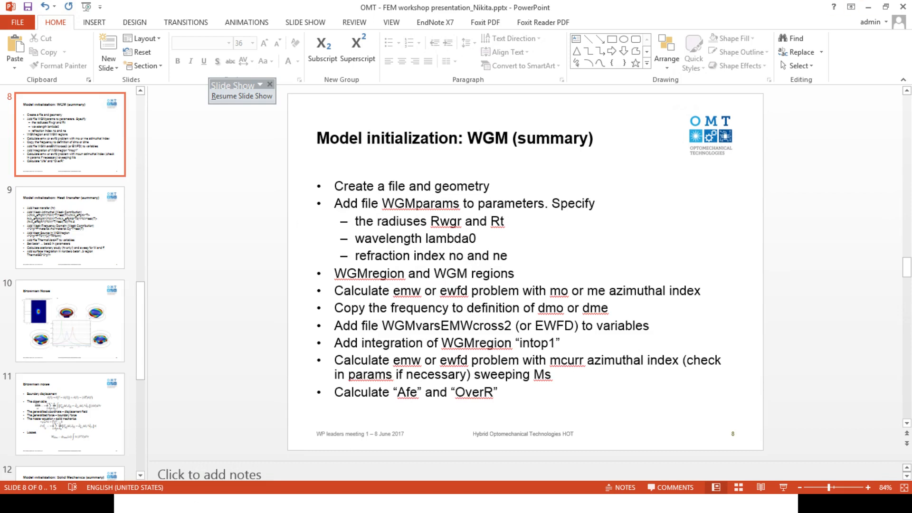
- Switch back to COMSOL Multiphysics and add an ellipse labelled WGM to Geometry 1
key(alt+Tab)
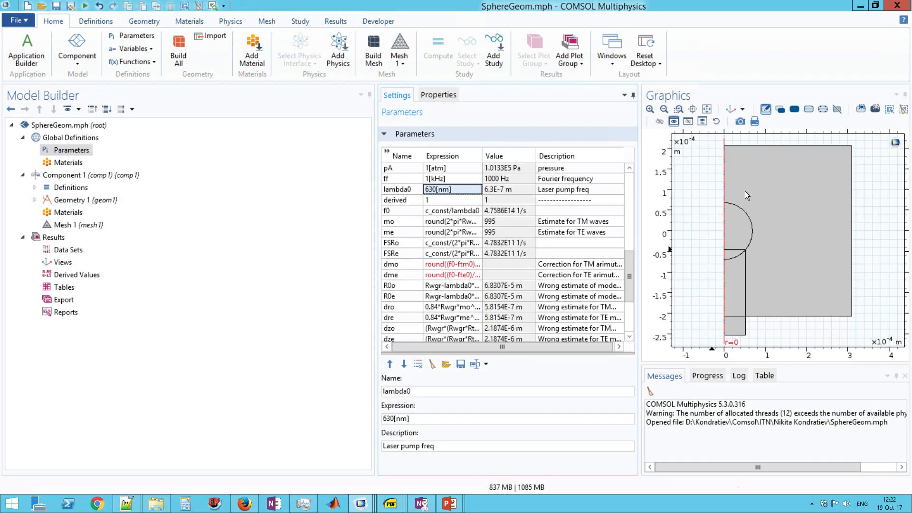
scroll(637, 315, down, 2)
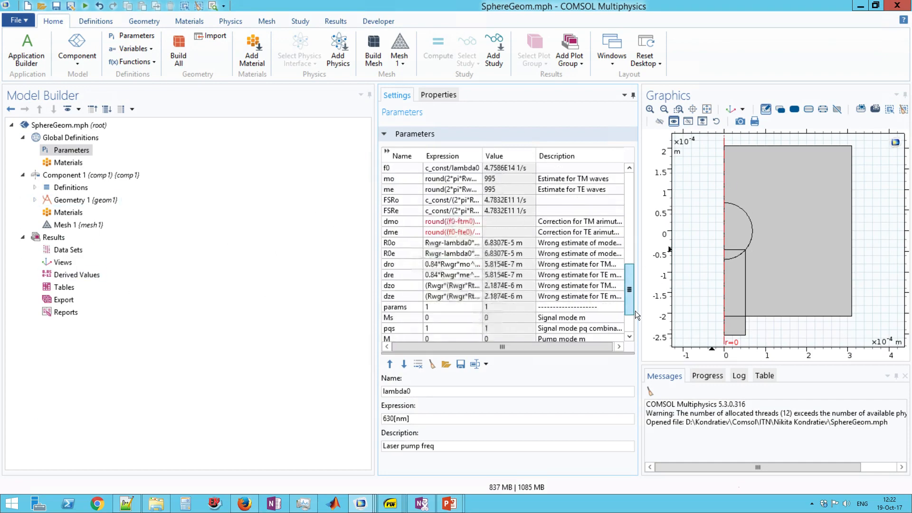
scroll(637, 315, down, 2)
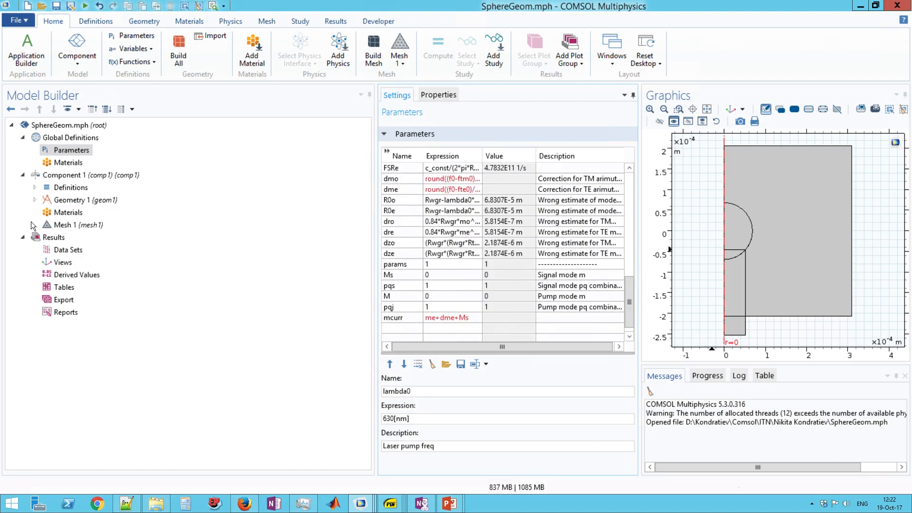
click(34, 200)
click(78, 204)
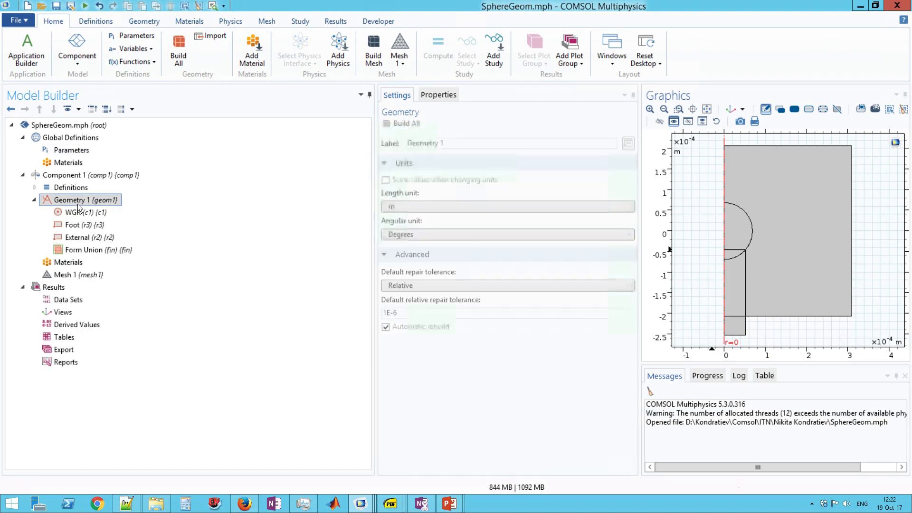
right_click(78, 204)
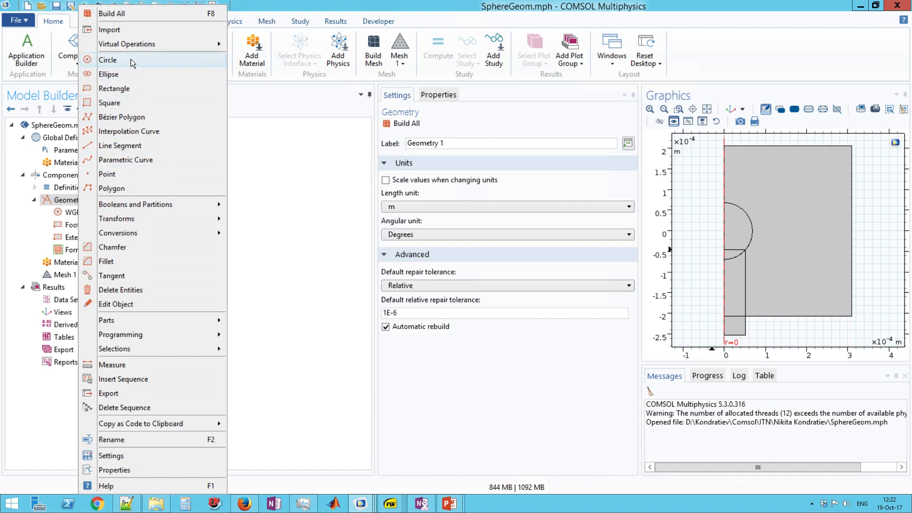
click(135, 75)
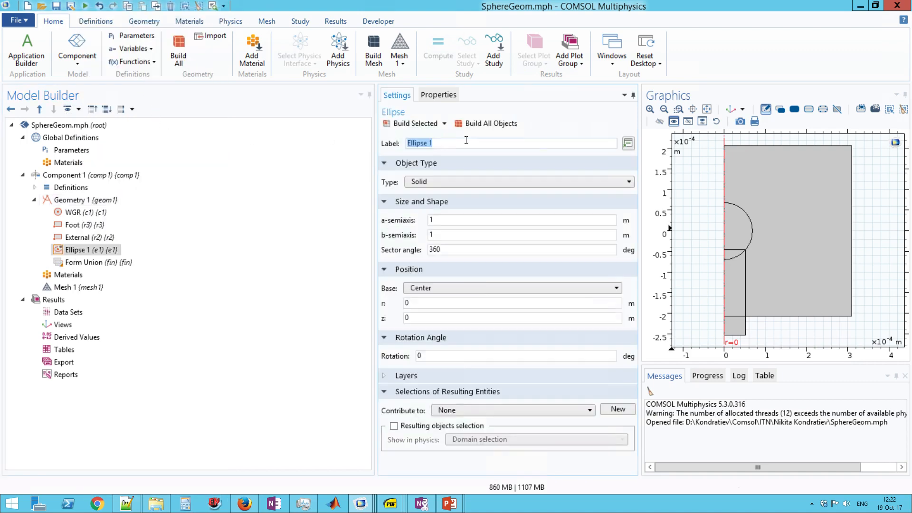
text(WGM)
click(451, 218)
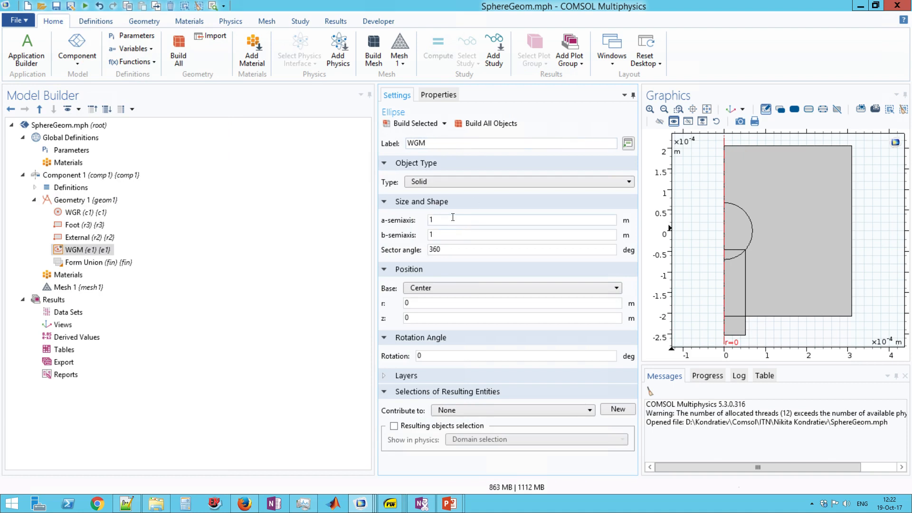
double_click(451, 218)
click(79, 151)
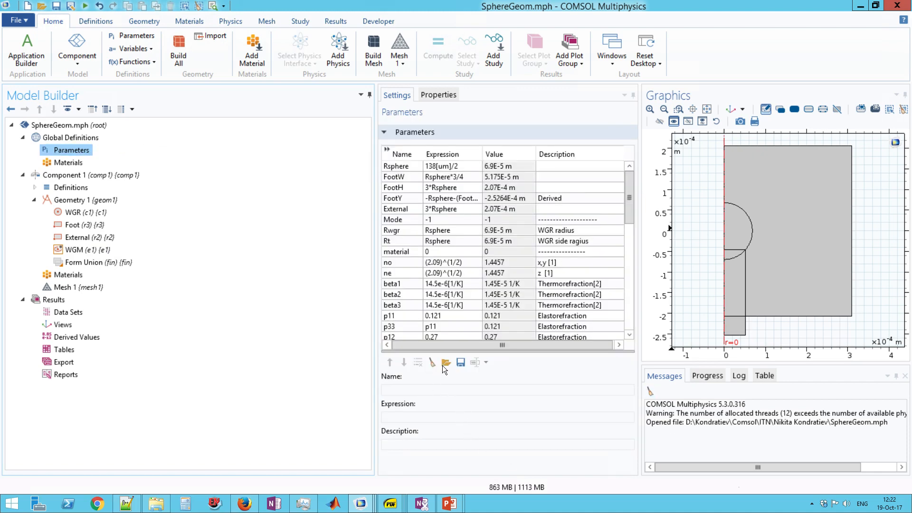
click(447, 364)
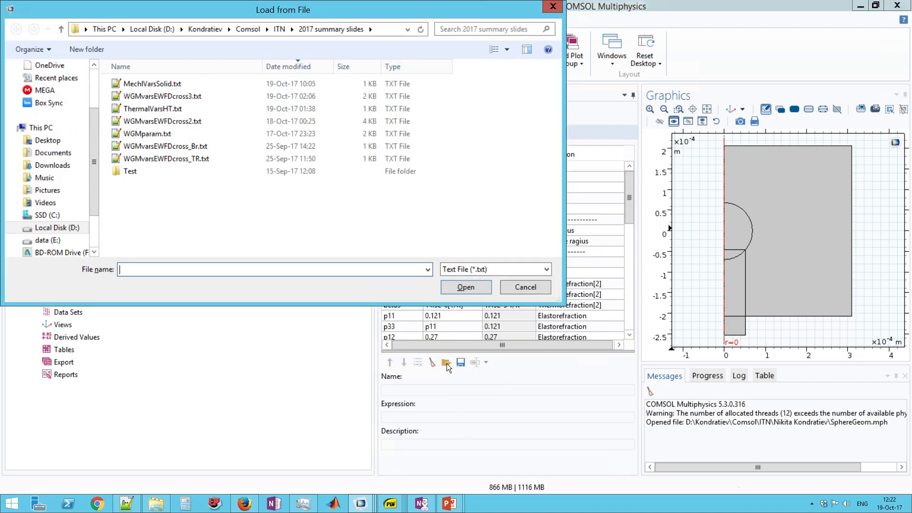
click(553, 6)
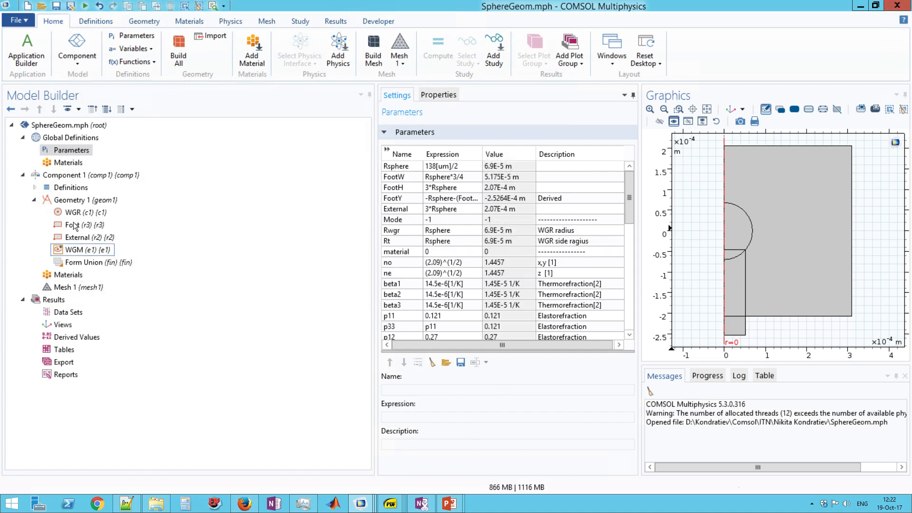
- Set the WGM ellipse's a-semiaxis to dre, b-semiaxis to dze and centre r position to R0e, and build it
click(86, 248)
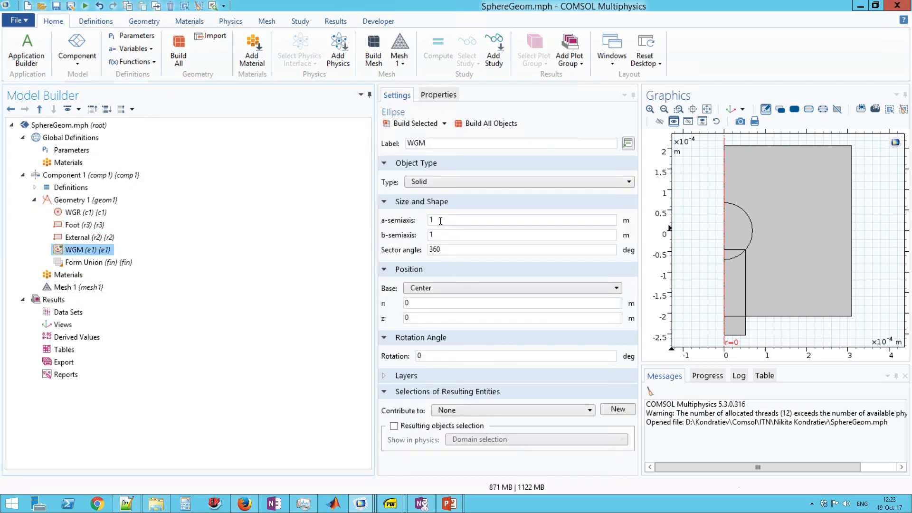
double_click(441, 221)
text(d)
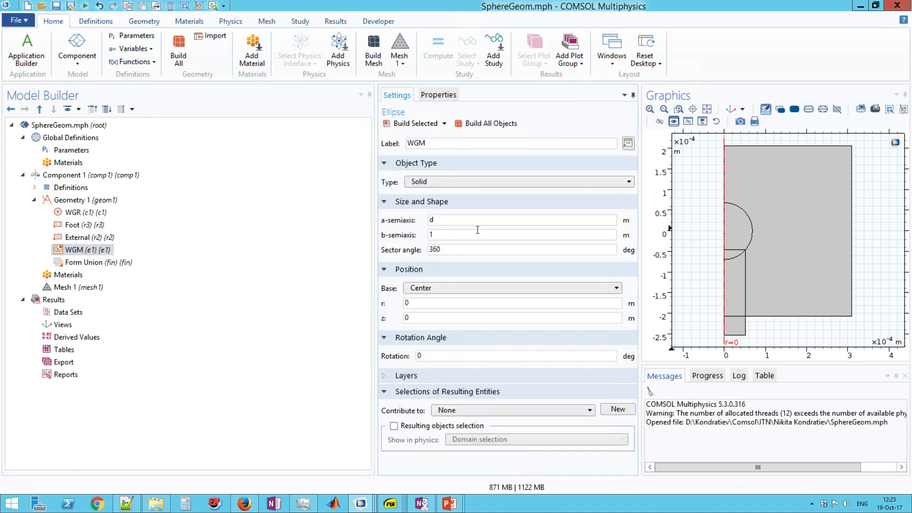
text(re)
key(Tab)
text(dze)
click(479, 306)
text(R0e)
click(679, 111)
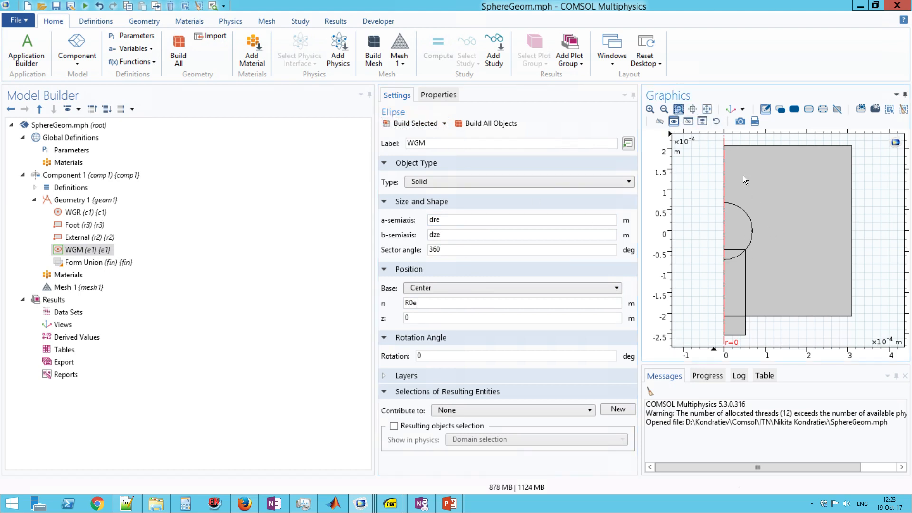
drag(746, 224, 764, 242)
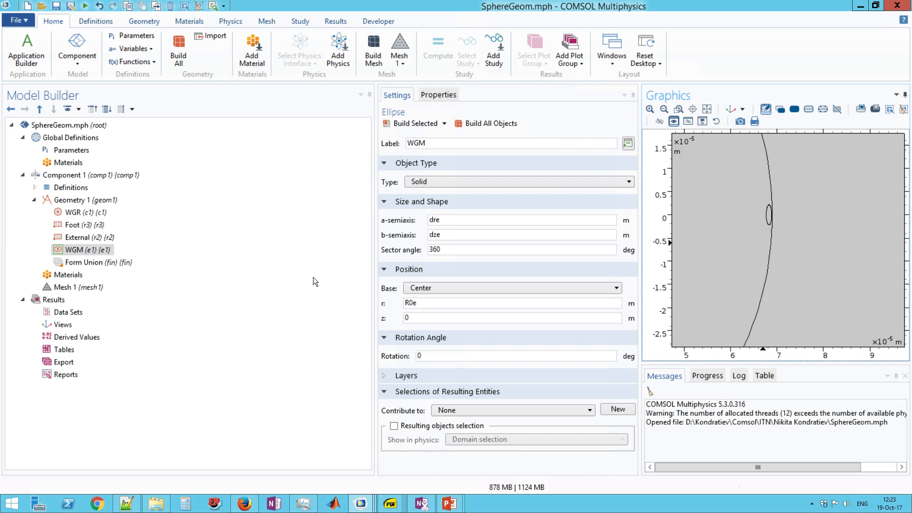
- Add a rectangle to Geometry 1 with a width of 17*dre and a height of 17*dze
click(93, 198)
right_click(93, 198)
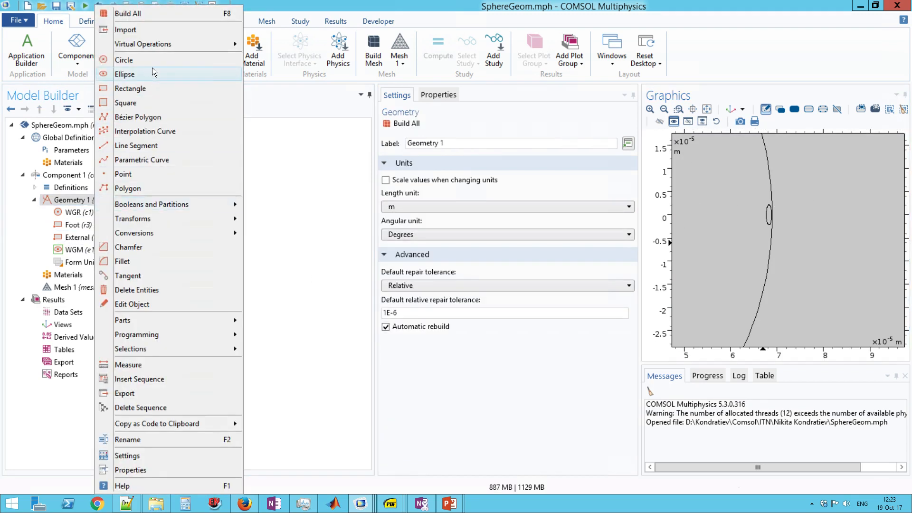
click(172, 89)
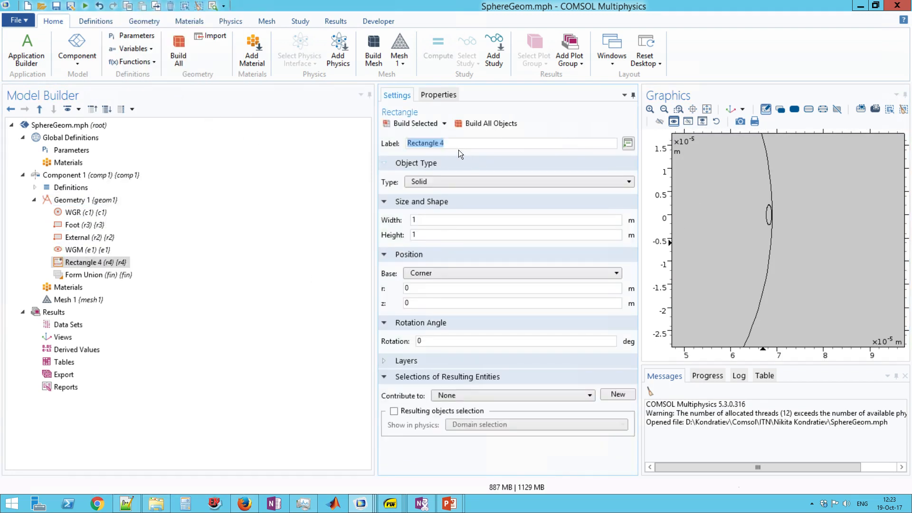
double_click(416, 219)
double_click(441, 234)
text(17d)
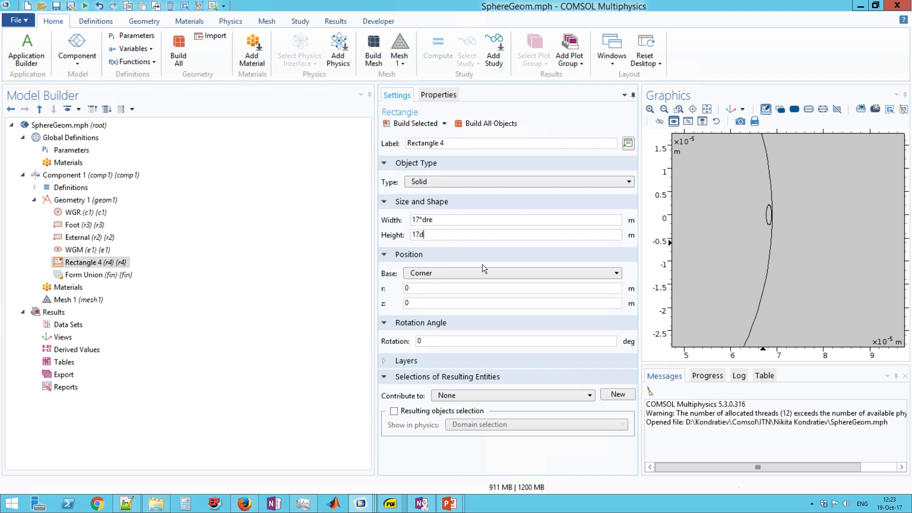
text(ze)
key(Return)
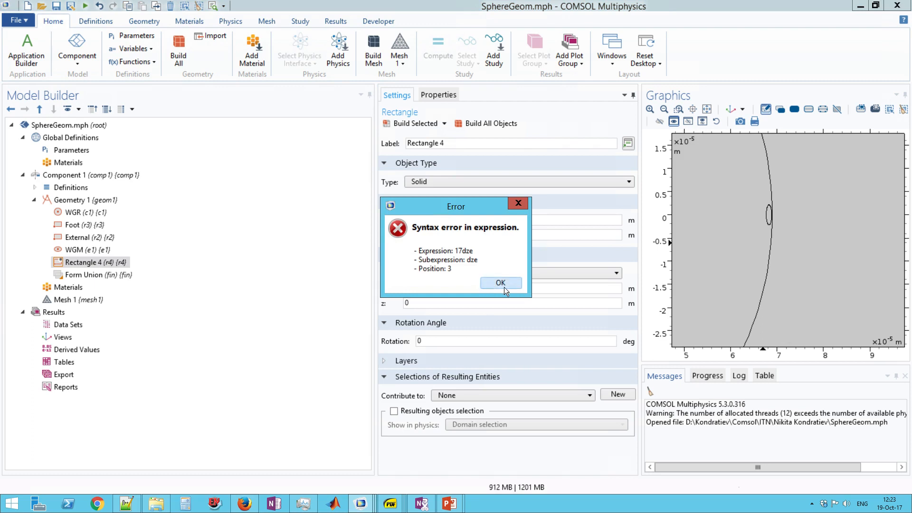
click(504, 287)
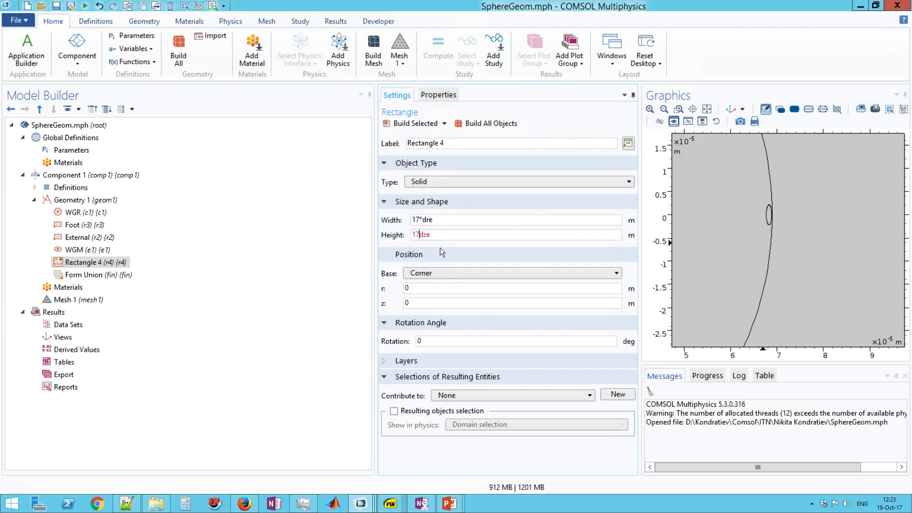
text(*)
key(Tab)
- Position the new rectangle by its Center with r set to R0e, and build it
text(R0)
click(450, 270)
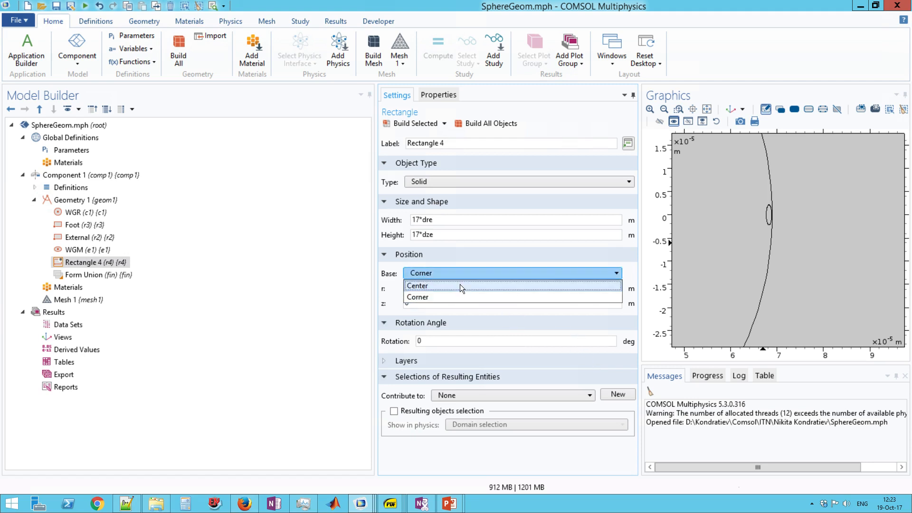
click(460, 285)
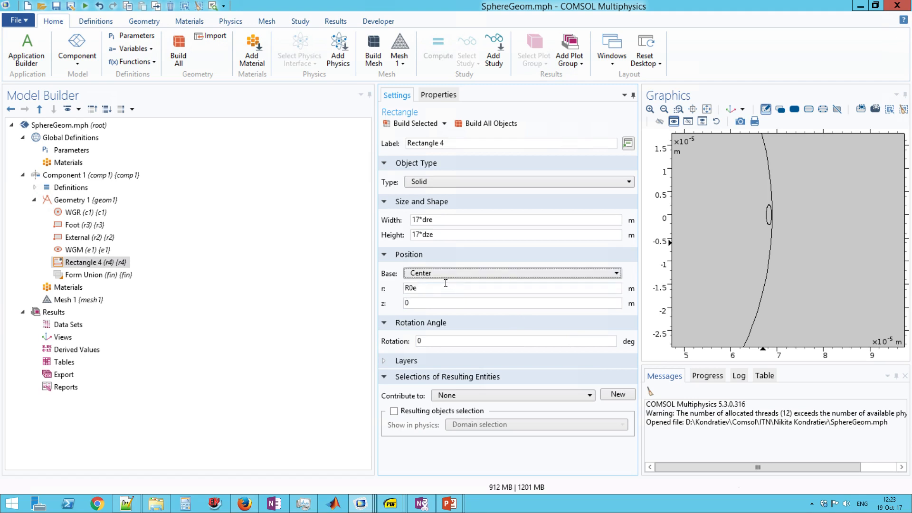
click(407, 121)
right_drag(785, 228, 772, 244)
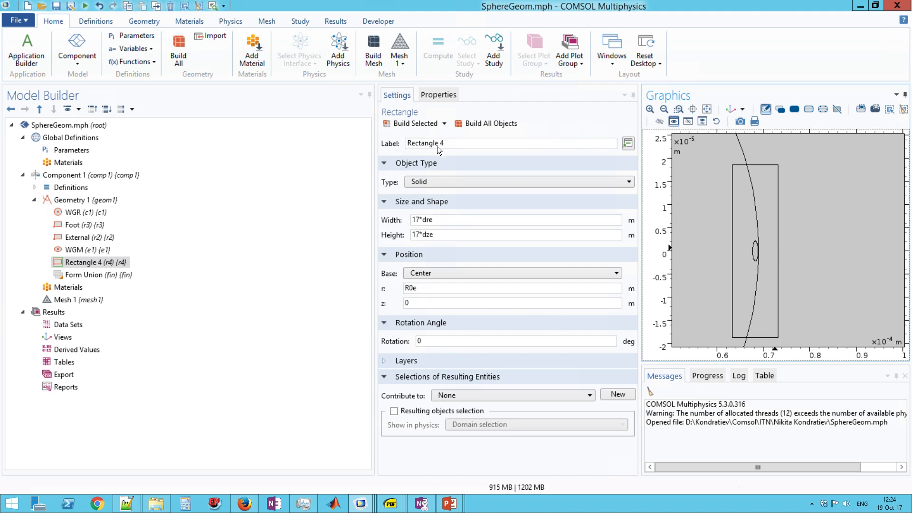
- Label the rectangle WGMreg, enable its resulting objects selection, and check the same setting on the WGR circle
click(413, 144)
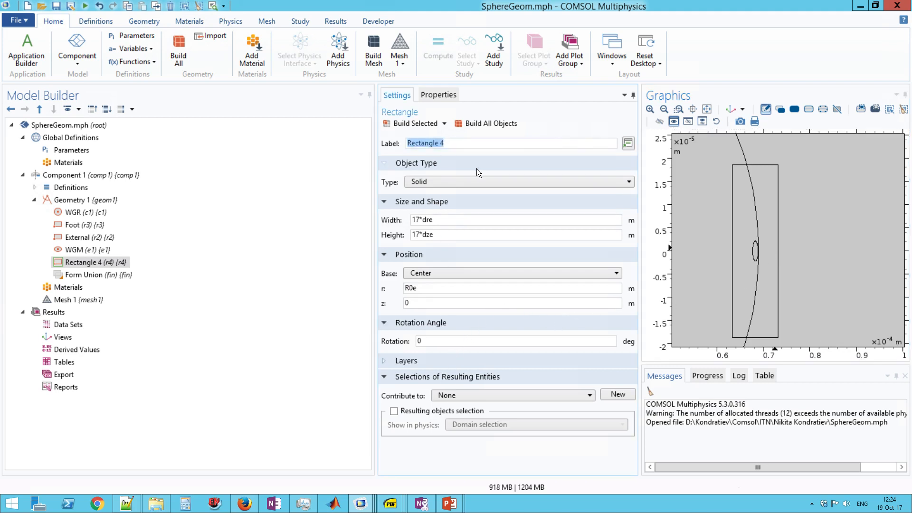
text(WGMreg)
click(394, 412)
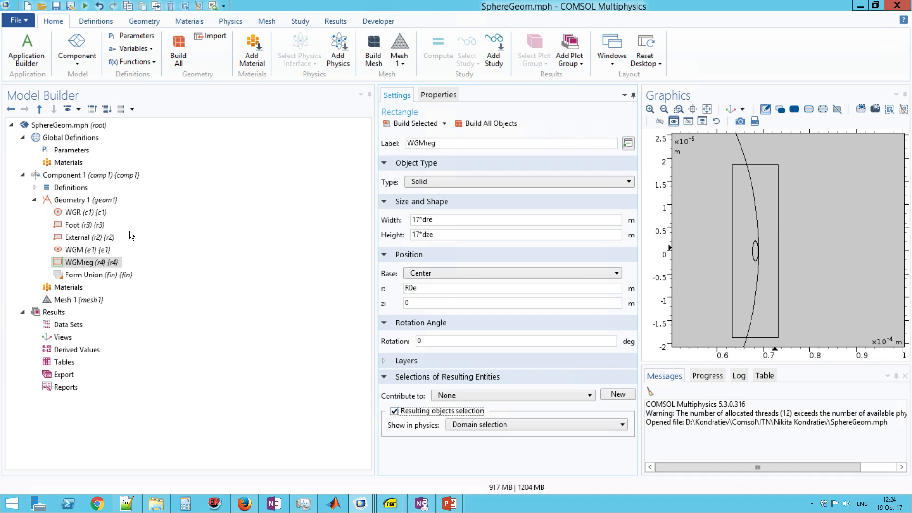
click(93, 213)
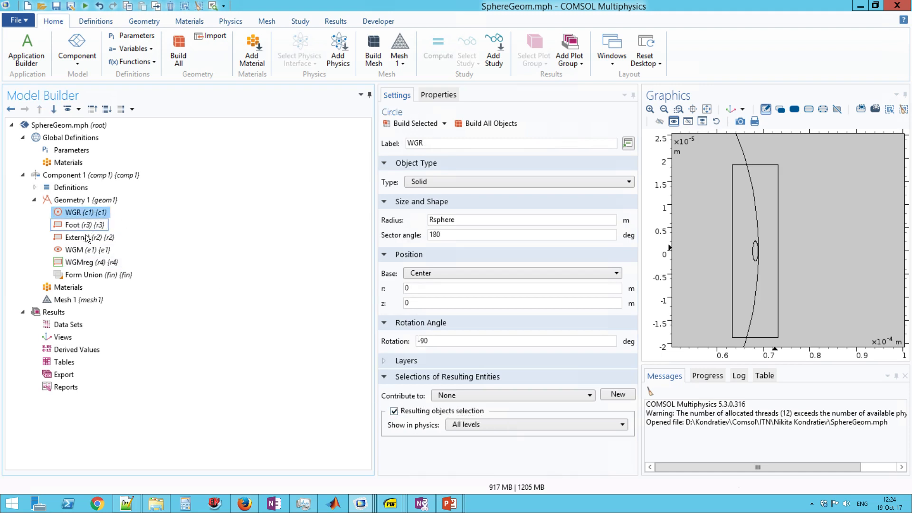
- Add Air from the recent materials to Component 1's materials
click(70, 287)
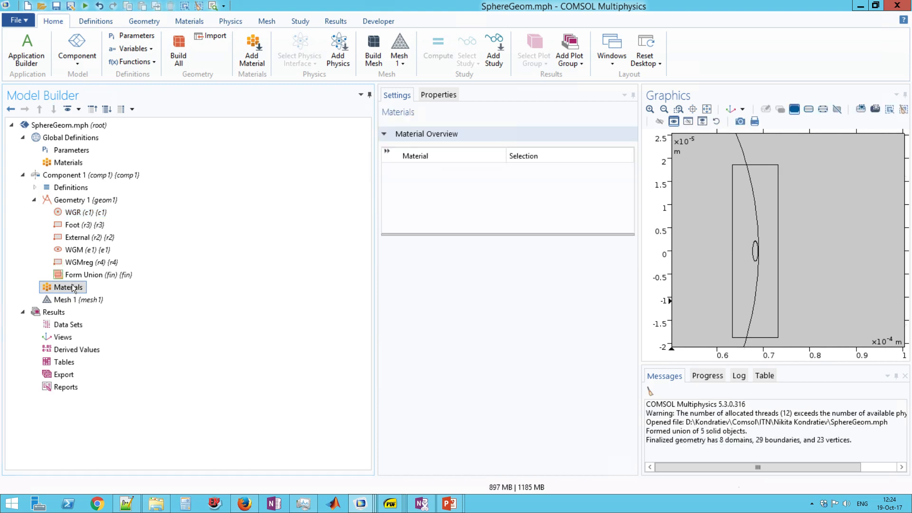
right_click(72, 287)
click(105, 295)
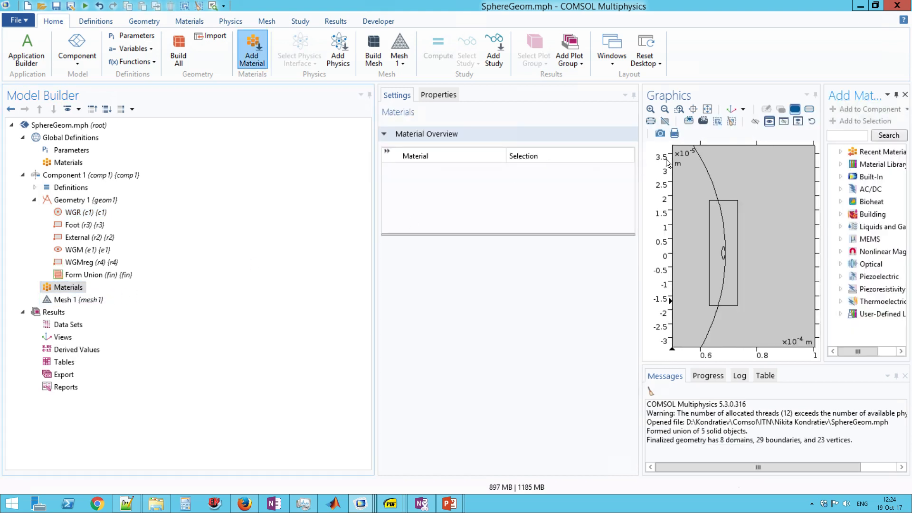
click(846, 151)
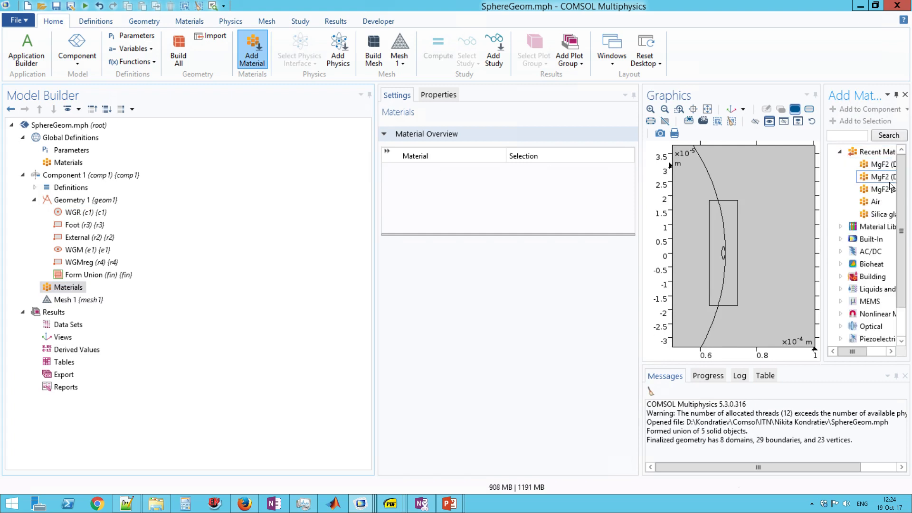
double_click(874, 203)
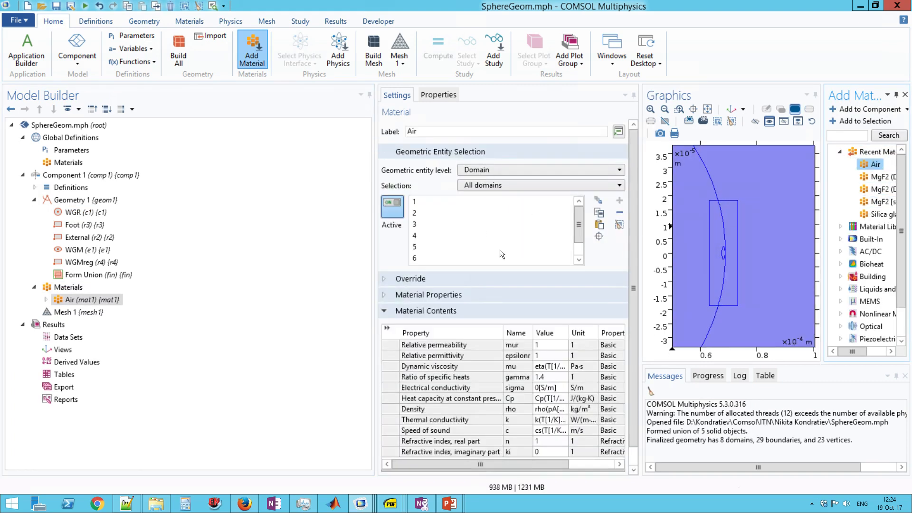
- Add Silica glass to Component 1, assign it to the WGR domain selection, and check the domains of both materials
right_click(58, 284)
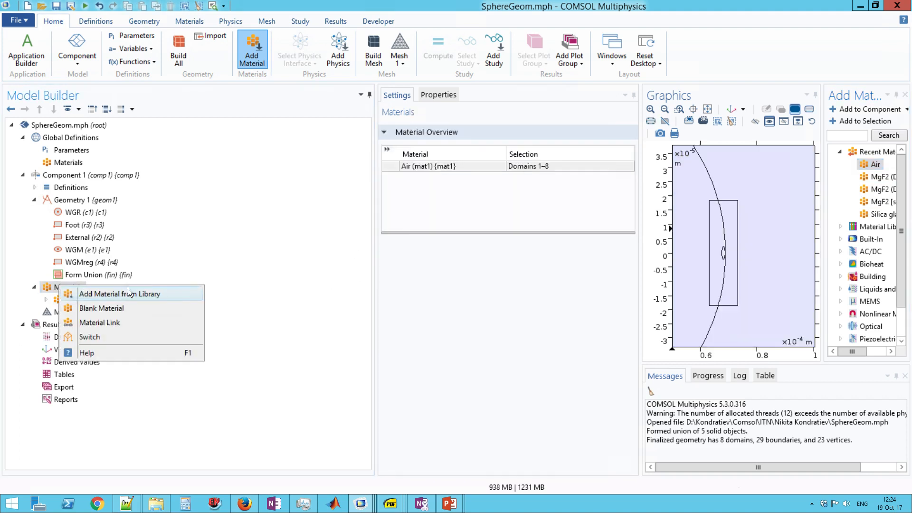
click(880, 214)
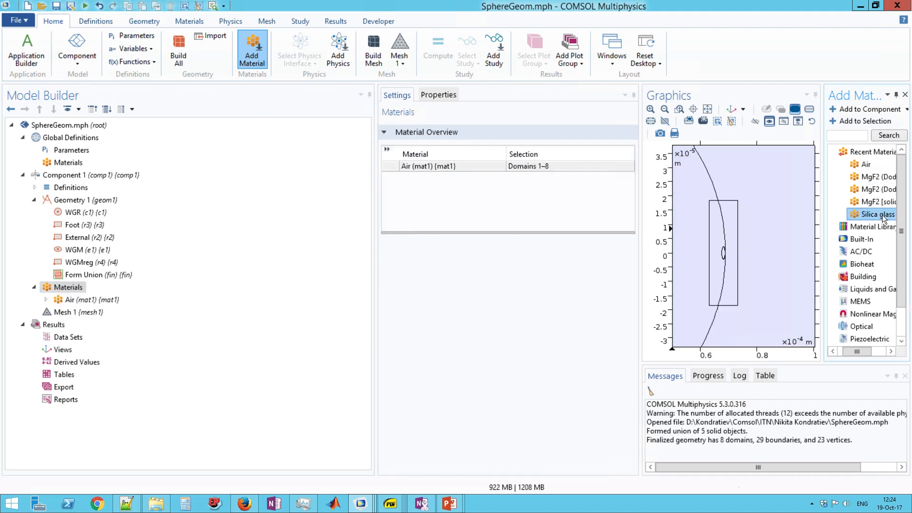
double_click(876, 215)
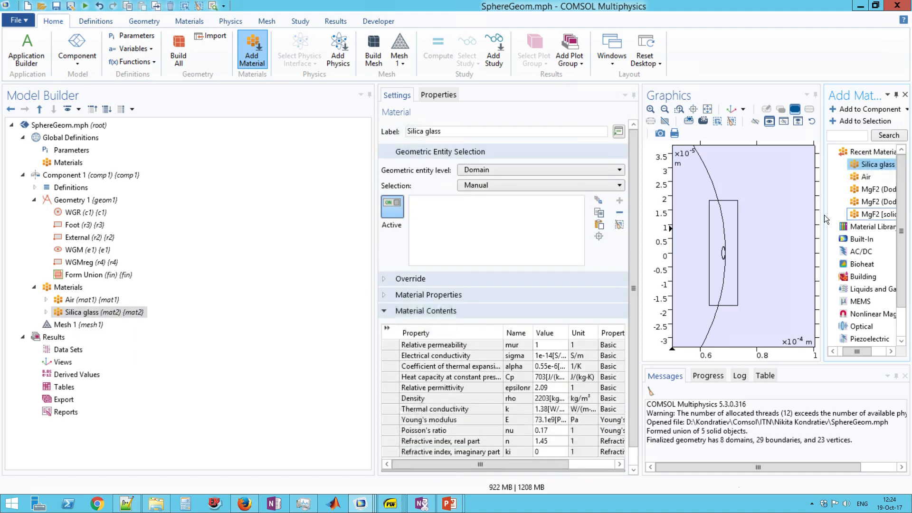
click(523, 185)
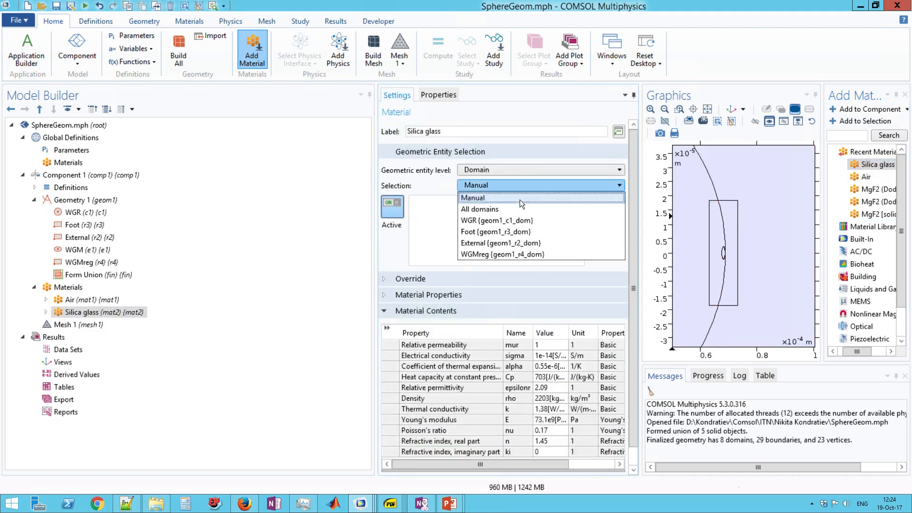
click(507, 222)
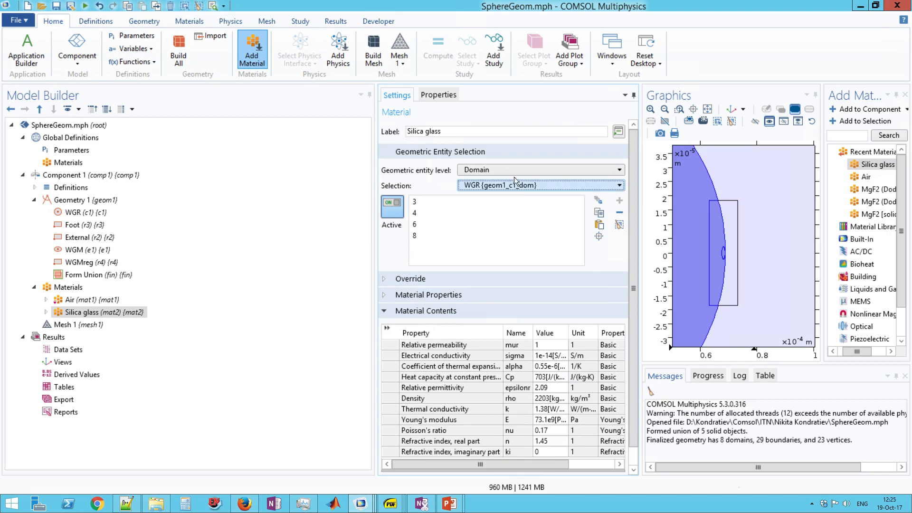
click(102, 301)
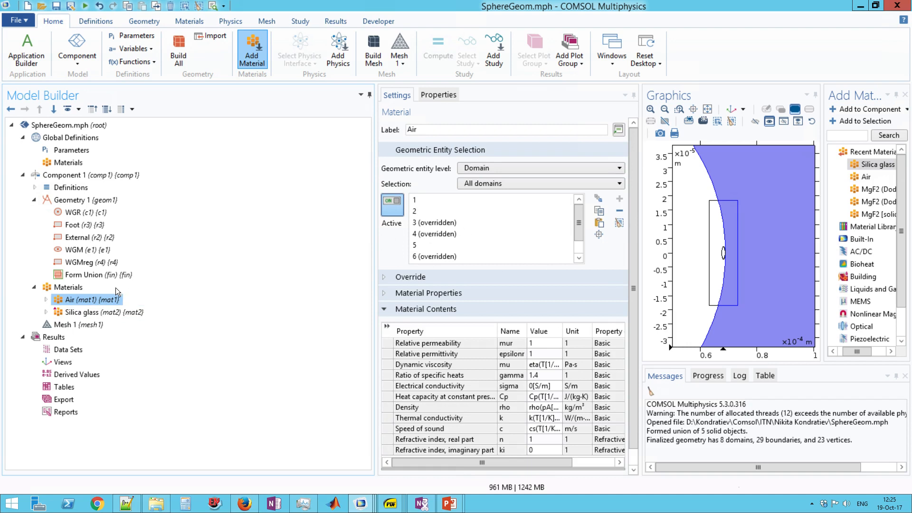
click(84, 312)
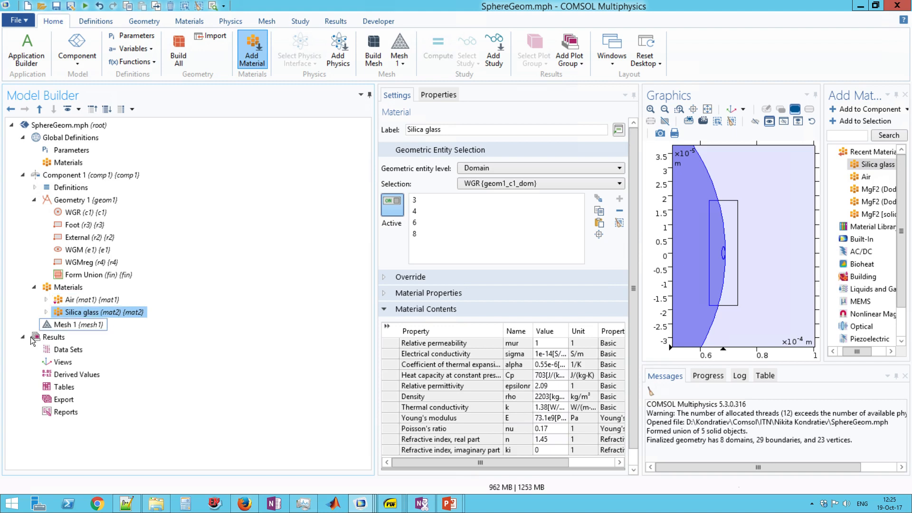
right_click(72, 130)
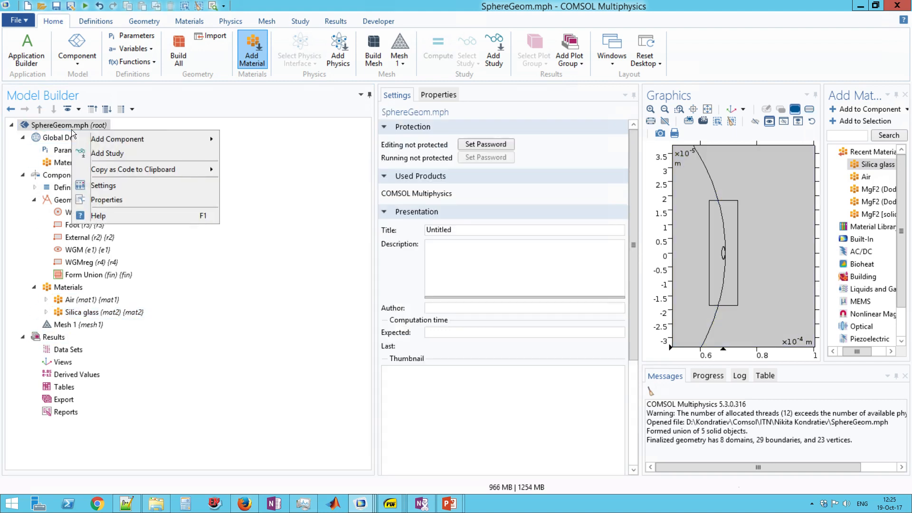
mouse_move(99, 141)
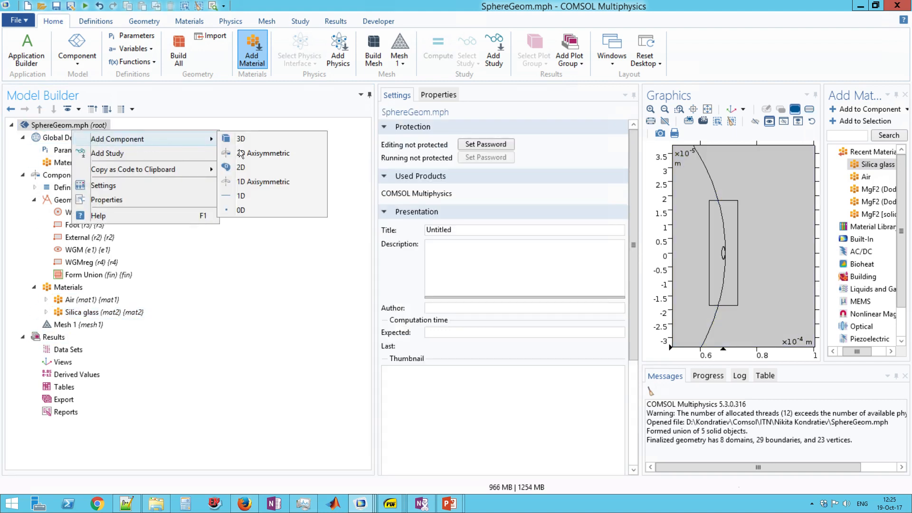
click(262, 153)
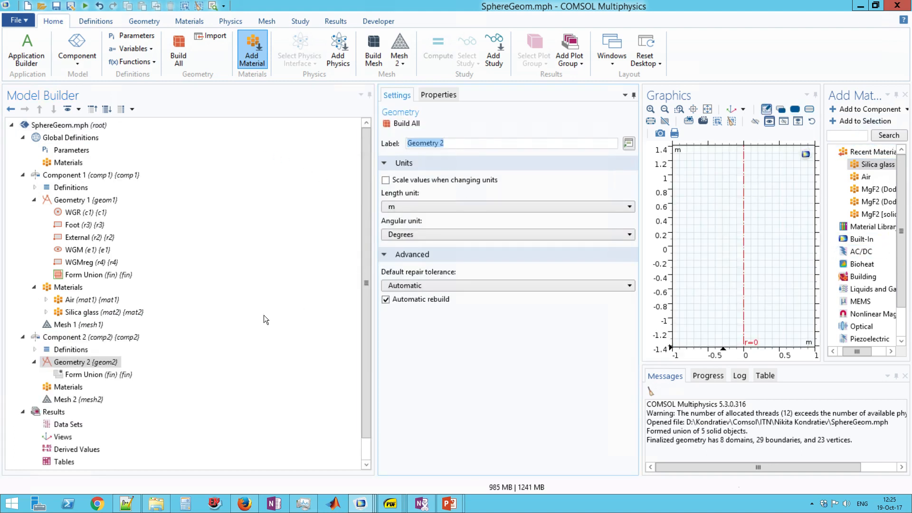
click(58, 337)
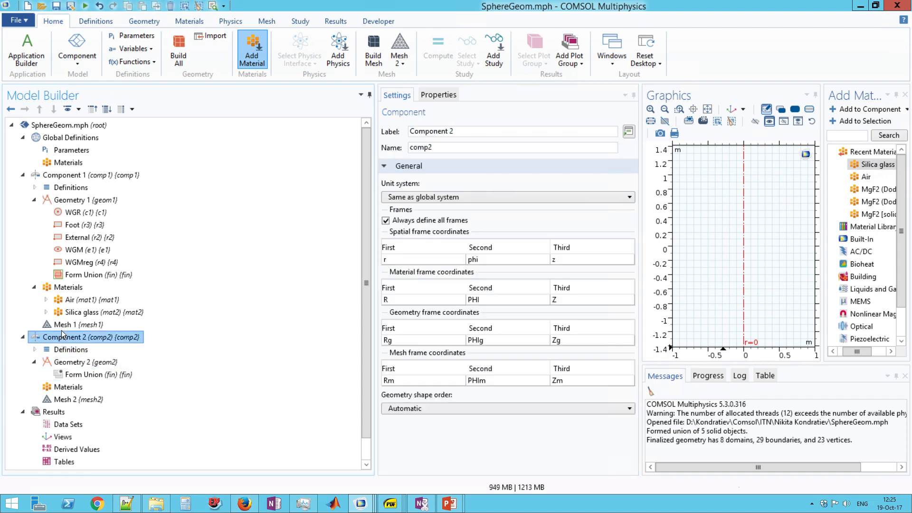
key(Delete)
key(Escape)
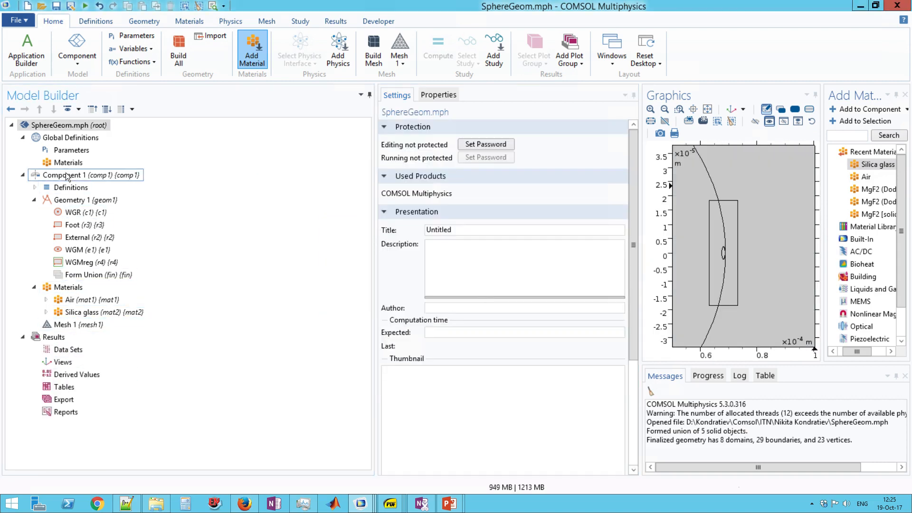
- Add the Electromagnetic Waves, Frequency Domain (ewfd) physics interface to Component 1
right_click(78, 175)
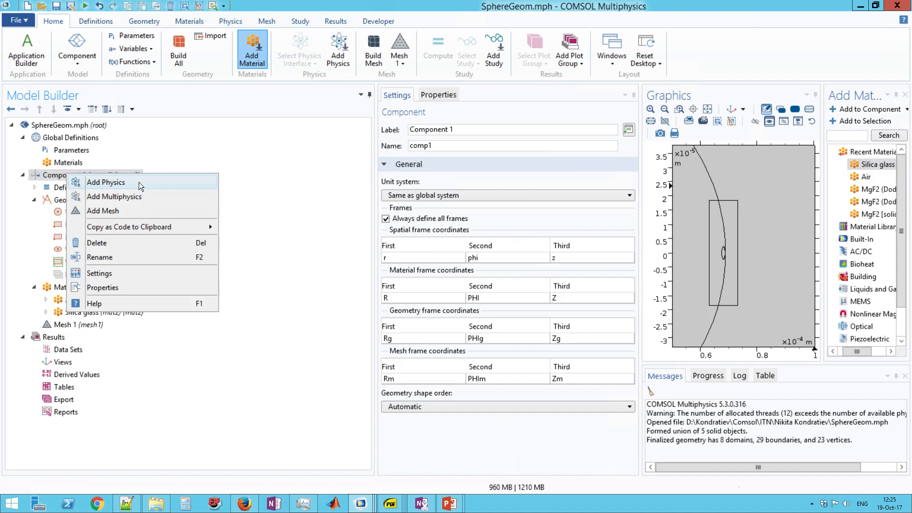
click(139, 181)
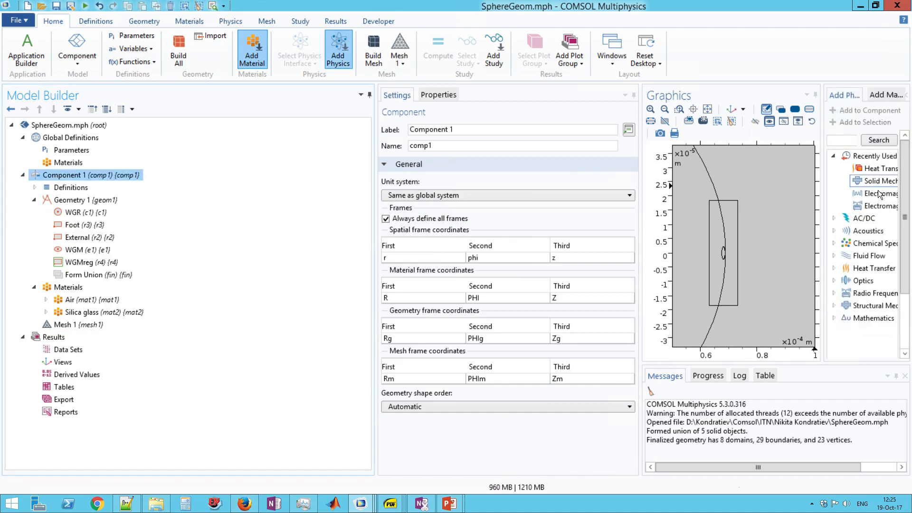
click(878, 196)
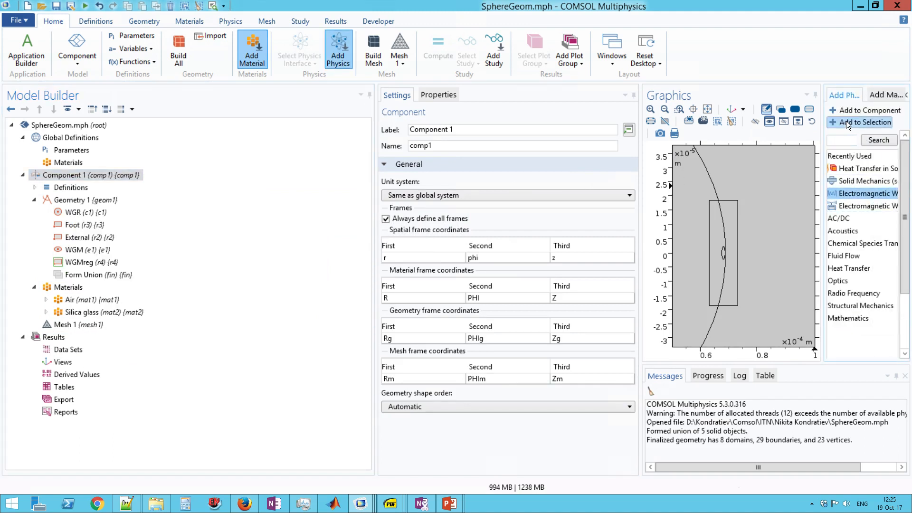
click(846, 122)
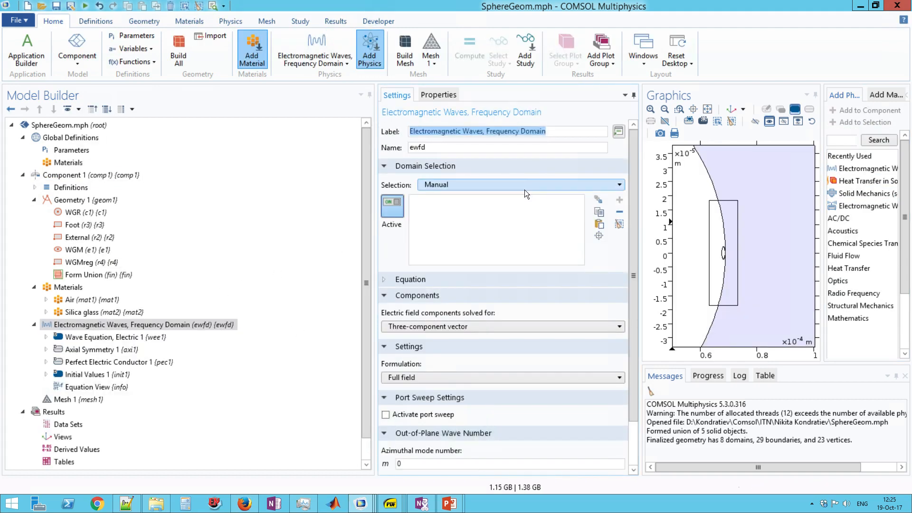
- Restrict the Electromagnetic Waves physics to the WGMreg domain selection and set its azimuthal mode number to me
click(525, 188)
click(468, 253)
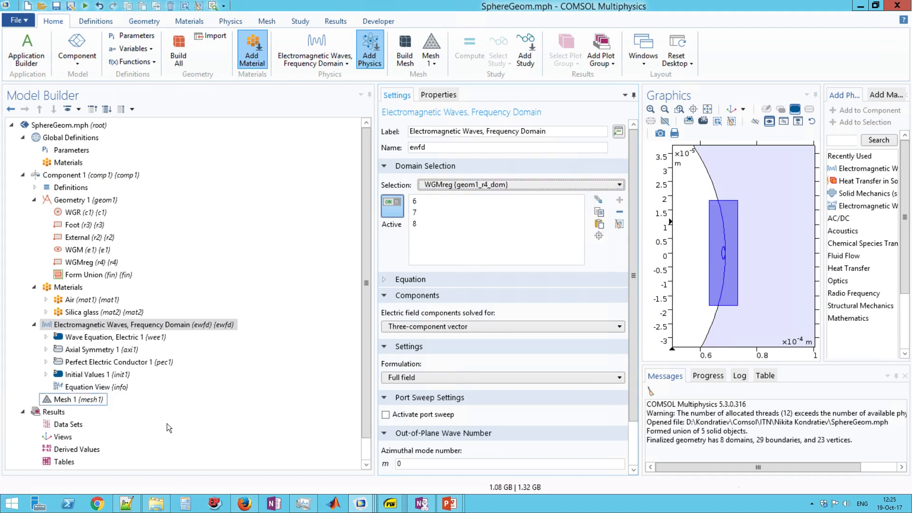
drag(404, 465, 230, 464)
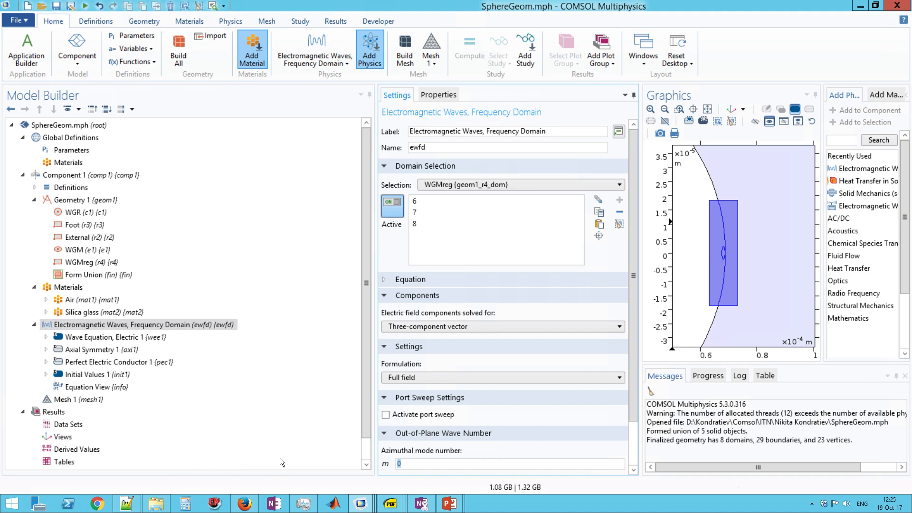
text(me)
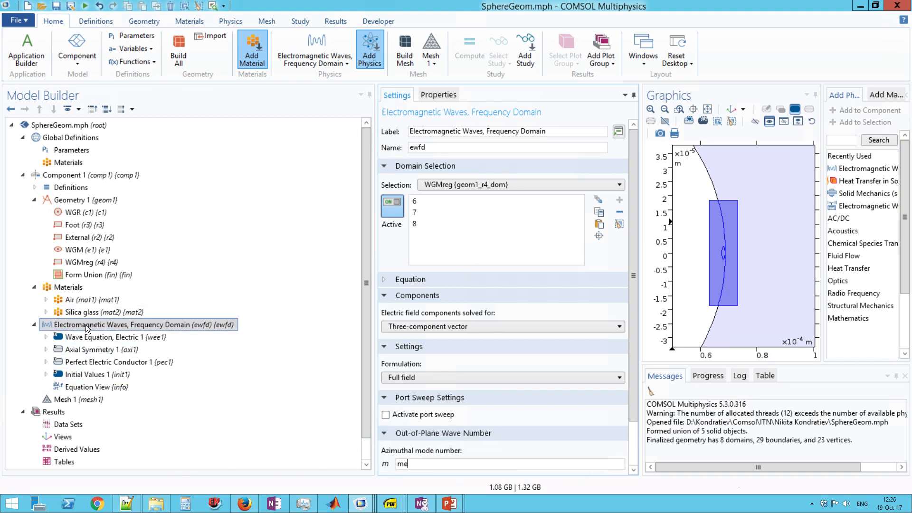
- Add a preset Eigenfrequency study to the model
right_click(82, 127)
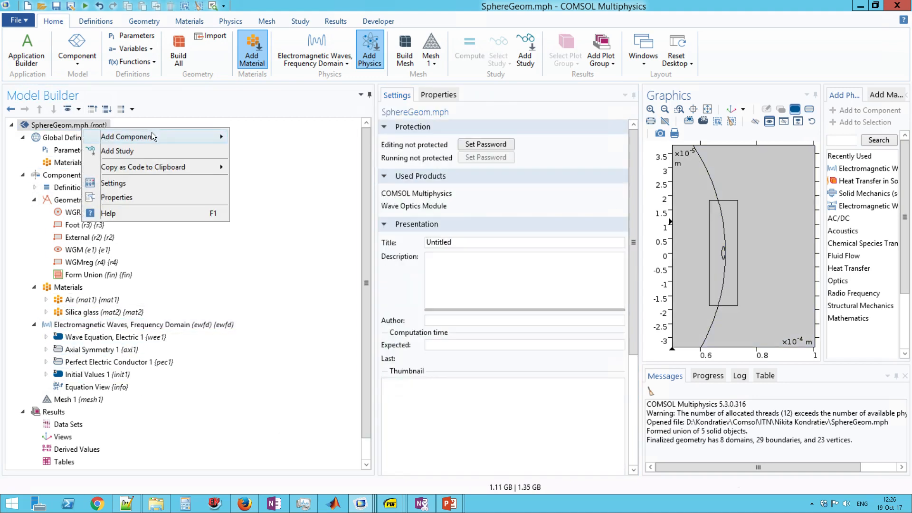
click(173, 150)
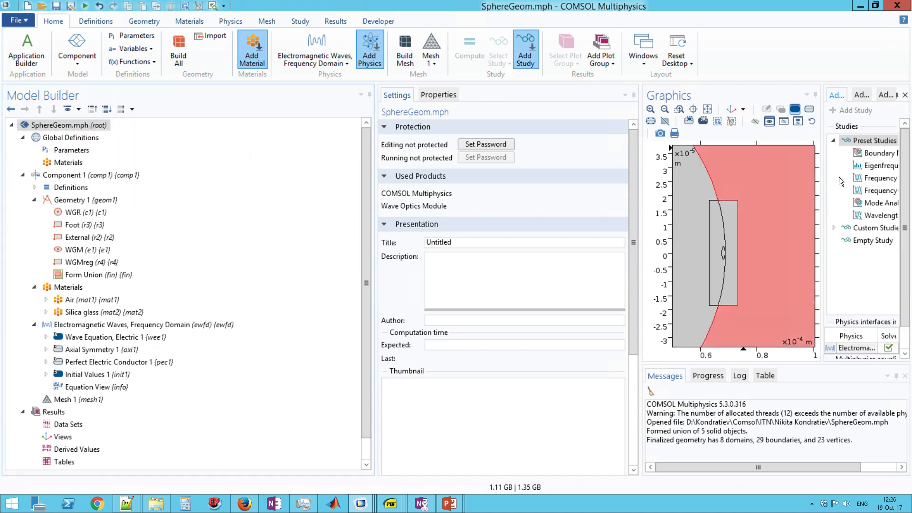
click(887, 166)
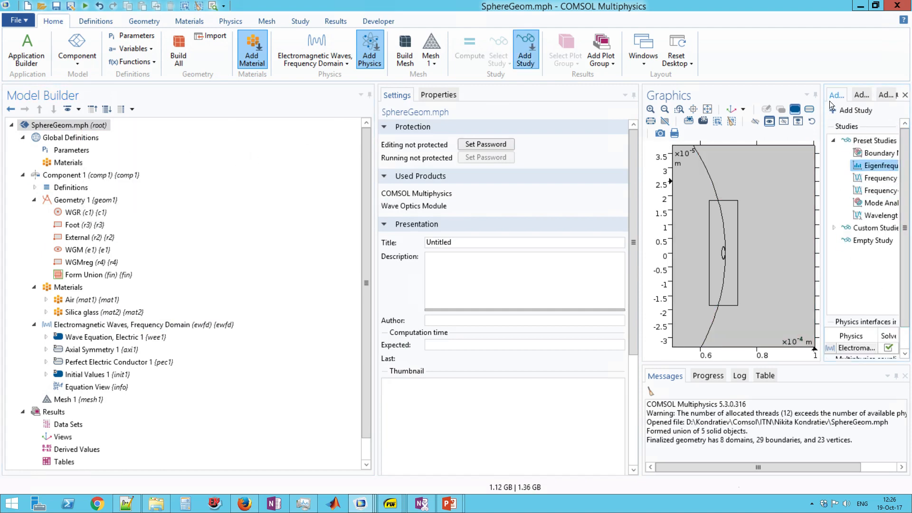
click(845, 113)
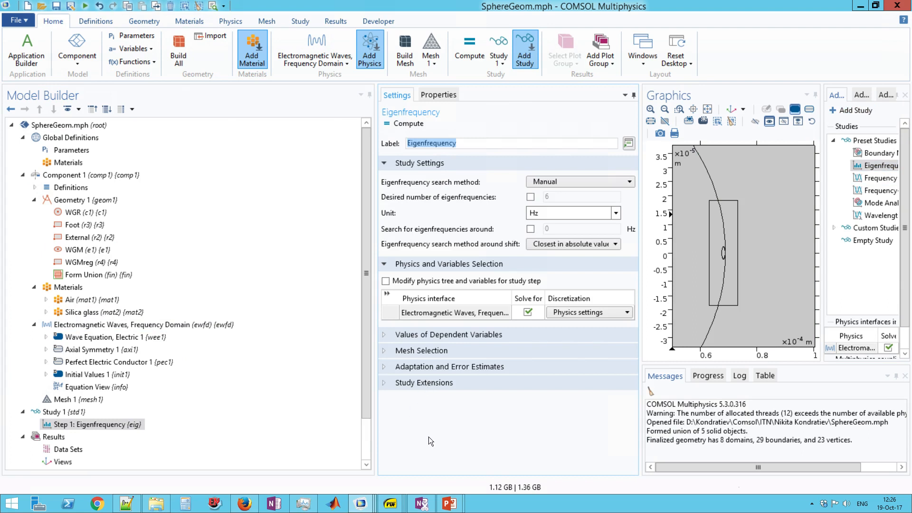
- Enable searching for eigenfrequencies around the laser frequency parameter f0 in the Eigenfrequency step and compute Study 1
mouse_move(454, 505)
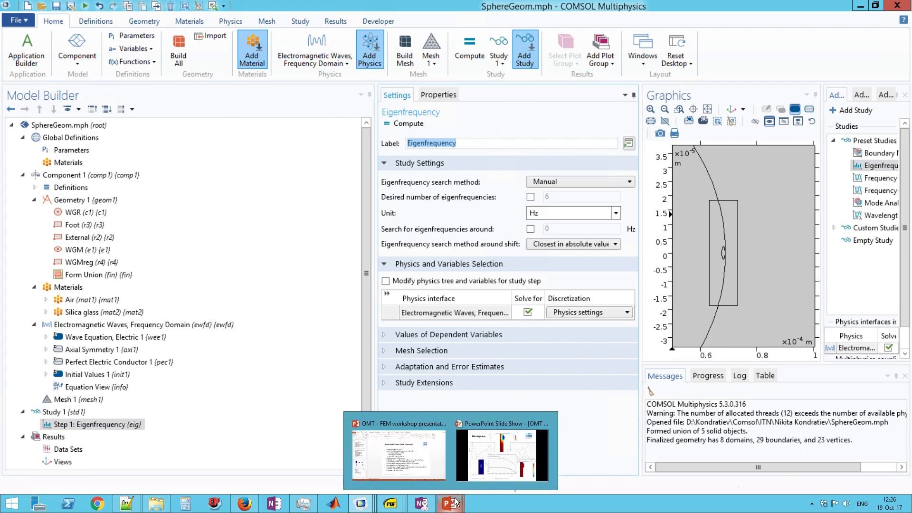
click(531, 229)
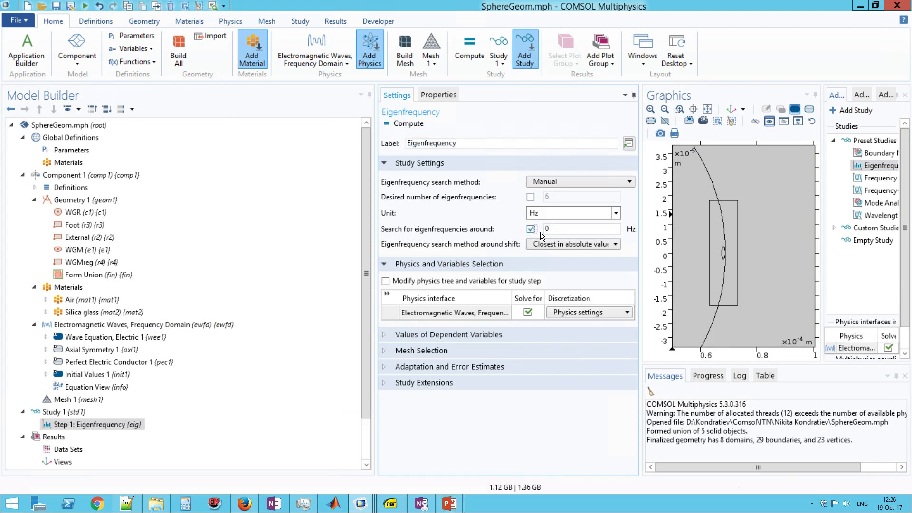
click(547, 230)
text(f)
click(64, 412)
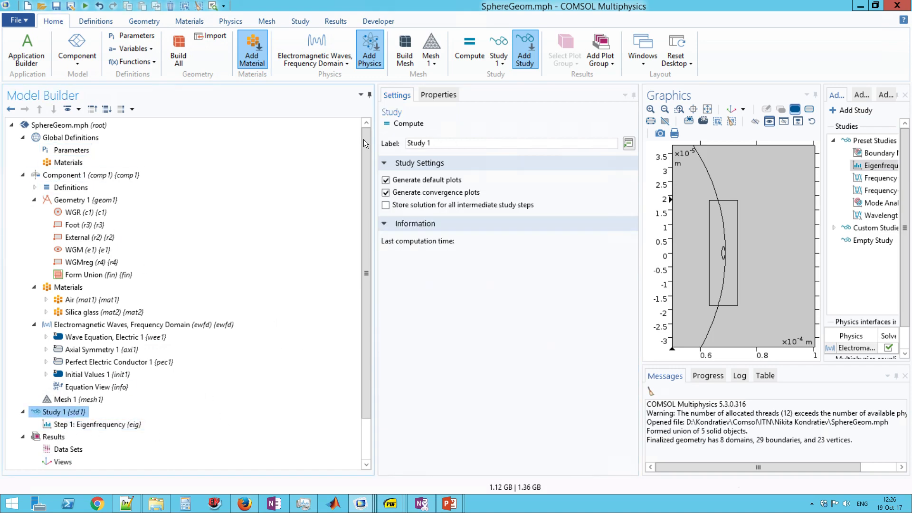
click(410, 123)
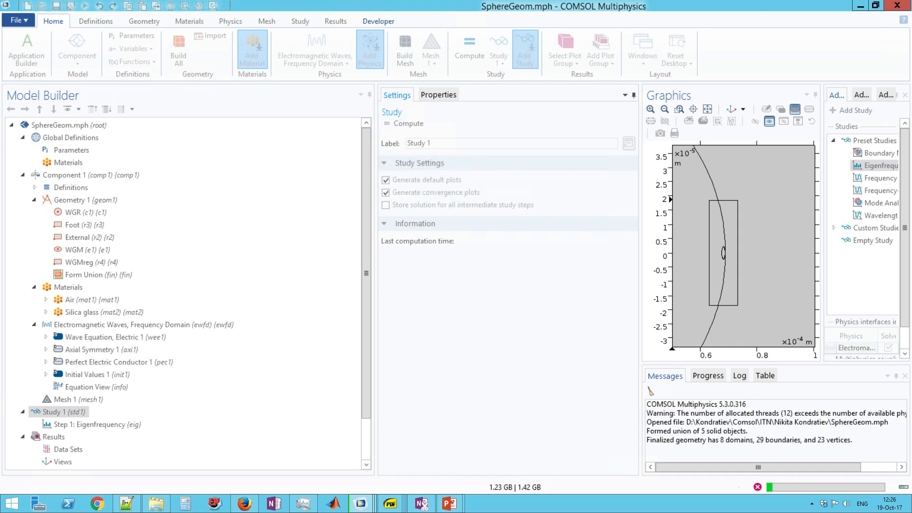
- Switch to PowerPoint to review the WGM model initialization summary, and return to COMSOL to view the whole electric field plot
click(450, 503)
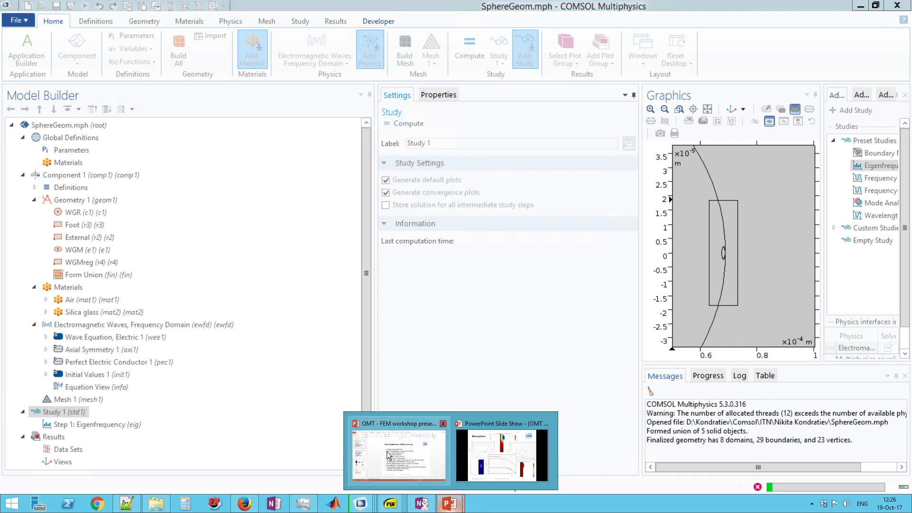
click(392, 459)
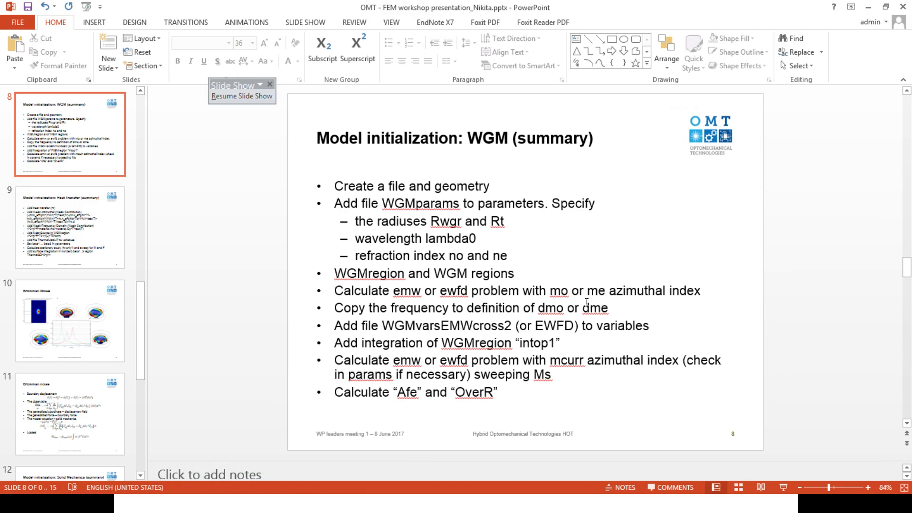
click(868, 7)
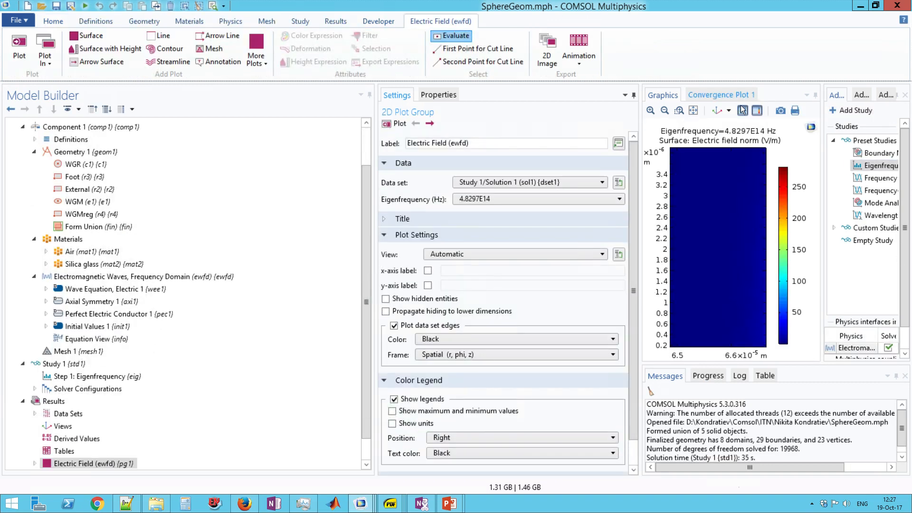
click(689, 114)
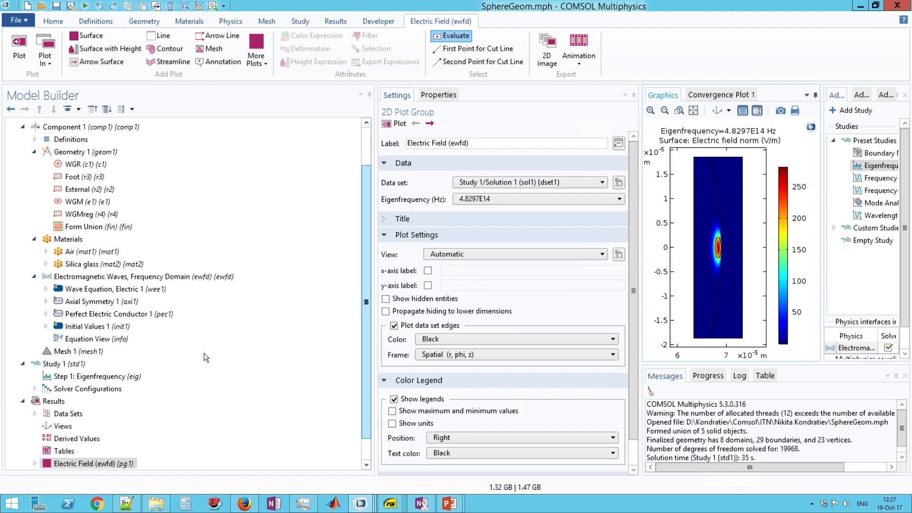
- Inspect the Mesh 1 element distribution closely in the WGM region at the sphere's equator
click(87, 351)
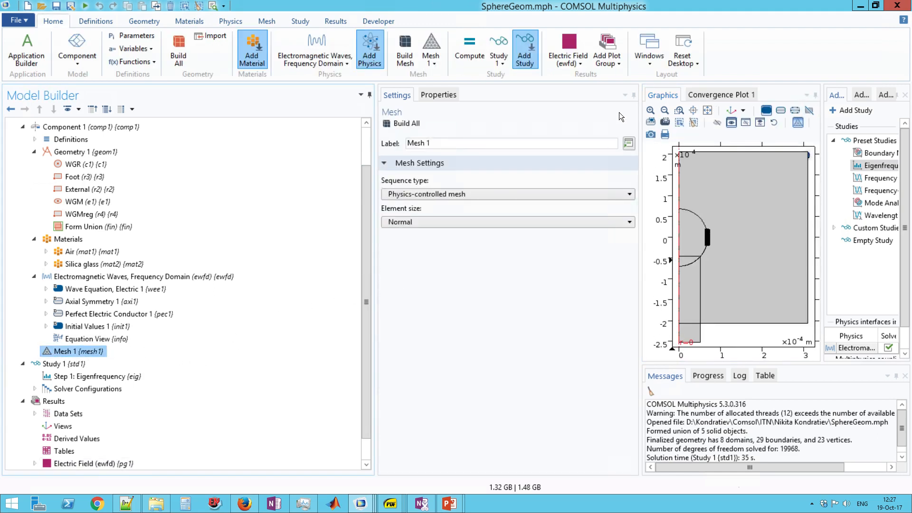
click(651, 110)
right_drag(694, 229, 875, 241)
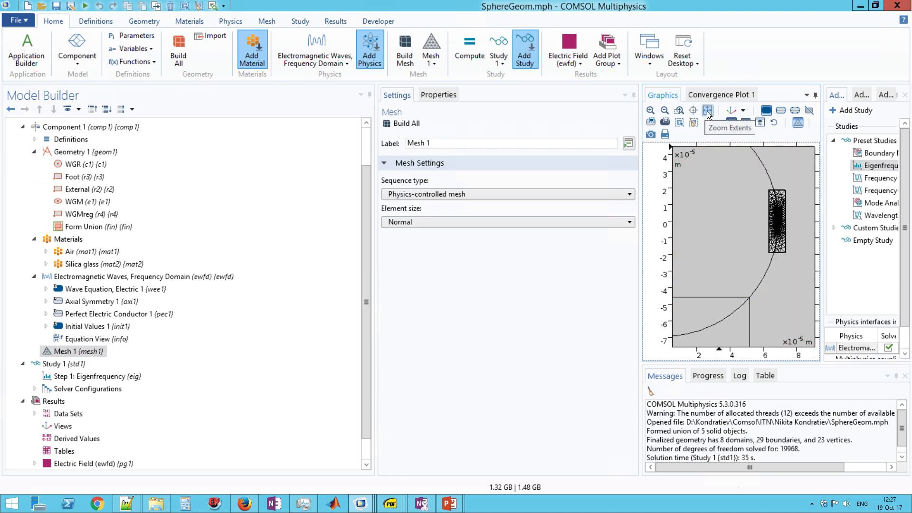
click(654, 113)
click(654, 114)
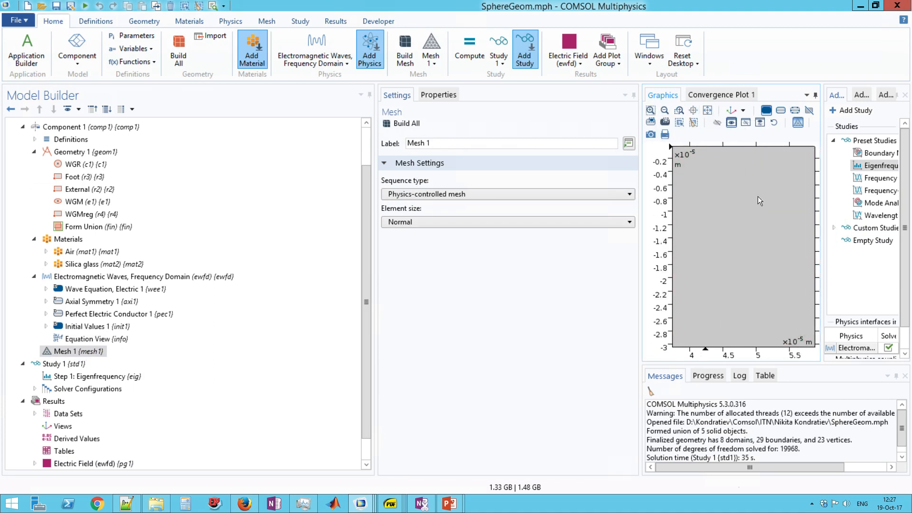
right_drag(809, 223, 639, 299)
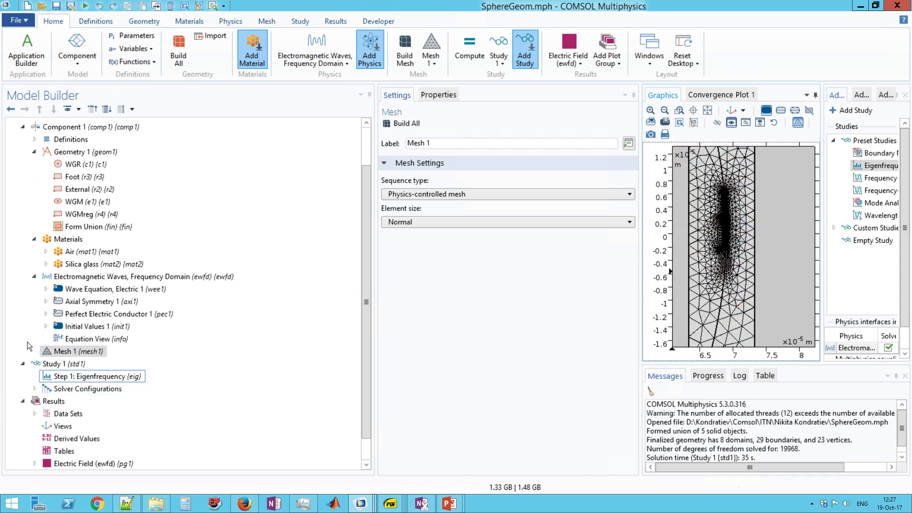
- Show the full Electric Field (ewfd) plot and close the Add Study, Add Physics and Add Material windows
scroll(106, 400, down, 1)
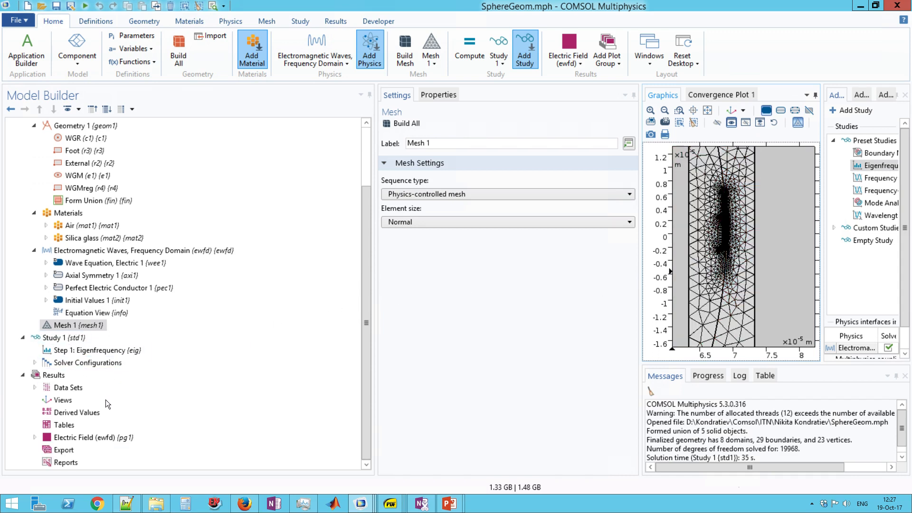
click(103, 441)
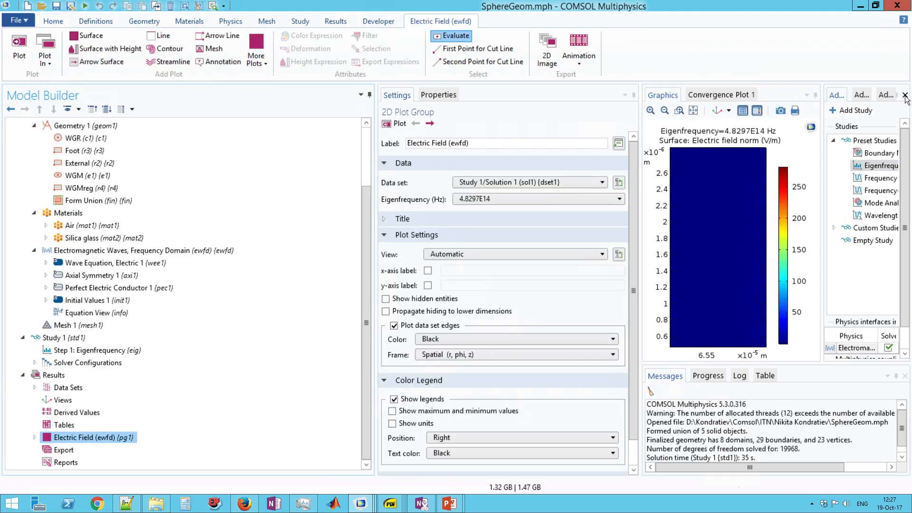
click(905, 96)
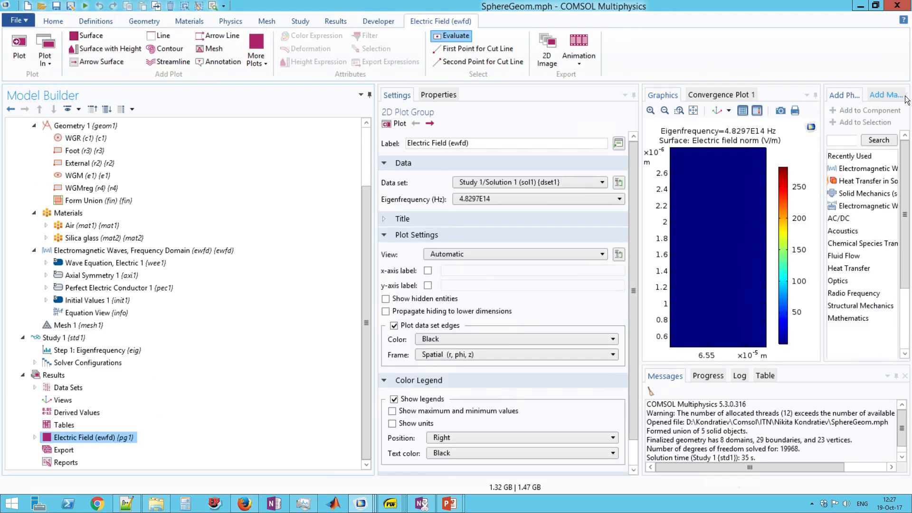
click(694, 110)
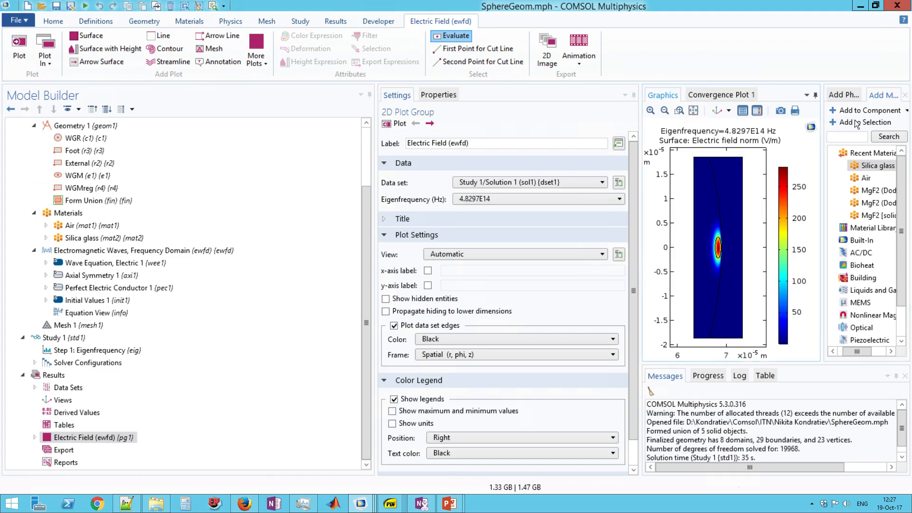
click(906, 96)
click(906, 96)
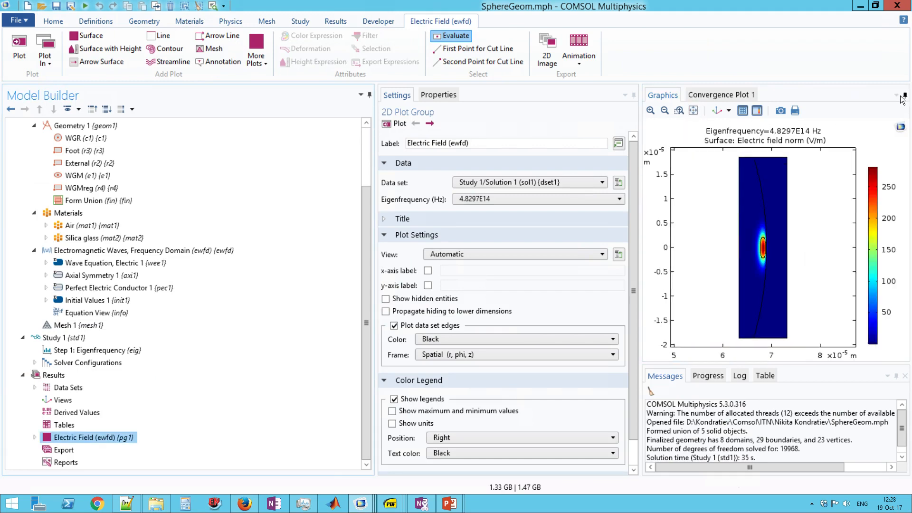
click(908, 96)
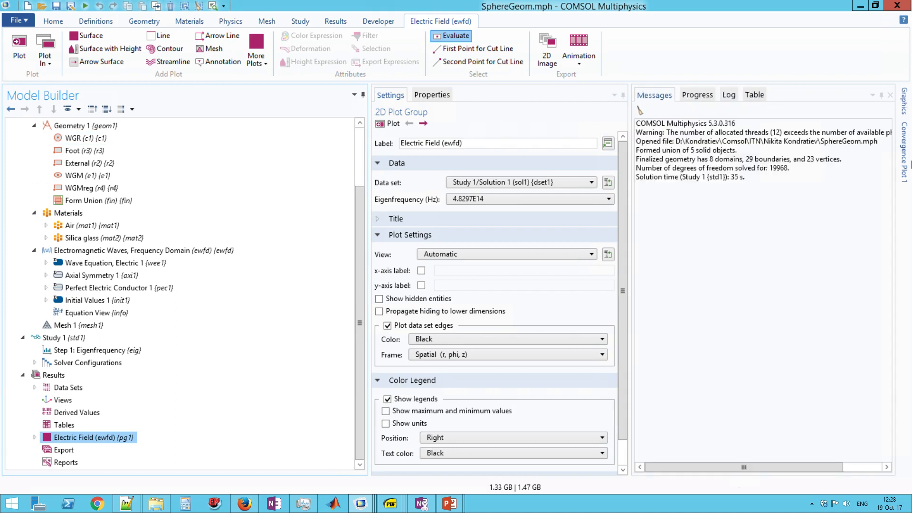
click(905, 103)
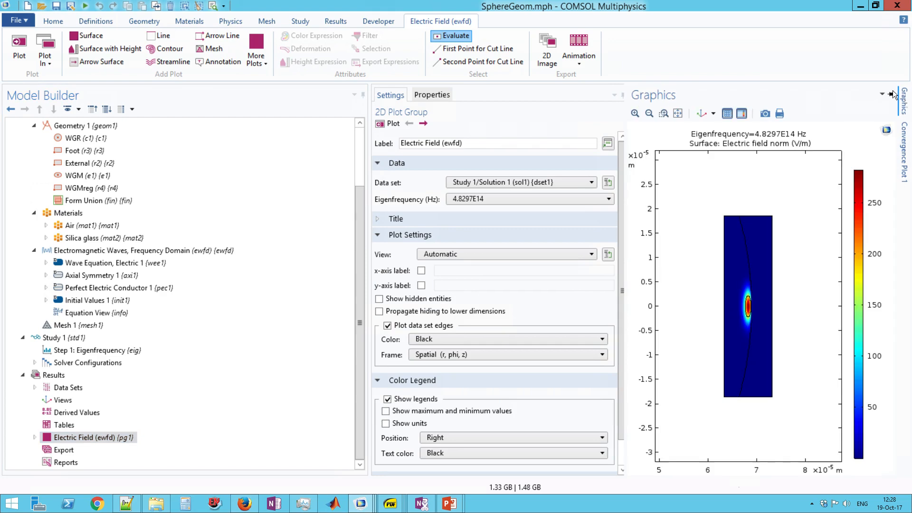
click(892, 94)
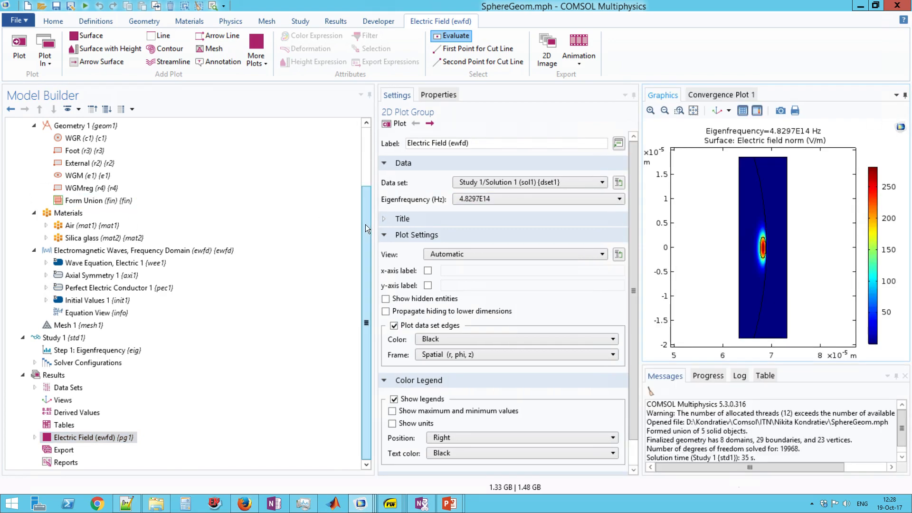
- Replace fte0 with 4.82e14 in the dme parameter, giving the expression round((f0-4.82e14)/FSRe)
drag(366, 224, 356, 118)
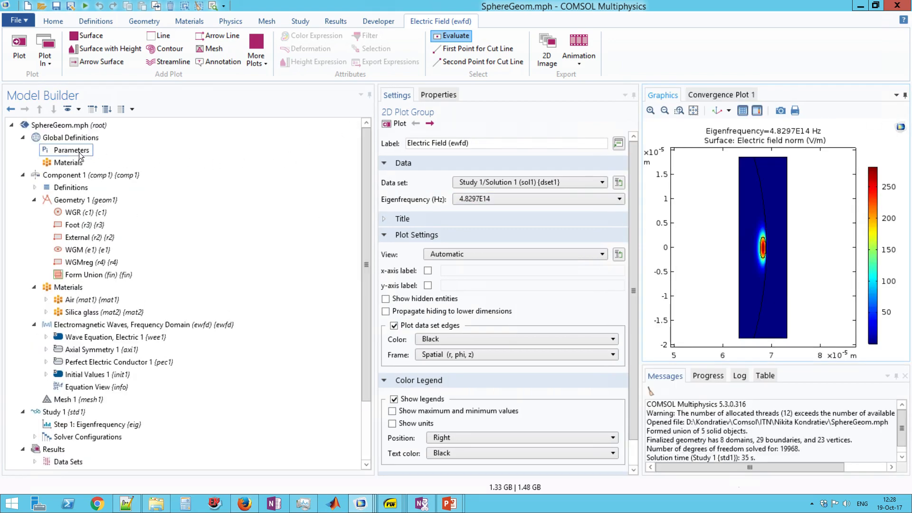
click(73, 151)
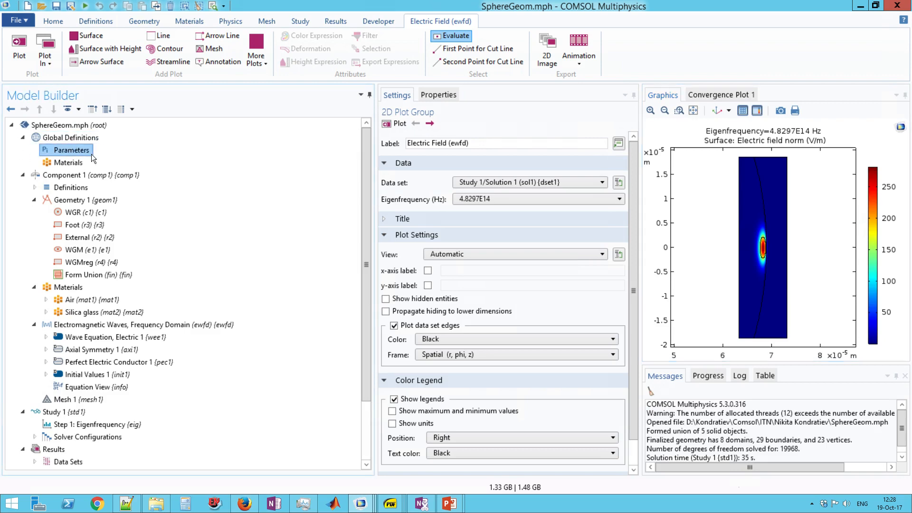
drag(632, 193, 639, 285)
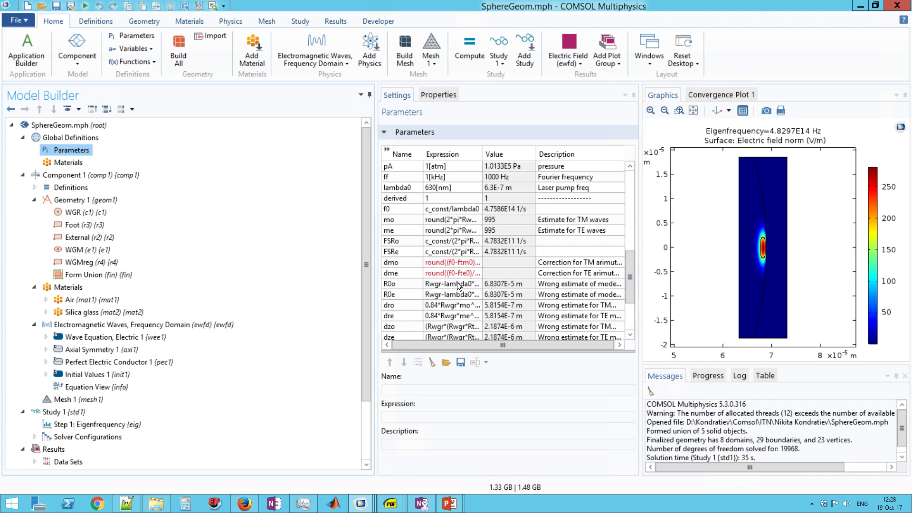
click(398, 275)
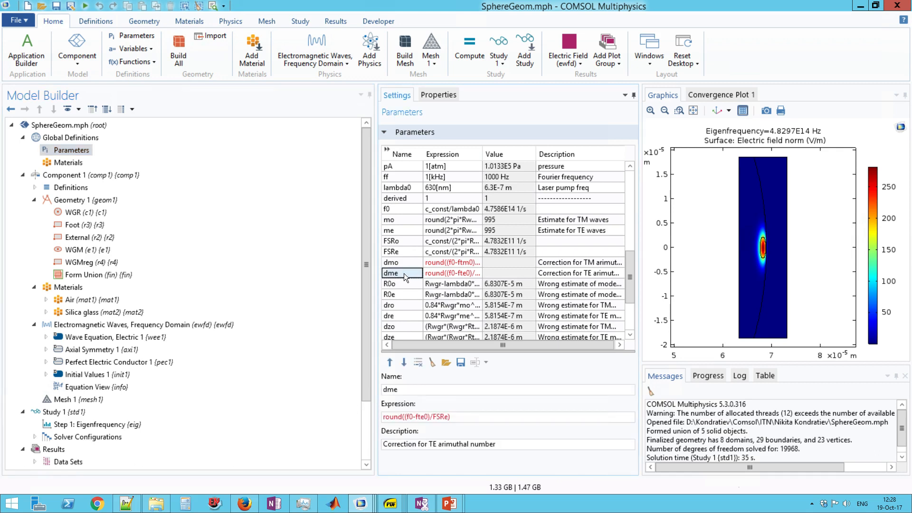
click(466, 273)
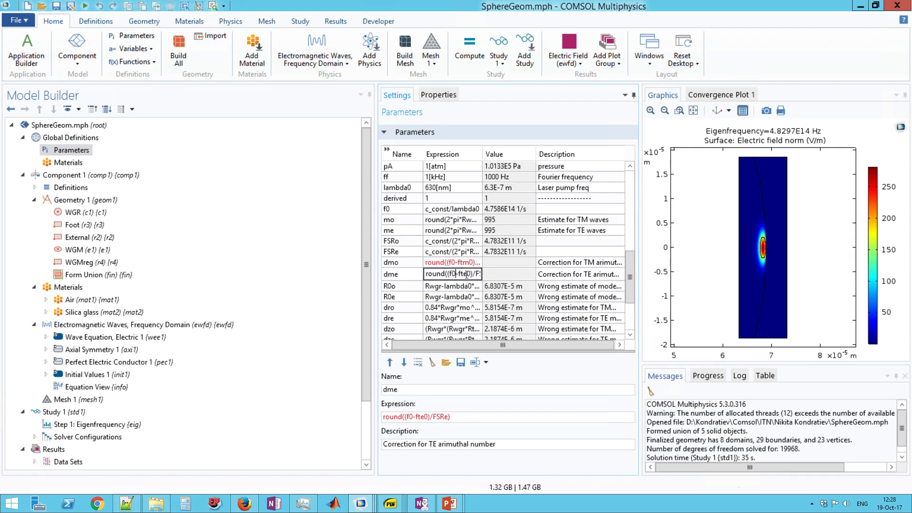
double_click(466, 274)
text(4.82e14)
click(506, 278)
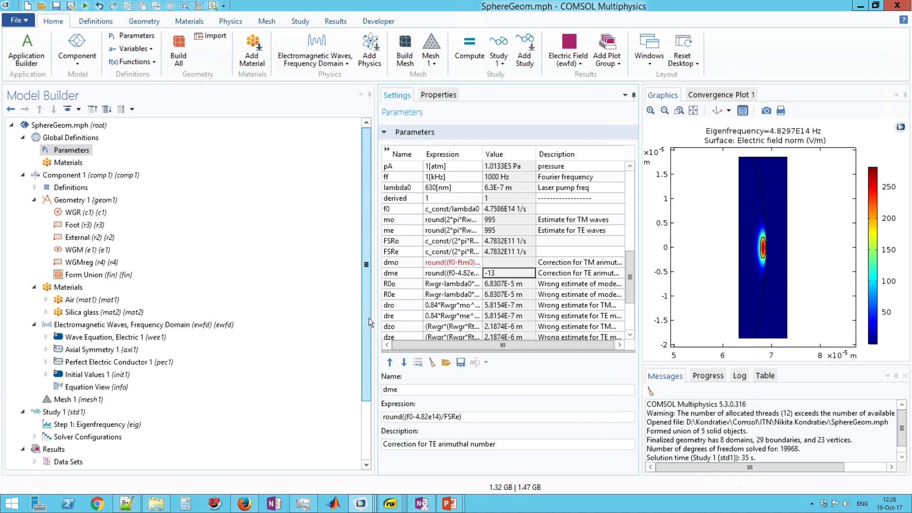
- Set the azimuthal mode number of the Electromagnetic Waves, Frequency Domain physics to mcurr
scroll(368, 318, down, 2)
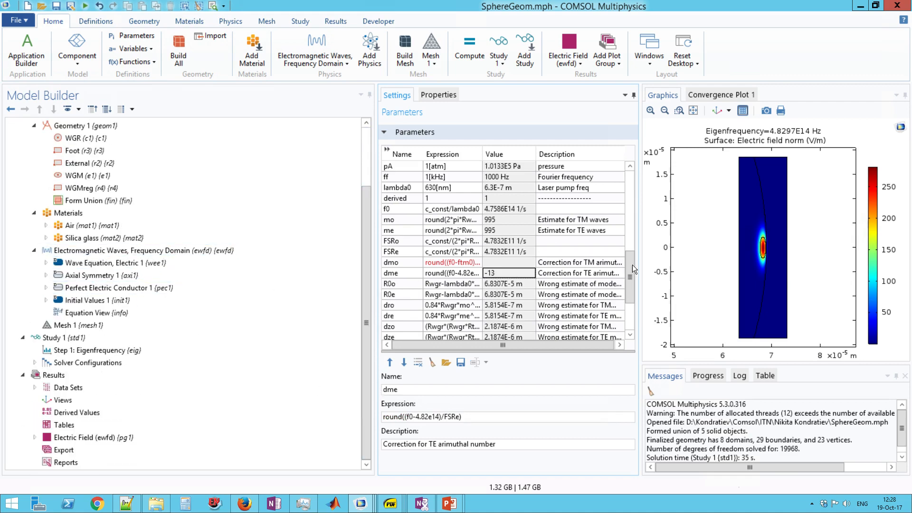
drag(632, 265, 637, 344)
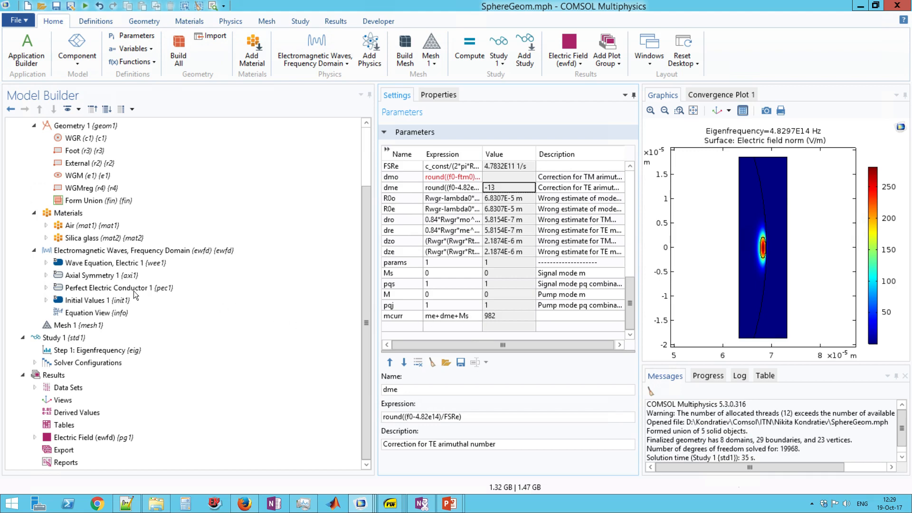
click(119, 251)
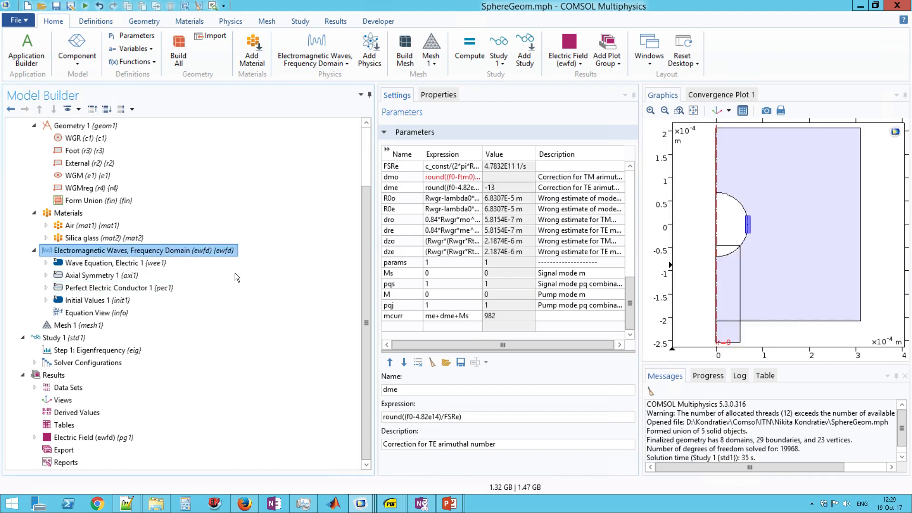
scroll(428, 442, down, 1)
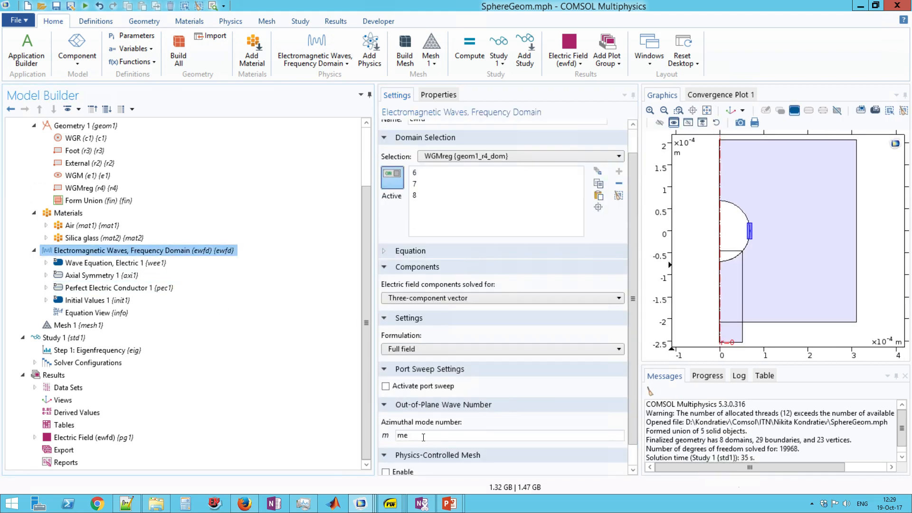
double_click(424, 438)
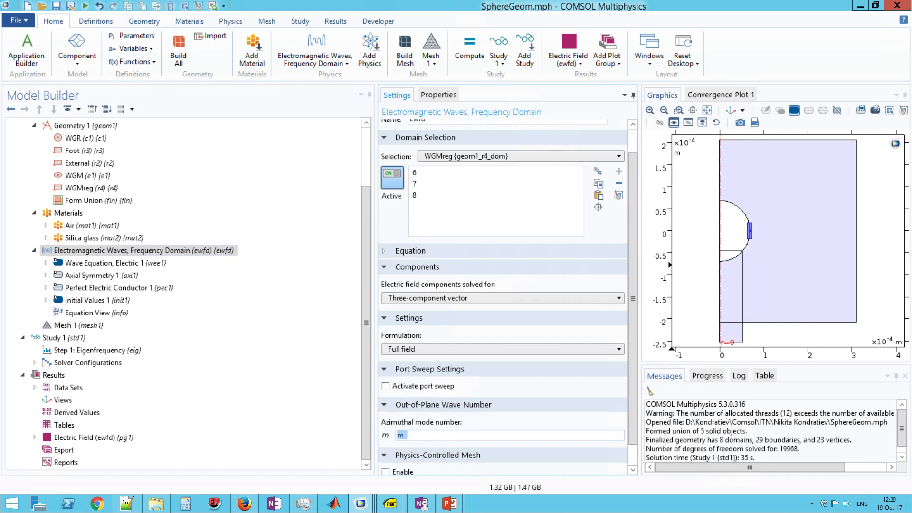
text(mcurr)
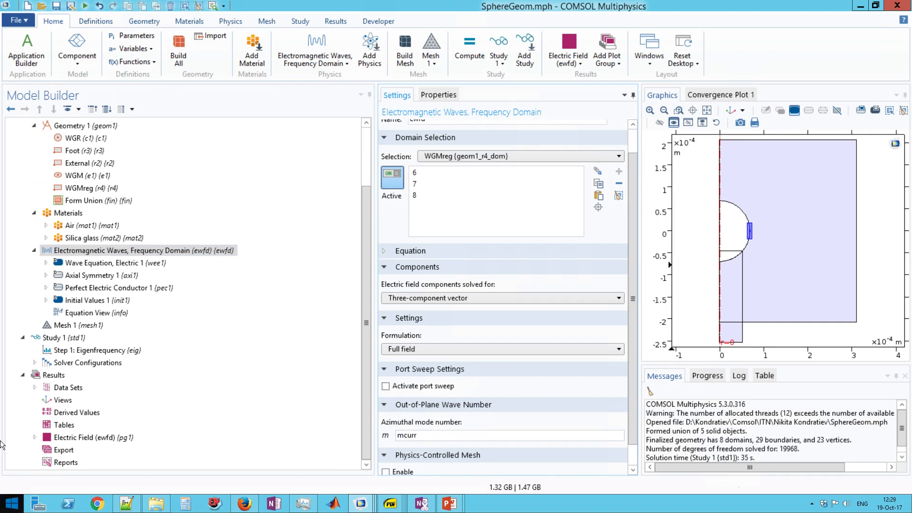
- Add a Parametric Sweep to Study 1 with Ms (Signal mode m) as the sweep parameter
click(70, 338)
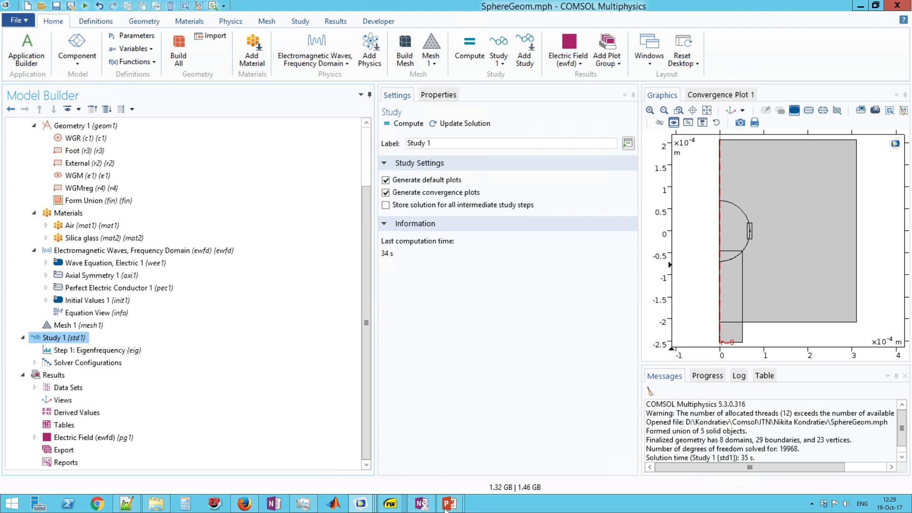
mouse_move(450, 505)
right_click(51, 338)
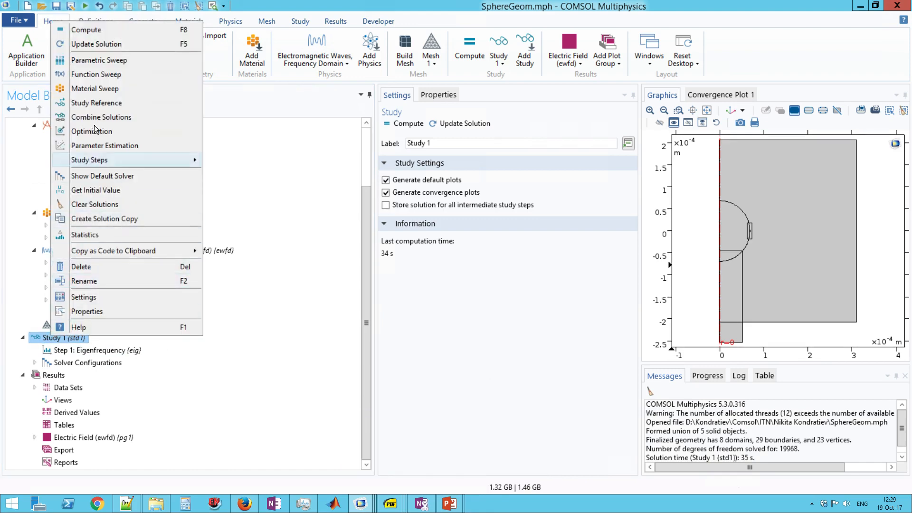
click(114, 60)
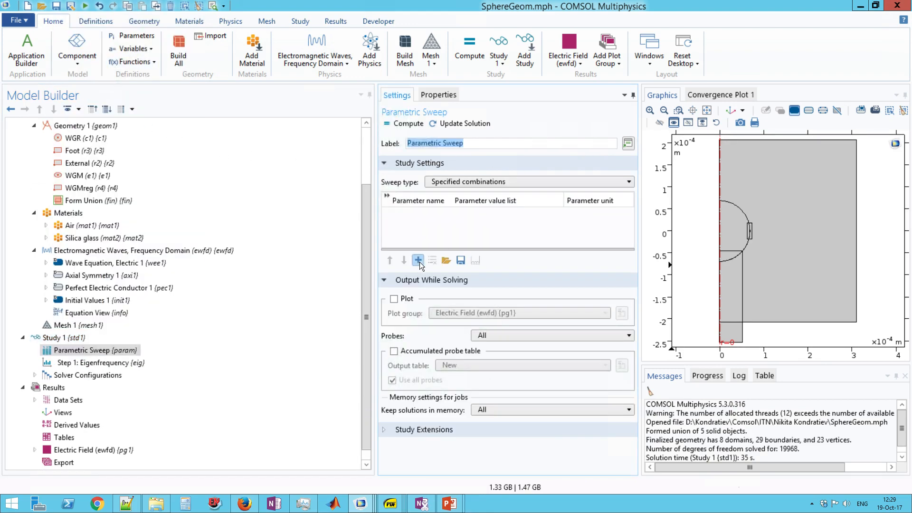
click(418, 260)
click(443, 214)
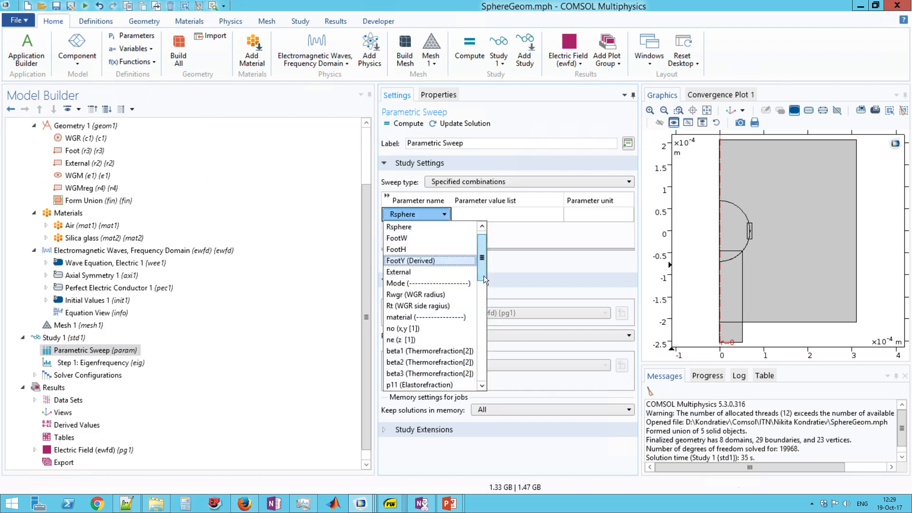
drag(484, 275, 489, 408)
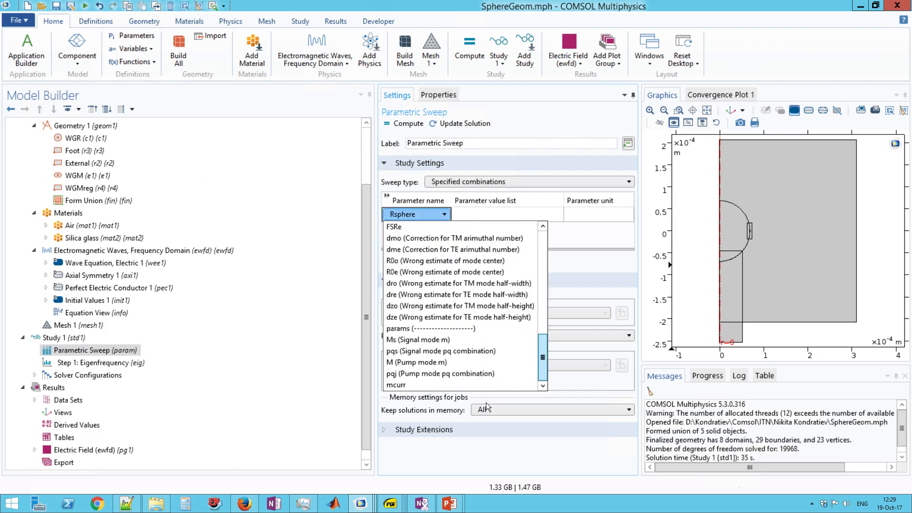
click(422, 341)
- Set the Ms value list to a range from -3 to 1 with step 1 and compute the study
click(490, 219)
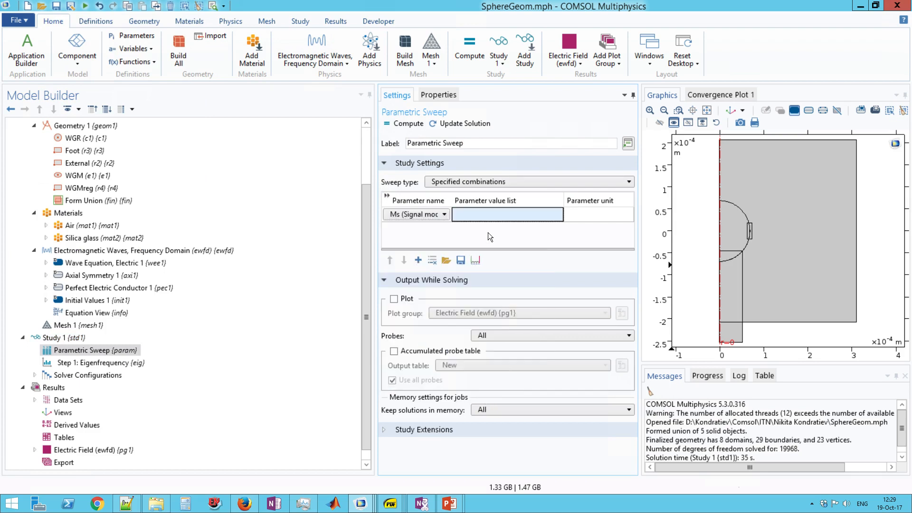
click(474, 260)
click(446, 223)
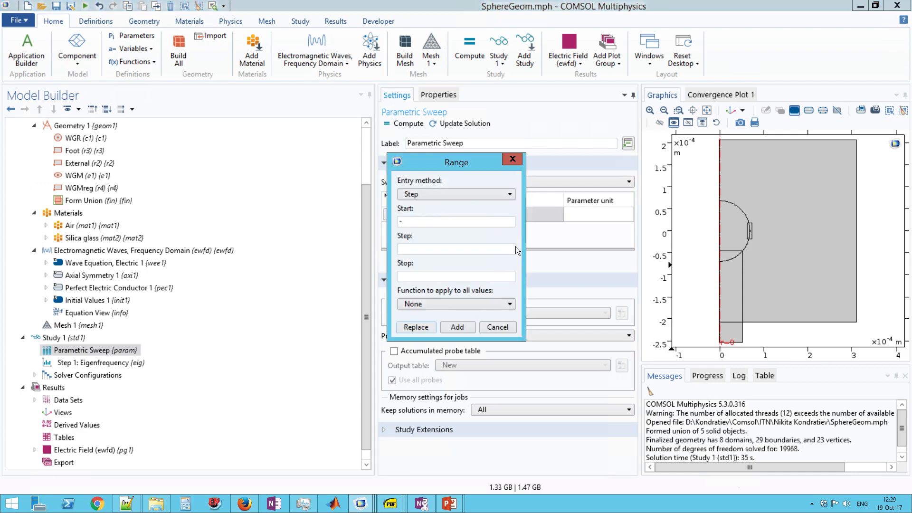
text(1)
key(Tab)
text(1)
click(429, 332)
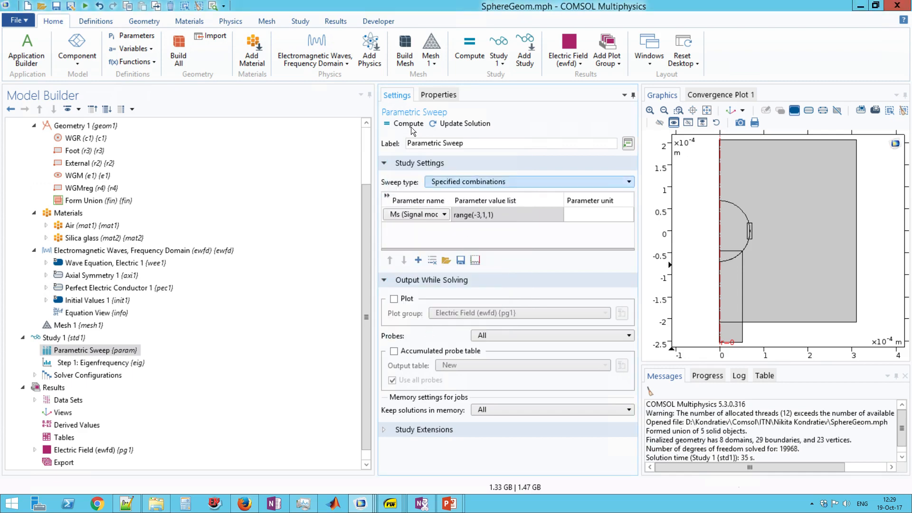
click(85, 346)
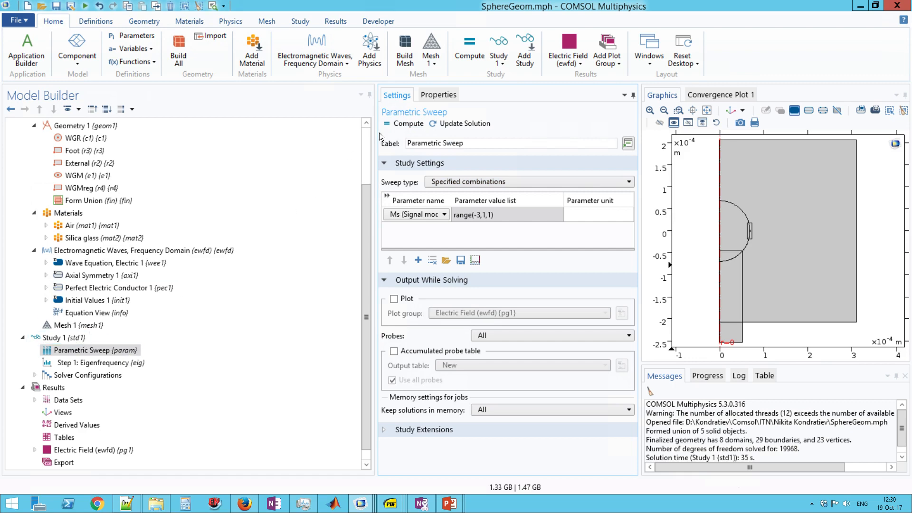
click(403, 123)
- Switch to PowerPoint to review the Pump overlap and Microsphere slides, and return to COMSOL
mouse_move(449, 504)
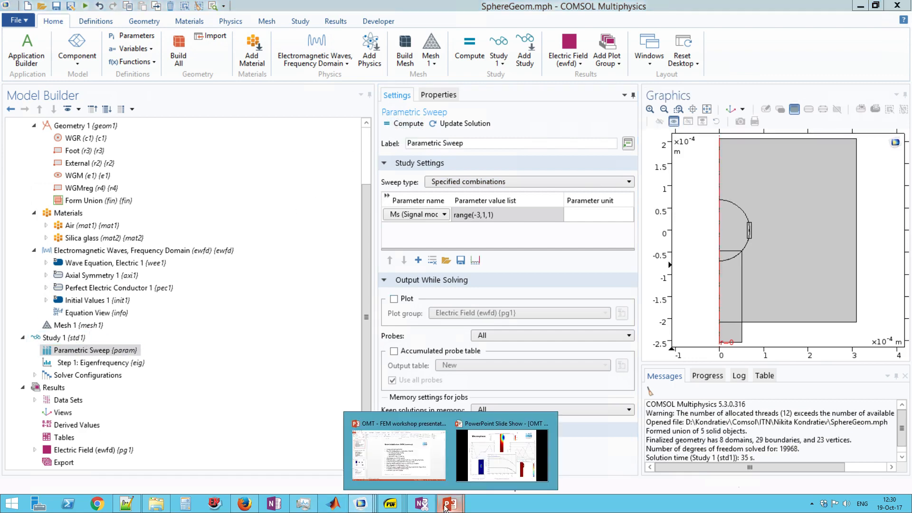
click(401, 458)
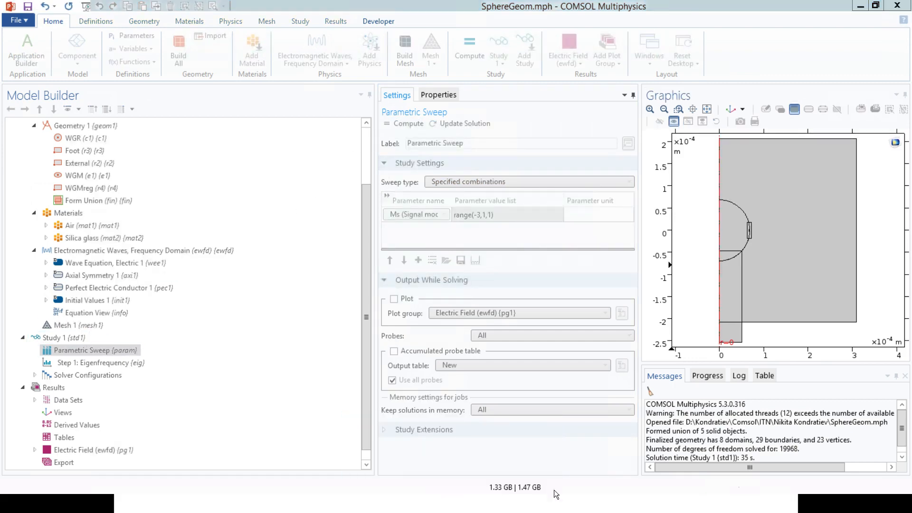
scroll(68, 226, up, 2)
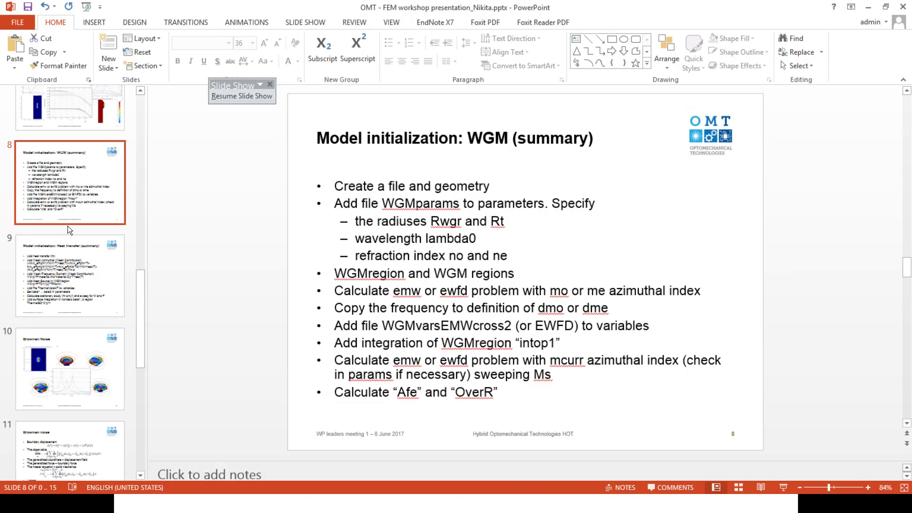
scroll(67, 226, up, 3)
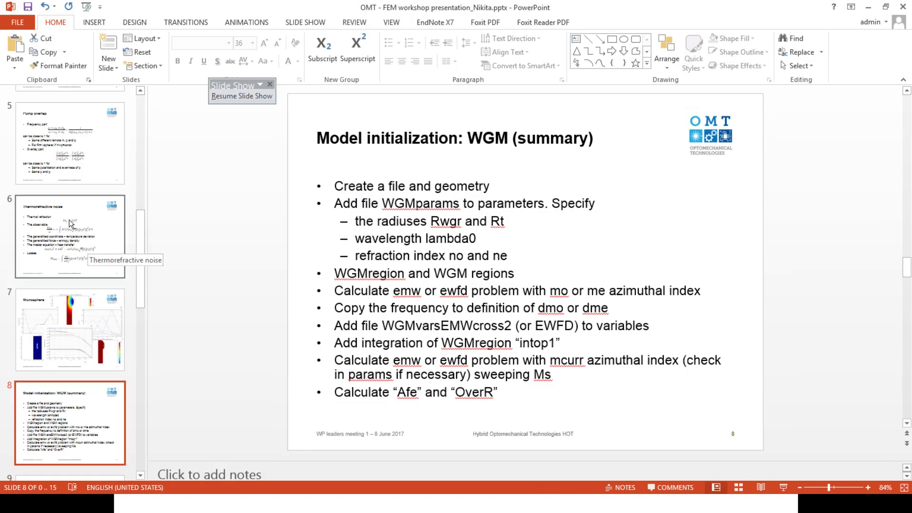
click(68, 158)
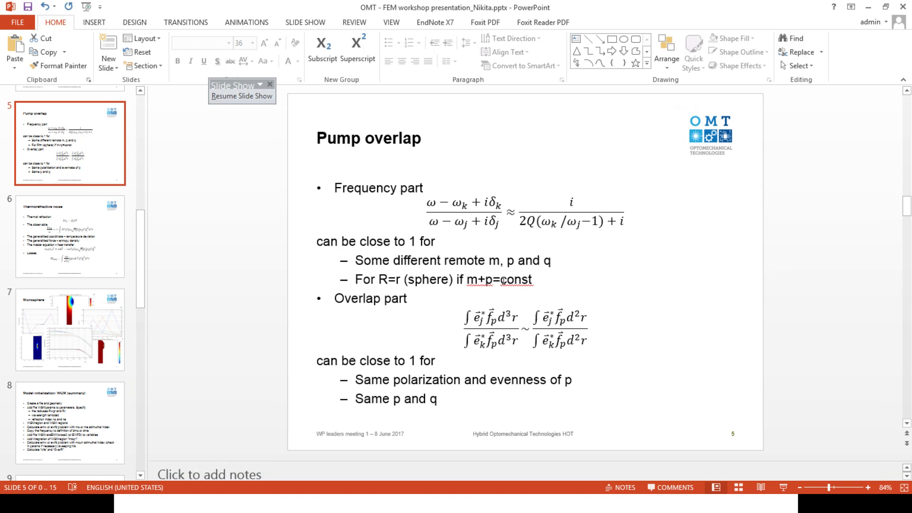
click(81, 346)
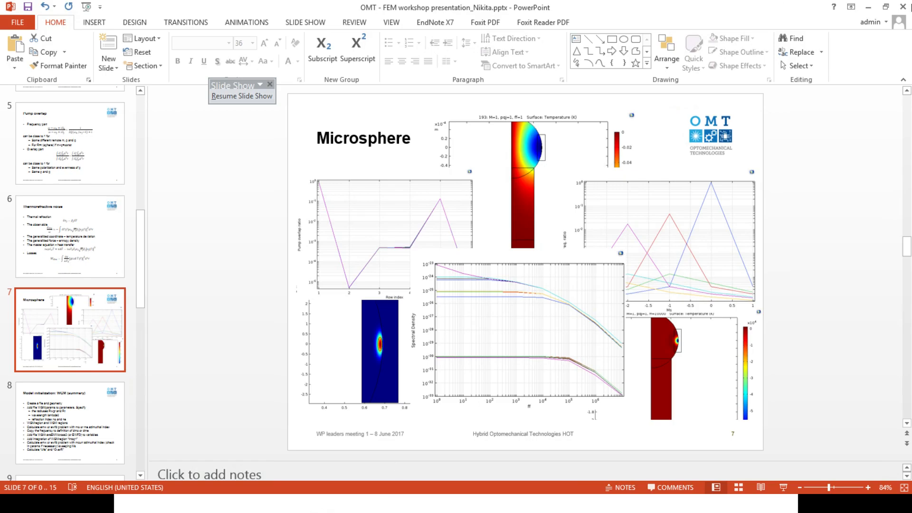
click(867, 8)
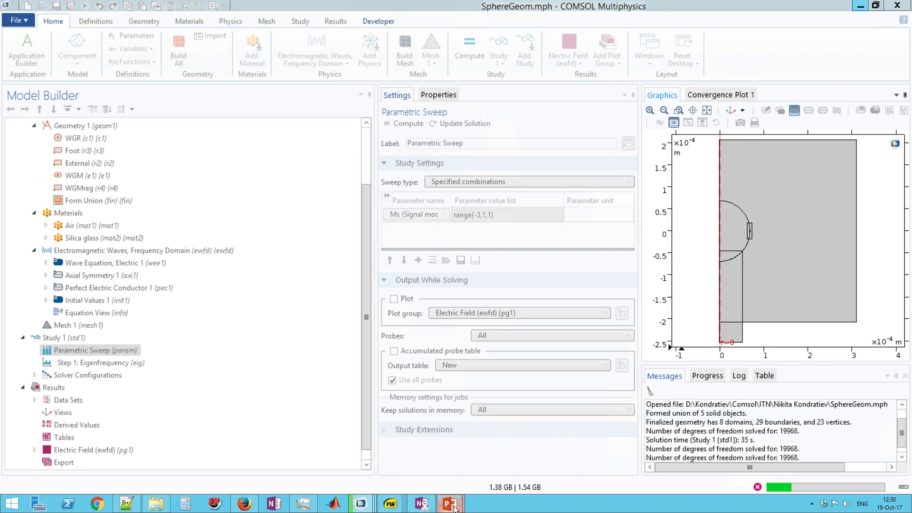
mouse_move(453, 507)
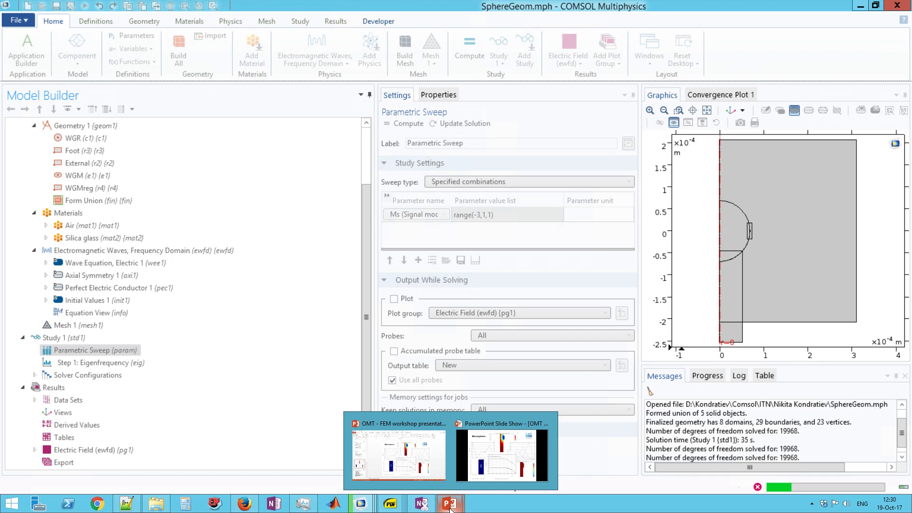
mouse_move(129, 508)
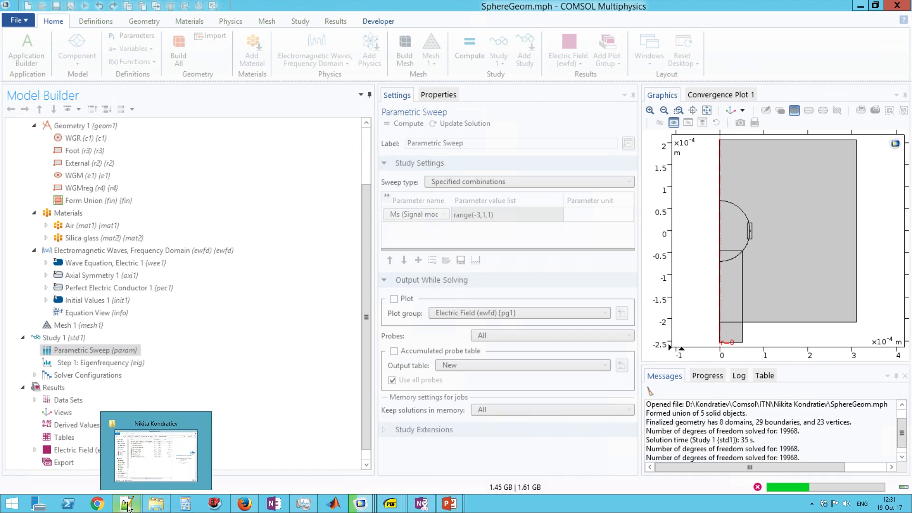
click(160, 465)
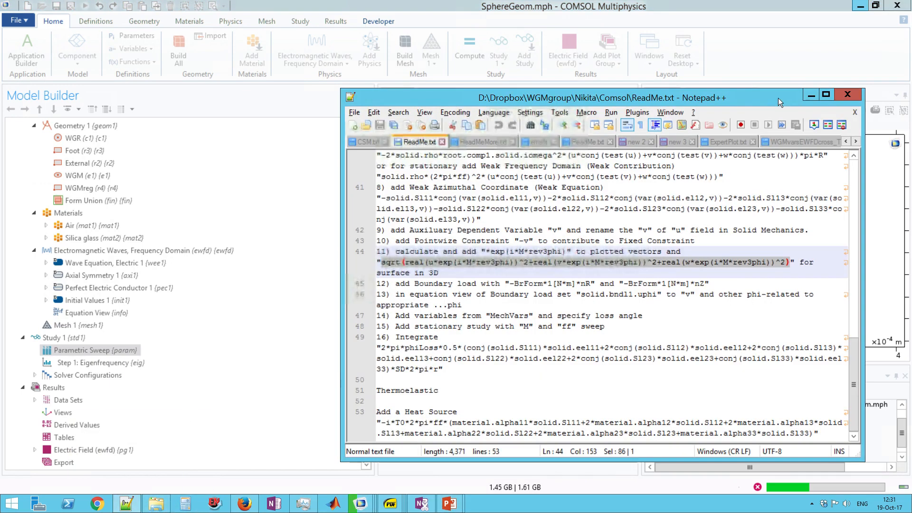
click(811, 95)
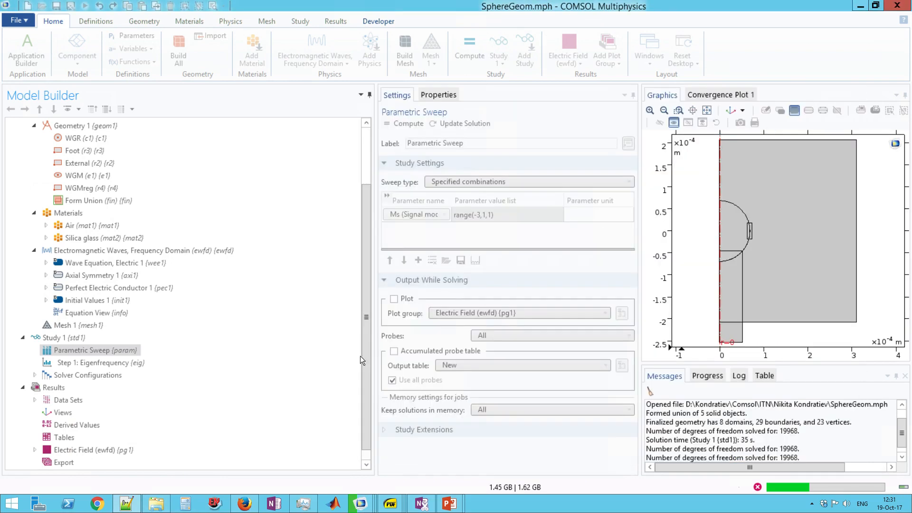
- Open WGMvarsEWFDcross3.txt from the project folder in Notepad++ and examine the withsol expression that defines ErEr
click(157, 504)
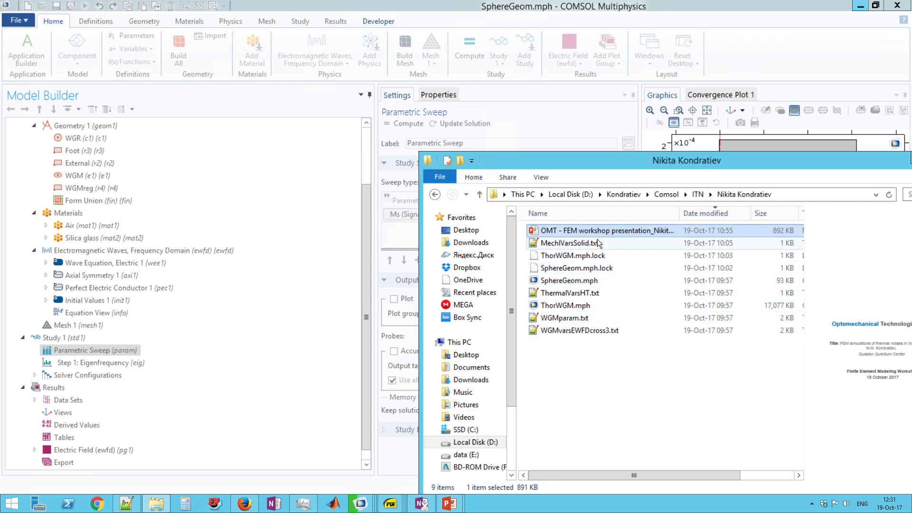
double_click(589, 331)
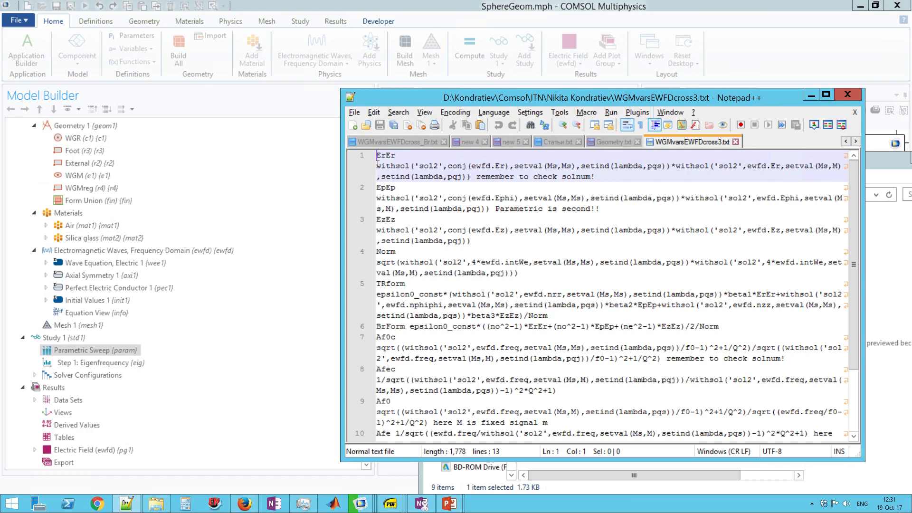
drag(378, 165, 412, 166)
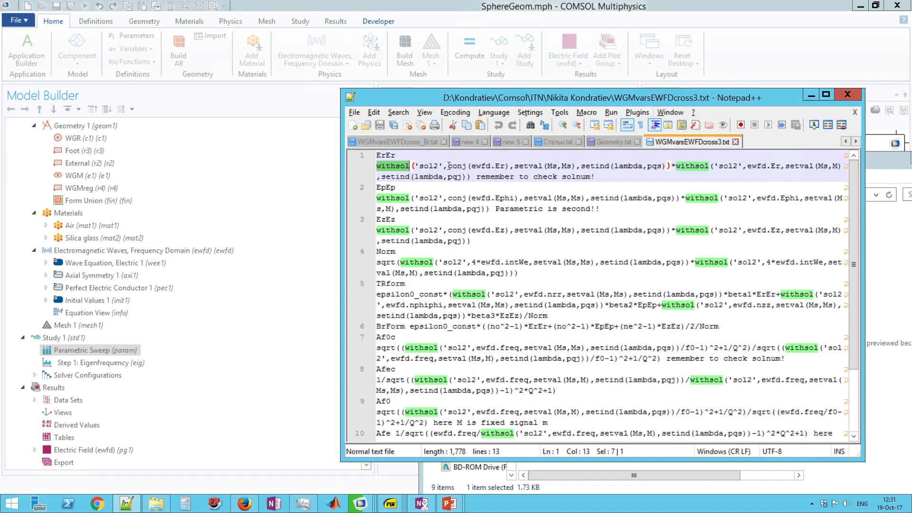
drag(448, 166, 510, 166)
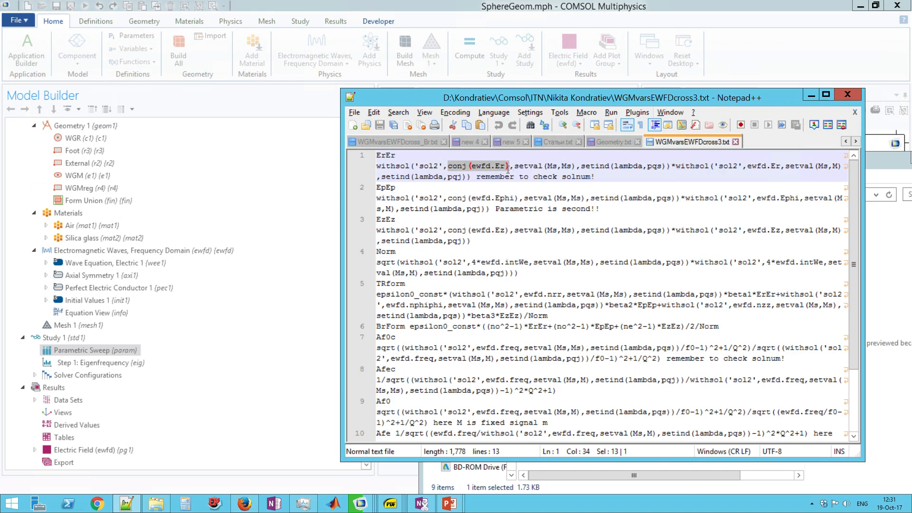
click(558, 166)
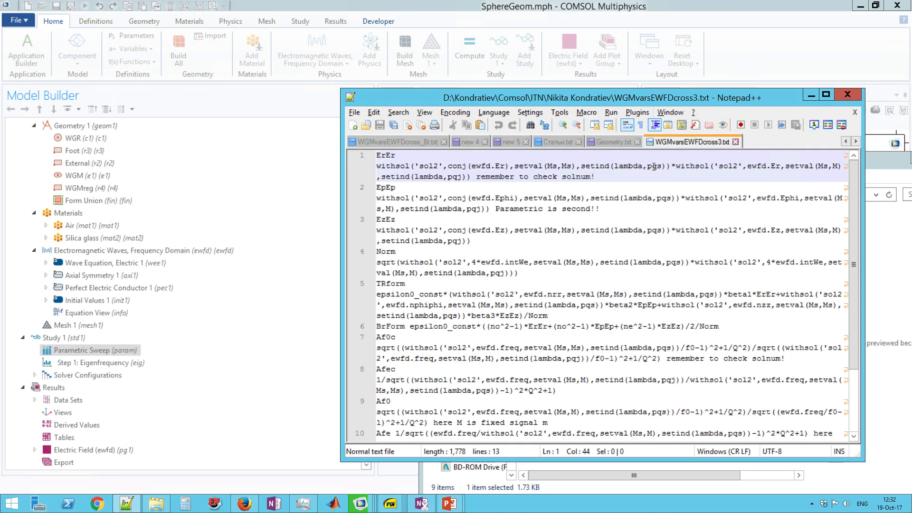
double_click(654, 166)
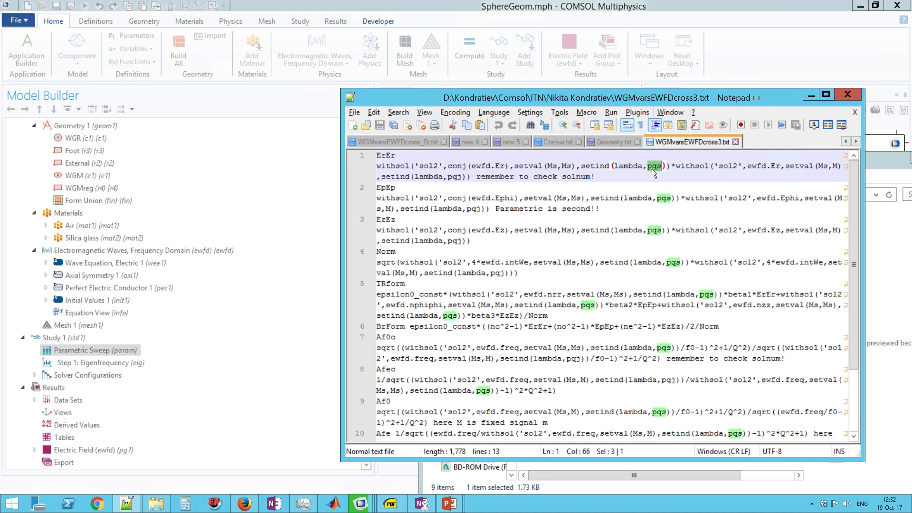
click(692, 175)
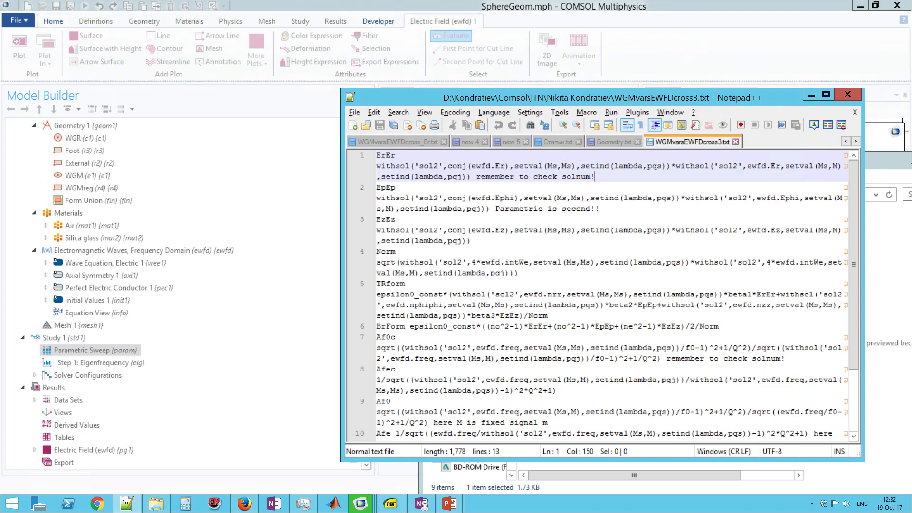
- Return to COMSOL and plot Electric Field (ewfd) 1 for Ms = 0 at the eigenfrequency 4.7673E14 Hz
click(589, 9)
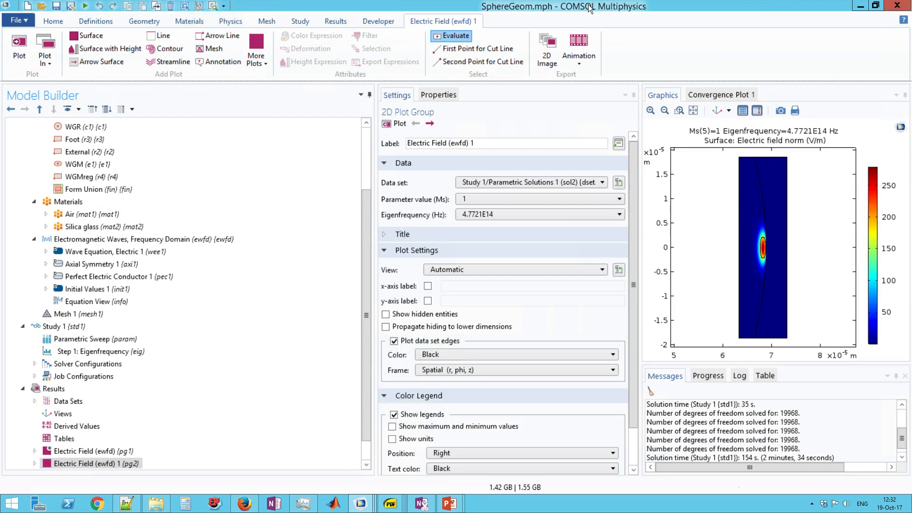
click(494, 198)
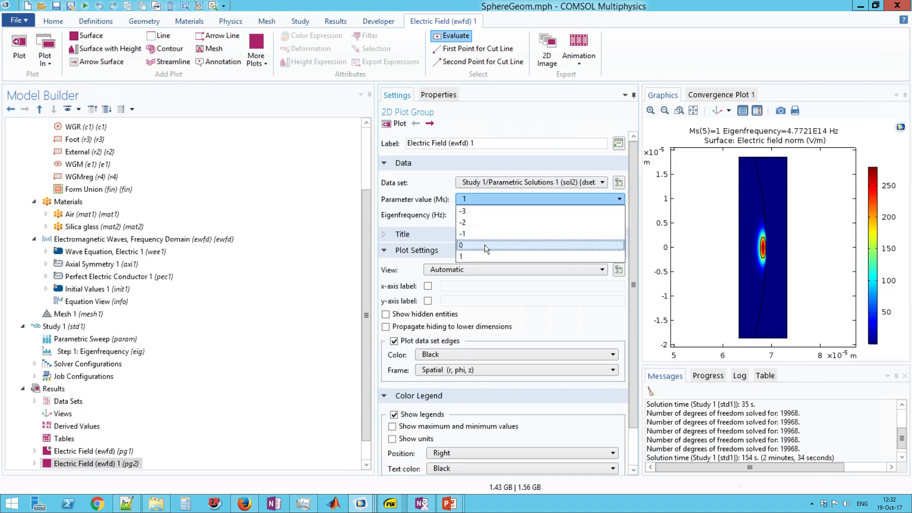
click(477, 211)
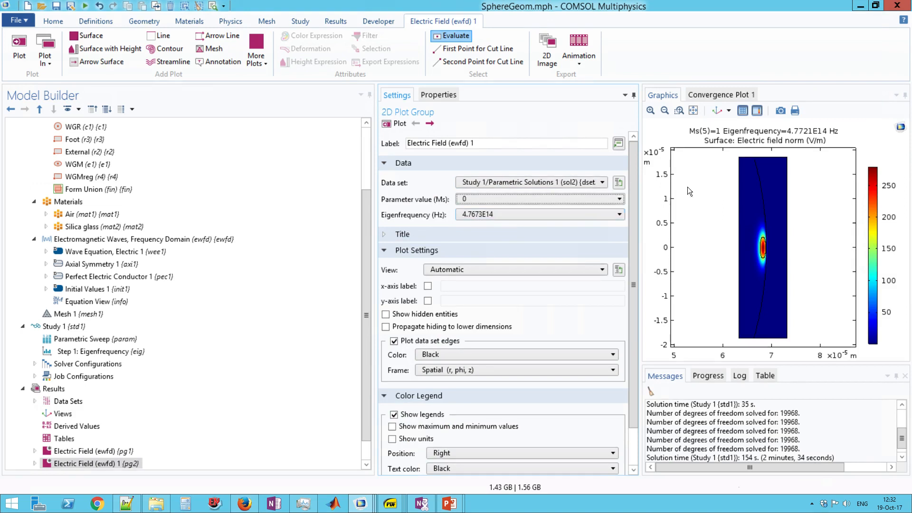
click(547, 214)
click(540, 226)
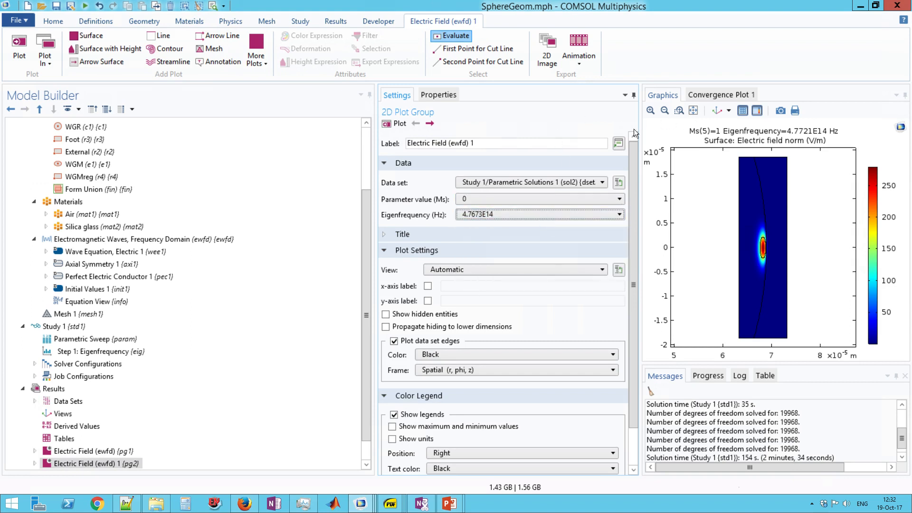
click(392, 124)
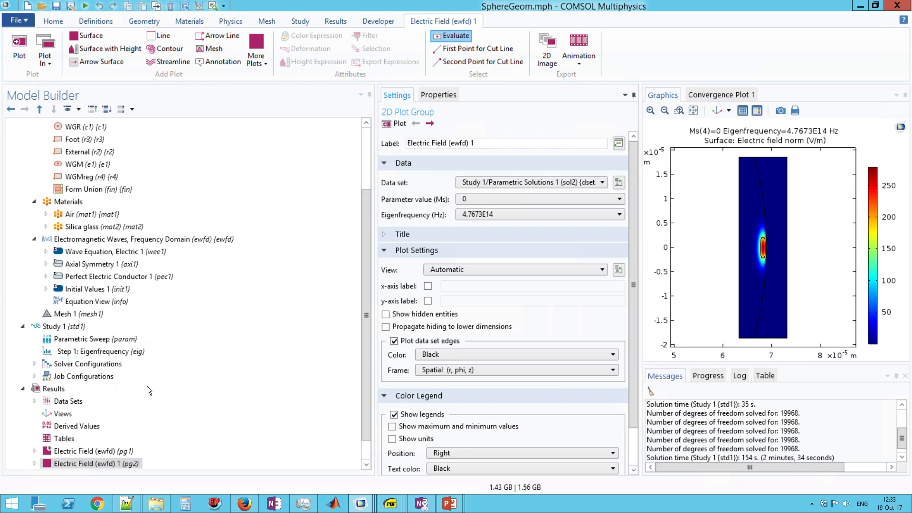
- Add a Variables node under the Definitions of Component 1 and load its variables from WGMvarsEWFDcross3.txt
scroll(143, 369, up, 1)
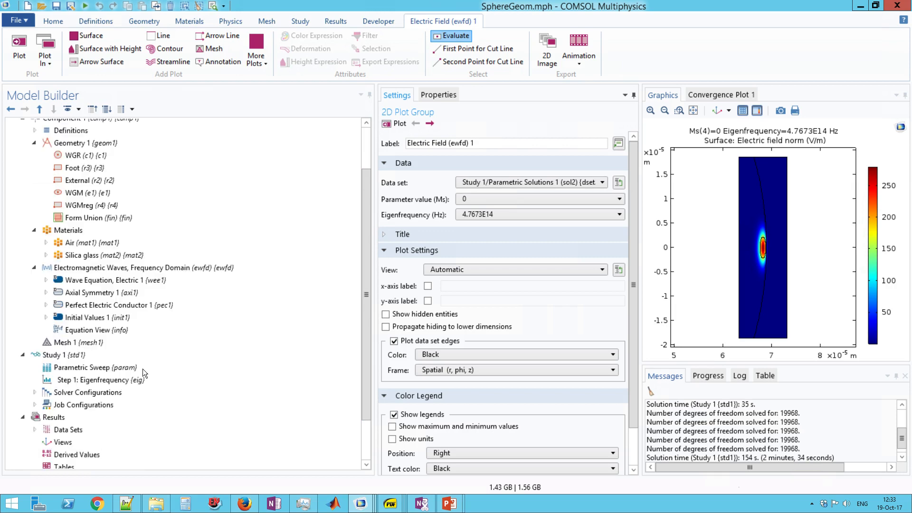
scroll(143, 372, up, 1)
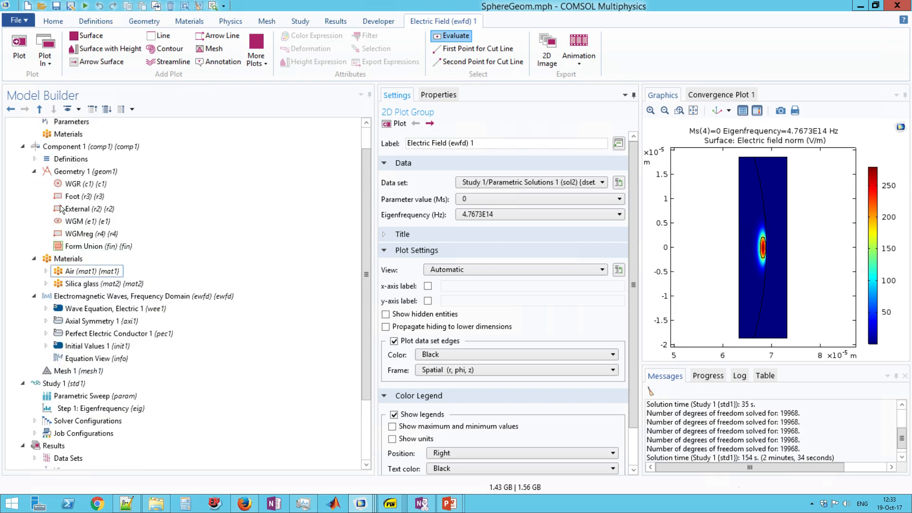
click(33, 158)
right_click(60, 162)
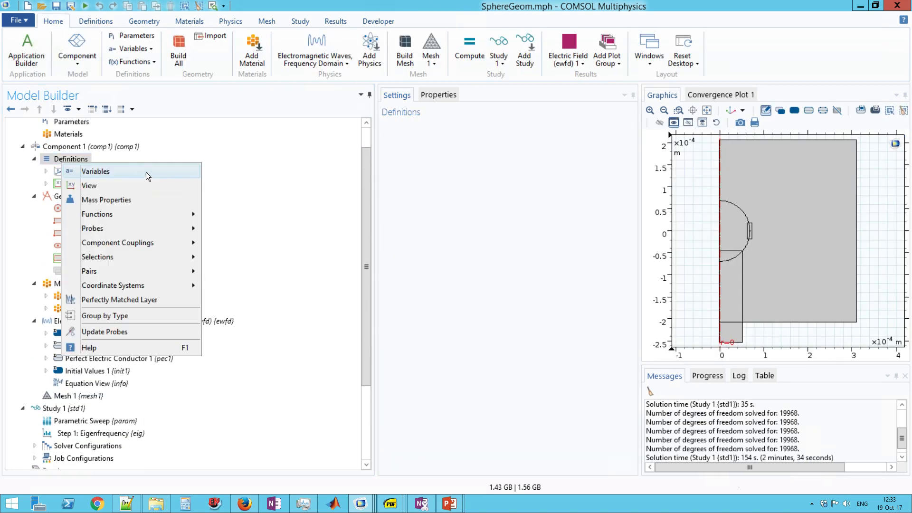
click(145, 172)
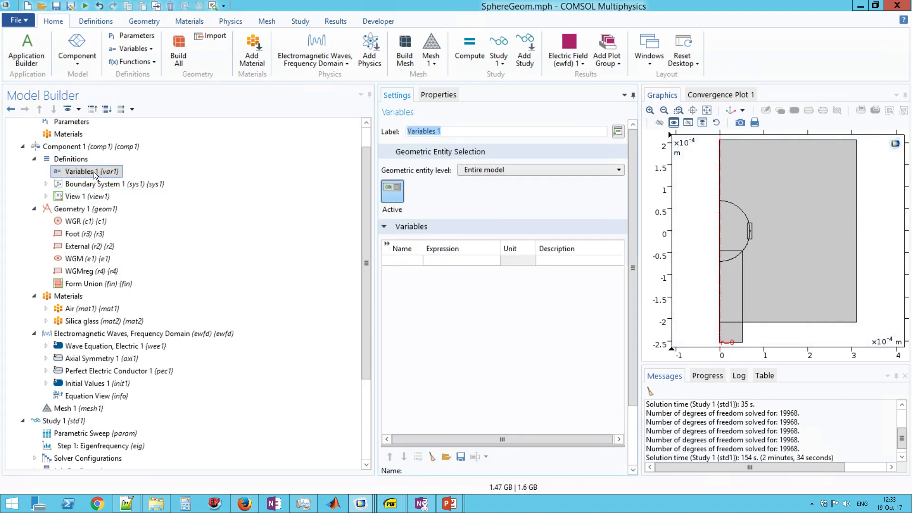
click(446, 456)
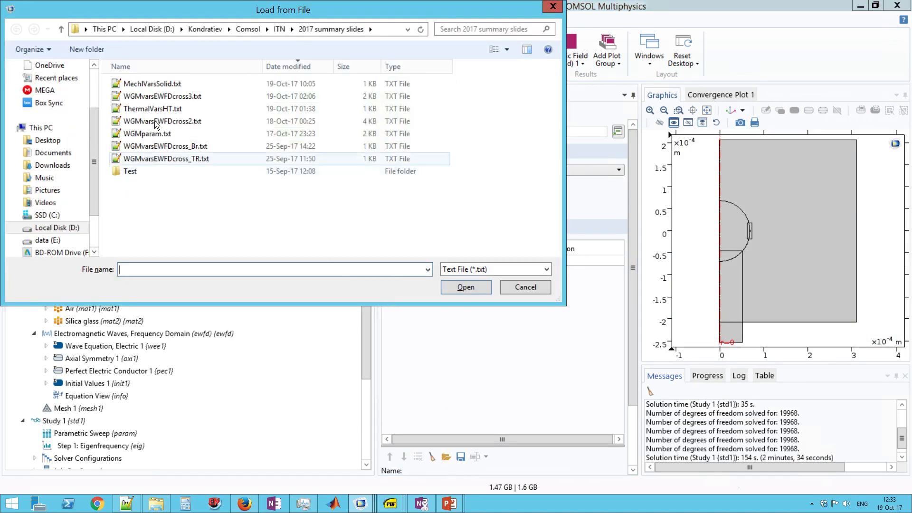
click(188, 97)
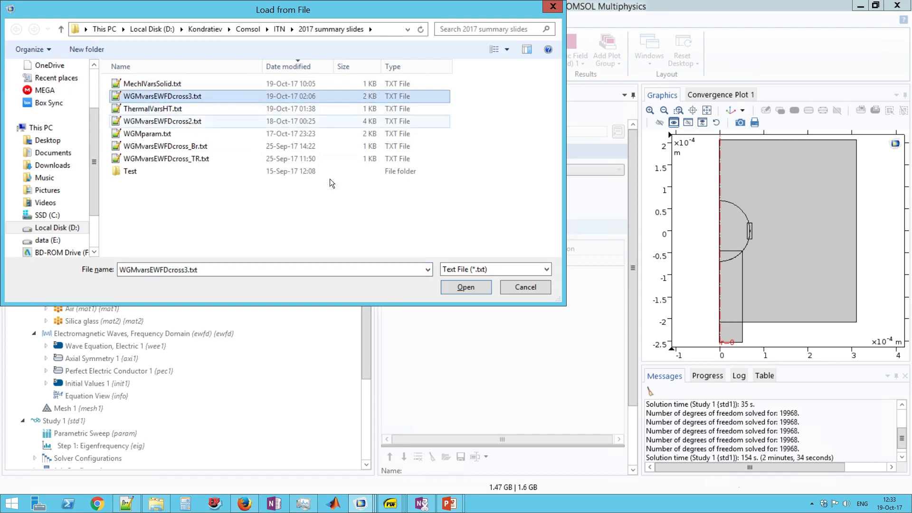
click(482, 288)
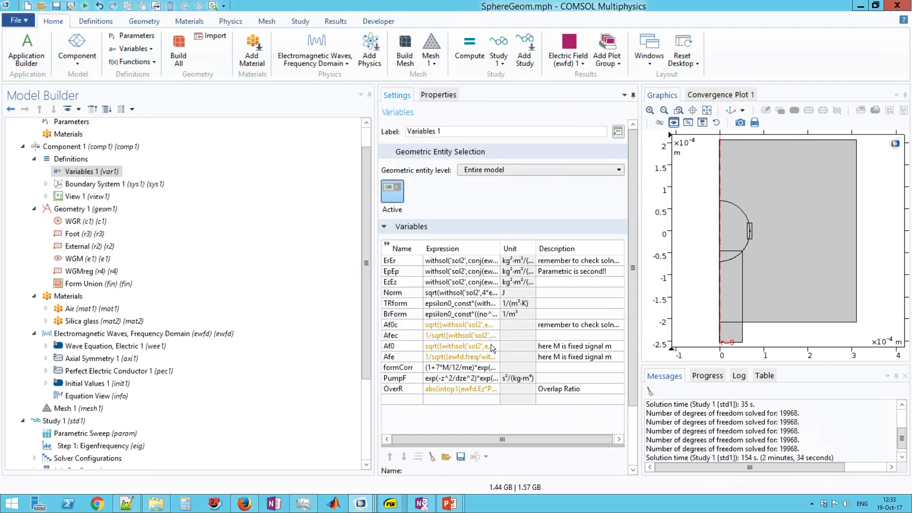
- Update the solution of Study 1 so that it includes the loaded variables
click(72, 422)
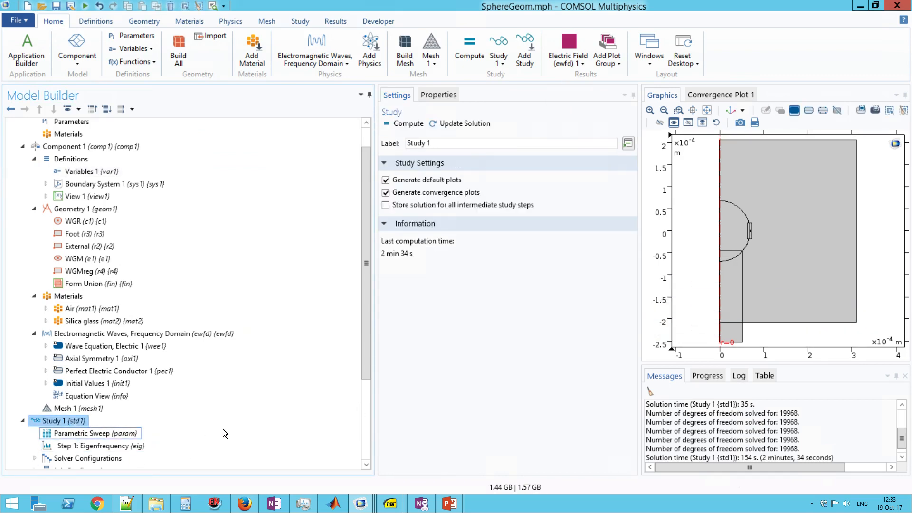
drag(366, 323, 304, 409)
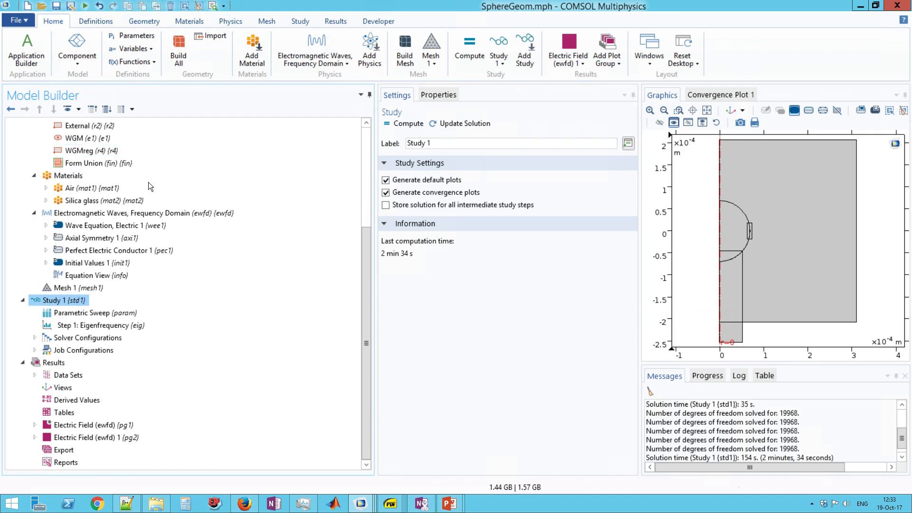
right_click(81, 305)
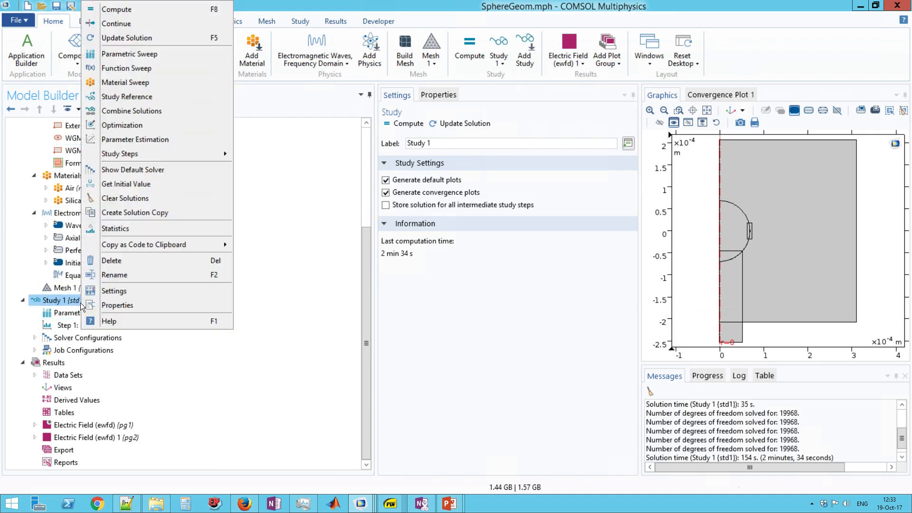
click(172, 41)
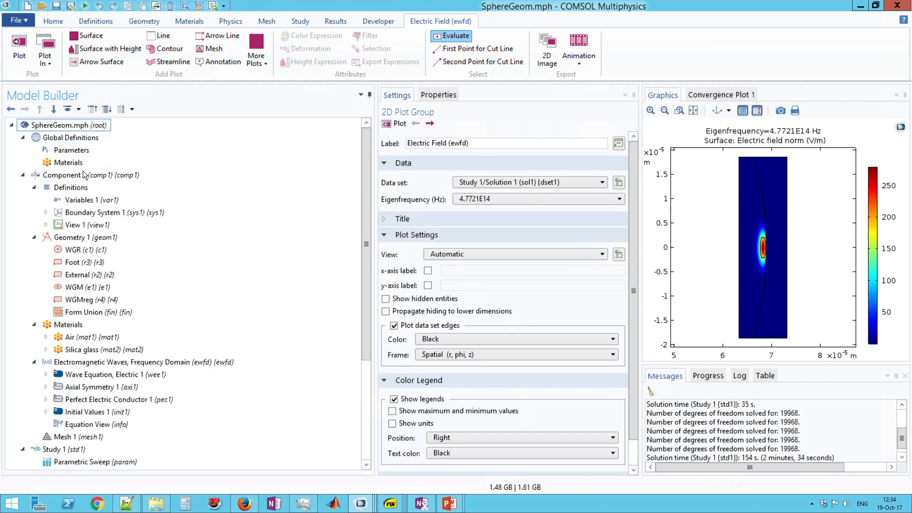
- Add the Heat Transfer in Solids physics interface to Component 1
click(85, 175)
right_click(119, 176)
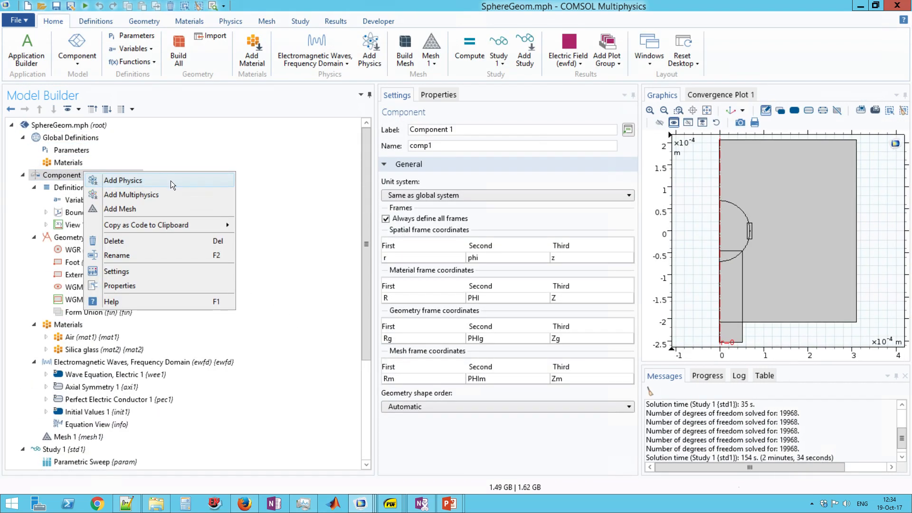
click(170, 181)
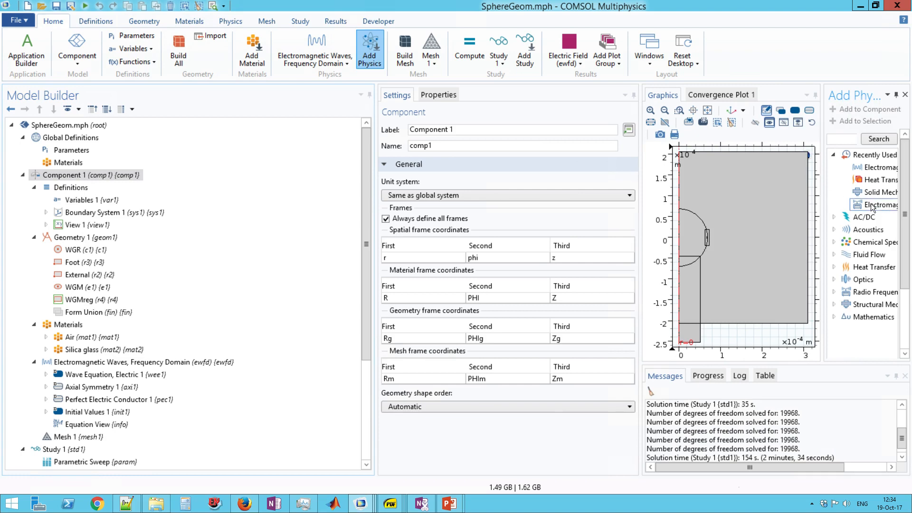
click(863, 180)
click(866, 120)
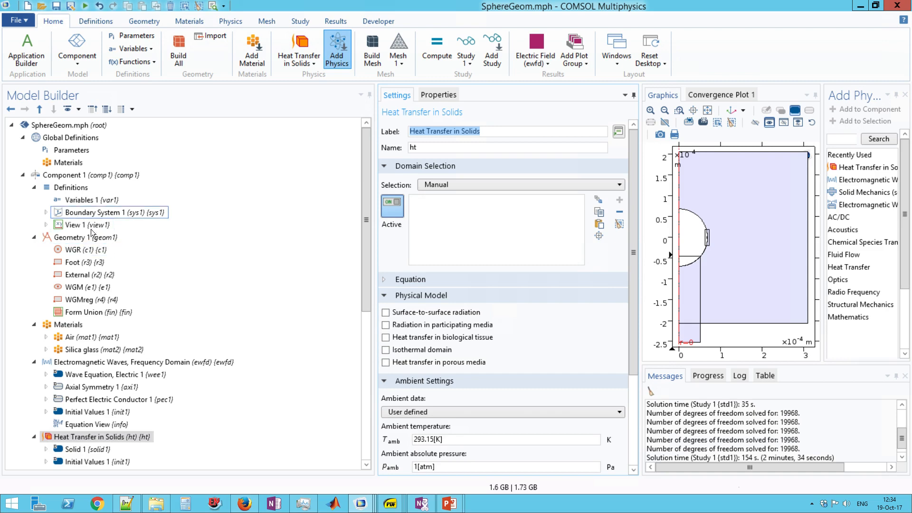
- Extend the Silica glass material to foot domains 1 and 2 and collapse the component's Materials node
click(72, 349)
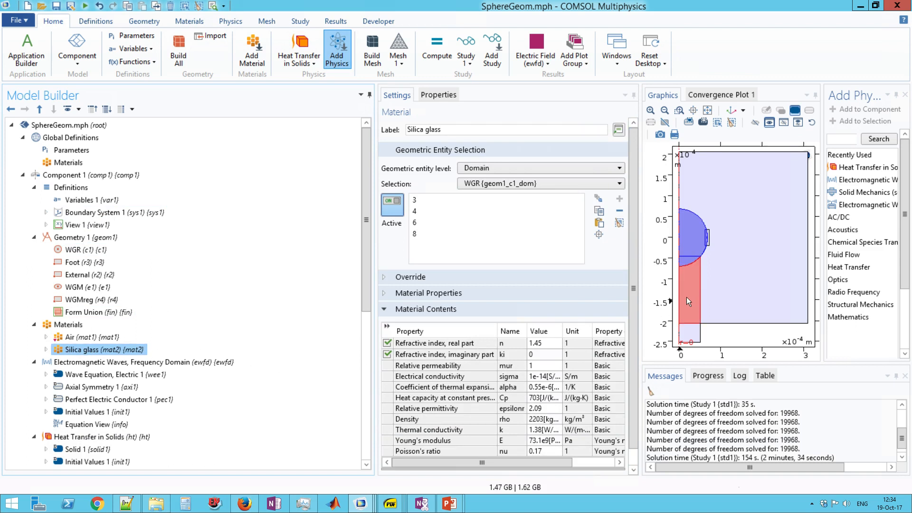
click(686, 298)
click(689, 335)
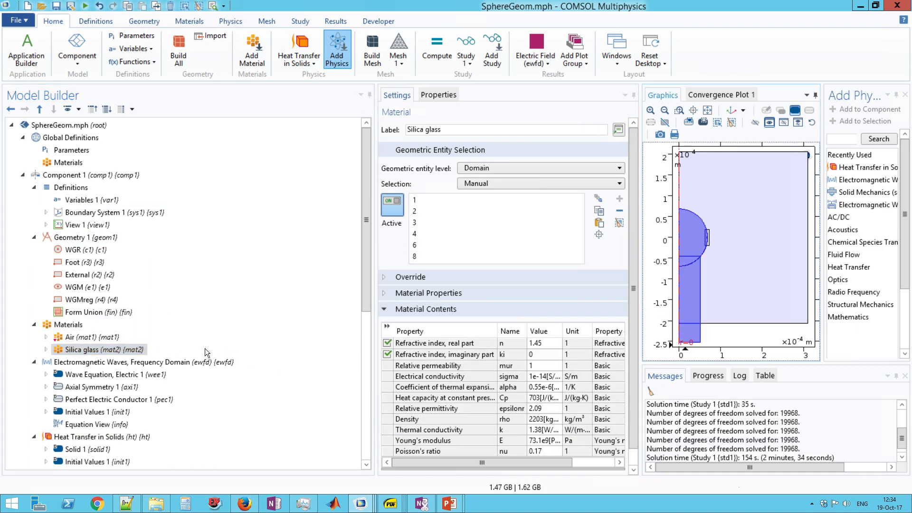
click(35, 324)
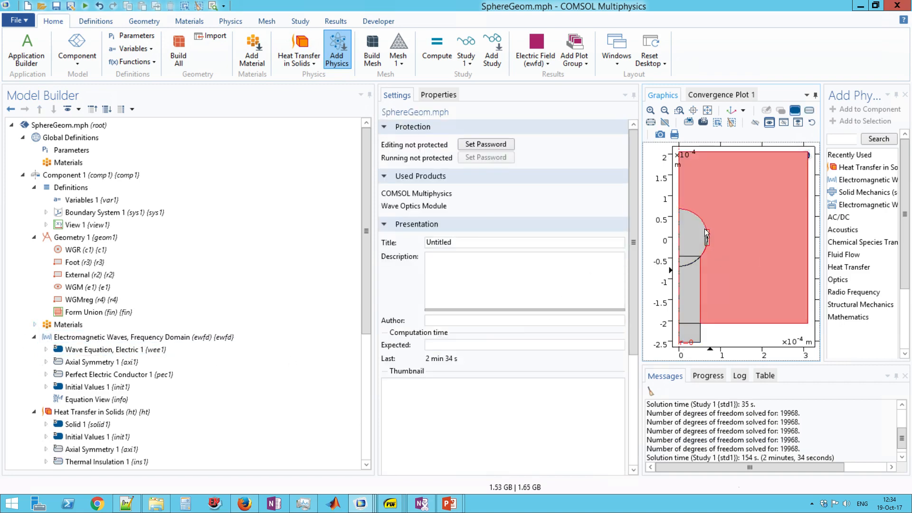
- Restrict Heat Transfer in Solids to the WGR domains plus foot domains 1 and 2
click(109, 413)
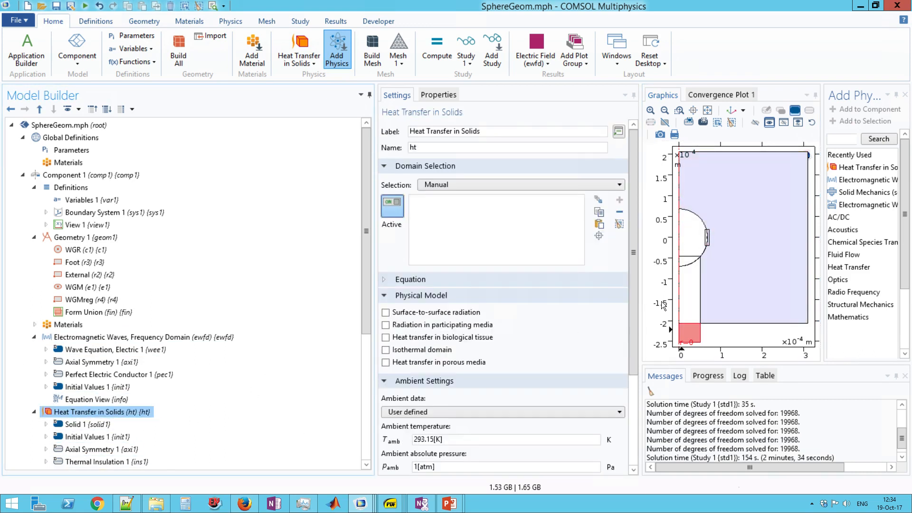
click(535, 184)
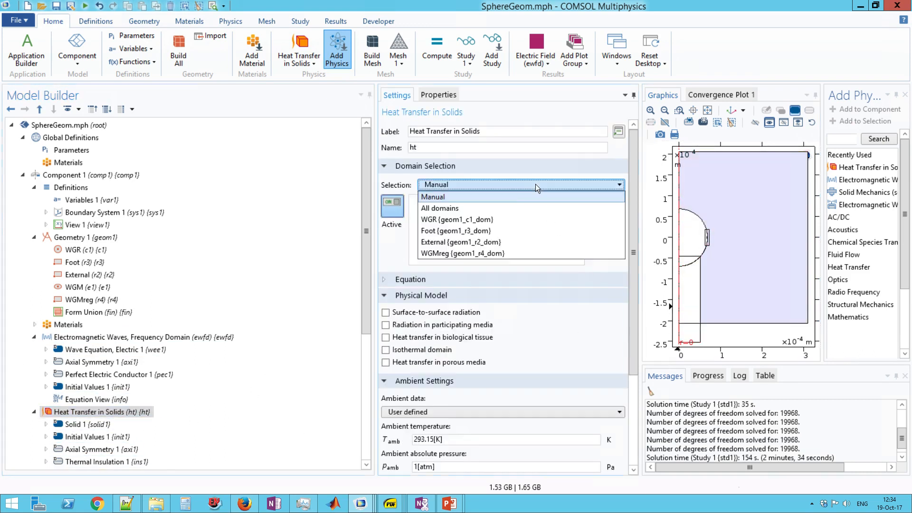
click(509, 218)
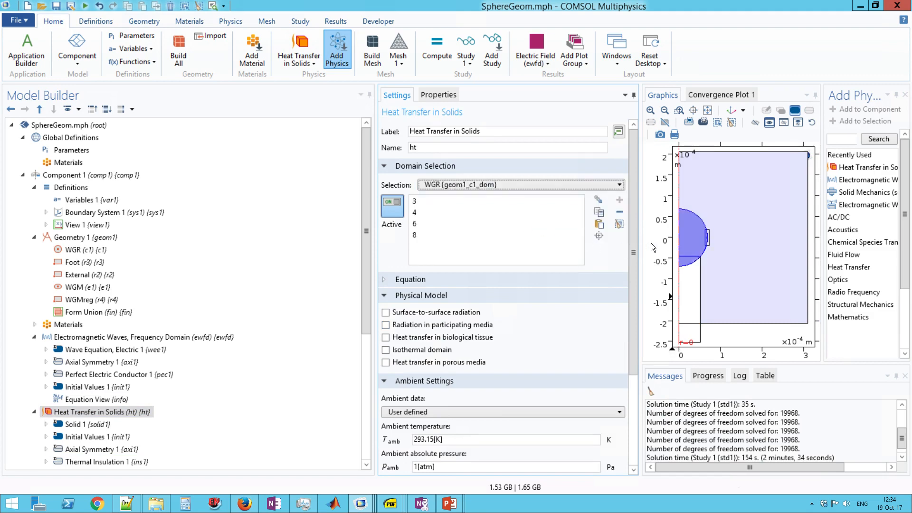
click(696, 286)
click(689, 339)
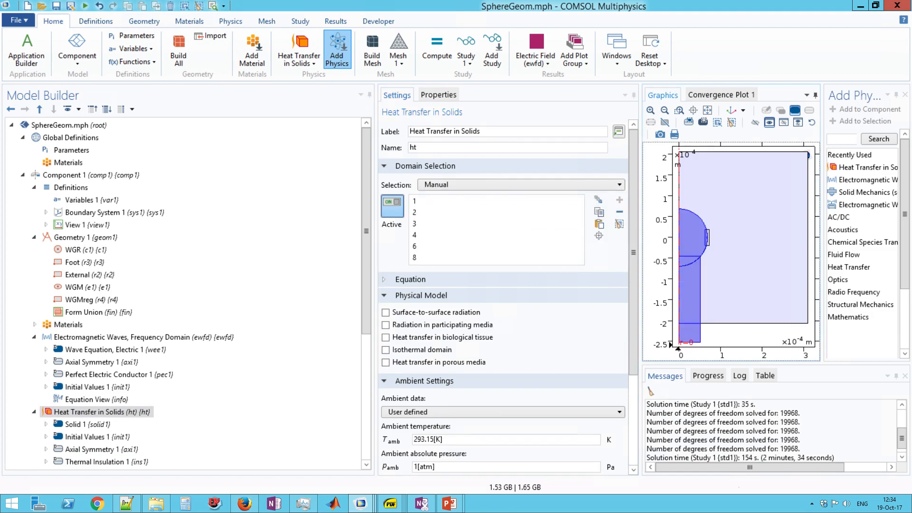
- Add a Weak Contribution to Heat Transfer in Solids and copy the Weak Azimuthal expression for it from the PowerPoint Heat Transfer summary slide
scroll(223, 383, down, 2)
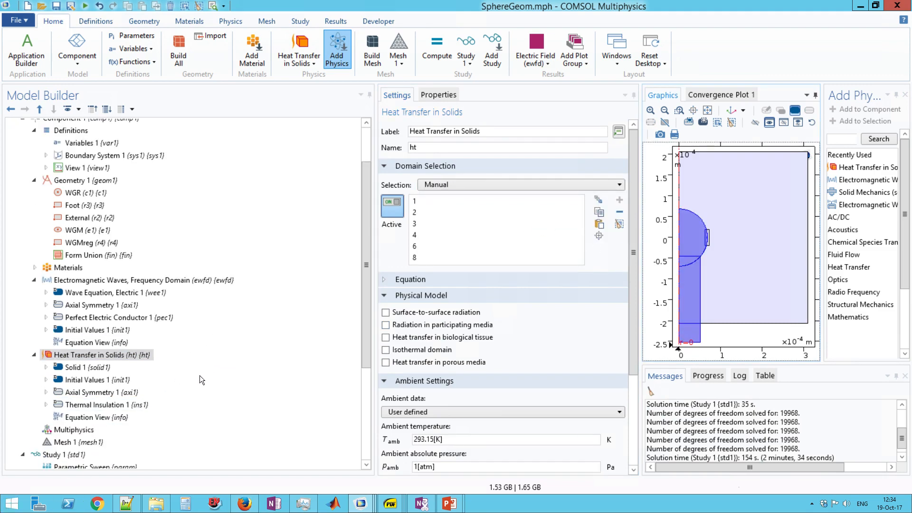
scroll(234, 457, down, 1)
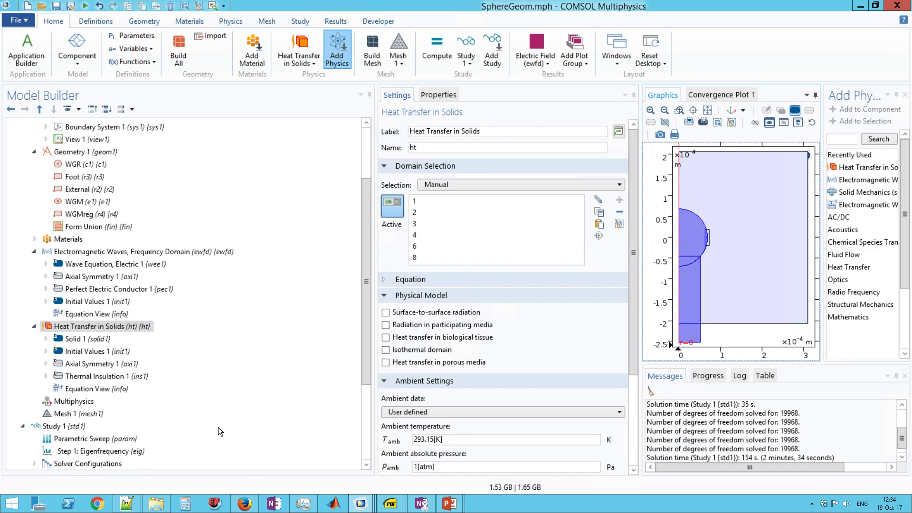
mouse_move(449, 503)
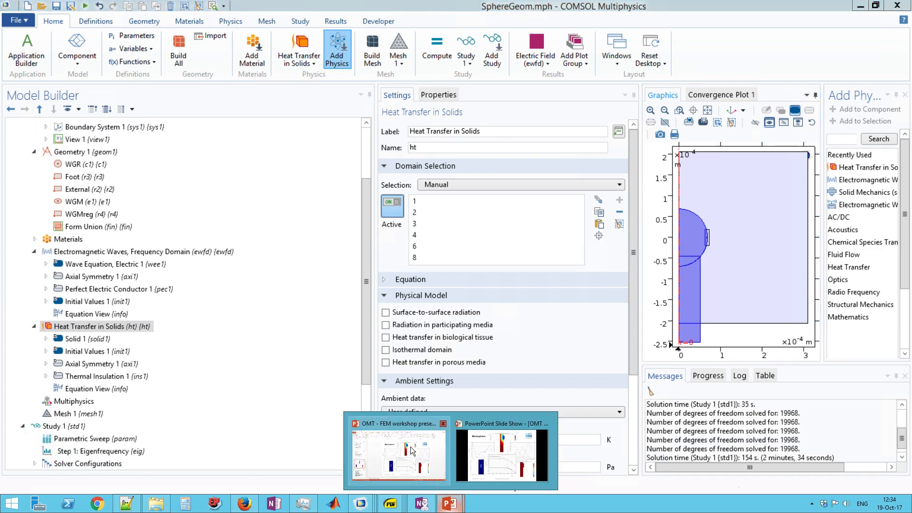
click(421, 456)
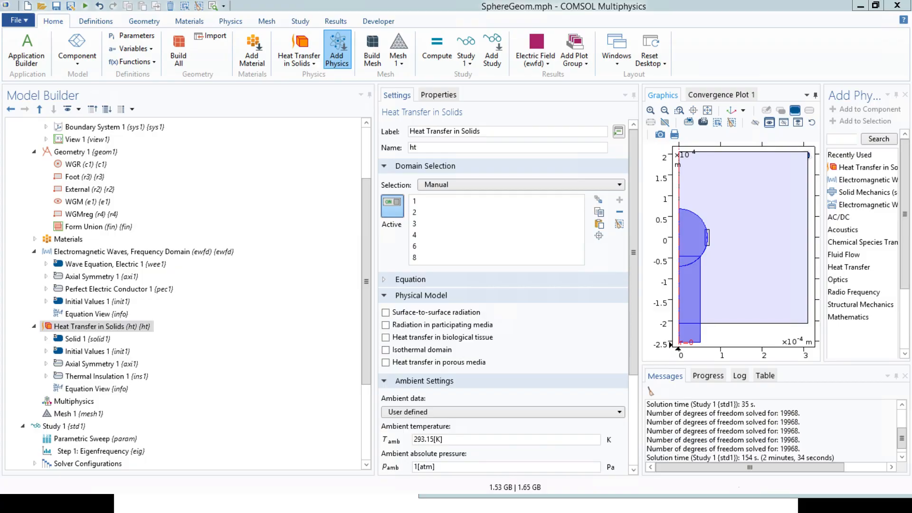
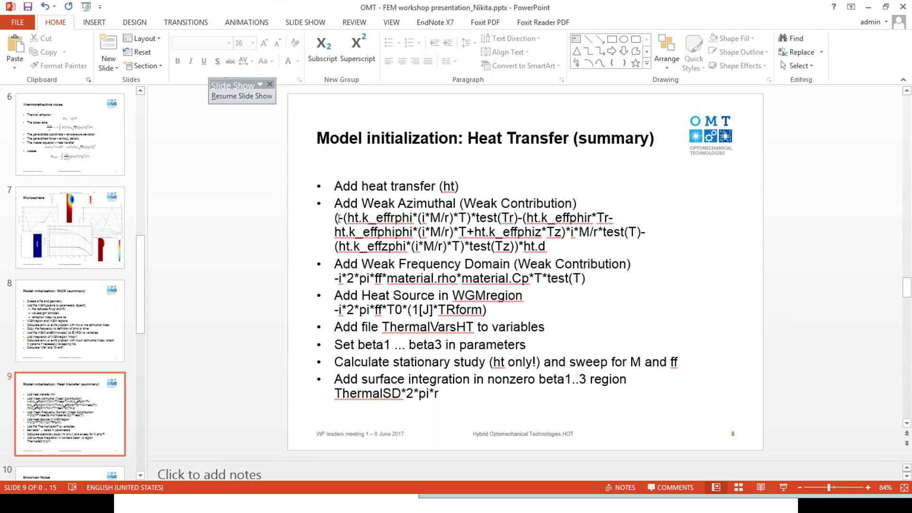
drag(335, 219, 546, 247)
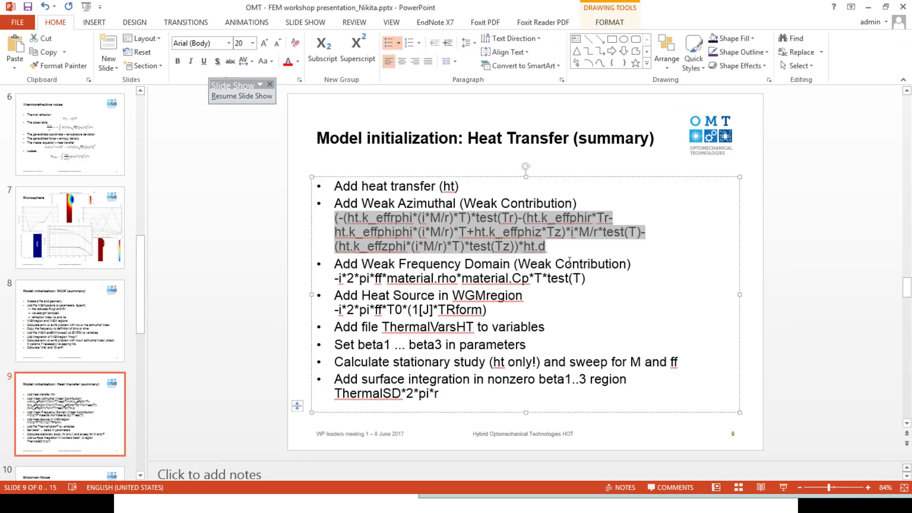
click(868, 6)
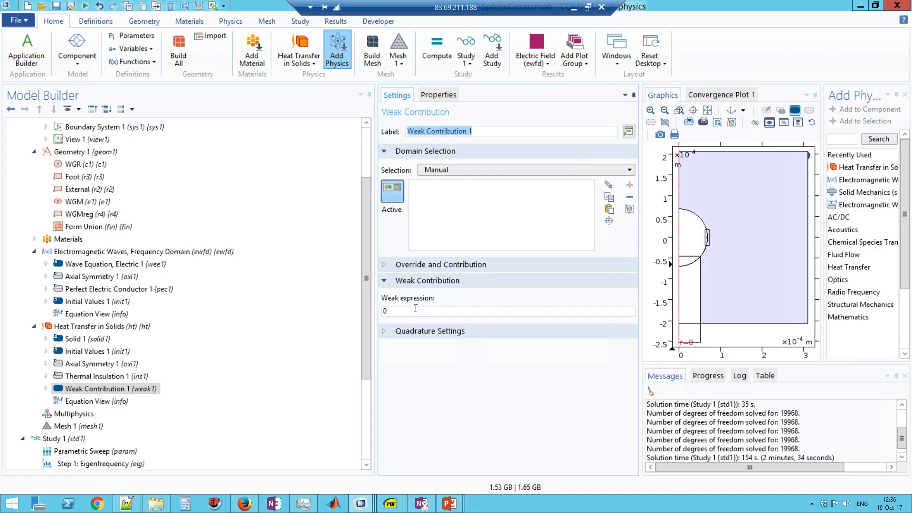
- Paste the copied Weak Azimuthal expression as the weak expression of Weak Contribution 1 and open the Model Builder's display options
drag(415, 311, 283, 312)
key(ctrl+v)
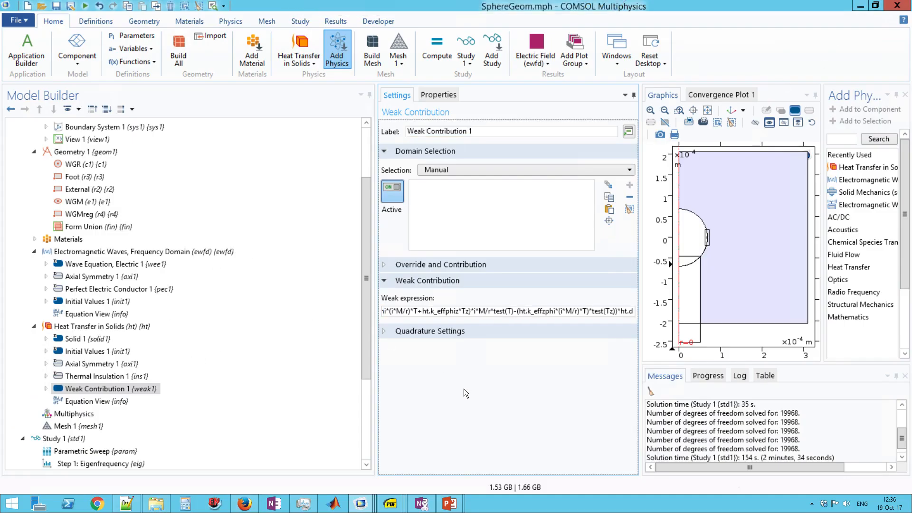
click(79, 110)
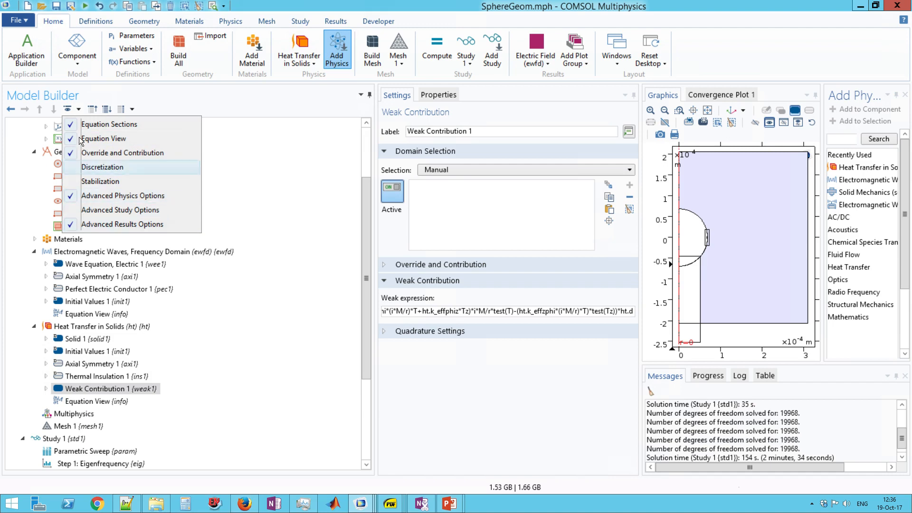
- Look over the display options and the additional Heat Transfer in Solids domain features, and expand the interface's Equation section
click(71, 107)
click(75, 111)
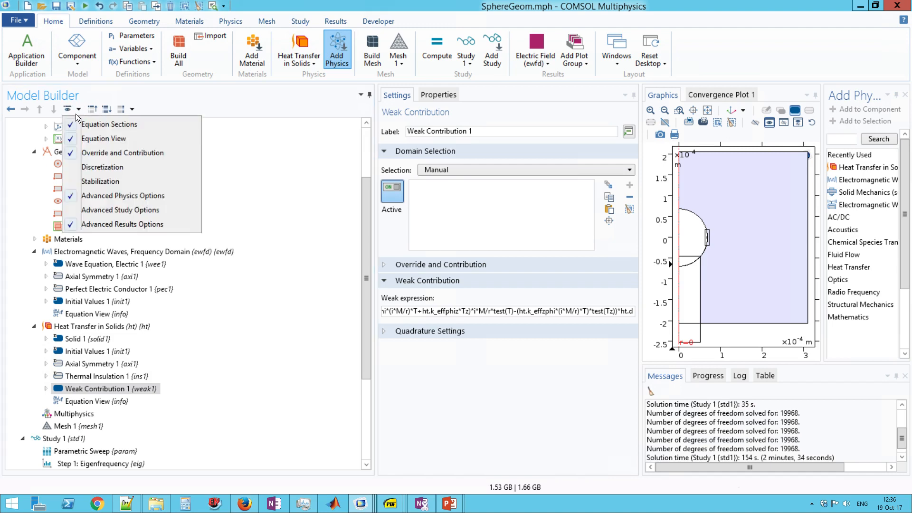
click(289, 352)
right_click(92, 322)
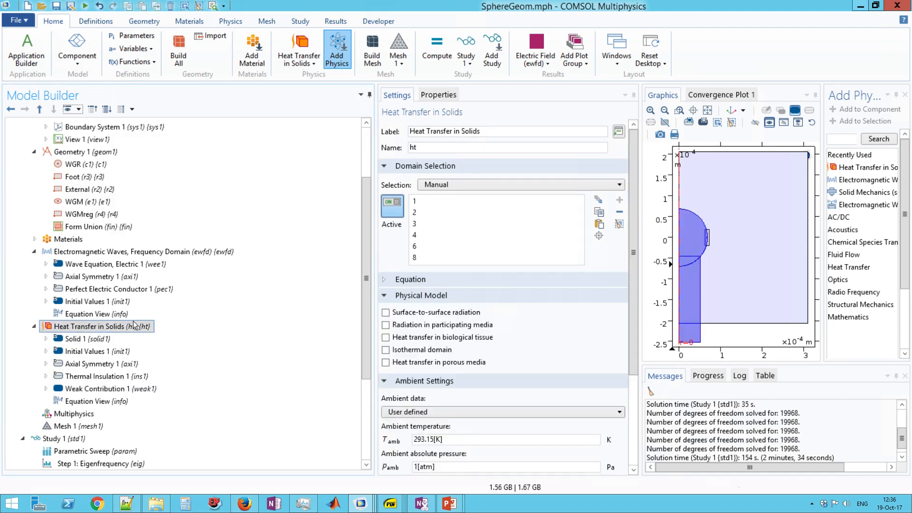
mouse_move(192, 81)
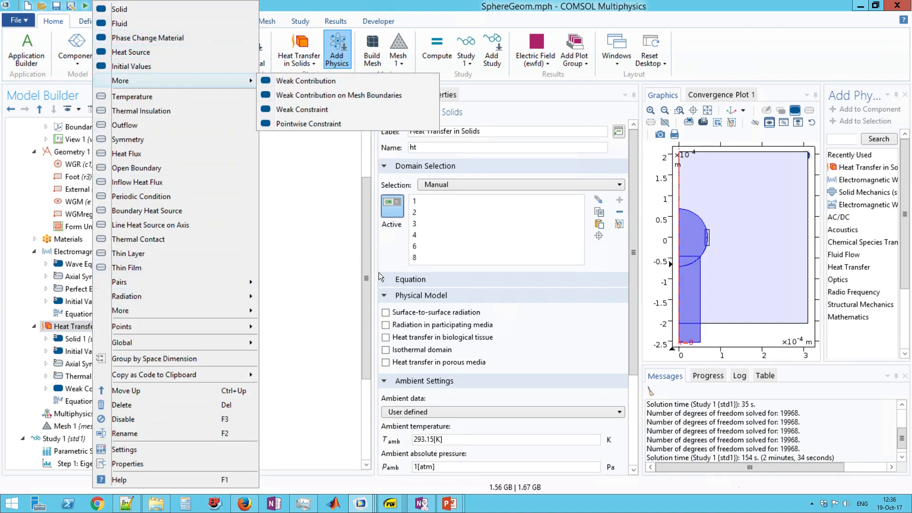
click(371, 285)
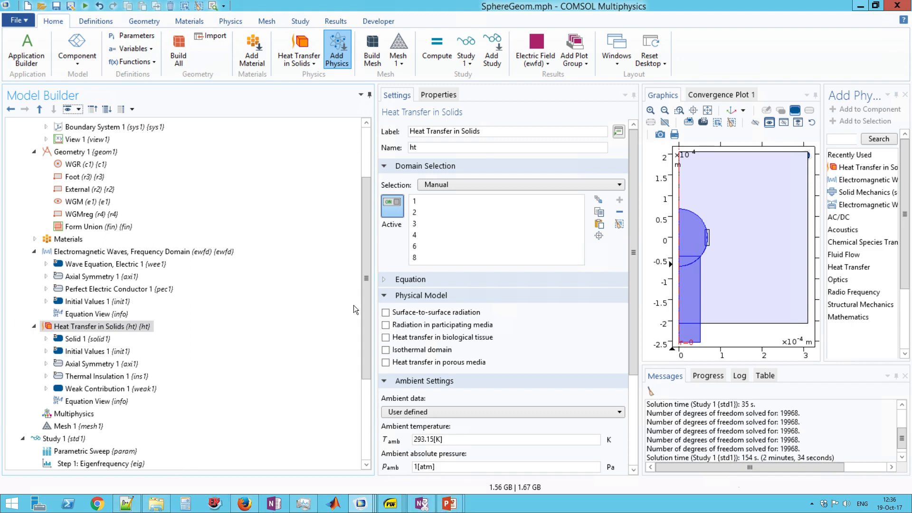
click(429, 281)
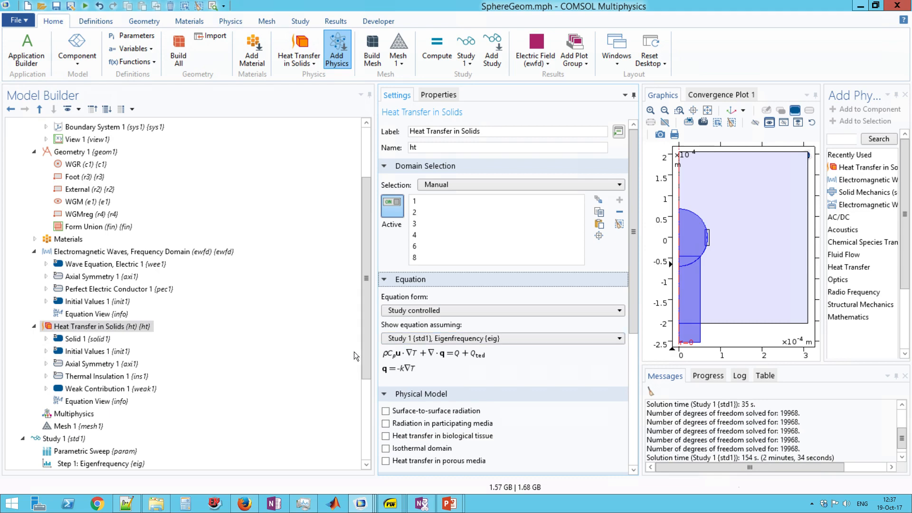
- Examine the variables and weak expression in the Equation View of Wave Equation, Electric 1 under Electromagnetic Waves, Frequency Domain
click(205, 254)
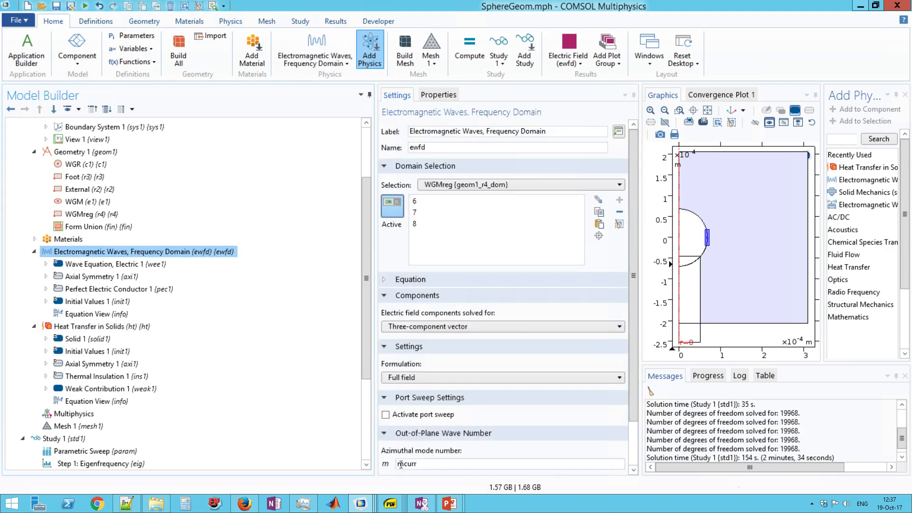
click(45, 264)
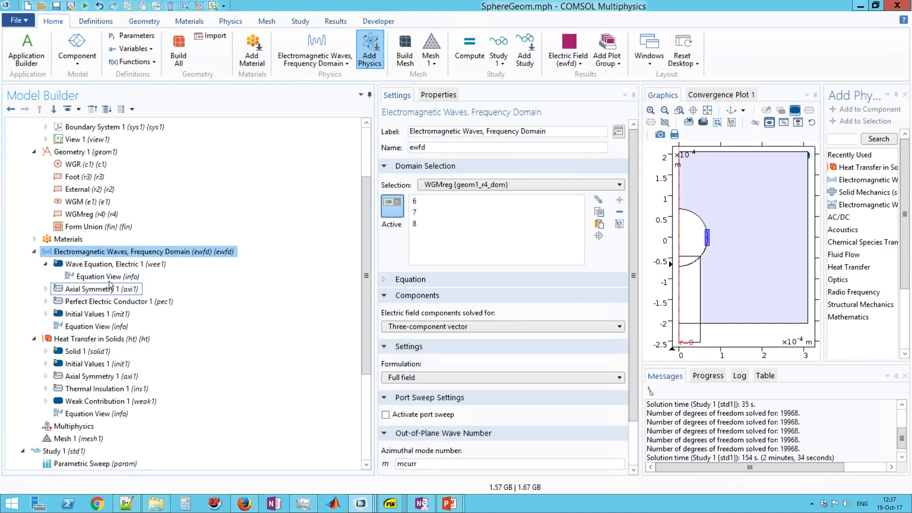
click(105, 275)
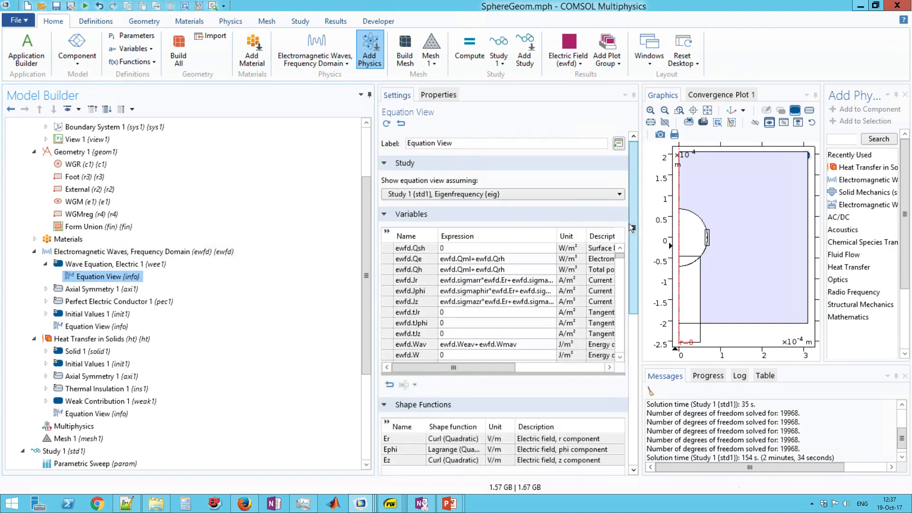
drag(634, 239, 618, 429)
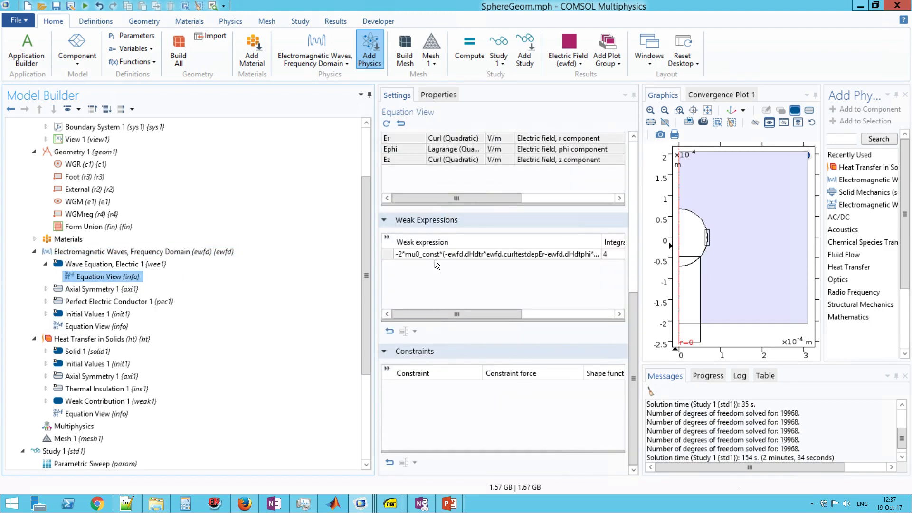
click(503, 255)
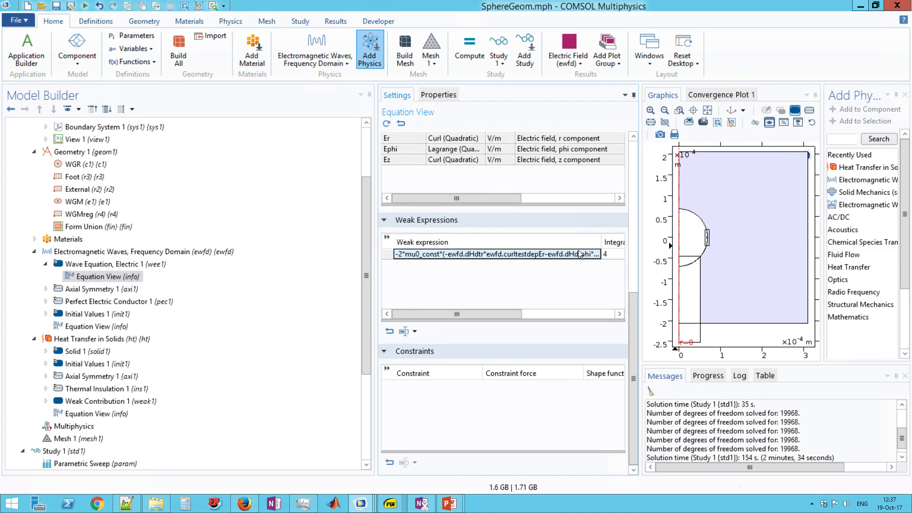
drag(633, 329, 626, 182)
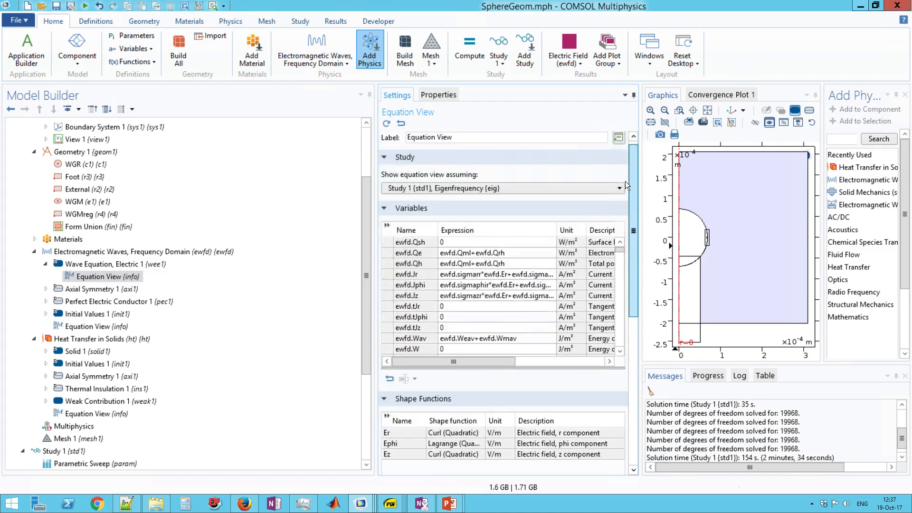
click(45, 263)
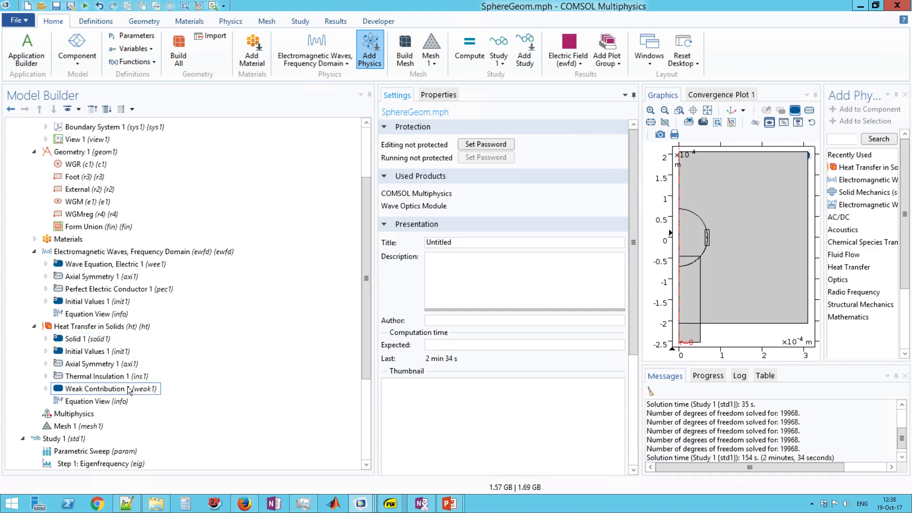
- Bring up the help page for Weak Contribution 1, start a search in it, and close the help
click(128, 388)
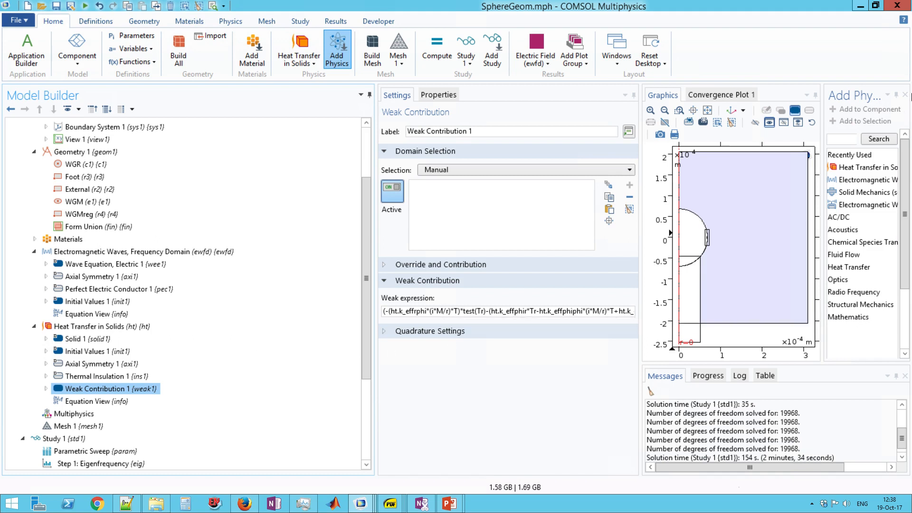
click(905, 21)
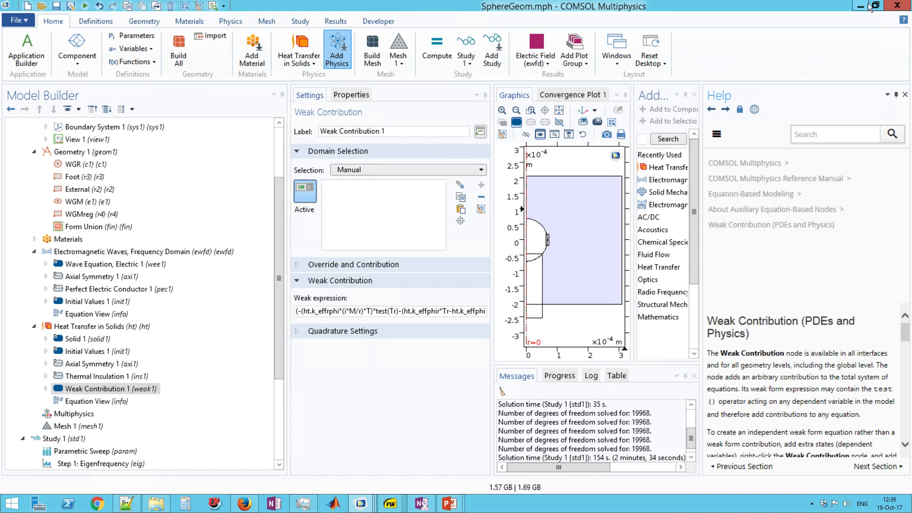
click(846, 137)
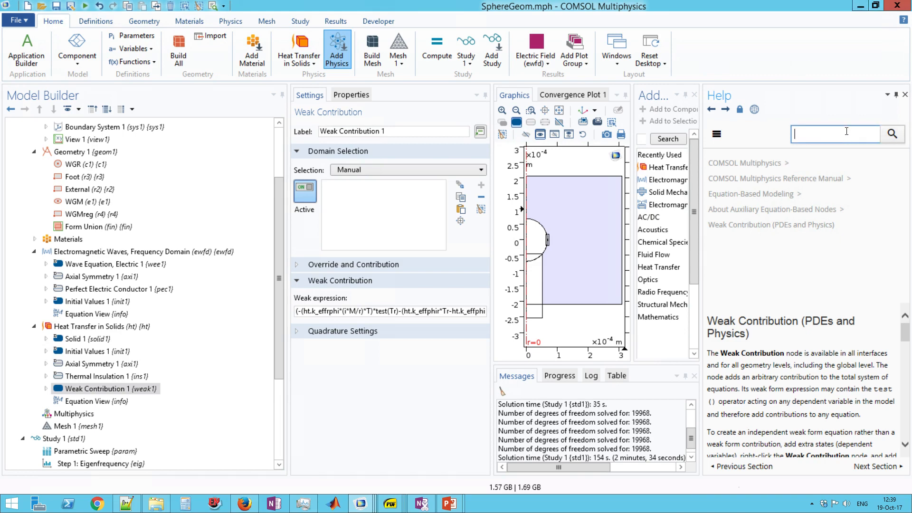
text(wek)
click(906, 94)
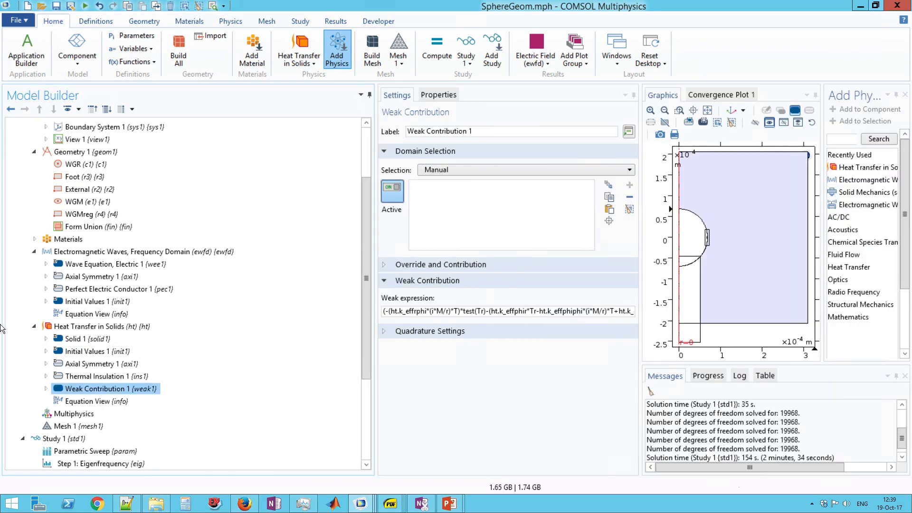
- Apply Weak Contribution 1 to all domains and compare it with the domain selection of Heat Transfer in Solids
click(468, 170)
click(465, 194)
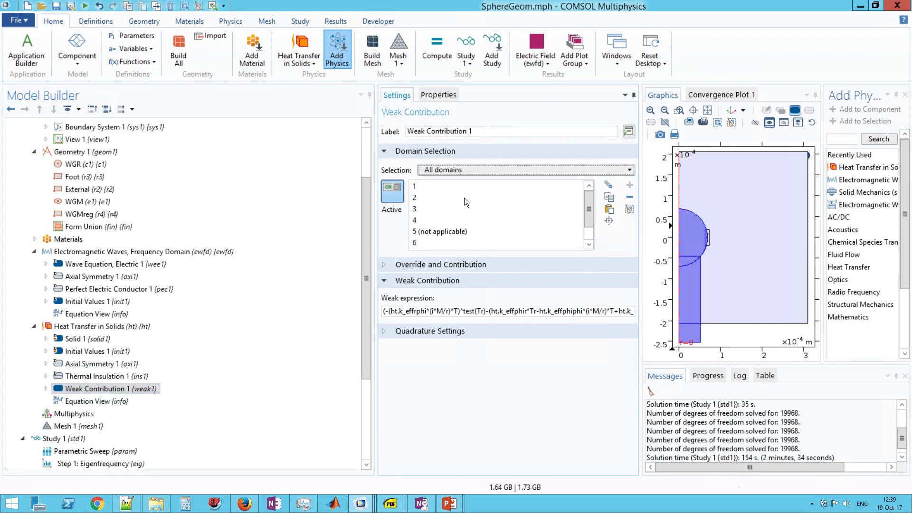
click(79, 329)
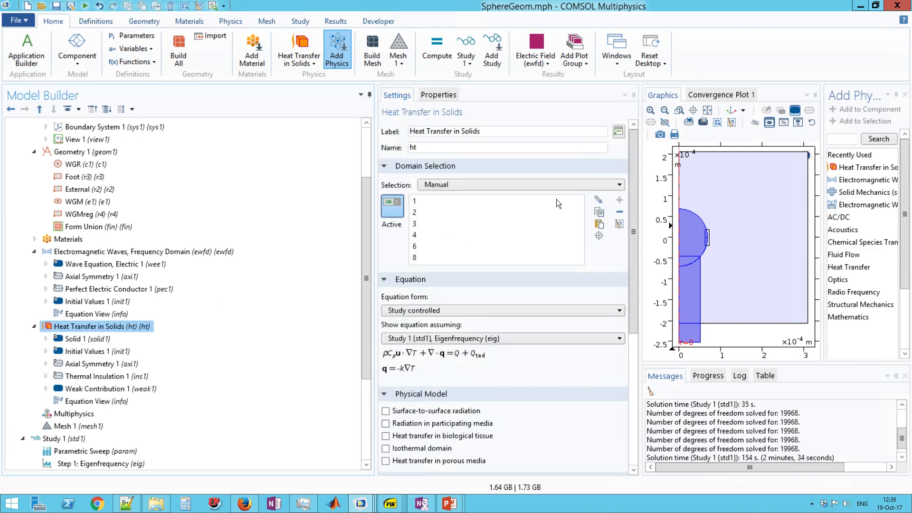
click(85, 393)
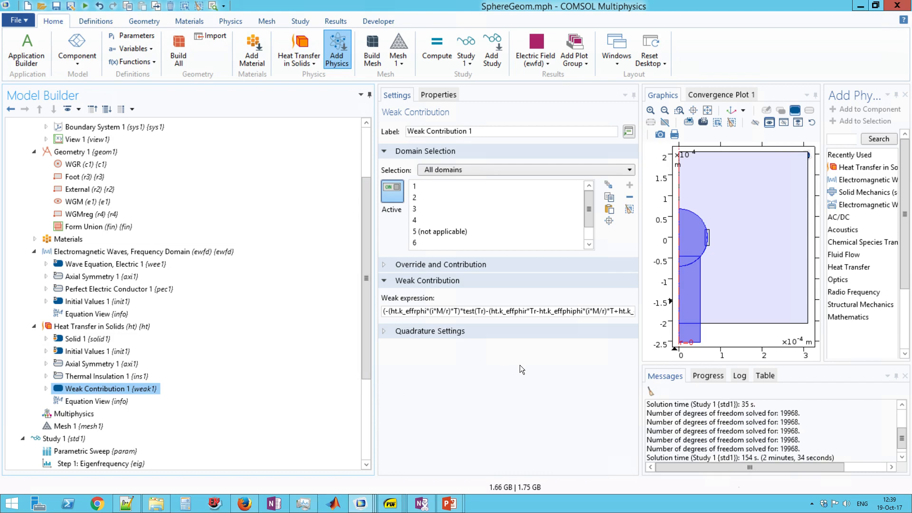
- Add a second Weak Contribution on the domain level to Heat Transfer in Solids
right_click(109, 328)
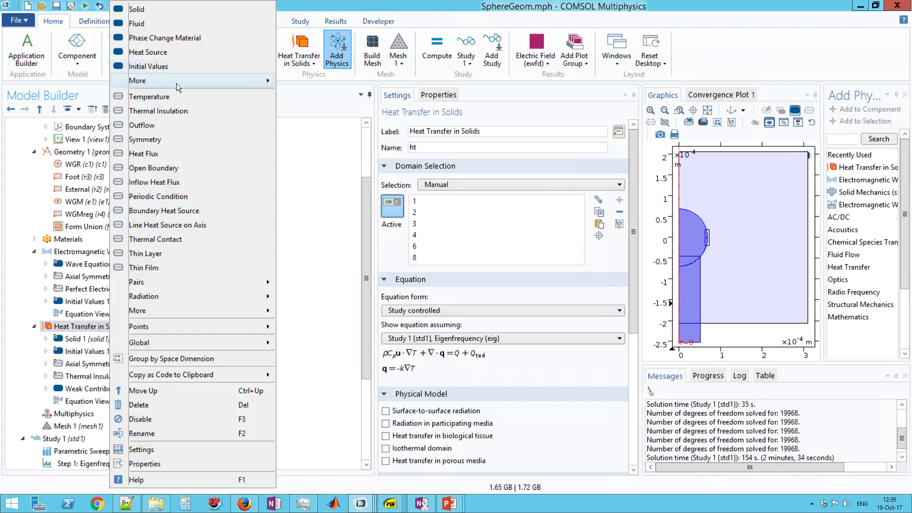
mouse_move(176, 81)
click(335, 84)
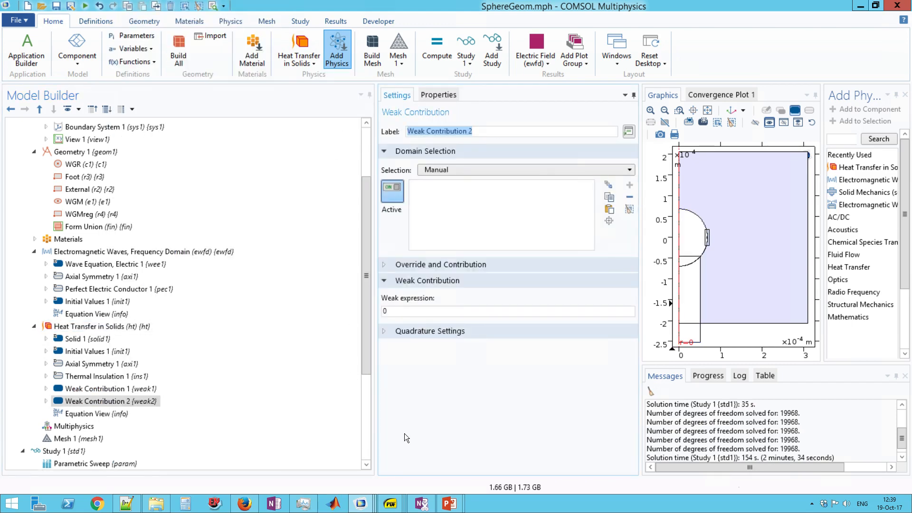
drag(364, 352, 368, 406)
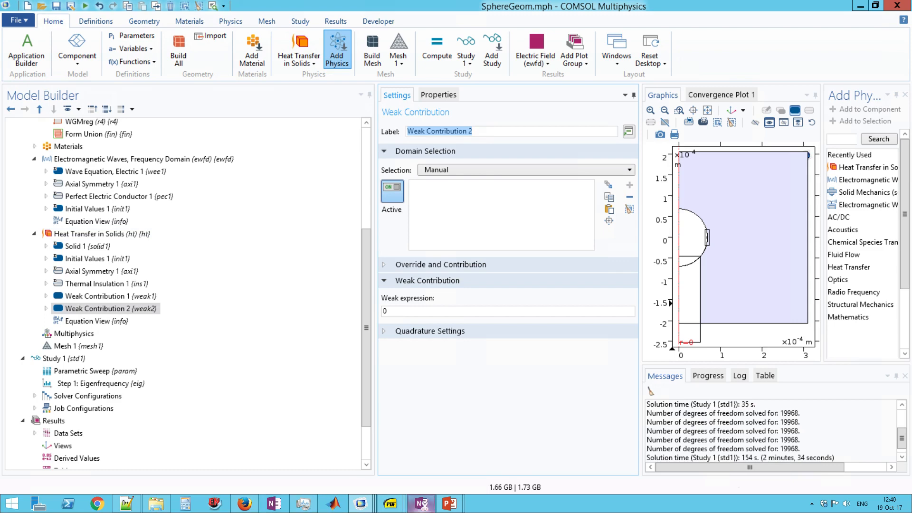
- Copy the Weak Frequency Domain expression -i*2*pi*ff*material.rho*material.Cp*T*test(T) from the PowerPoint Heat Transfer summary slide and return to COMSOL
click(449, 504)
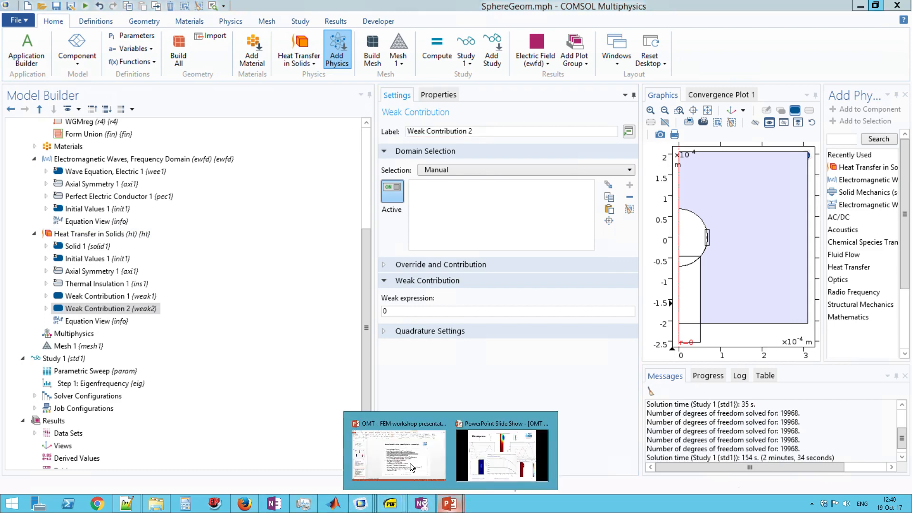
click(402, 453)
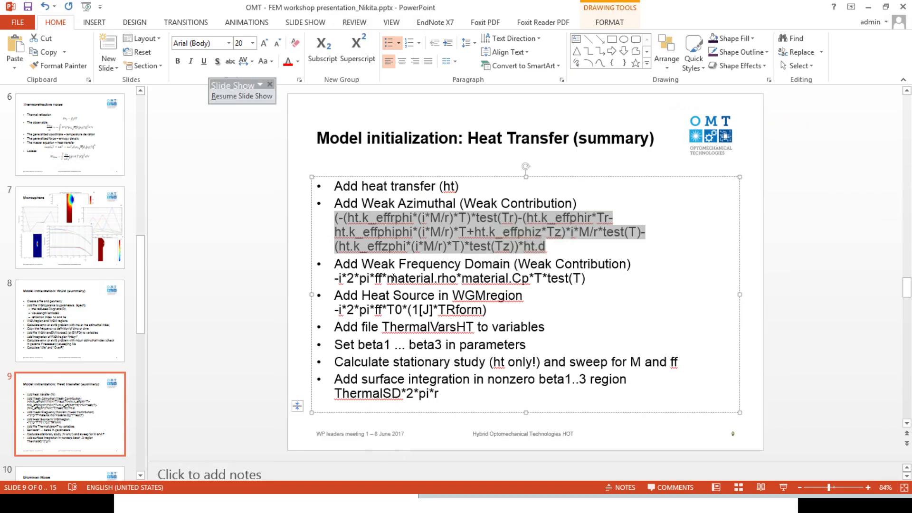
drag(336, 279, 403, 281)
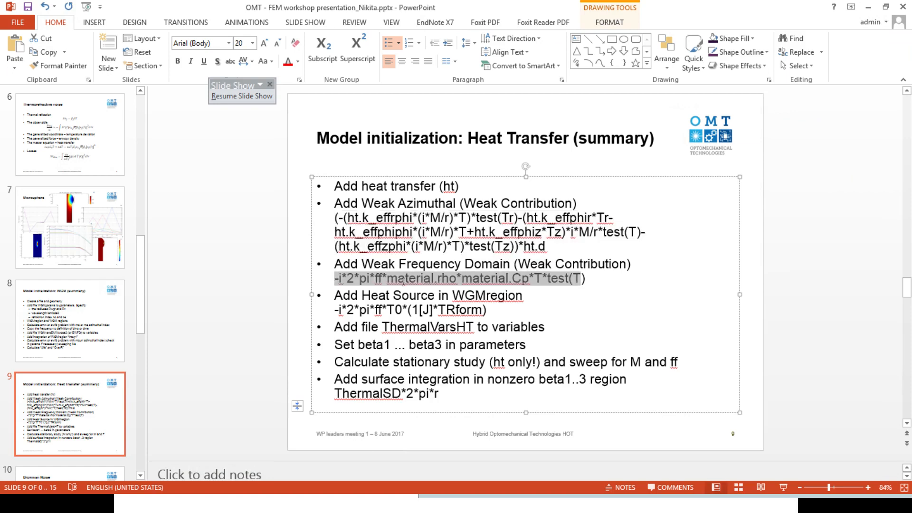
drag(586, 284, 589, 284)
key(ctrl+c)
click(869, 7)
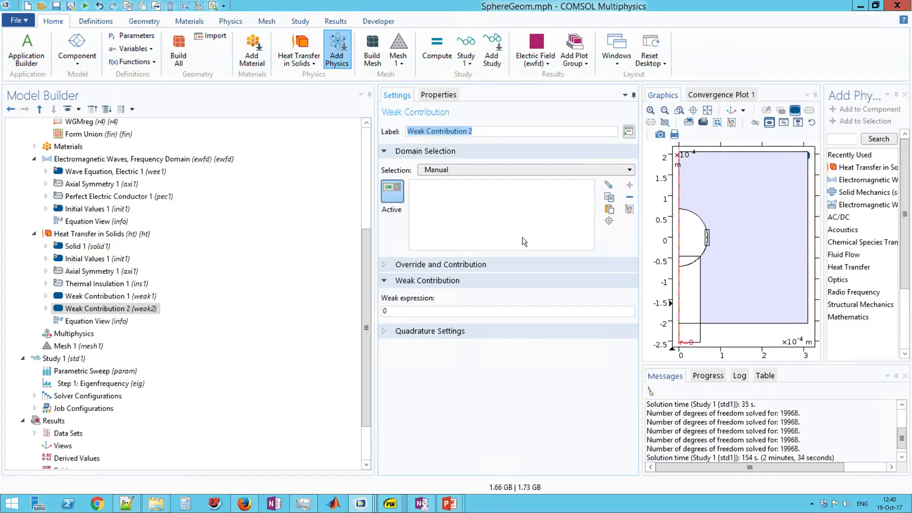
- Paste -i*2*pi*ff*material.rho*material.Cp*T*test(T) as the weak expression of Weak Contribution 2 and apply it to all domains
click(402, 311)
key(BackSpace)
key(ctrl+v)
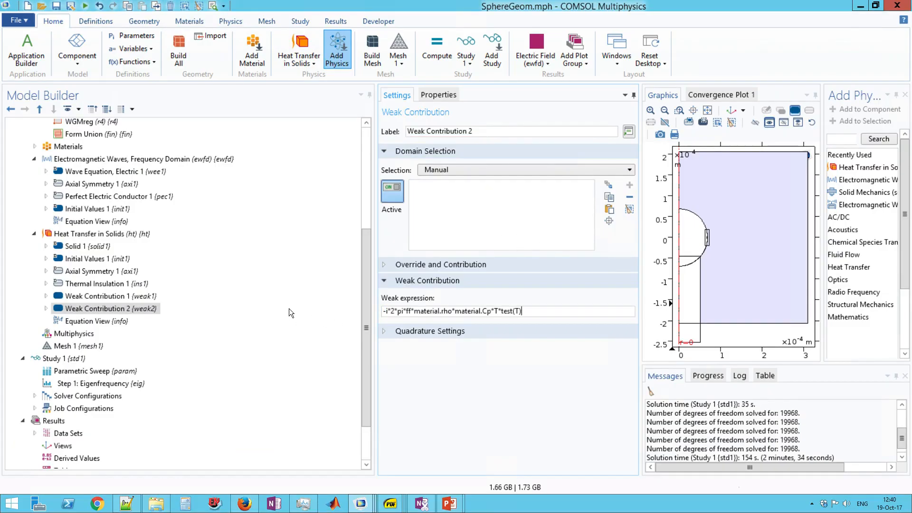
click(481, 172)
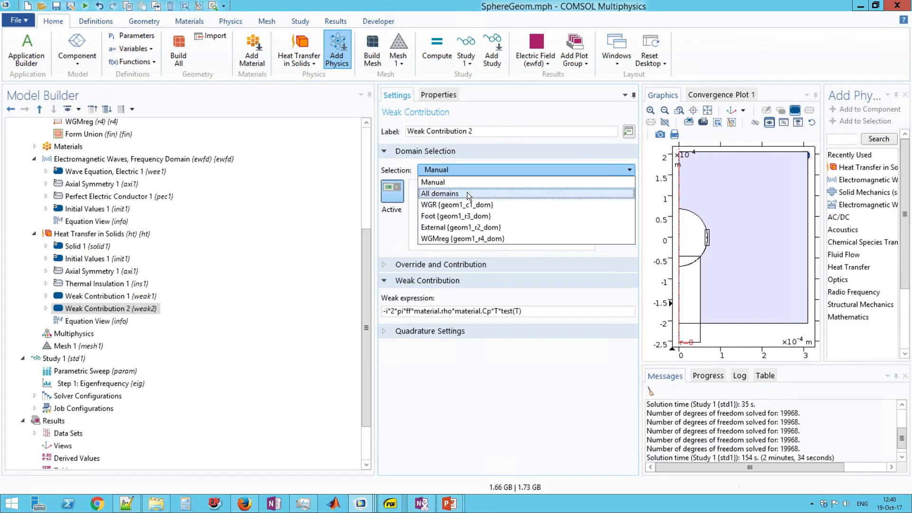
click(466, 192)
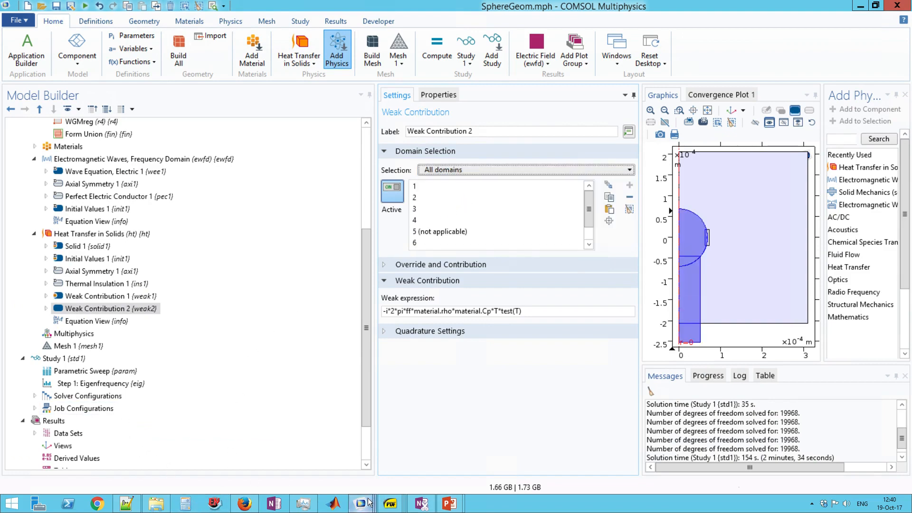
- Add a Heat Source to Heat Transfer in Solids and assign it to the WGMreg (geom1_r4_dom) selection
right_click(101, 232)
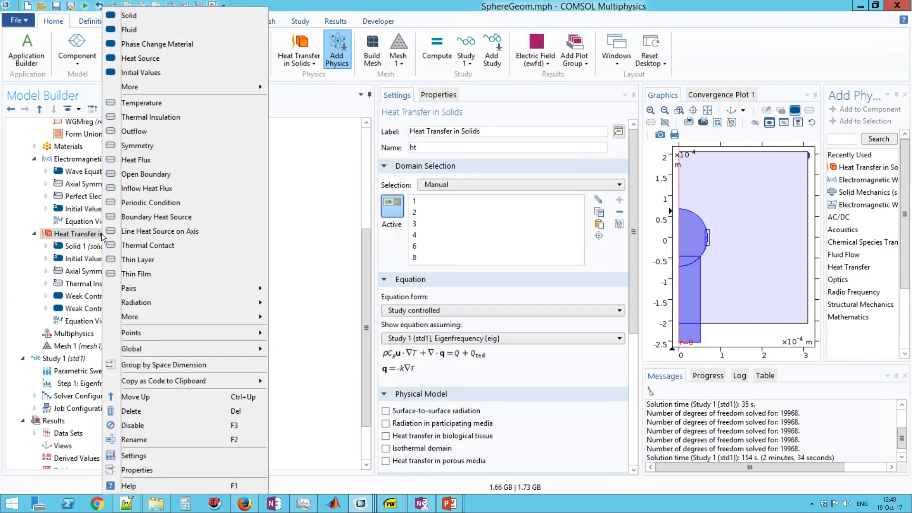
click(157, 59)
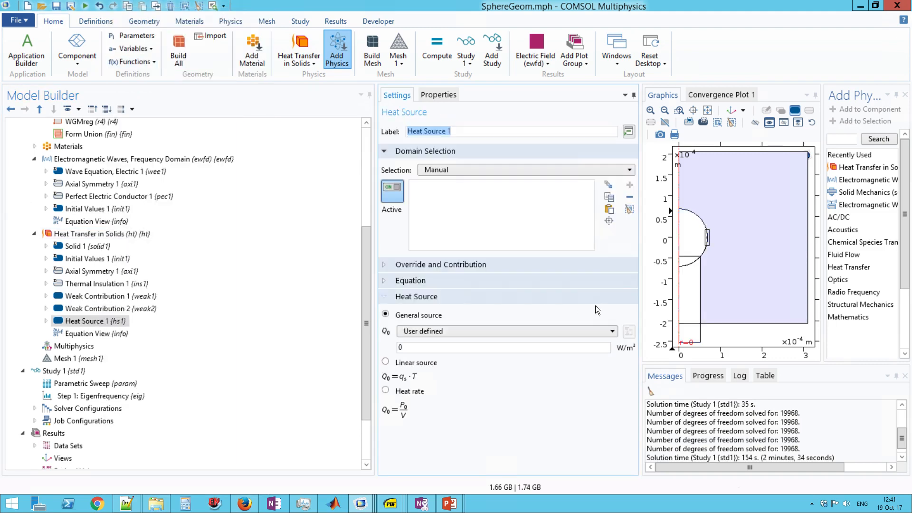
click(455, 330)
click(455, 329)
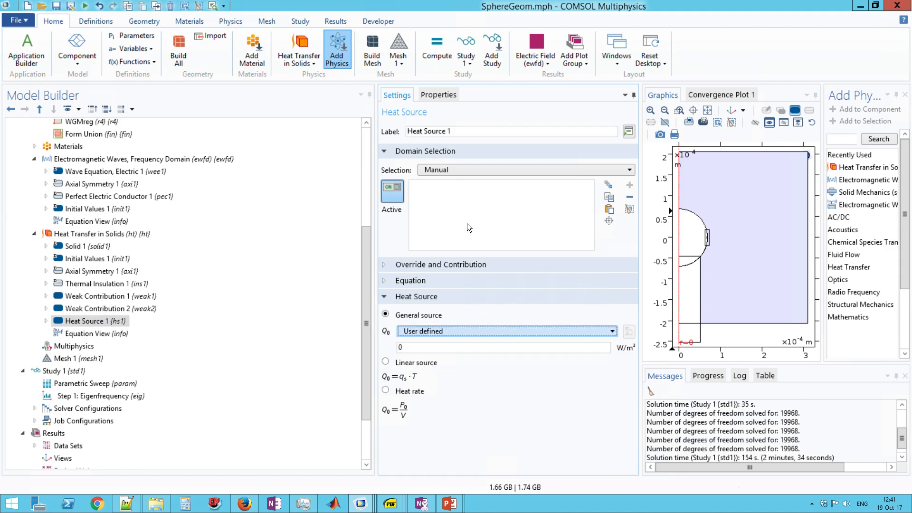
click(463, 169)
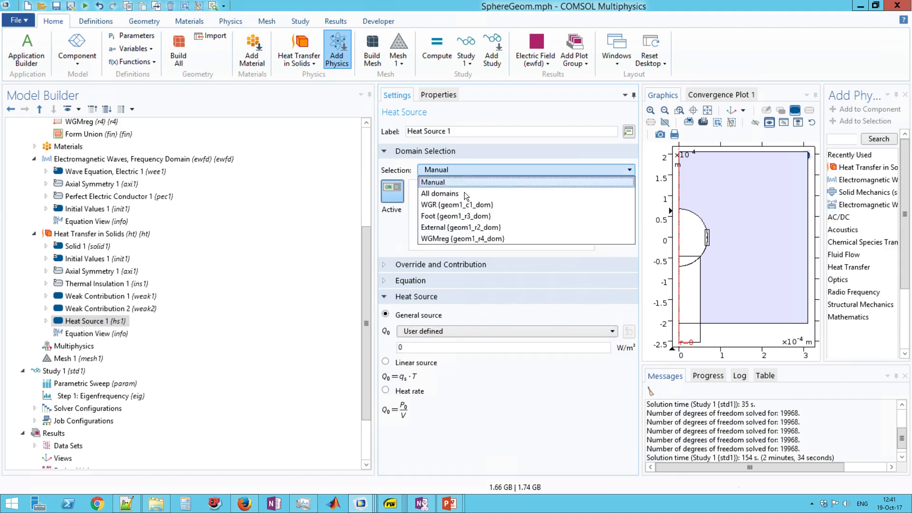
click(471, 238)
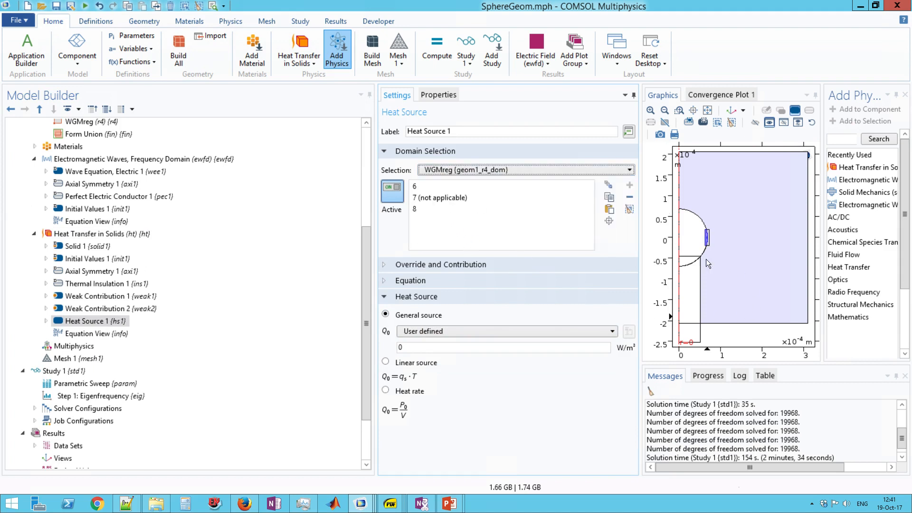
click(651, 110)
right_drag(689, 217, 827, 254)
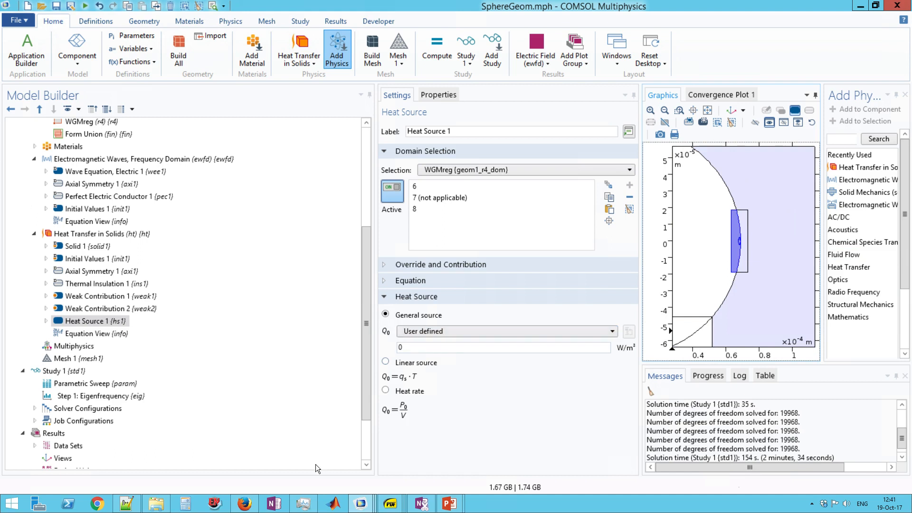
- Copy -i*2*pi*ff*T0*(1[J]*TRform) from the PowerPoint Heat Transfer summary slide and paste it in COMSOL as Heat Source 1's general source Q0
mouse_move(449, 507)
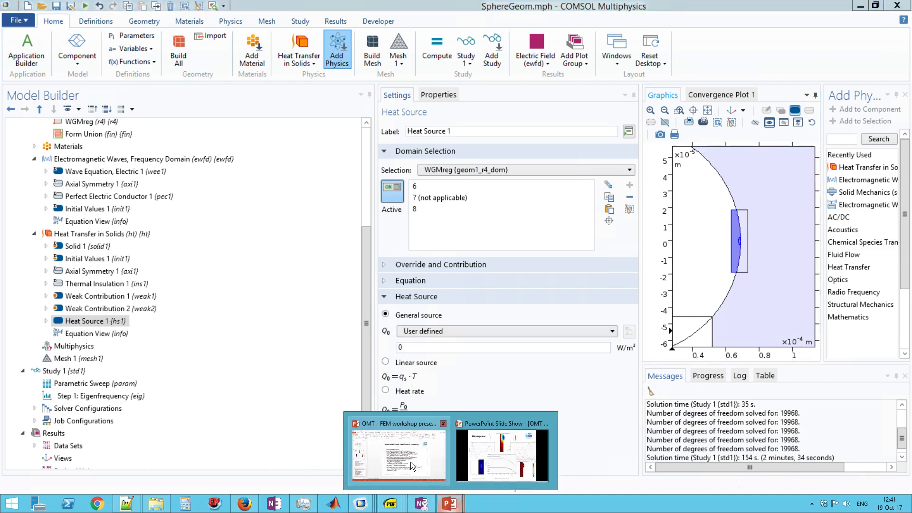
click(410, 464)
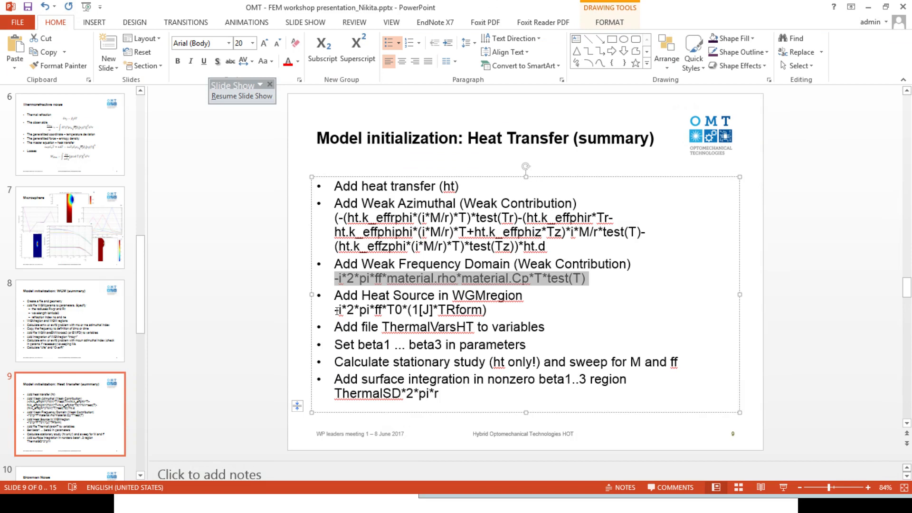
drag(335, 310, 488, 310)
key(ctrl+c)
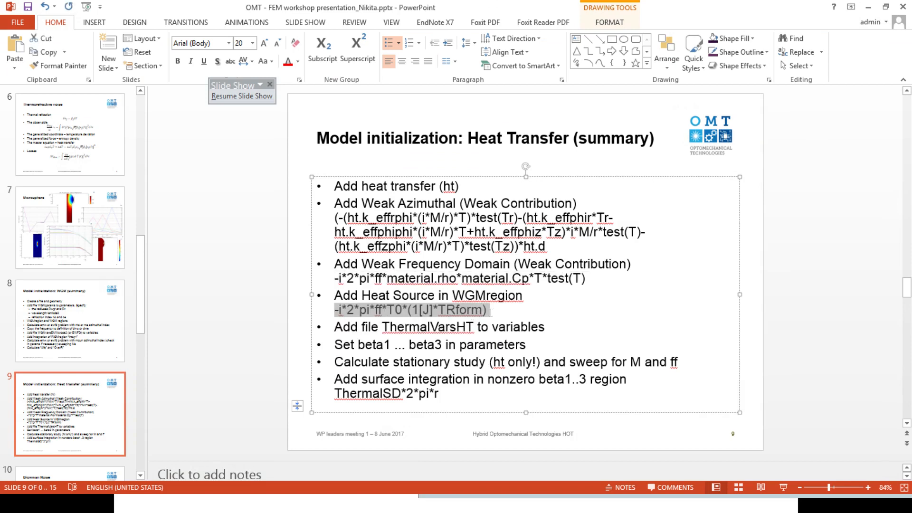
click(869, 8)
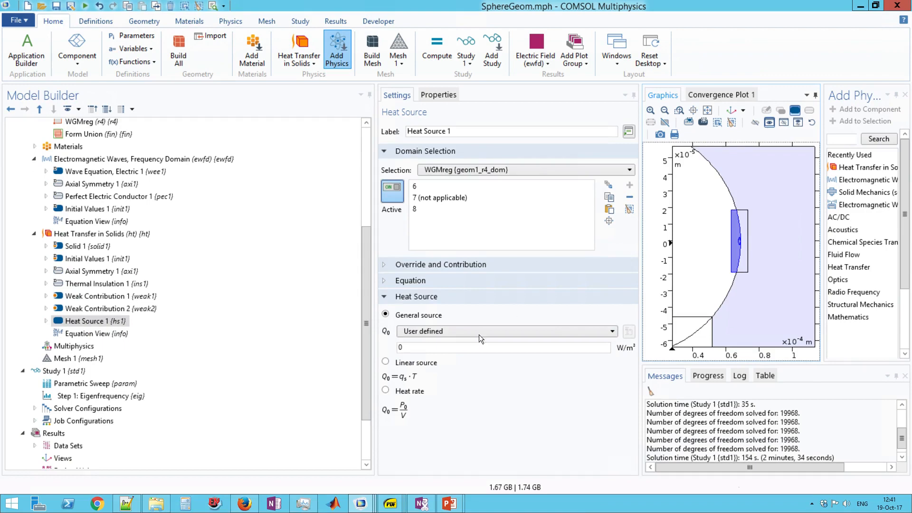
double_click(423, 347)
key(ctrl+v)
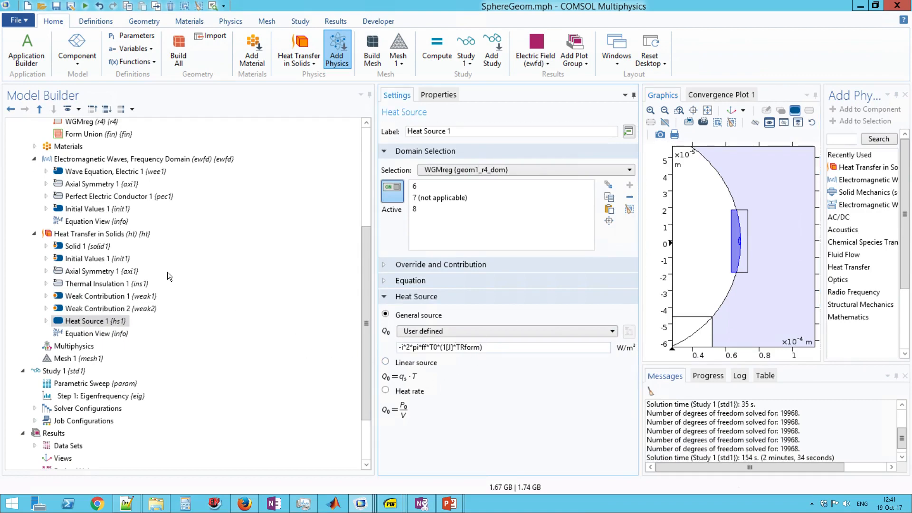
- Add a Heat Flux boundary condition to Heat Transfer in Solids, assign it to all boundaries, and fit the whole geometry in view
scroll(144, 179, up, 2)
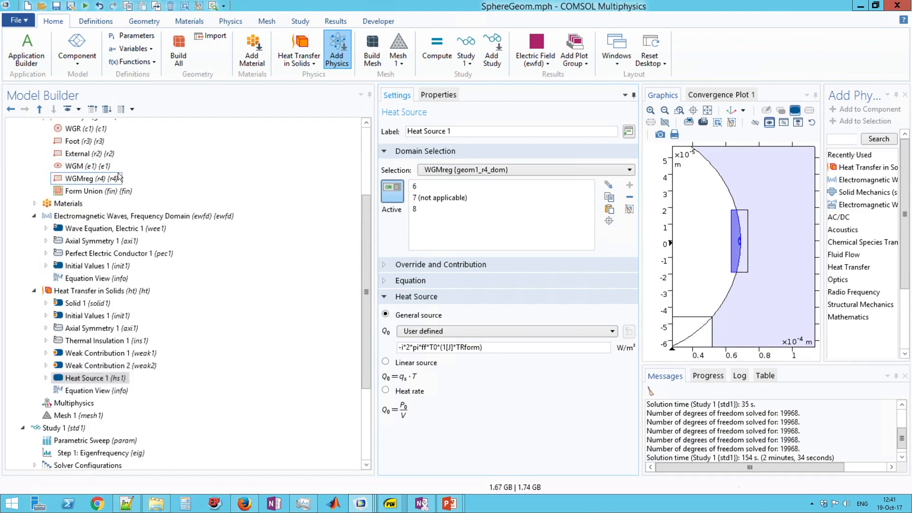
scroll(115, 171, up, 3)
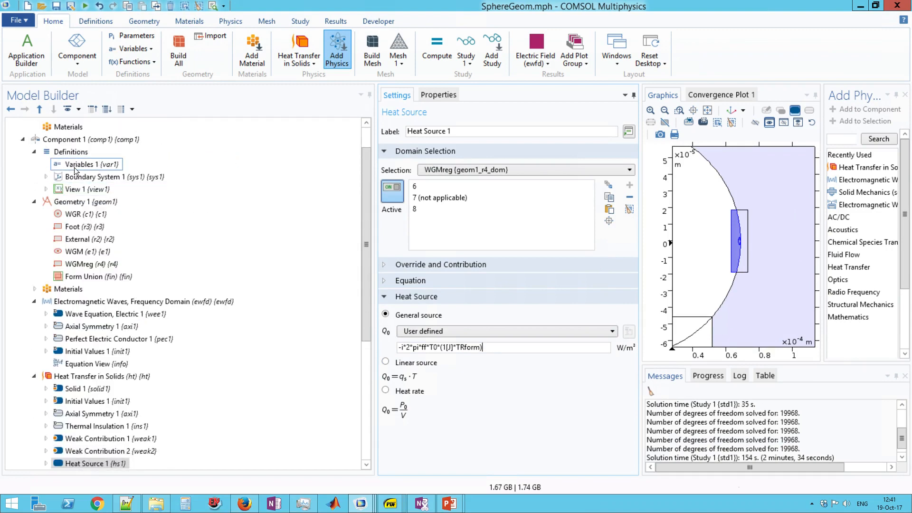
scroll(267, 332, down, 4)
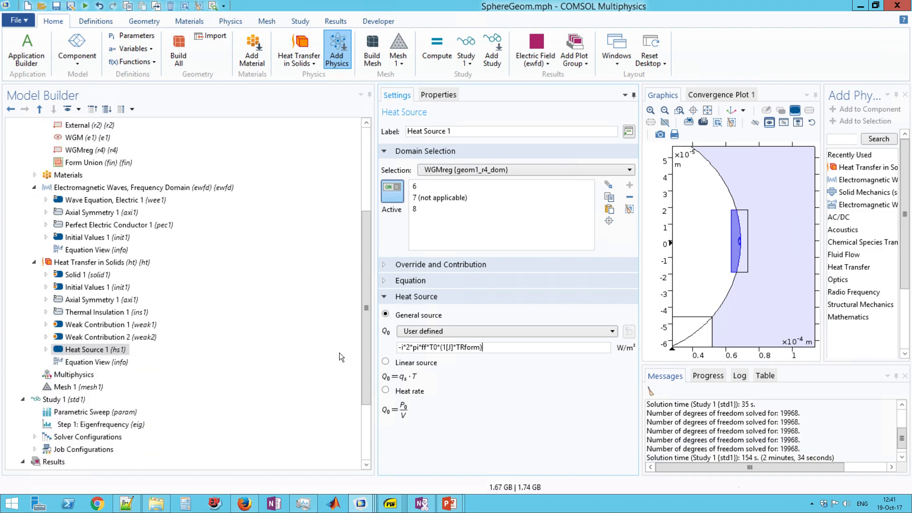
click(84, 262)
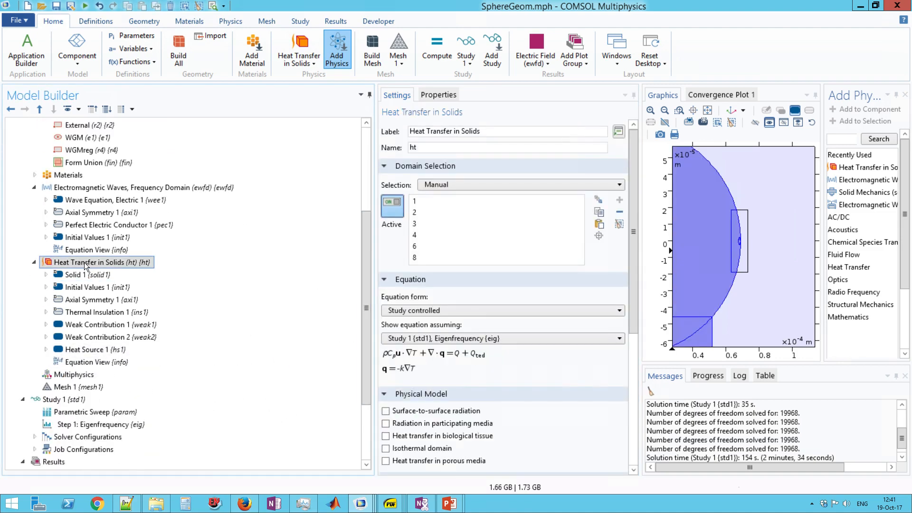
right_click(84, 263)
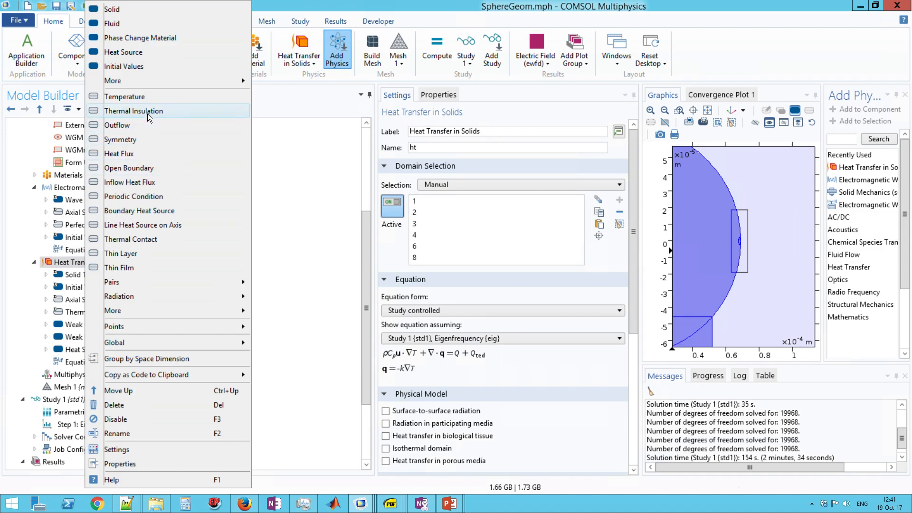
click(147, 153)
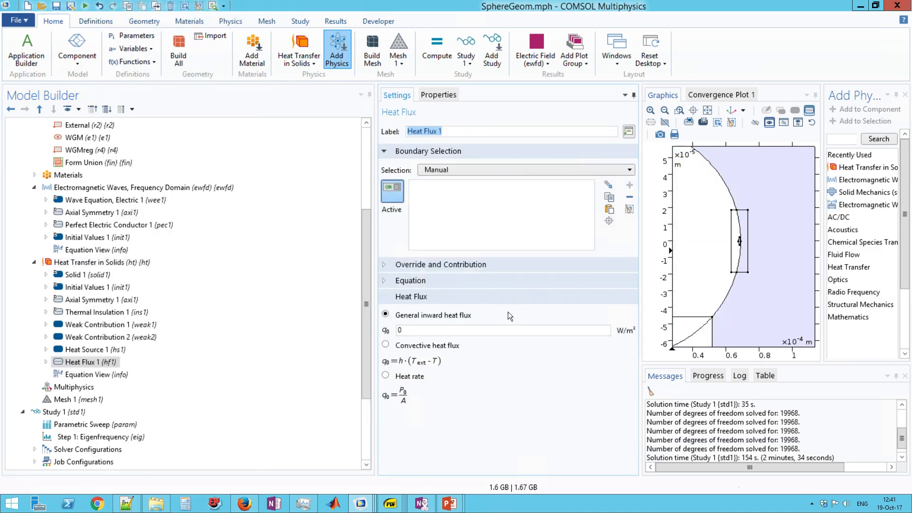
click(468, 170)
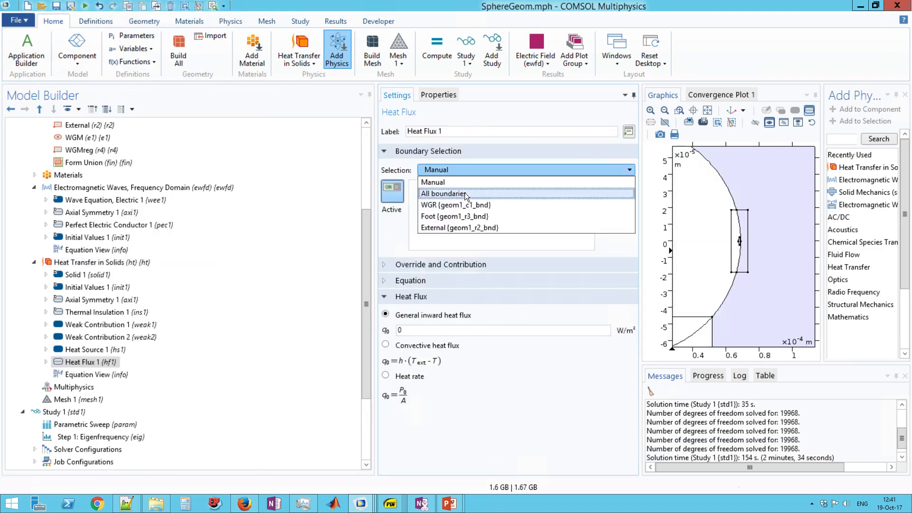
click(465, 193)
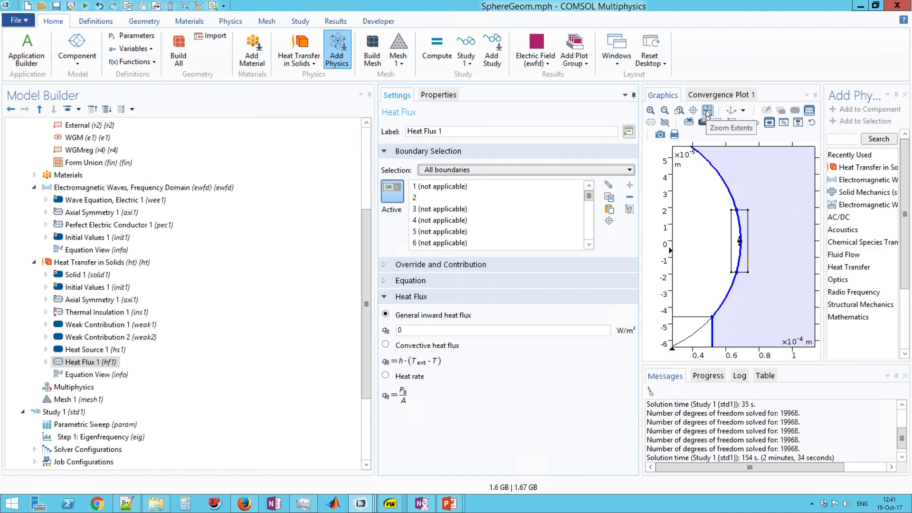
scroll(591, 196, down, 4)
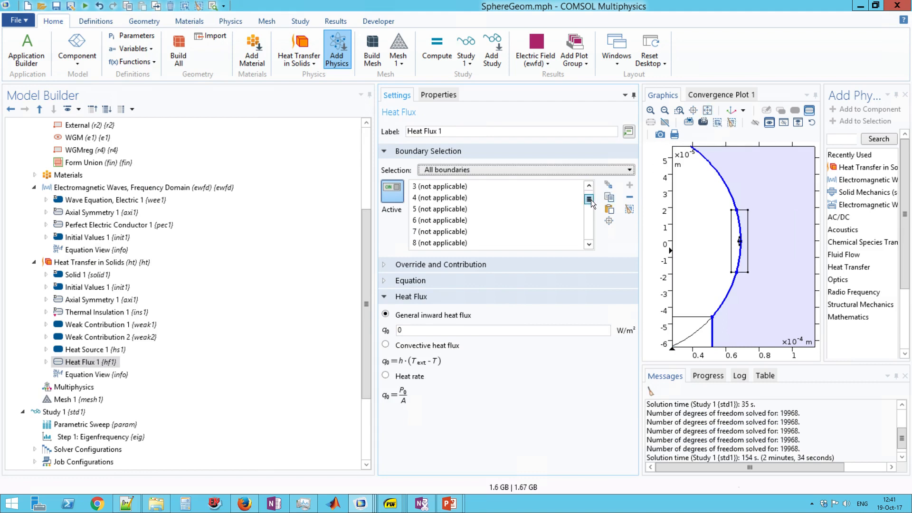
scroll(589, 189, up, 4)
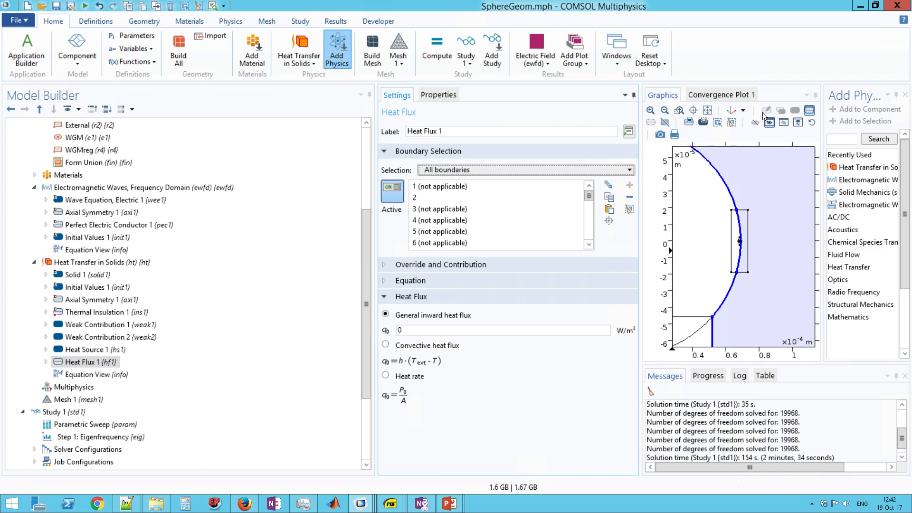
click(707, 110)
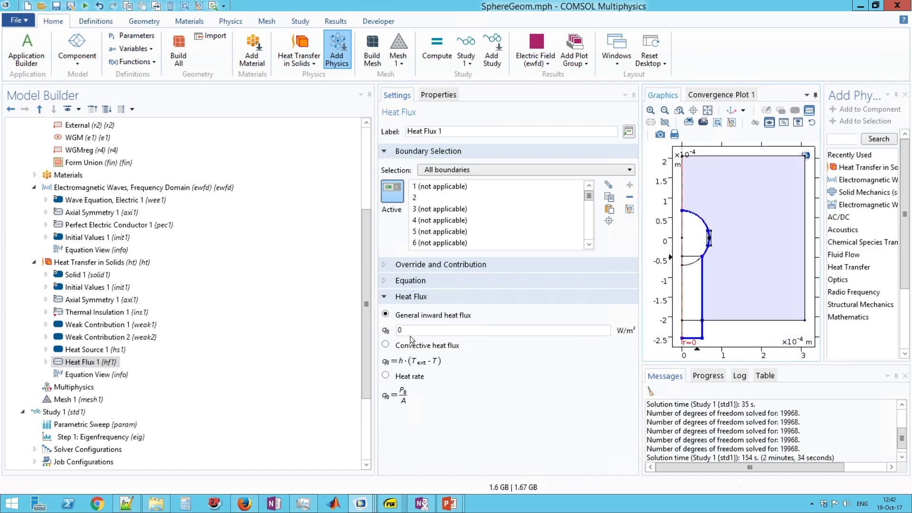
- Set Heat Flux 1 to convective heat flux with a heat transfer coefficient of 10 W/(m²·K) and an external temperature of 0 K
click(391, 349)
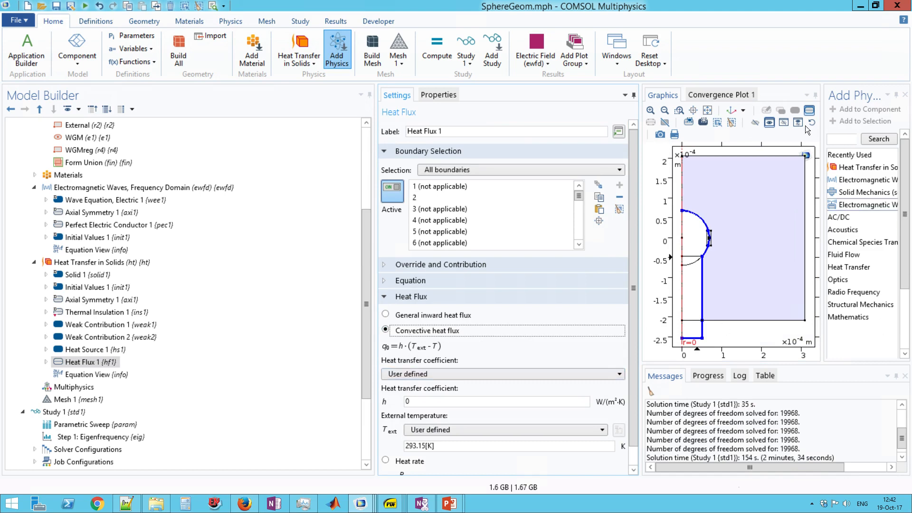
drag(416, 402, 264, 431)
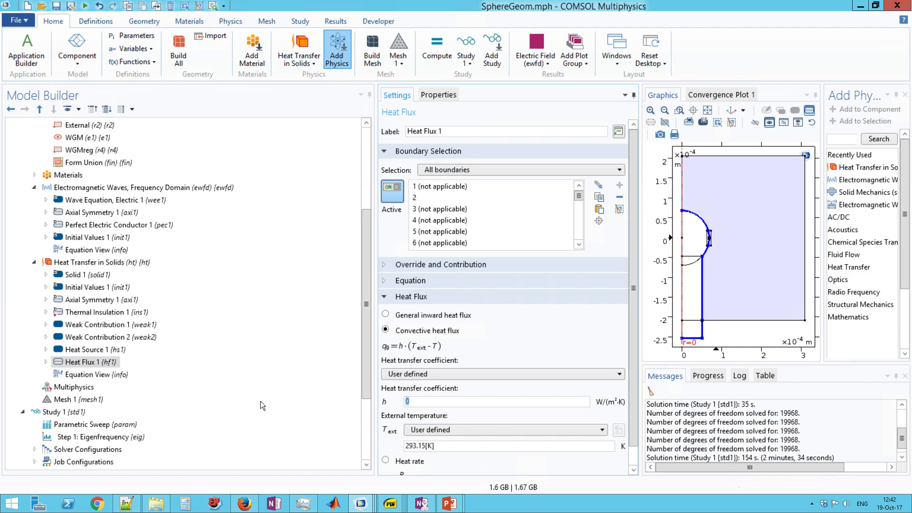
text(01)
key(BackSpace)
text(10)
drag(443, 449, 318, 454)
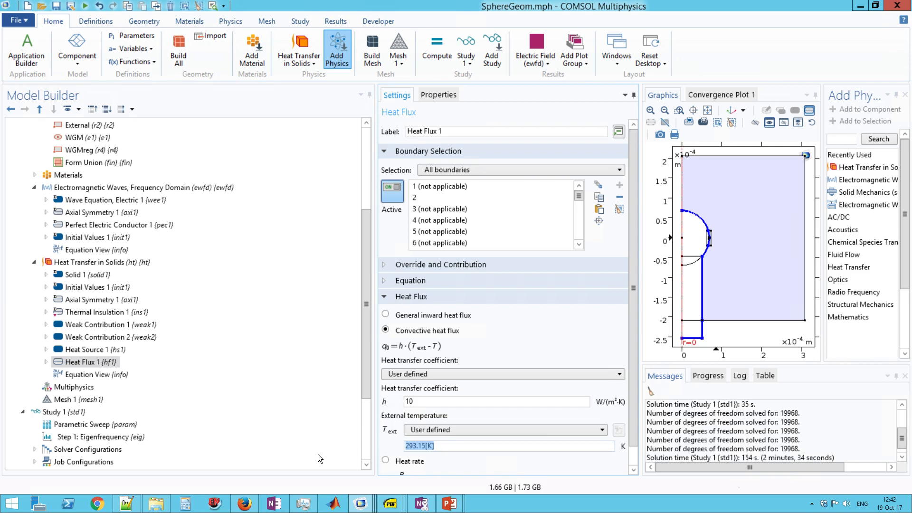
text(0)
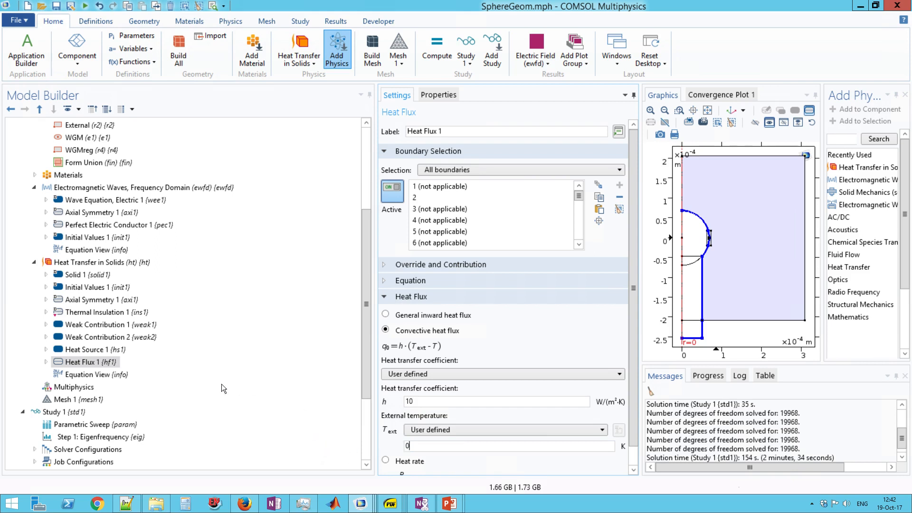
- Set the temperature in the Initial Values of Heat Transfer in Solids to 0 K
click(91, 301)
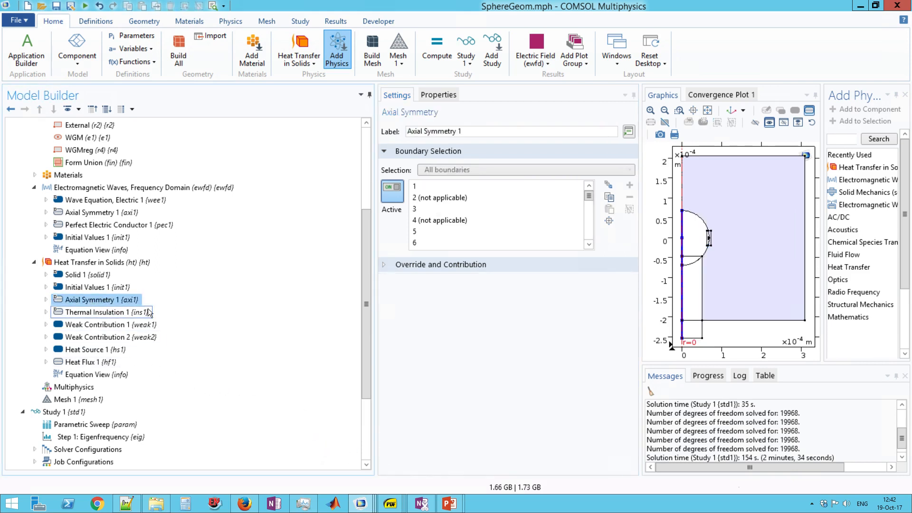
click(93, 312)
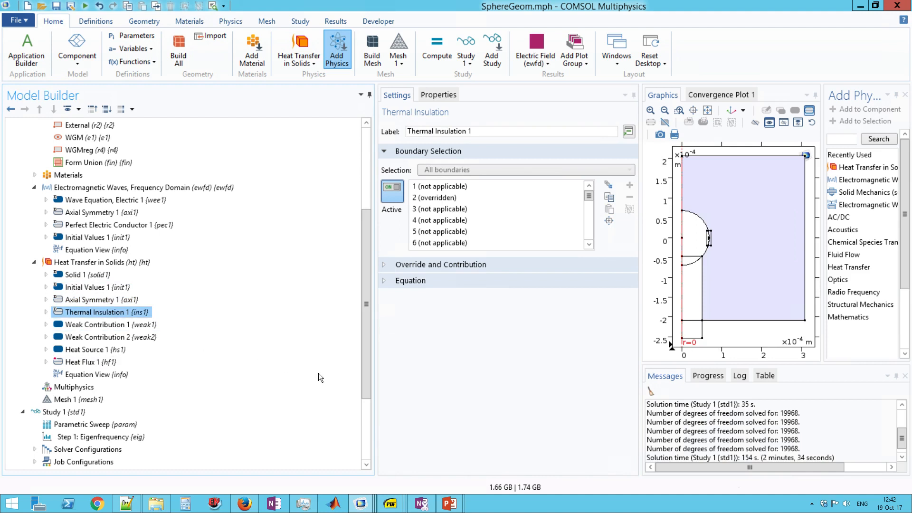
click(93, 287)
click(430, 313)
drag(430, 314, 296, 326)
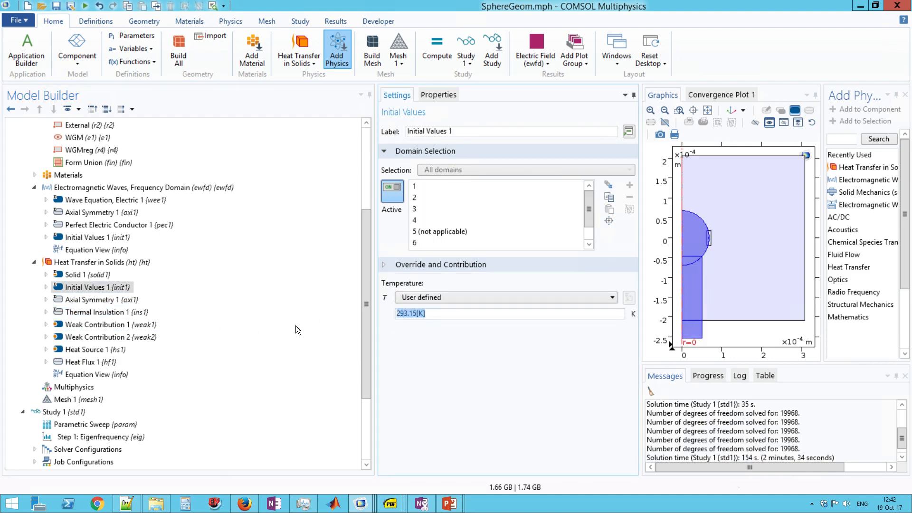
text(0)
click(230, 355)
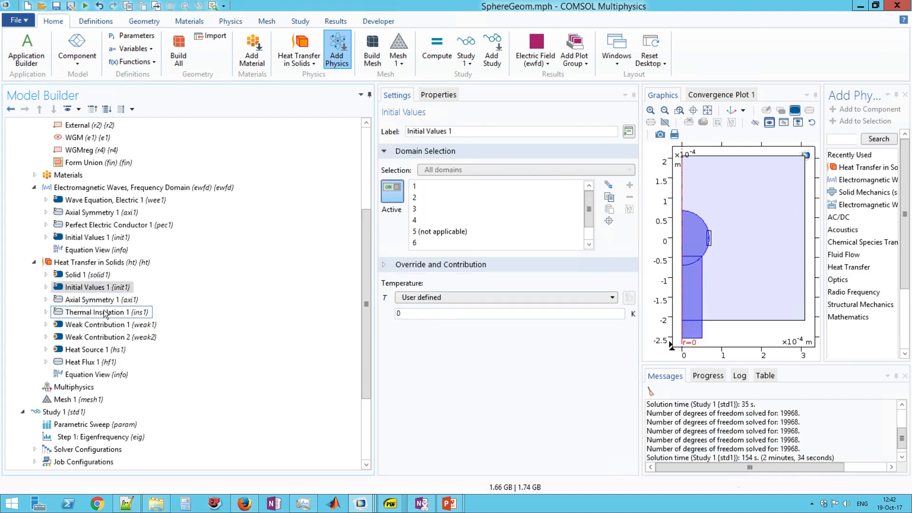
- Look up the name of the thermal variables file on the PowerPoint Heat Transfer summary slide and return to COMSOL
mouse_move(449, 504)
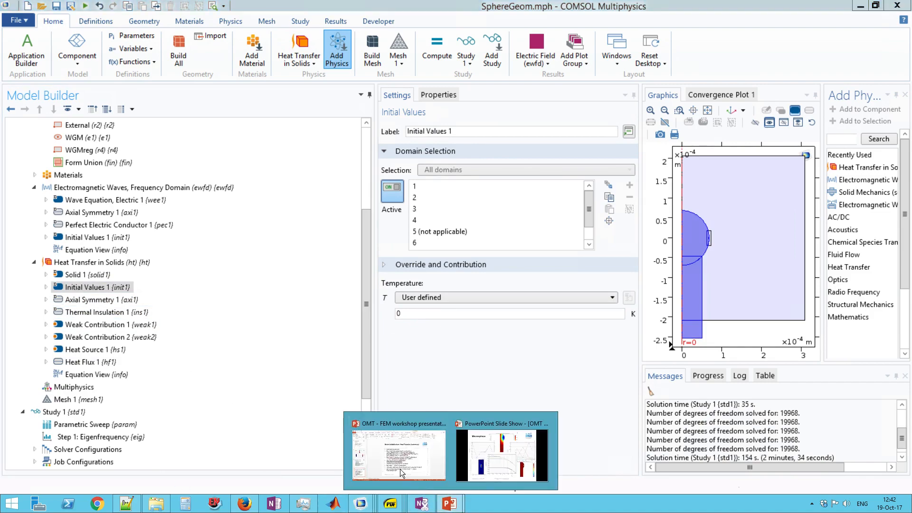
click(398, 463)
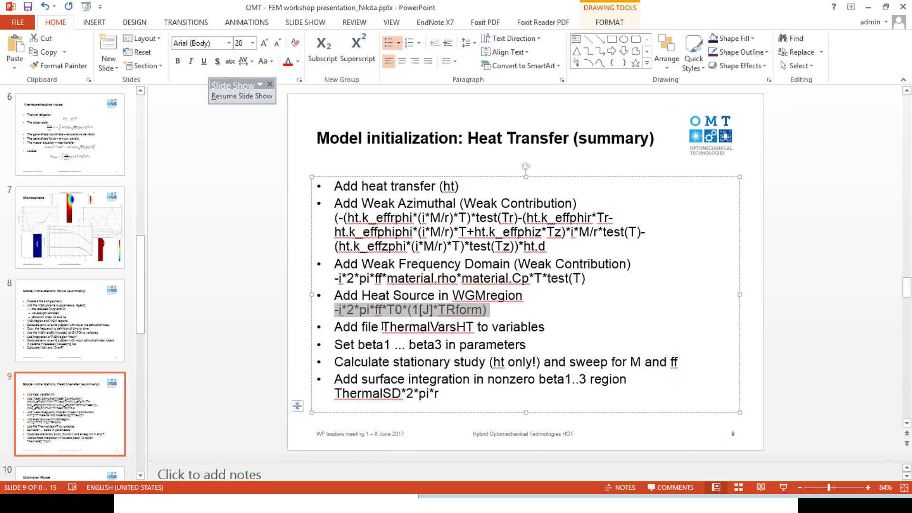
drag(382, 327, 477, 327)
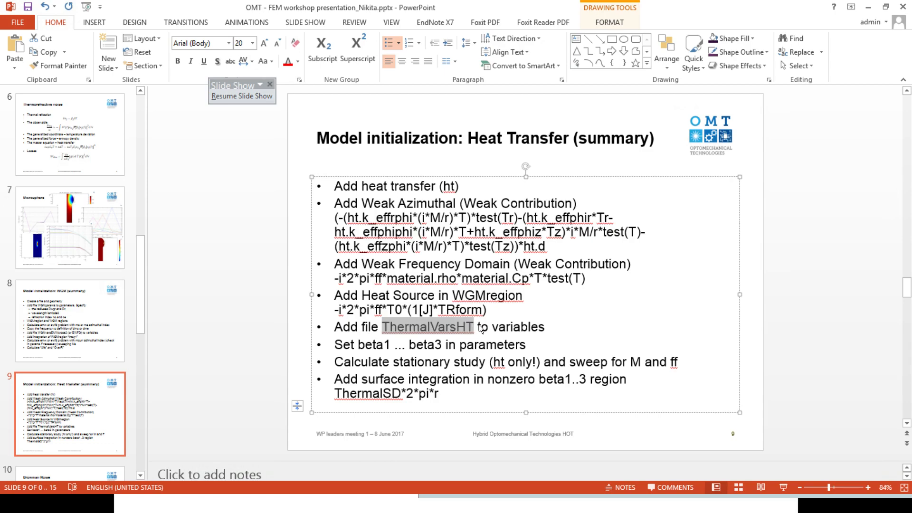
click(868, 7)
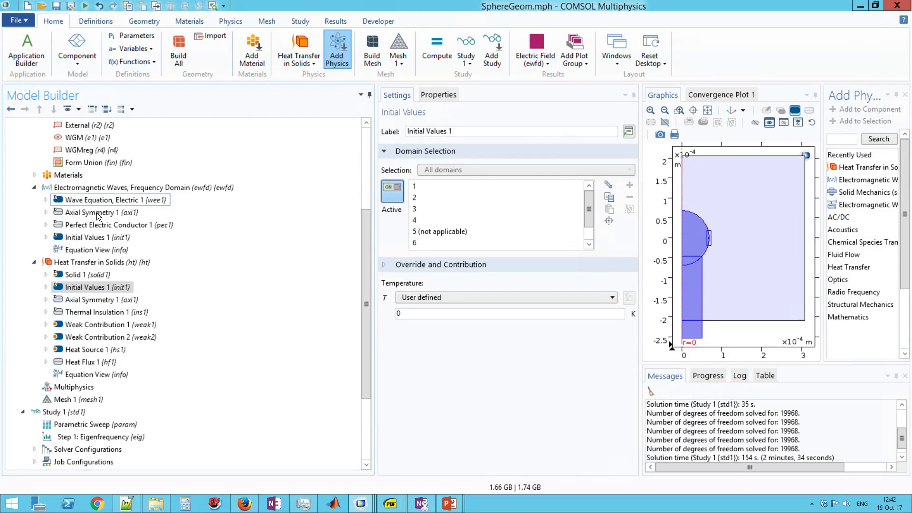
- Add a second Variables node under Component 1's Definitions, load ThermalVarsHT.txt into it, and inspect the SD and dissipated heat expressions
scroll(115, 207, up, 5)
click(69, 187)
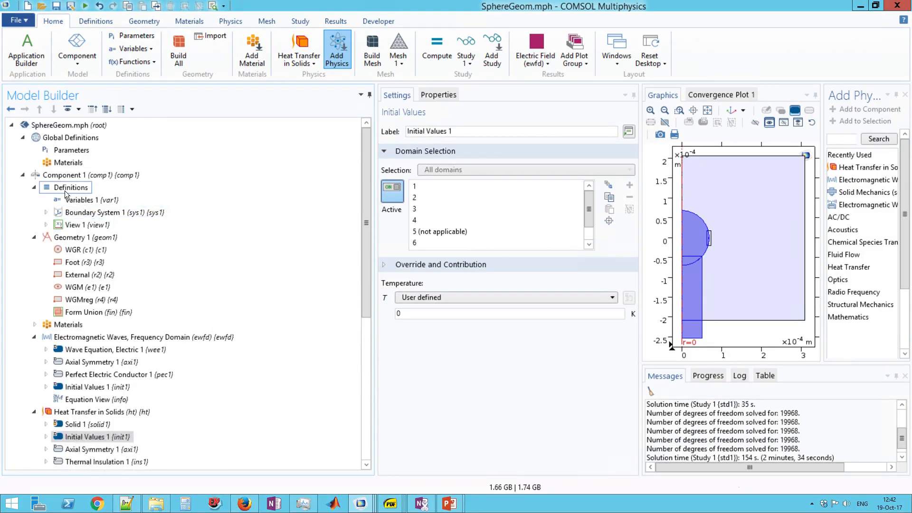
right_click(66, 189)
click(90, 199)
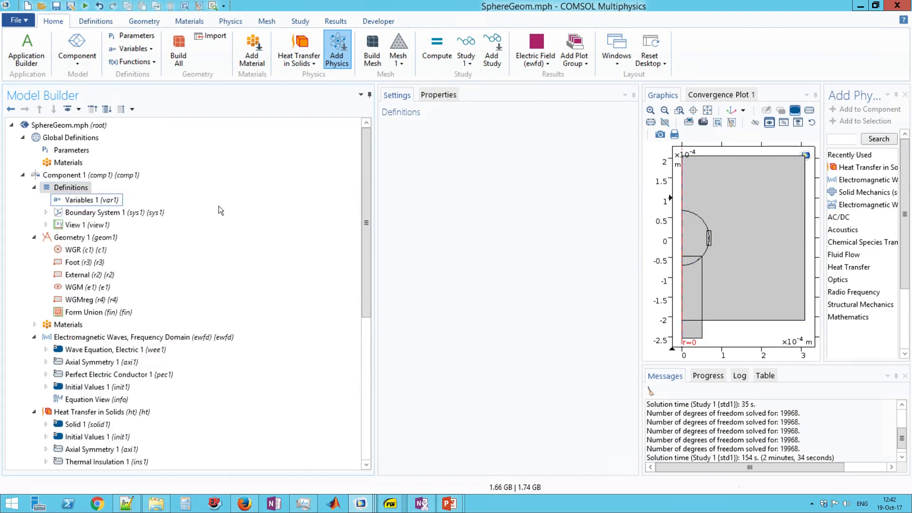
click(446, 456)
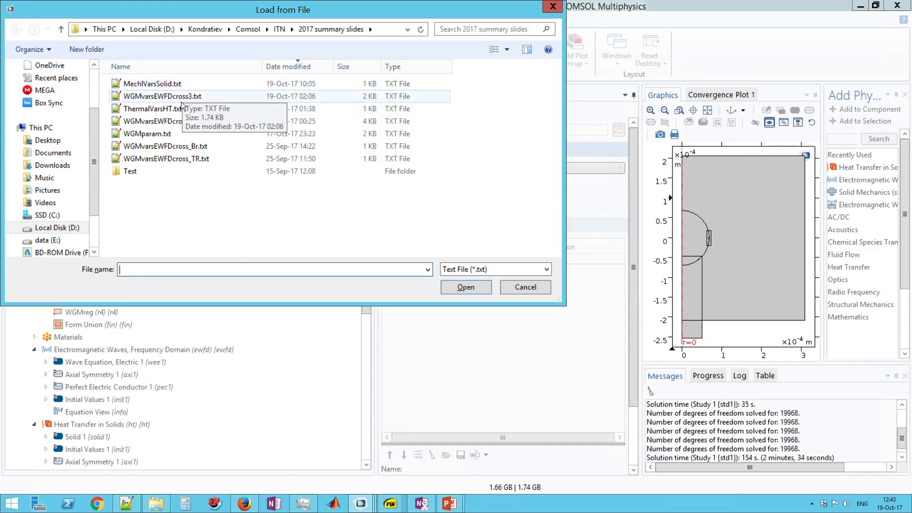
double_click(181, 108)
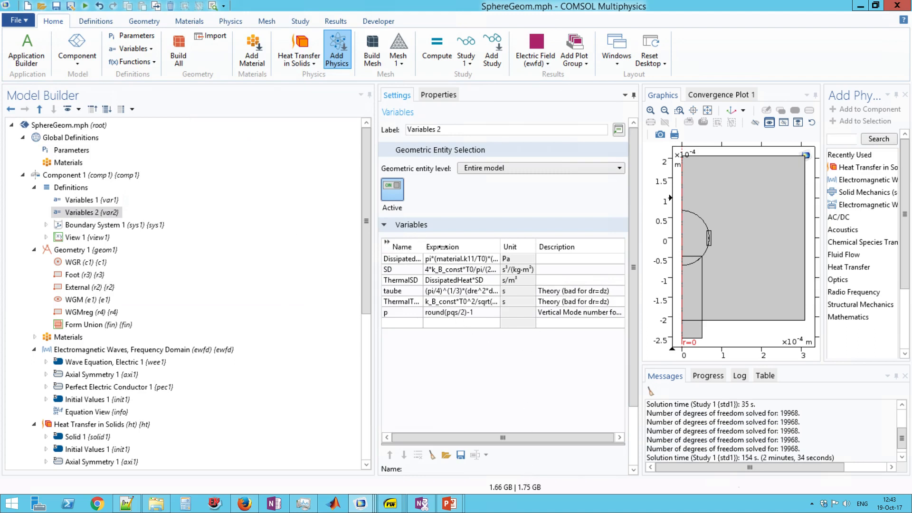
click(460, 271)
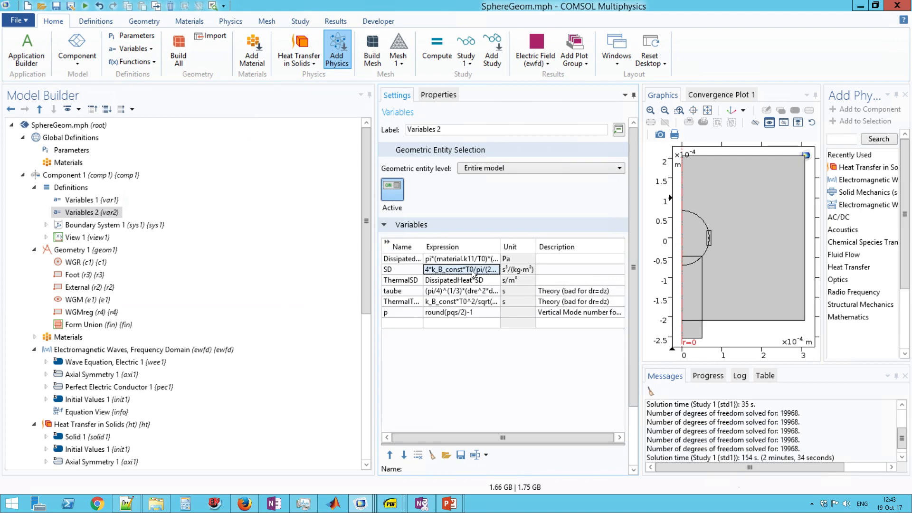
click(442, 259)
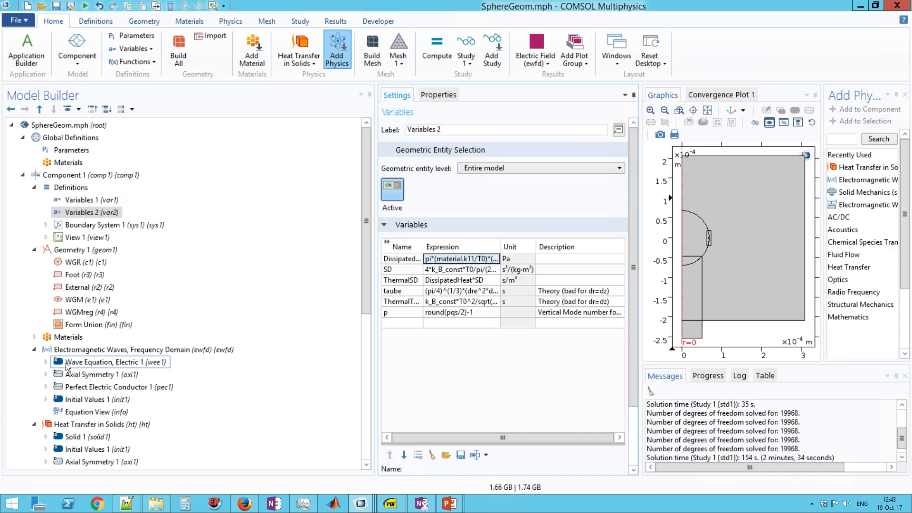
scroll(122, 415, down, 3)
scroll(121, 403, up, 3)
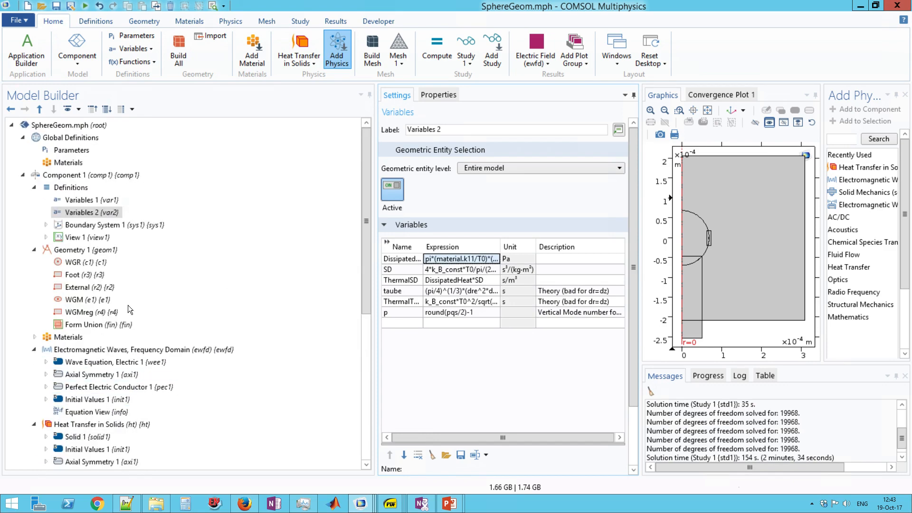
- Add a Stationary study that solves only Heat Transfer in Solids, excluding Electromagnetic Waves
right_click(61, 121)
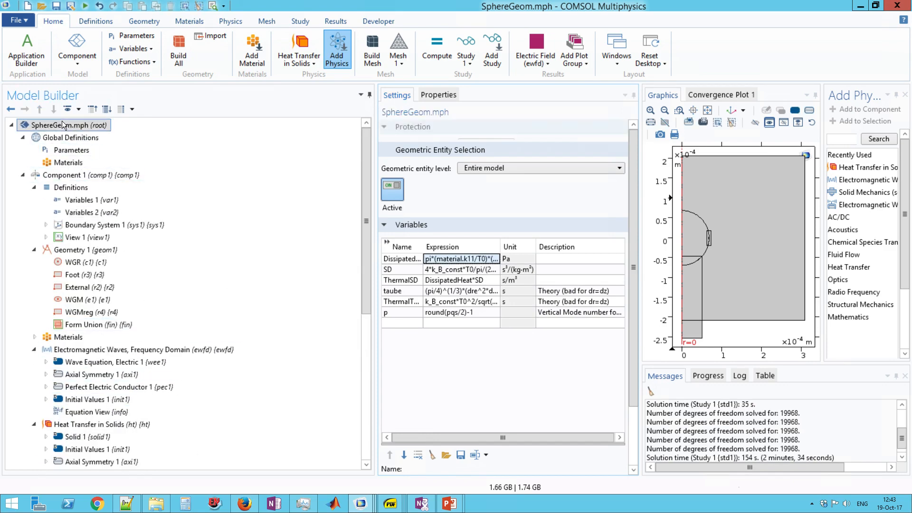
click(126, 144)
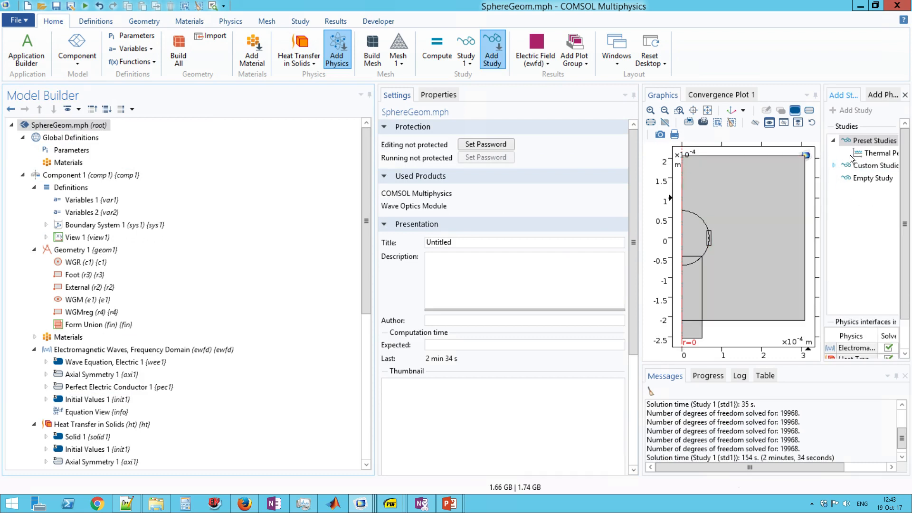
scroll(908, 341, down, 2)
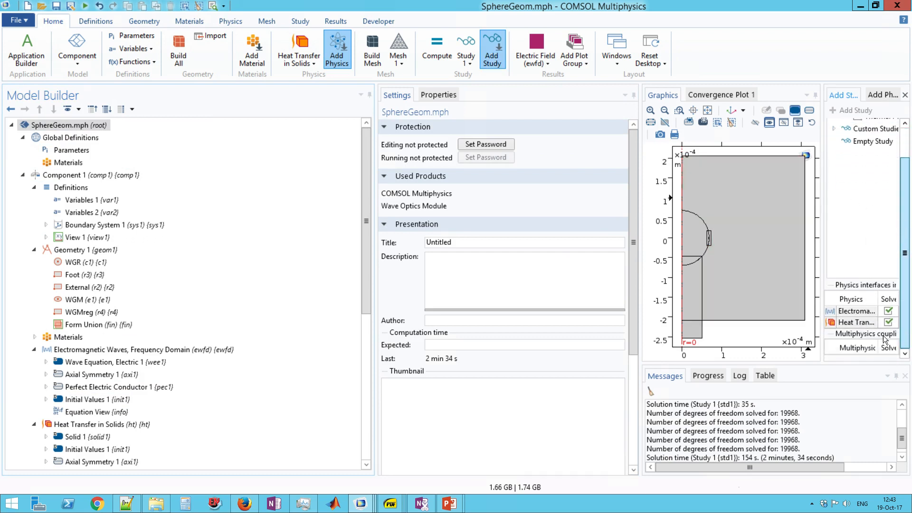
click(890, 311)
drag(908, 259, 908, 245)
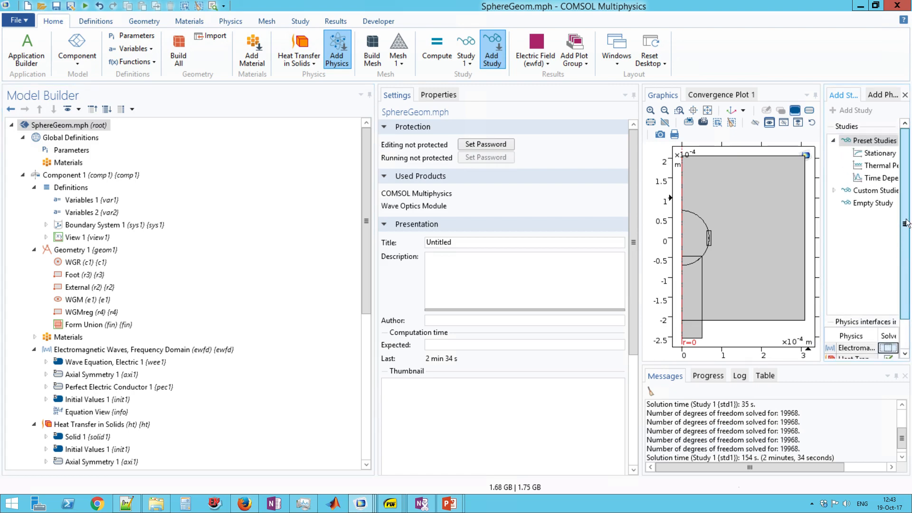
click(851, 110)
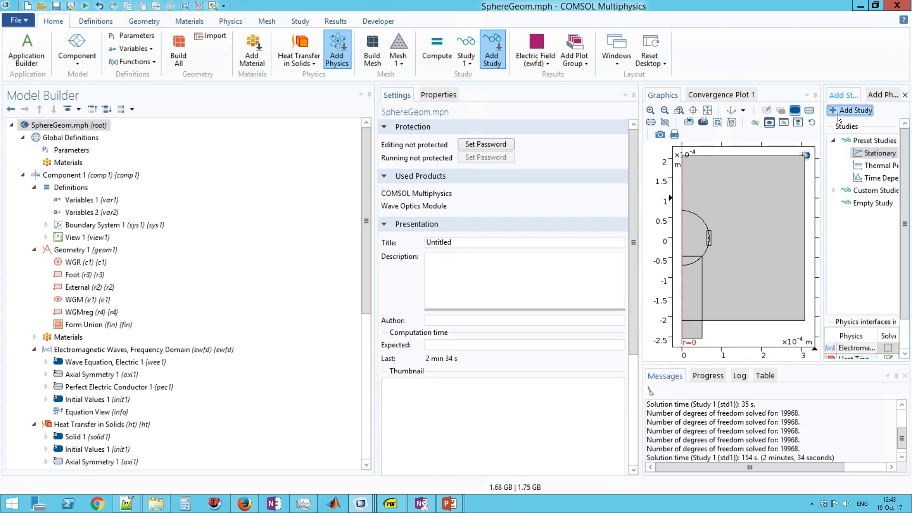
- Add a parametric sweep to Study 2 with M (Pump mode m) as its first parameter
scroll(280, 398, down, 2)
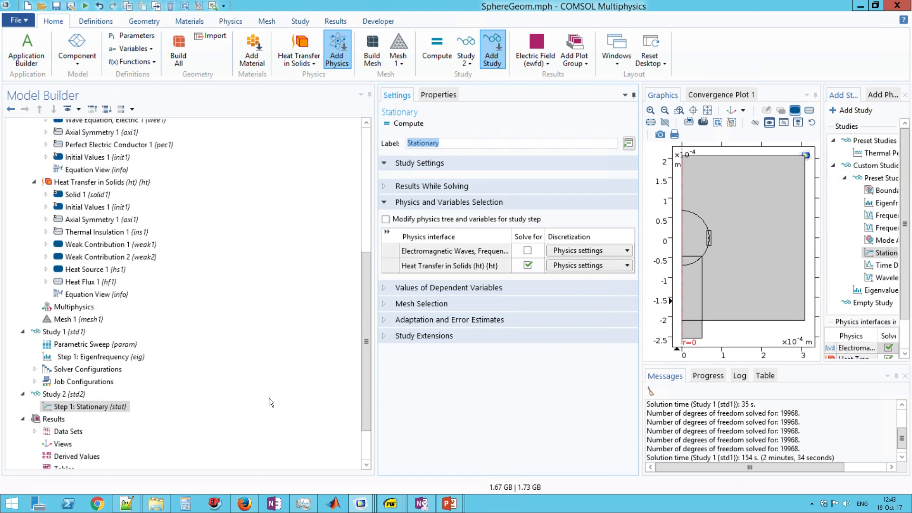
right_click(58, 395)
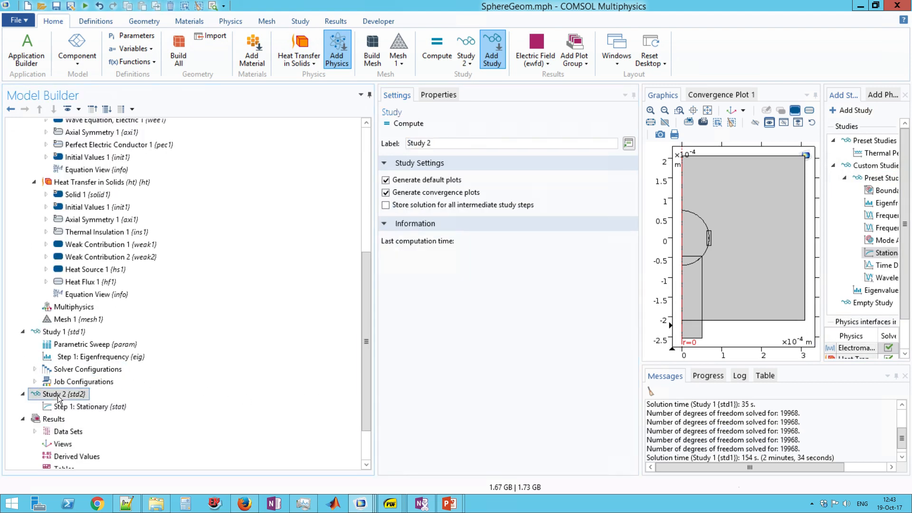
click(122, 151)
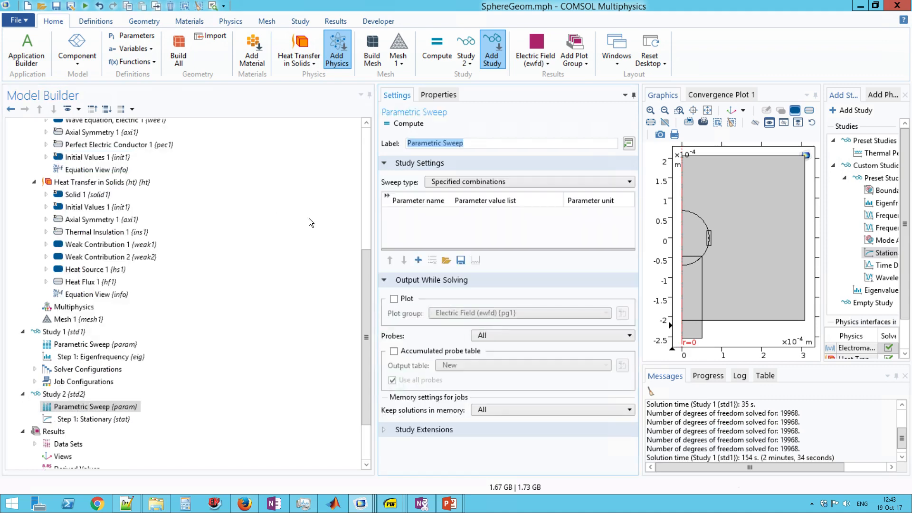
click(418, 260)
click(443, 216)
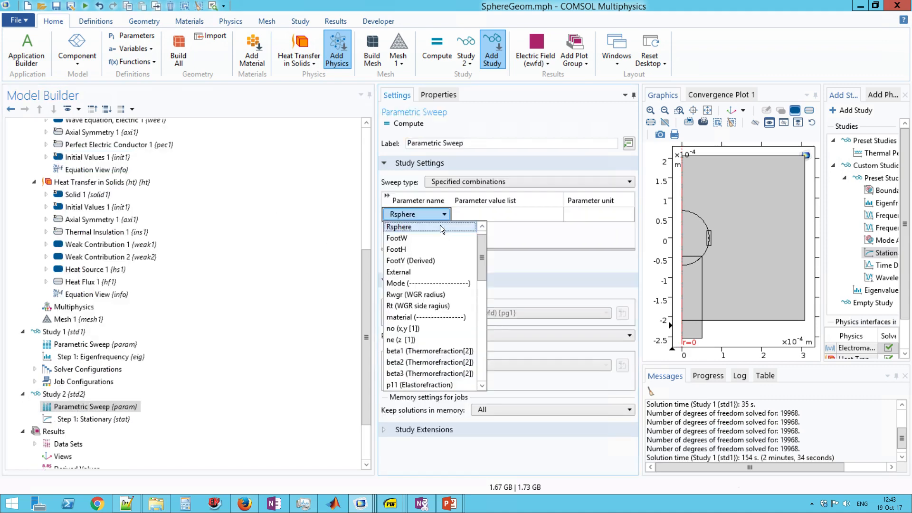
drag(483, 252, 510, 375)
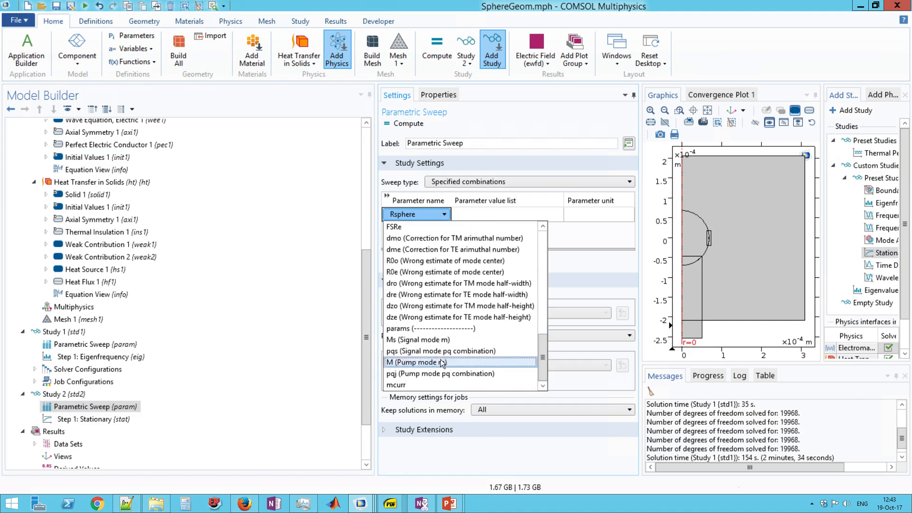
click(435, 364)
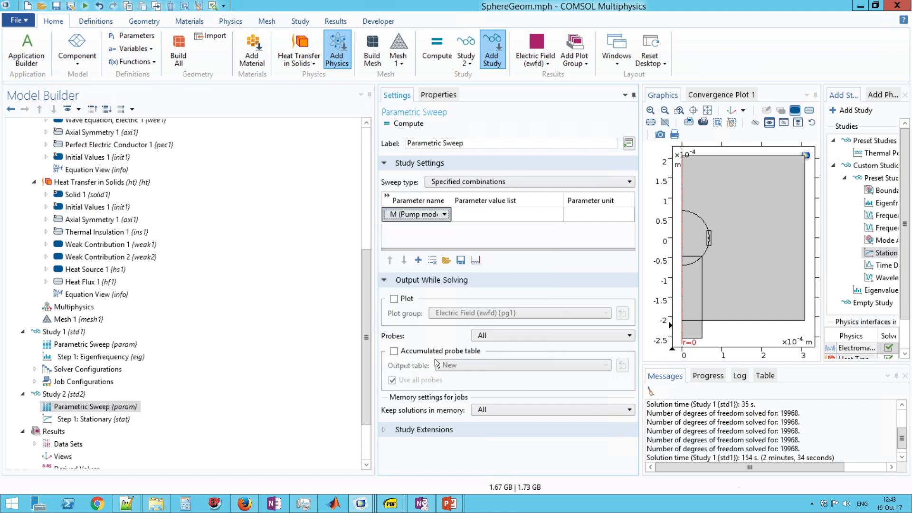
- Add ff (Fourier frequency) as a second parameter of Study 2's parametric sweep
click(418, 260)
click(444, 230)
drag(489, 273, 493, 409)
scroll(421, 352, up, 4)
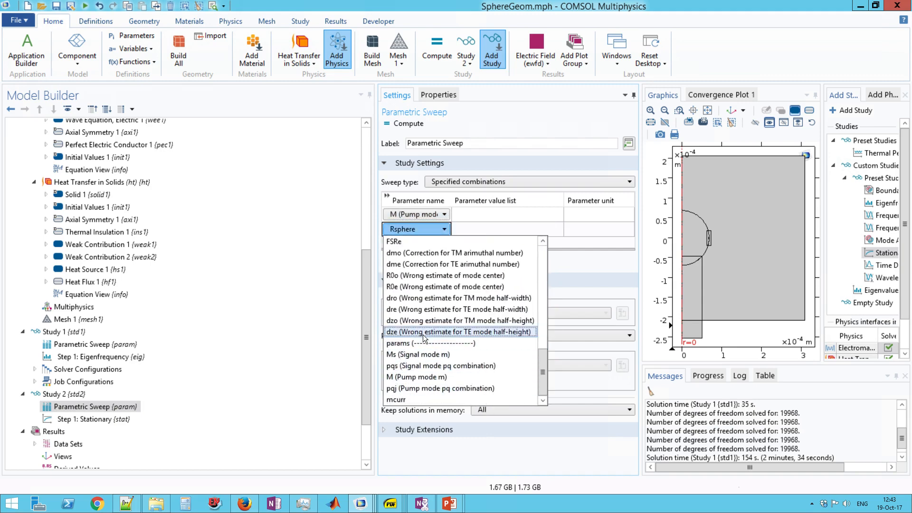
scroll(425, 336, up, 1)
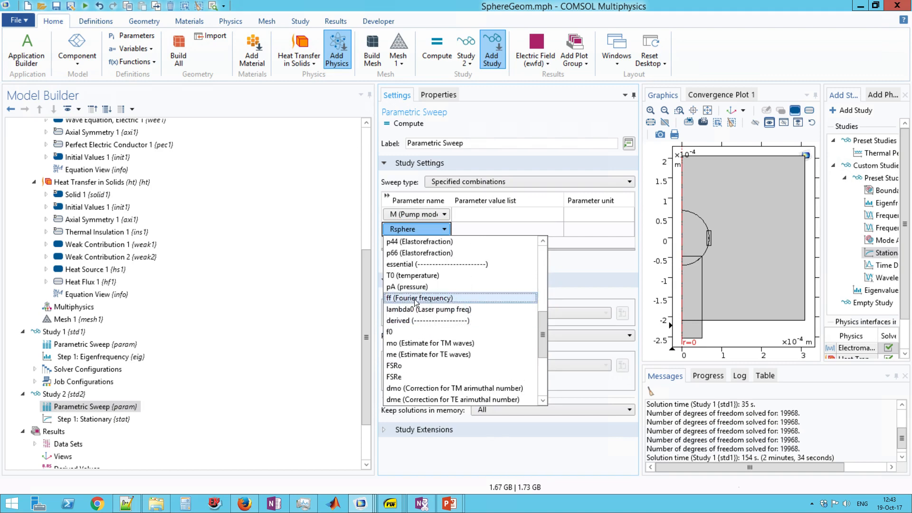
click(418, 298)
- Review the Eigenfrequency and Parametric Sweep settings of Study 1, and return to Study 2's parametric sweep
click(475, 218)
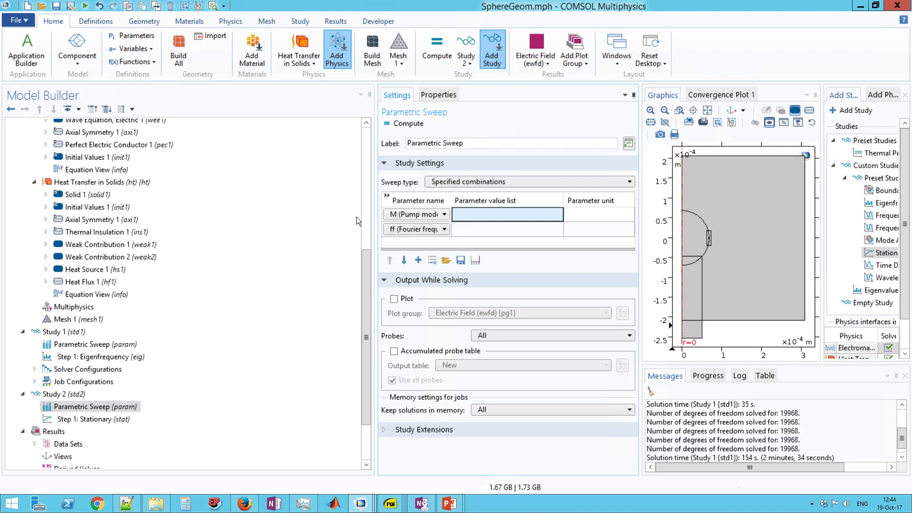
mouse_move(366, 281)
mouse_down()
mouse_move(366, 292)
mouse_move(363, 285)
mouse_up()
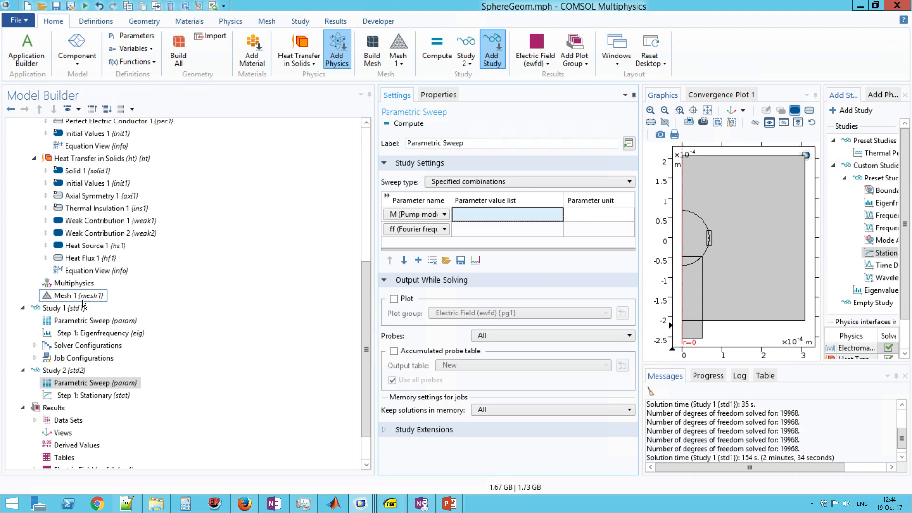
click(70, 333)
click(70, 321)
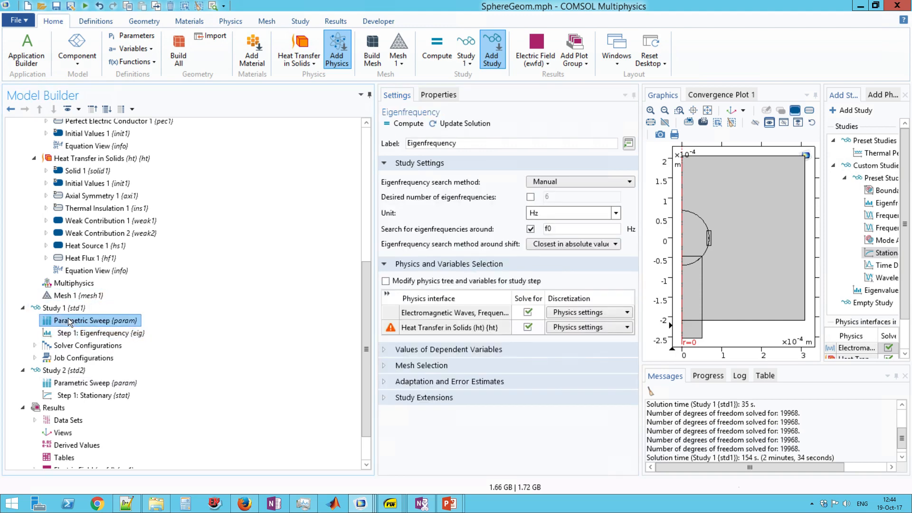
scroll(64, 310, up, 1)
scroll(71, 308, up, 3)
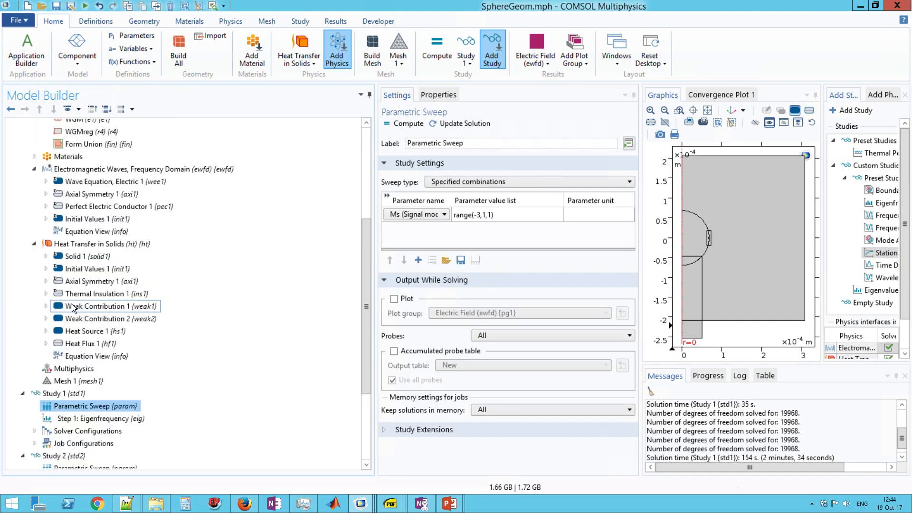
scroll(121, 207, down, 3)
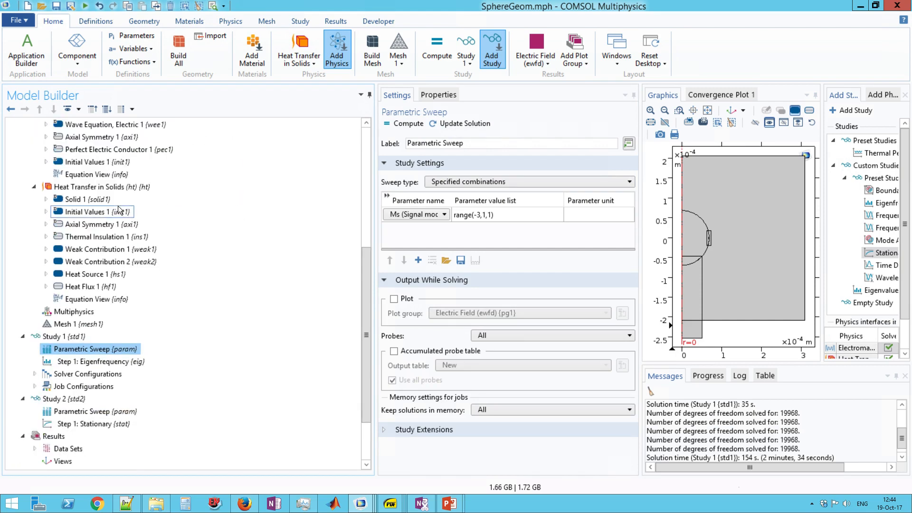
scroll(117, 224, down, 2)
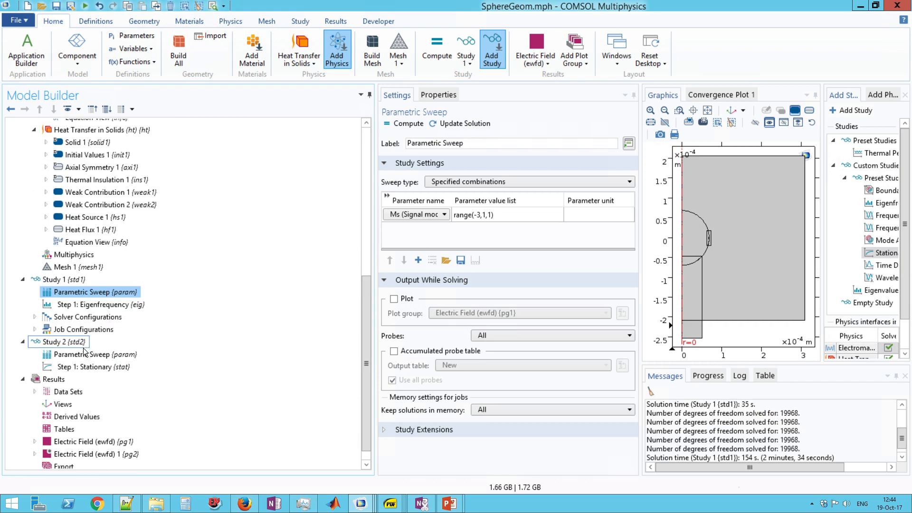
click(85, 355)
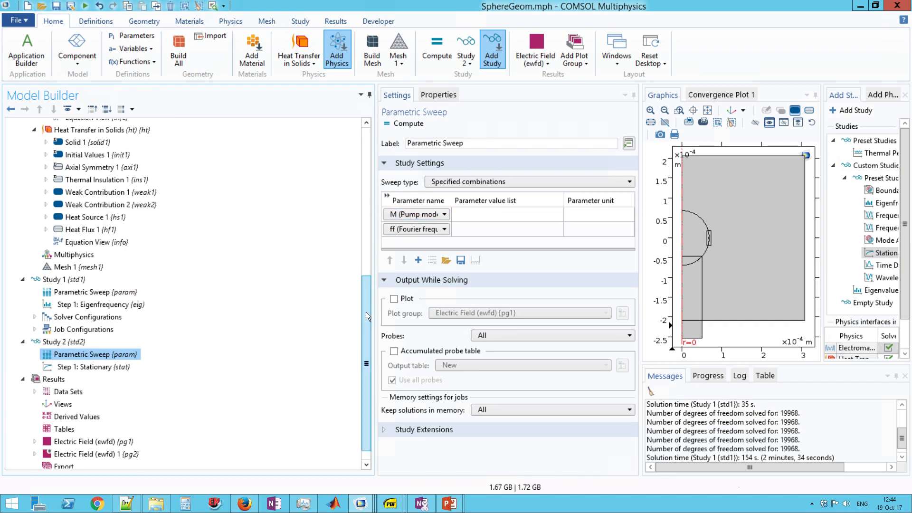
drag(366, 312, 366, 366)
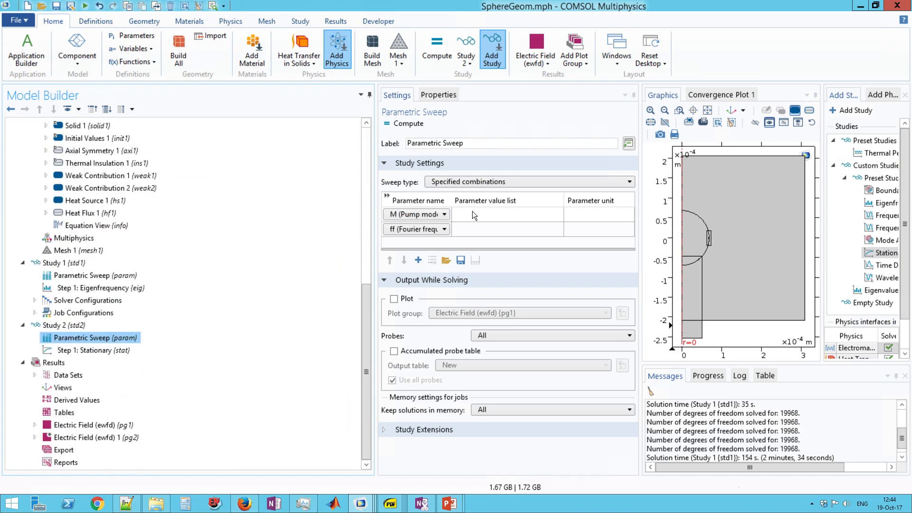
- Define the sweep values of M as a range from -3 to 1 with a step of 1
click(473, 212)
click(475, 261)
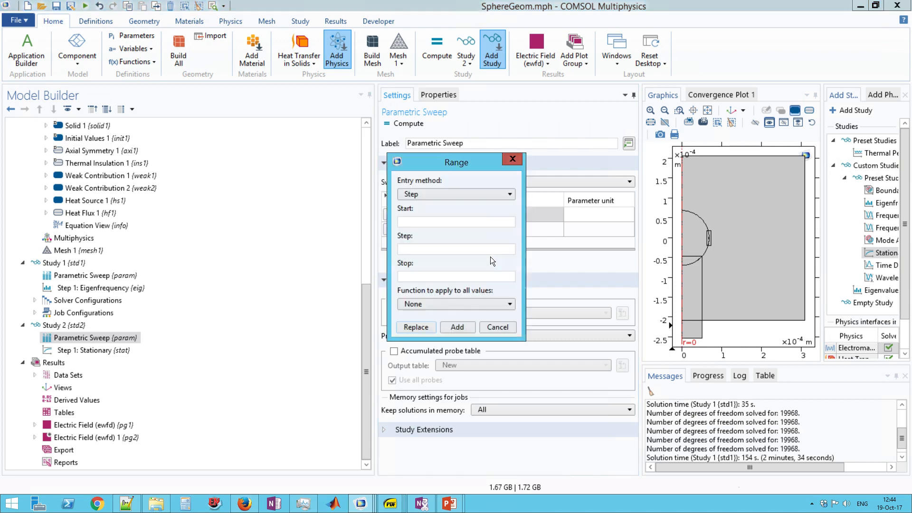
text(-3)
key(Tab)
text(1)
click(447, 275)
text(1)
click(416, 327)
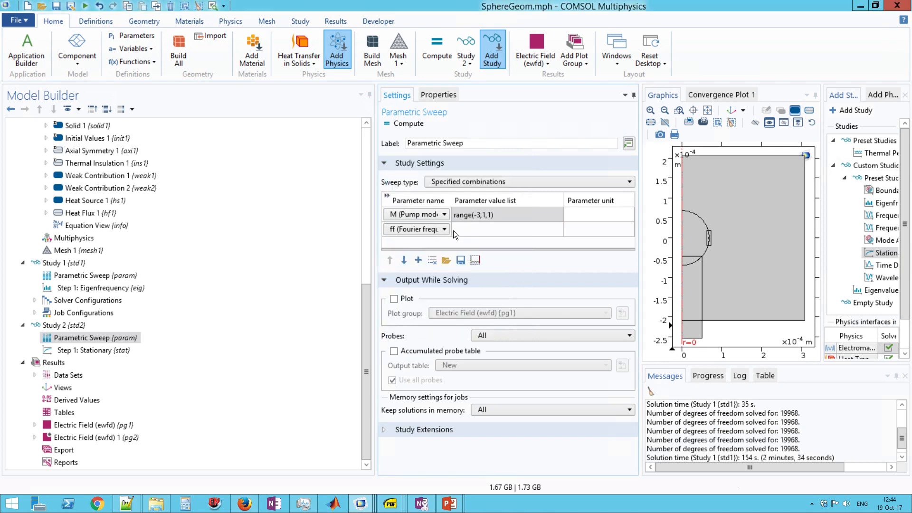
- Define the ff values as a range of 10 values from 0 to 7 with the exp10 function applied
click(455, 229)
click(476, 260)
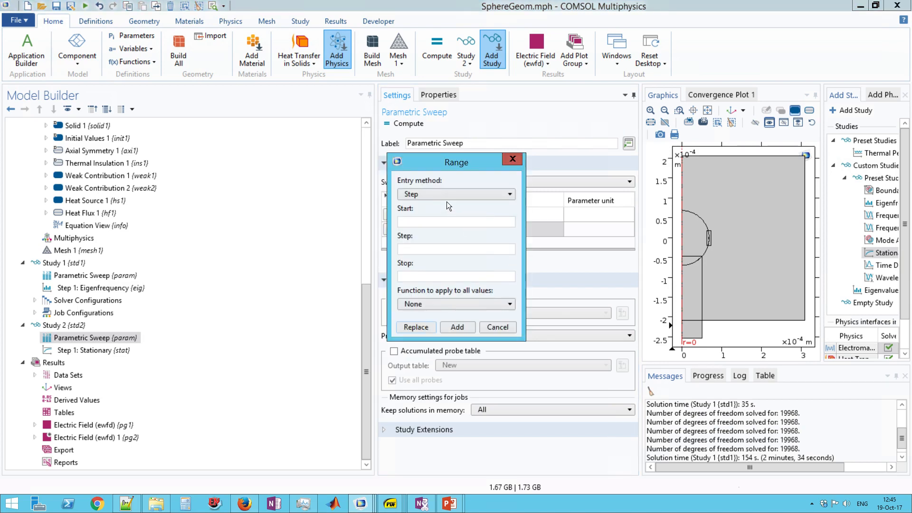
text(0)
click(438, 195)
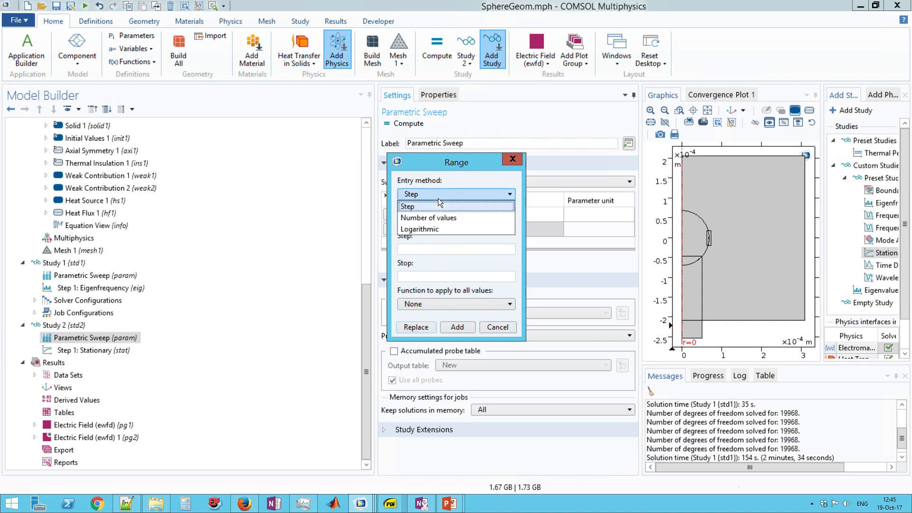
click(430, 217)
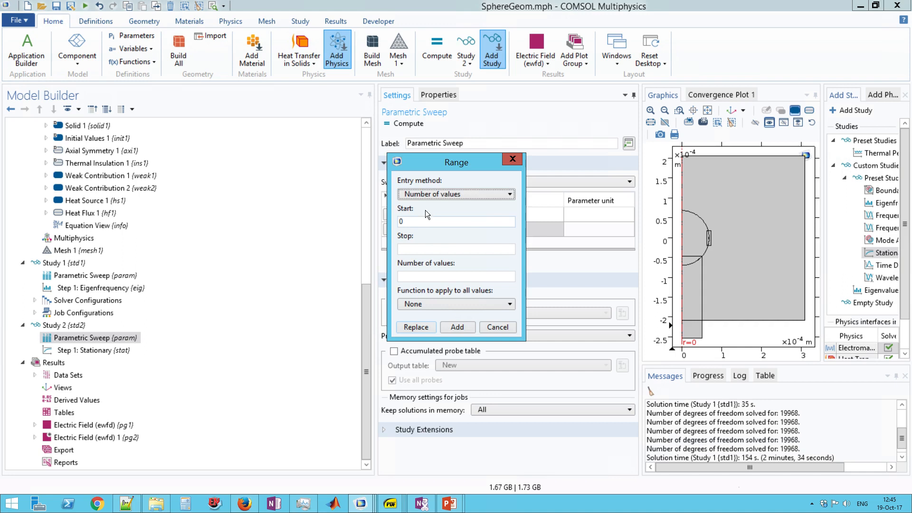
click(422, 250)
text(10)
click(423, 303)
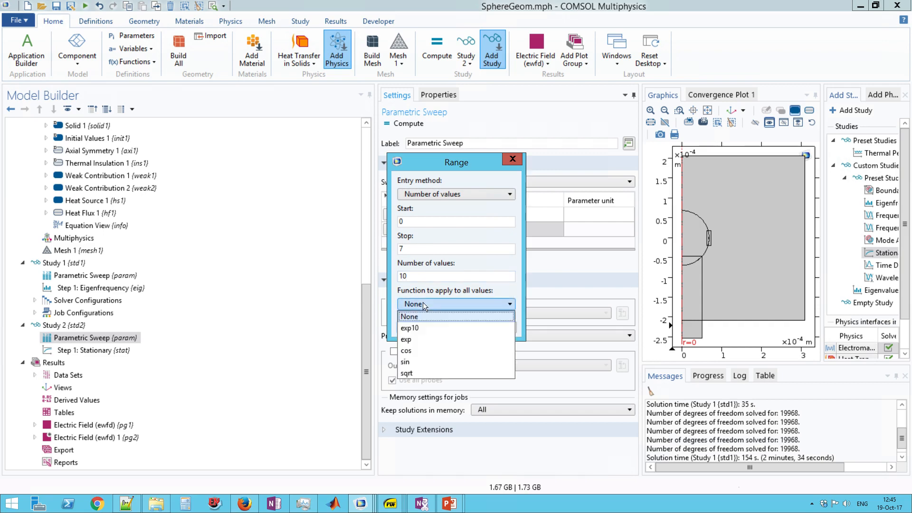
click(420, 330)
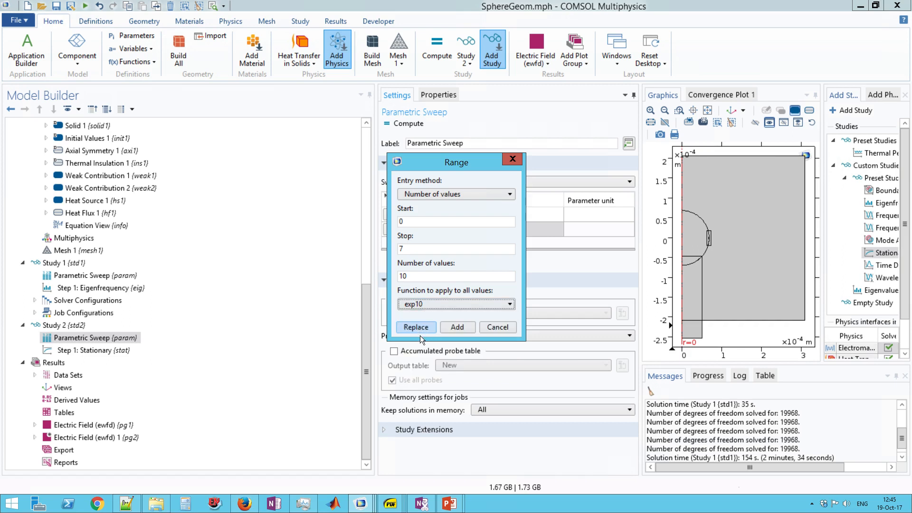
click(418, 327)
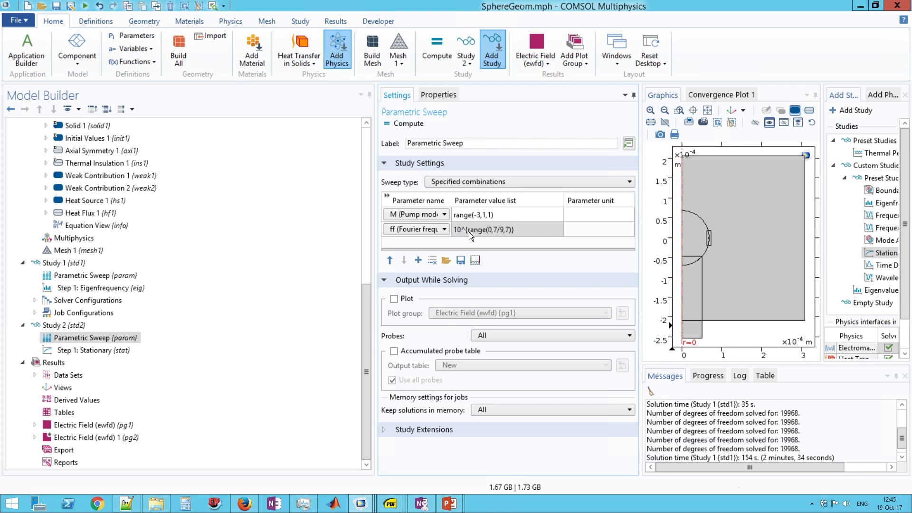
- Try to compute Study 2
click(54, 326)
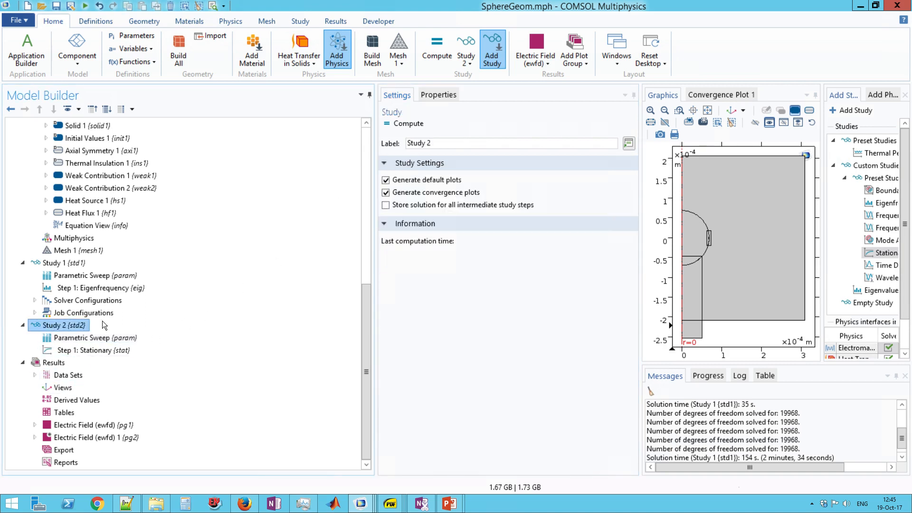
click(414, 122)
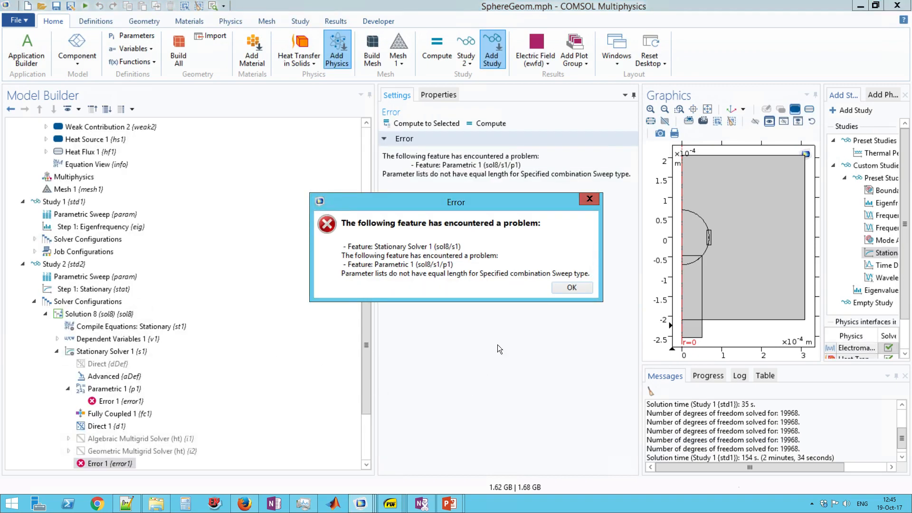
click(583, 288)
- Set the sweep type of Study 2's parametric sweep to All combinations and compute the study
click(114, 277)
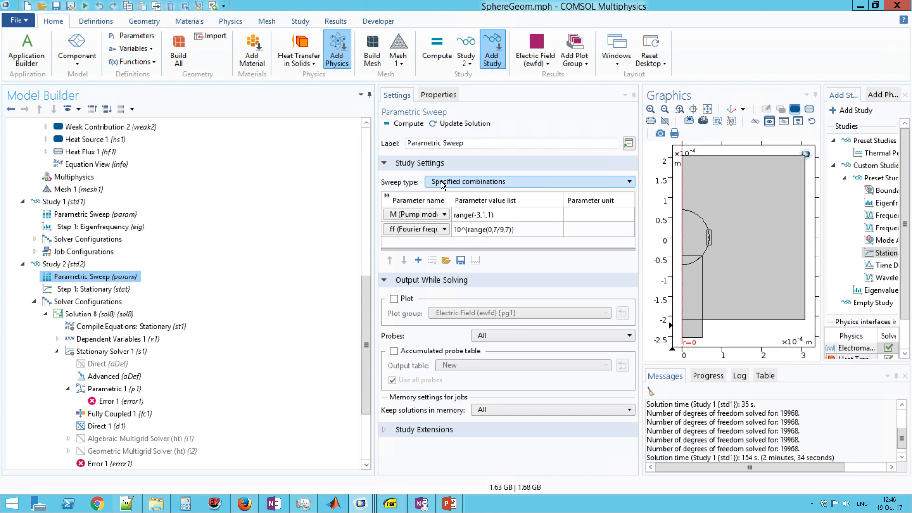
click(498, 215)
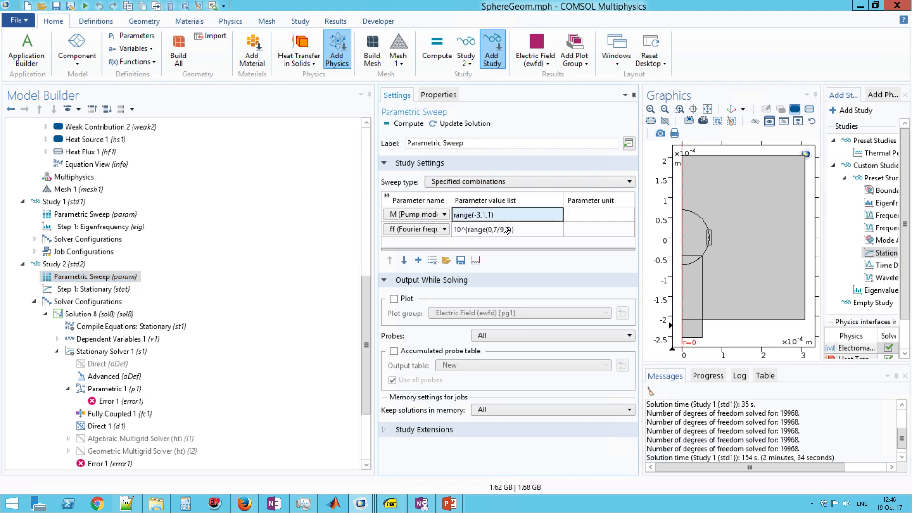
click(511, 229)
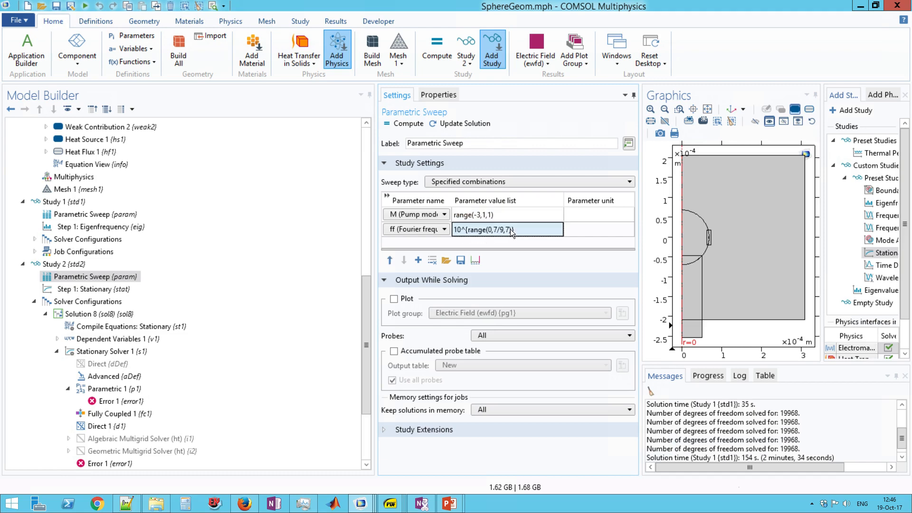
click(483, 181)
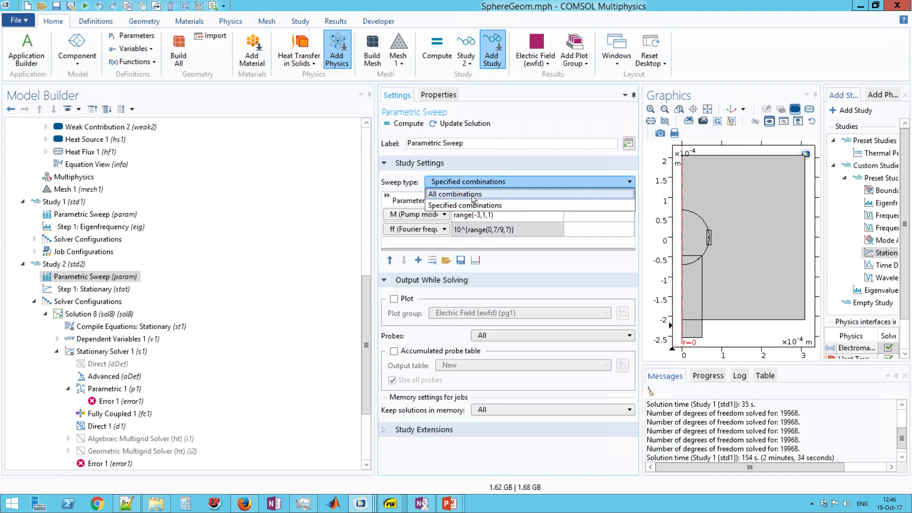
click(473, 195)
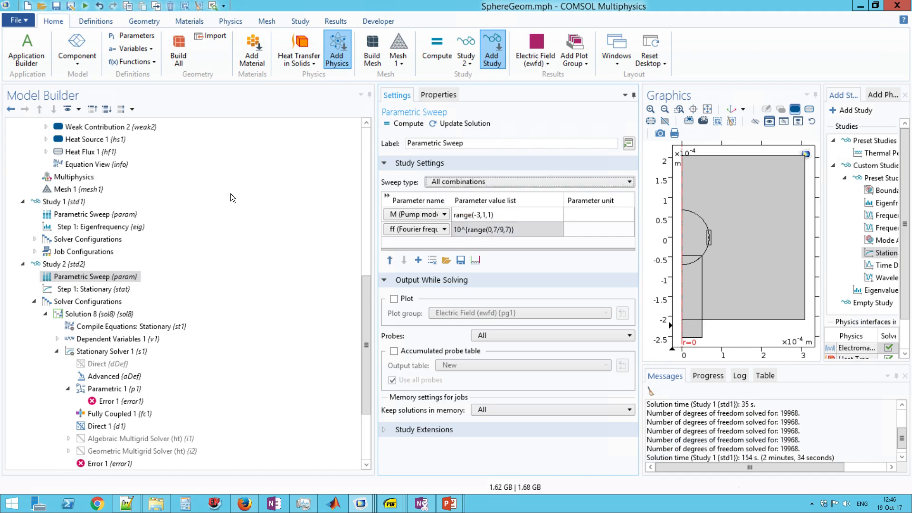
click(65, 266)
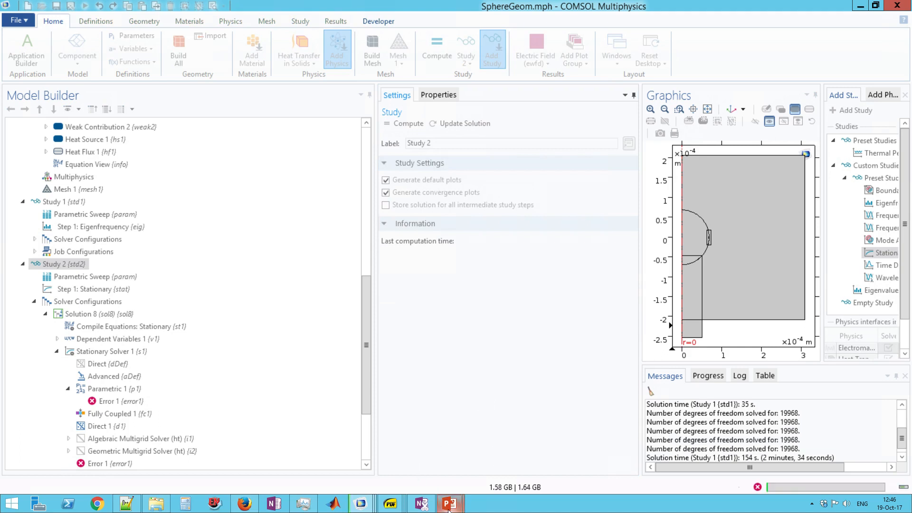
- Switch to Firefox to view the shared Google Drive folder with the workshop files, and return to COMSOL
mouse_move(448, 509)
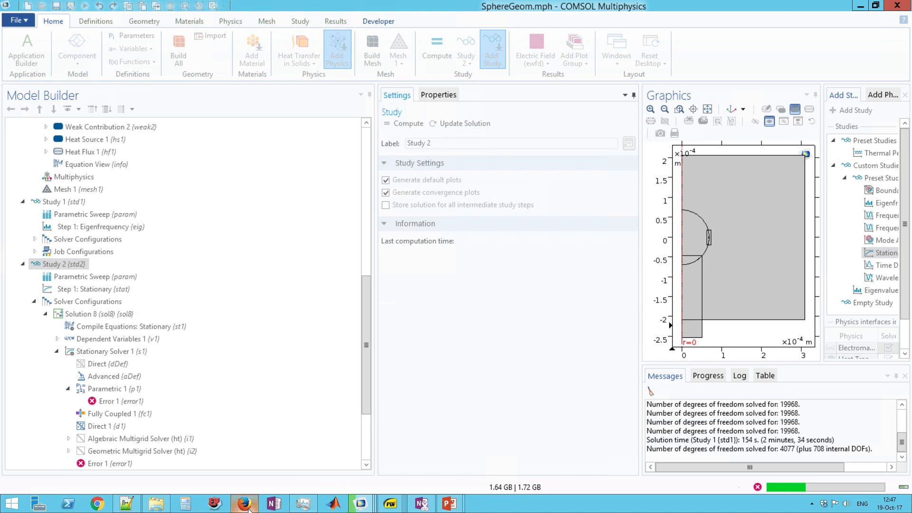
mouse_move(247, 507)
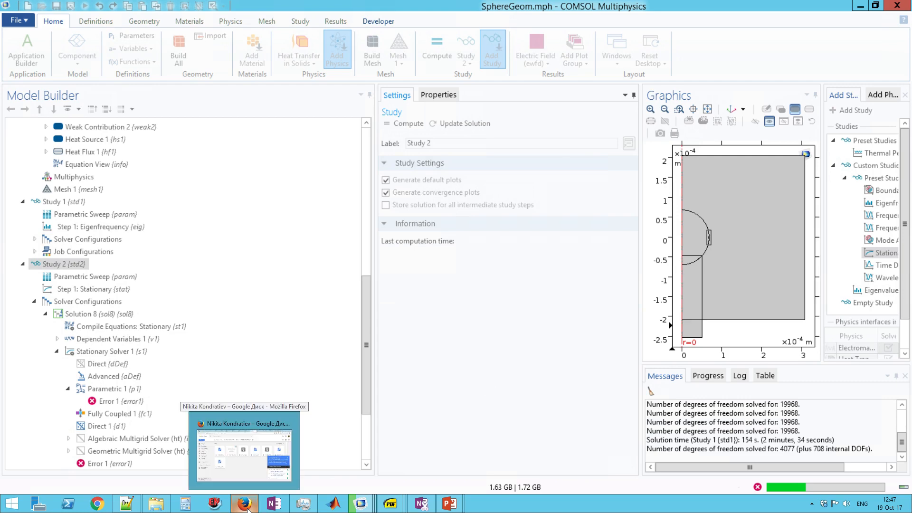
click(245, 505)
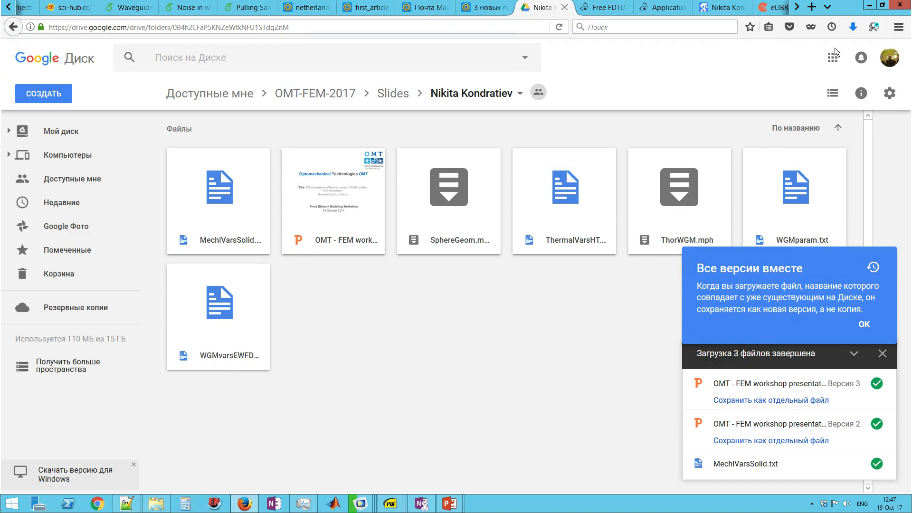
click(870, 5)
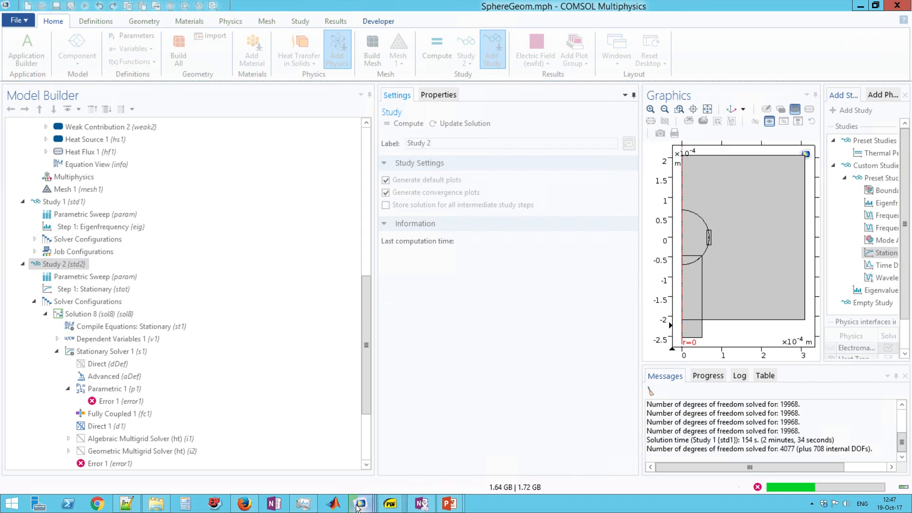
- Switch to the PowerPoint slide show to review the Microsphere result plots, and return to COMSOL
mouse_move(463, 504)
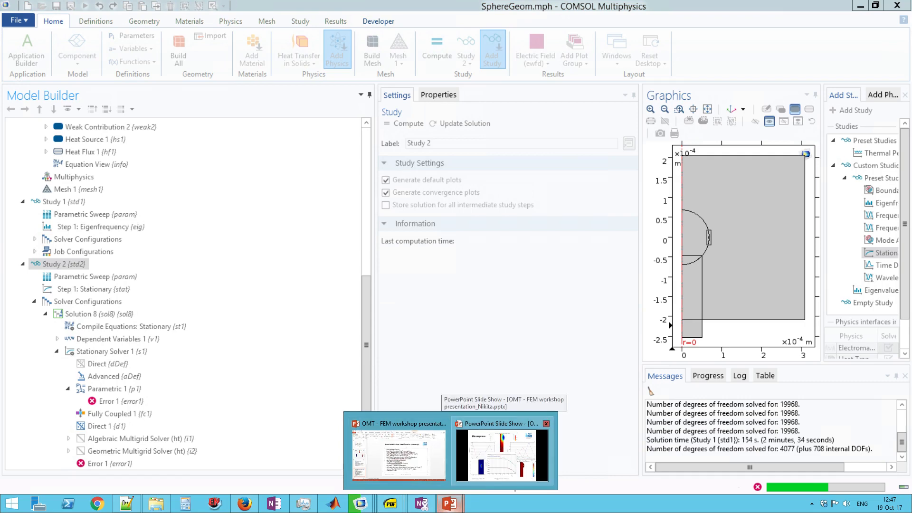
click(502, 455)
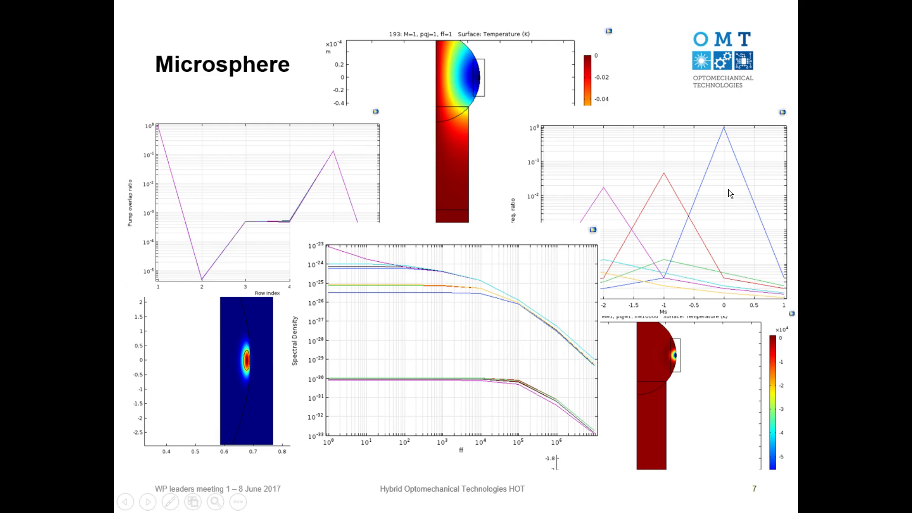
key(alt+Tab)
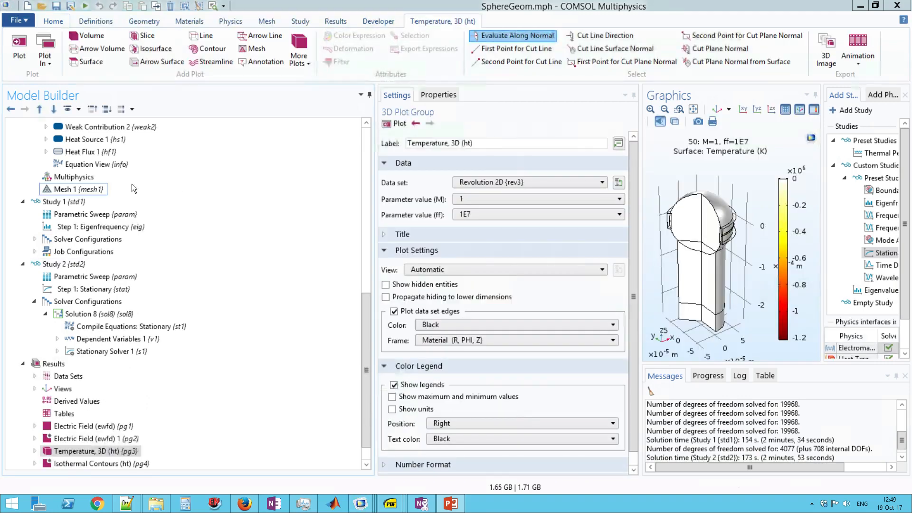
- Delete the Temperature, 3D (ht) plot group from the results and expand the Isothermal Contours (ht) group
click(103, 449)
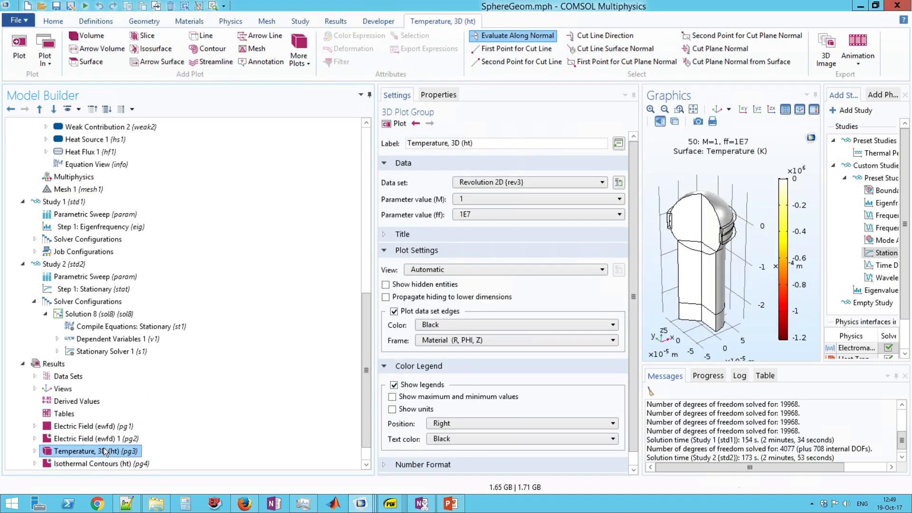
key(Delete)
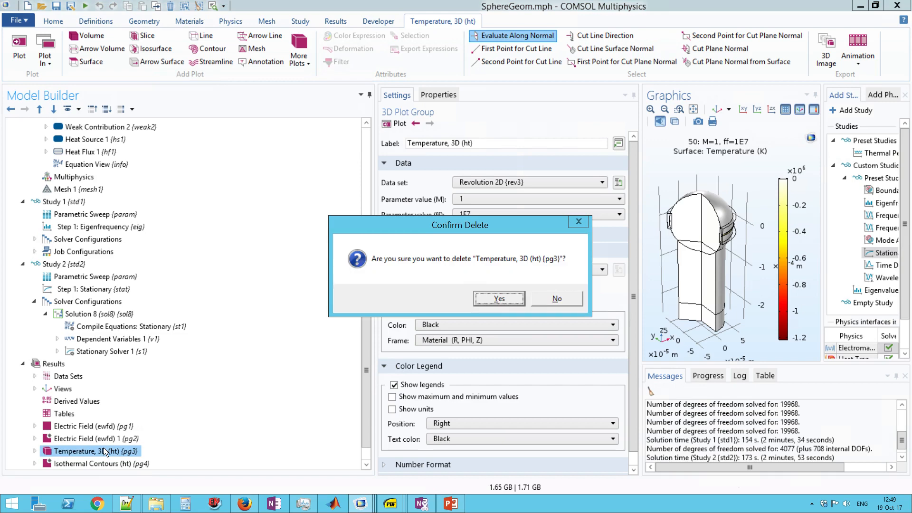
click(511, 301)
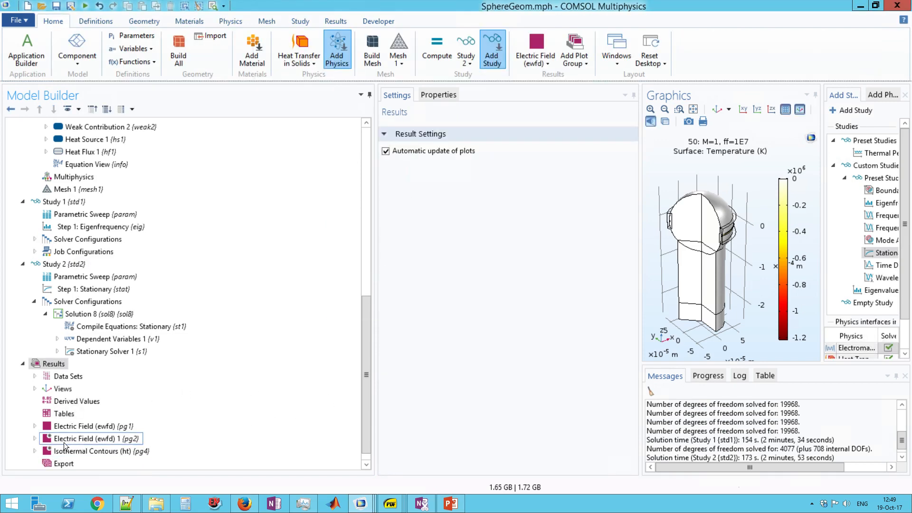
click(35, 451)
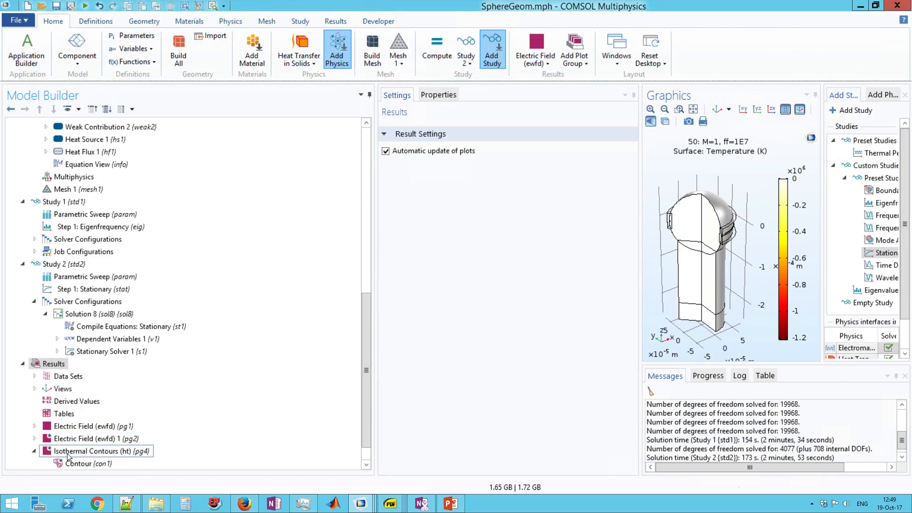
click(108, 280)
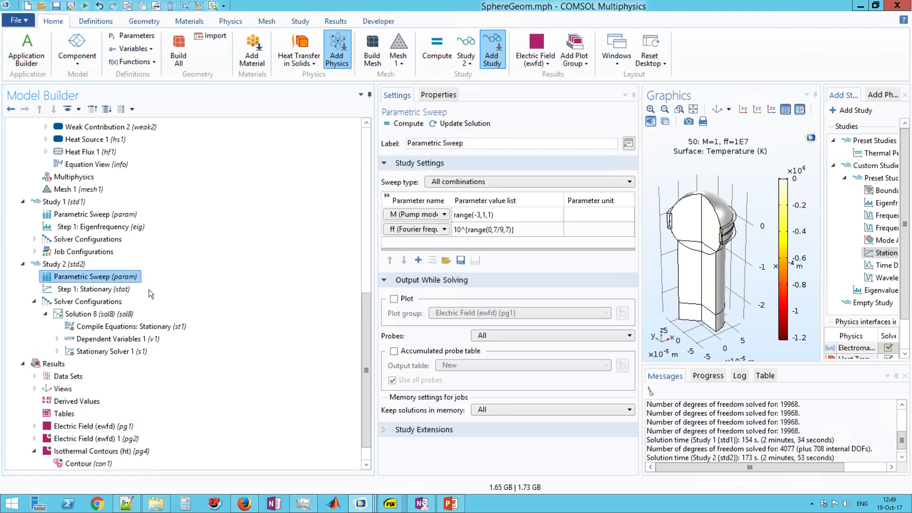
click(394, 300)
click(393, 299)
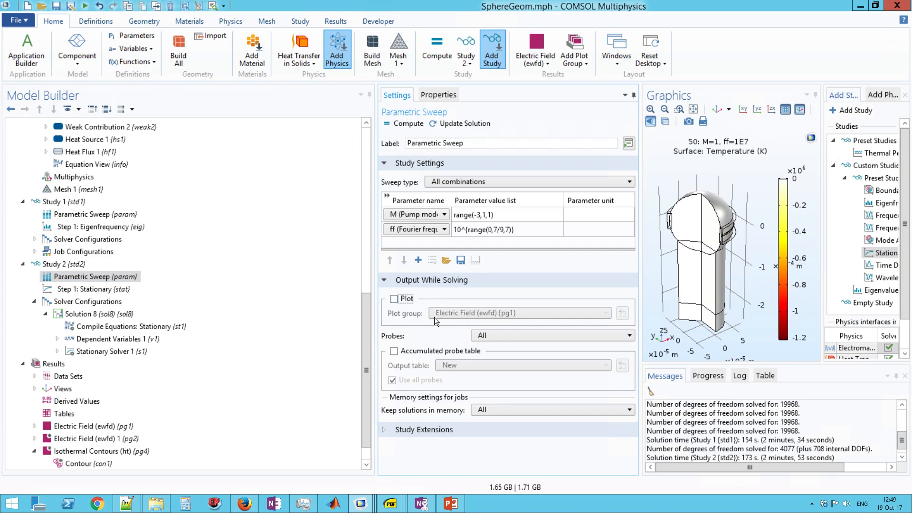
click(57, 265)
right_click(51, 267)
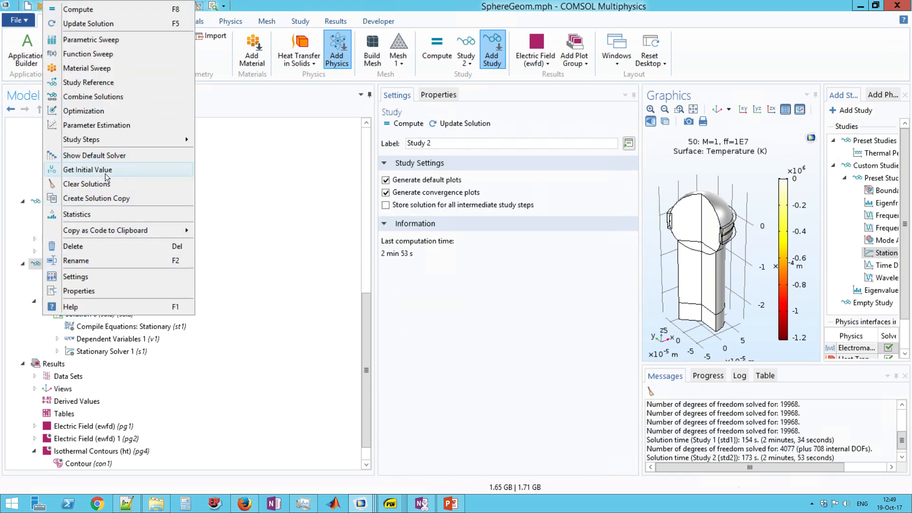
click(253, 435)
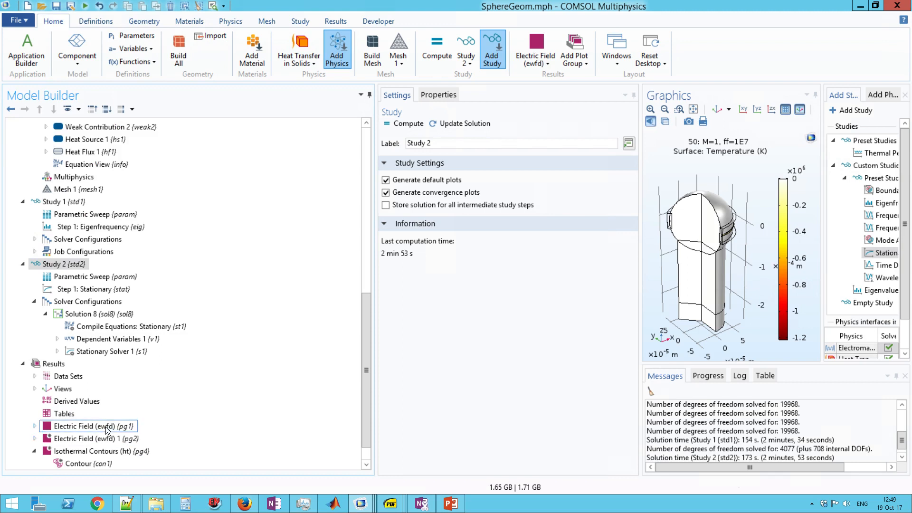
- Enable plotting while solving in Study 2's parametric sweep, using the Isothermal Contours (ht) plot group
click(95, 277)
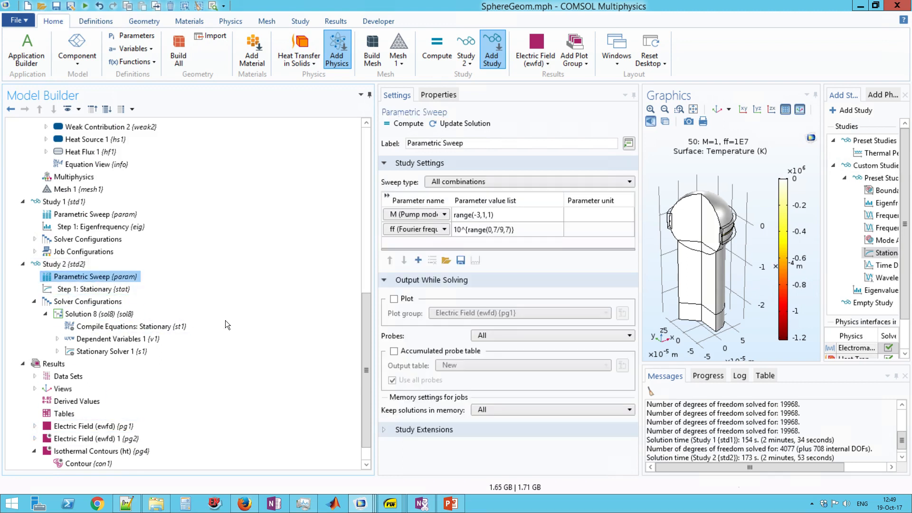
click(402, 298)
click(458, 313)
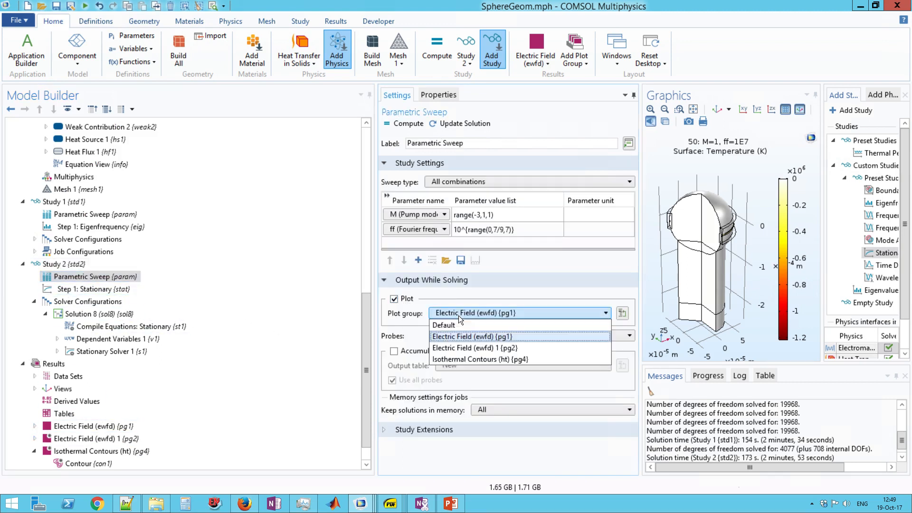
click(471, 361)
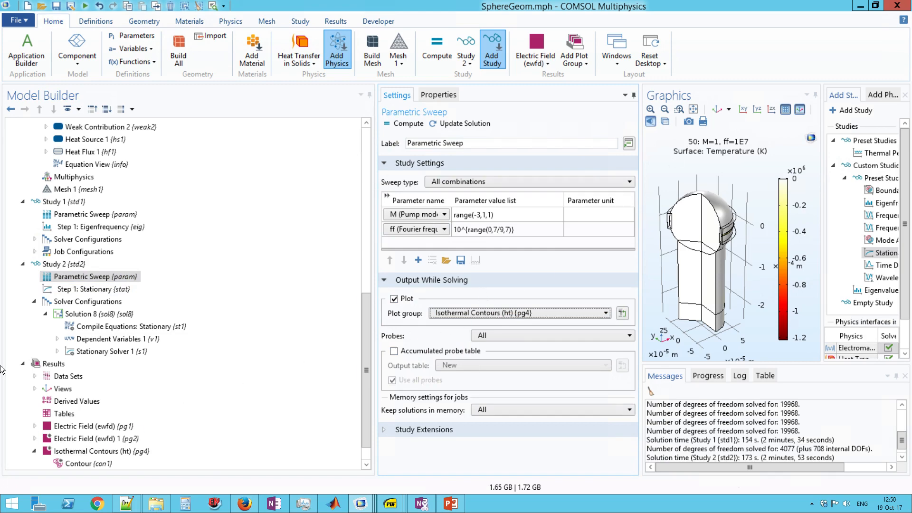
- Collapse Study 2 in the model tree and delete the Contour plot from the Isothermal Contours (ht) group
click(22, 264)
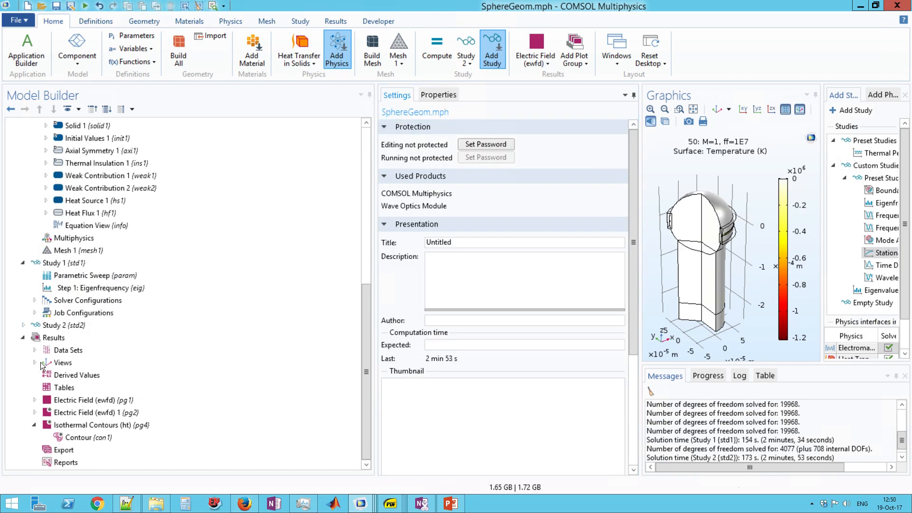
click(91, 424)
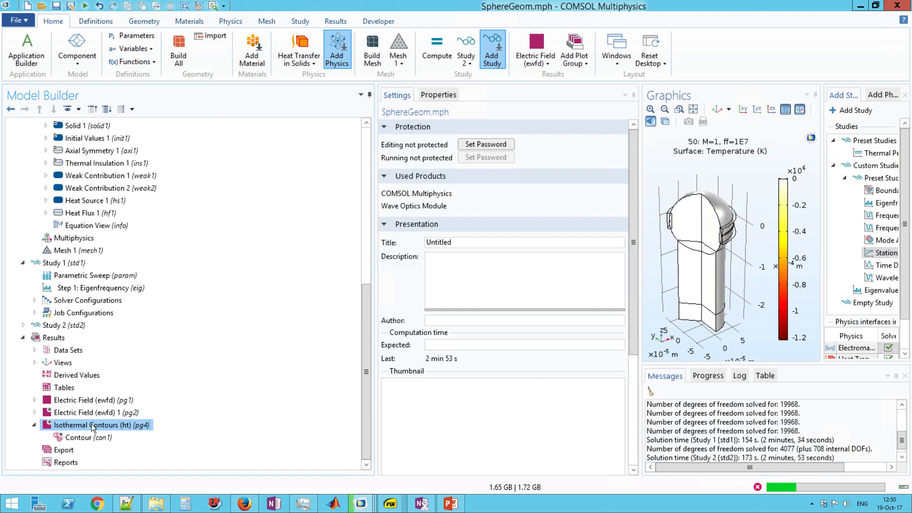
click(98, 435)
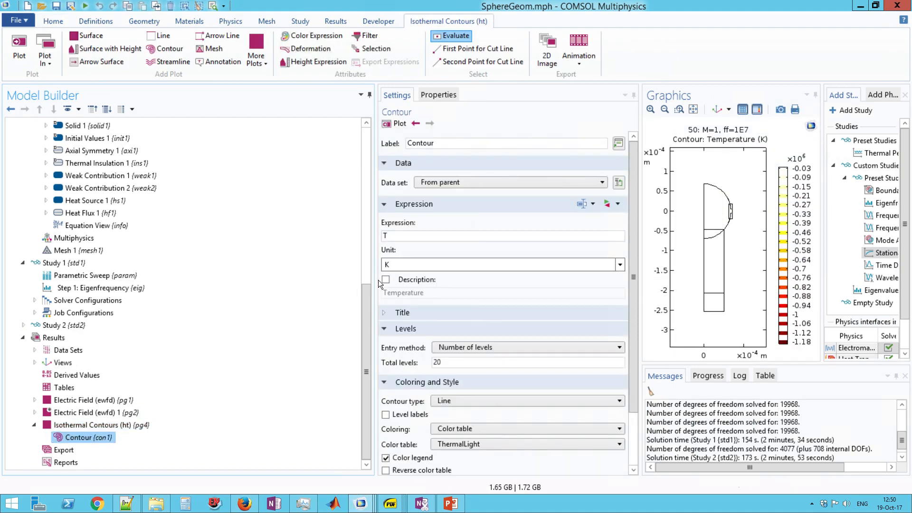
key(Delete)
key(Return)
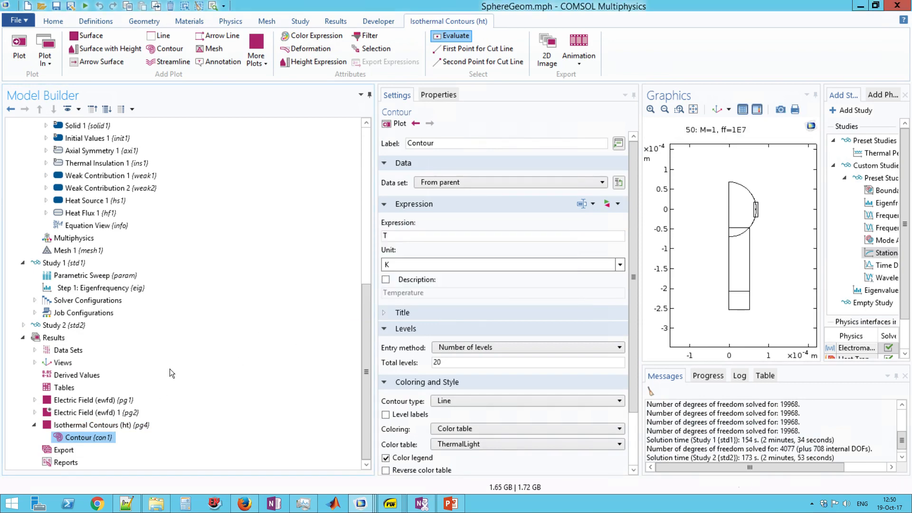
- Add a Surface plot to the Isothermal Contours (ht) group, set its expression to T, and plot it
right_click(103, 438)
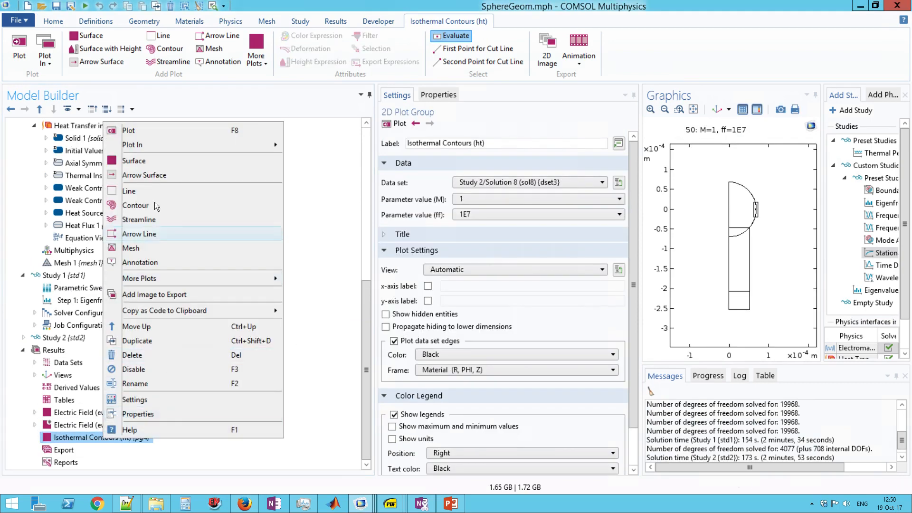
click(135, 161)
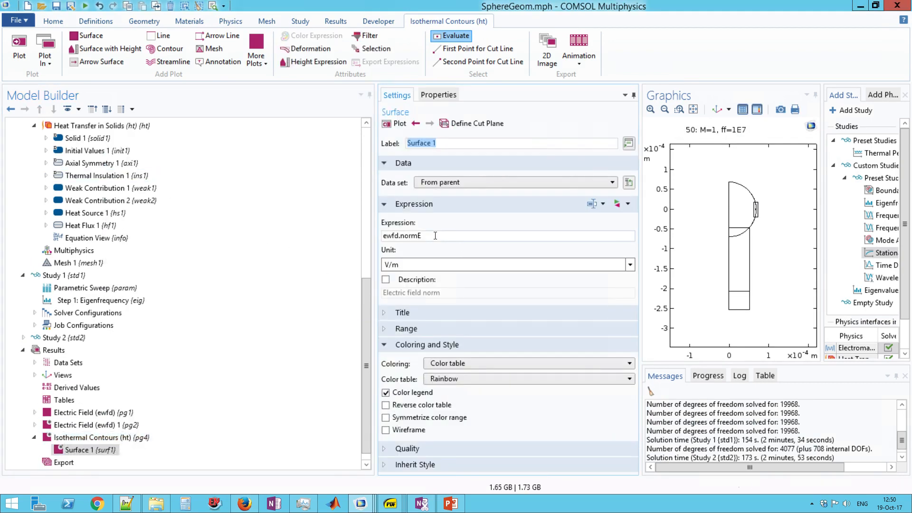
drag(435, 236, 269, 249)
text(T)
click(397, 126)
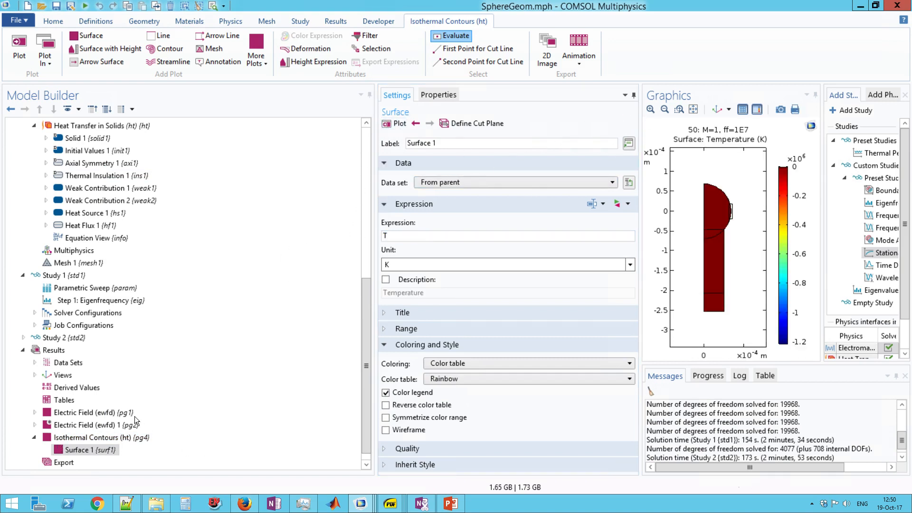
- Set the ff parameter value of the Isothermal Contours (ht) group to 35.938 and plot the temperature
click(135, 436)
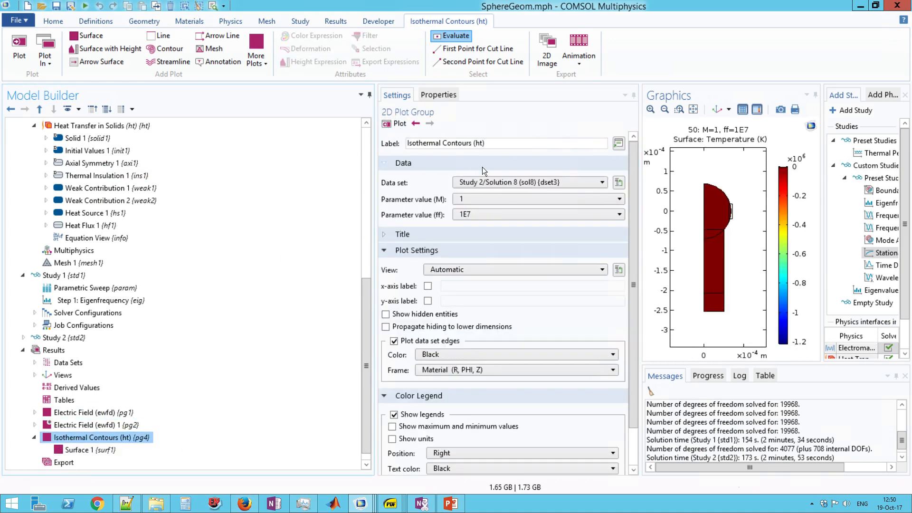
click(497, 214)
click(489, 249)
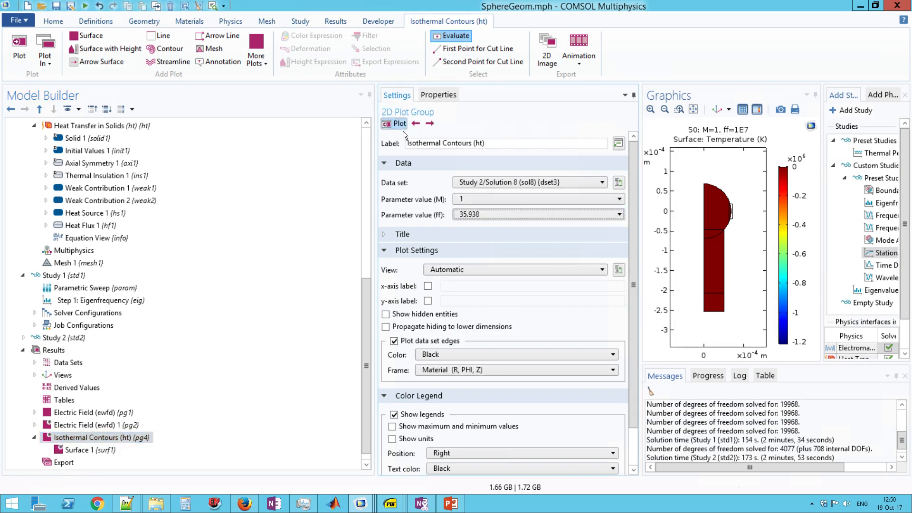
click(401, 124)
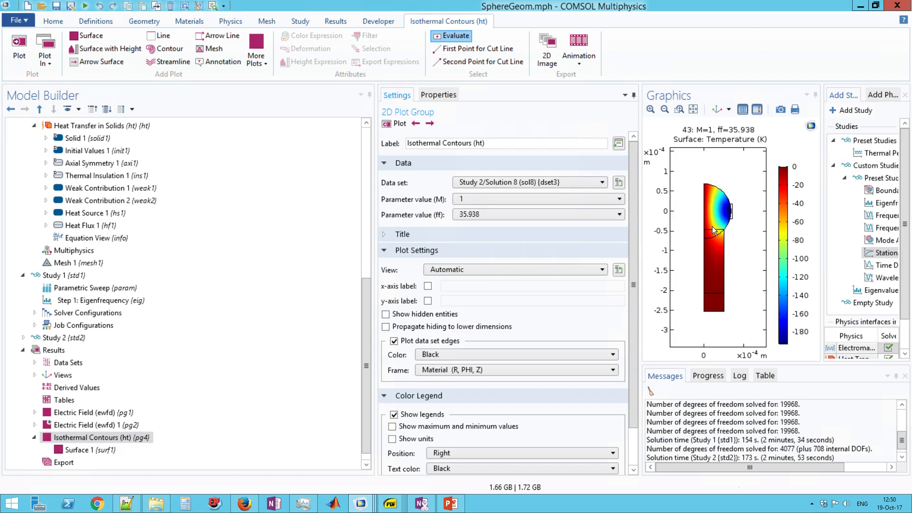
- Set the ff parameter value of the Isothermal Contours (ht) group to 7742.6, plot it, and inspect the temperature near the sphere's outer edge
click(508, 213)
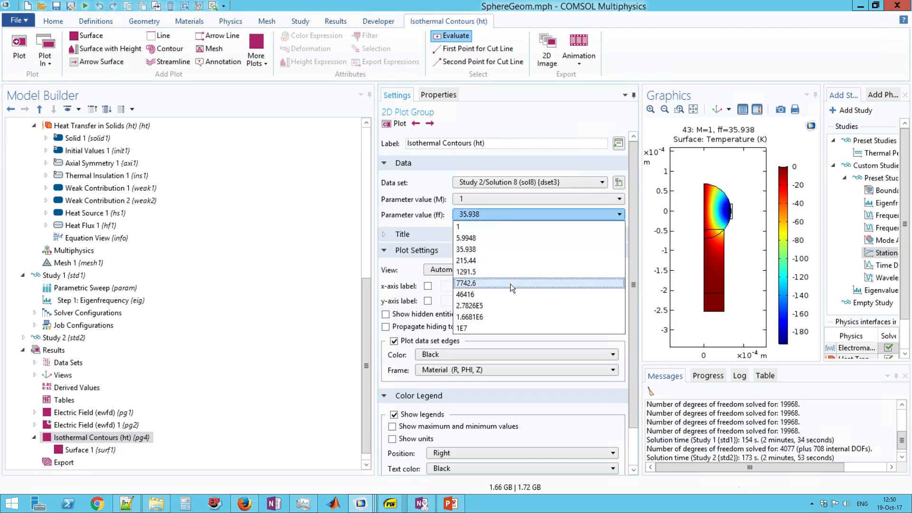
click(511, 284)
click(389, 124)
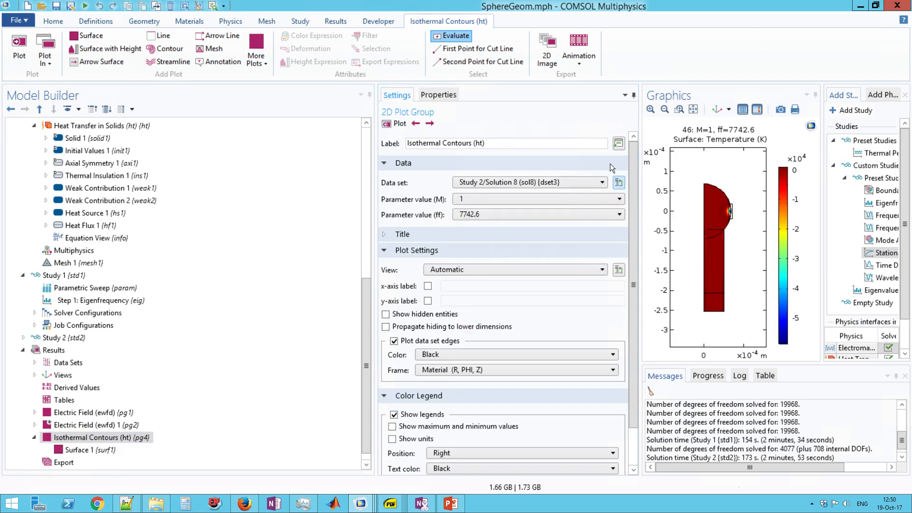
click(651, 112)
click(651, 112)
right_drag(719, 207, 648, 300)
right_drag(691, 224, 715, 219)
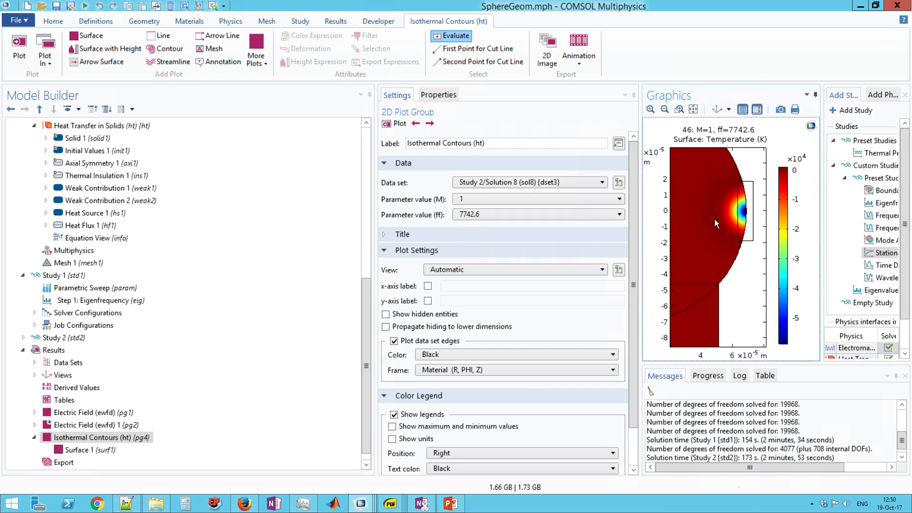
click(694, 110)
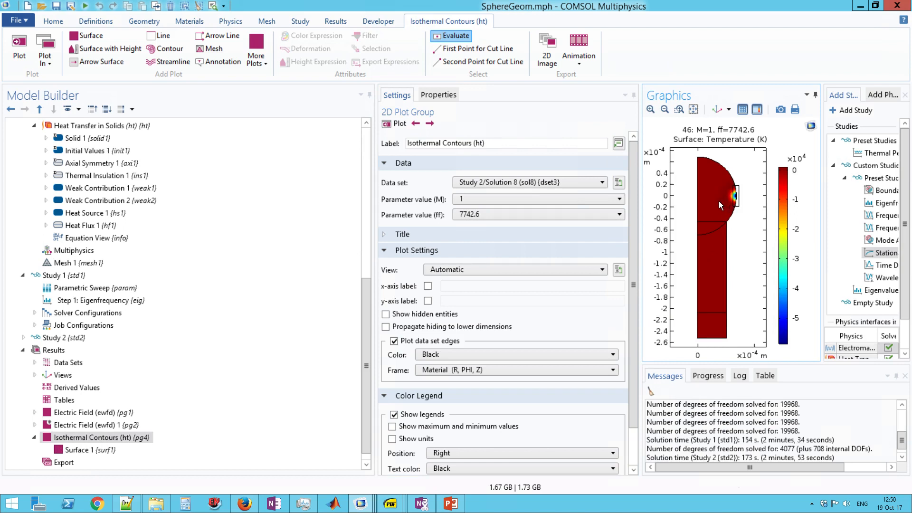
- Add a Surface Integration to the Derived Values of the results
click(119, 437)
click(65, 390)
right_click(65, 390)
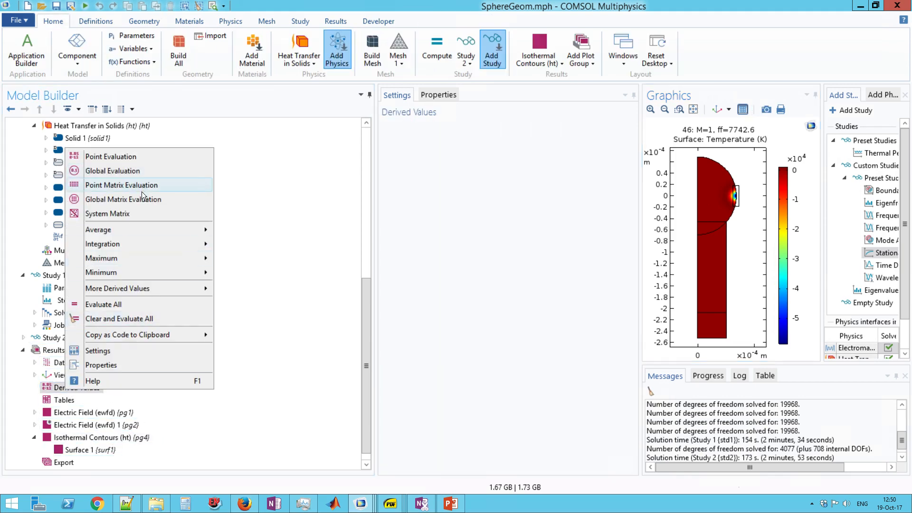
click(54, 389)
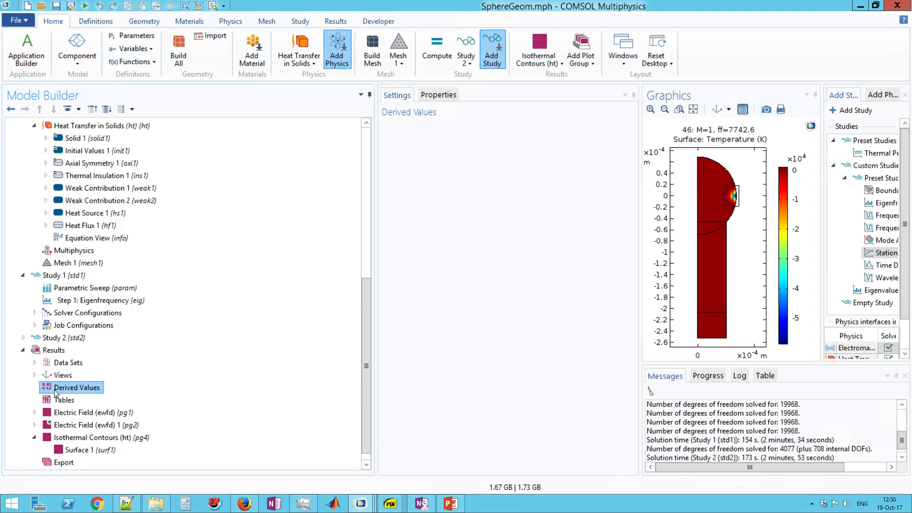
right_click(94, 389)
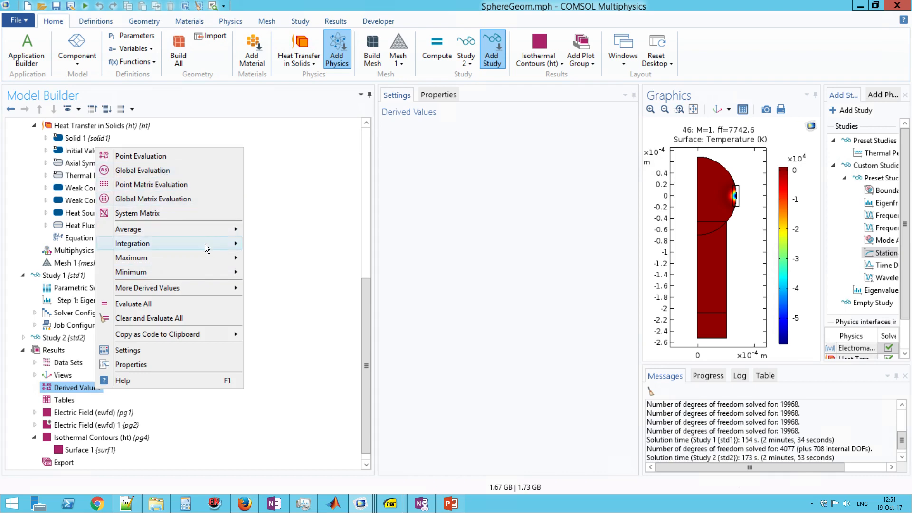
mouse_move(208, 244)
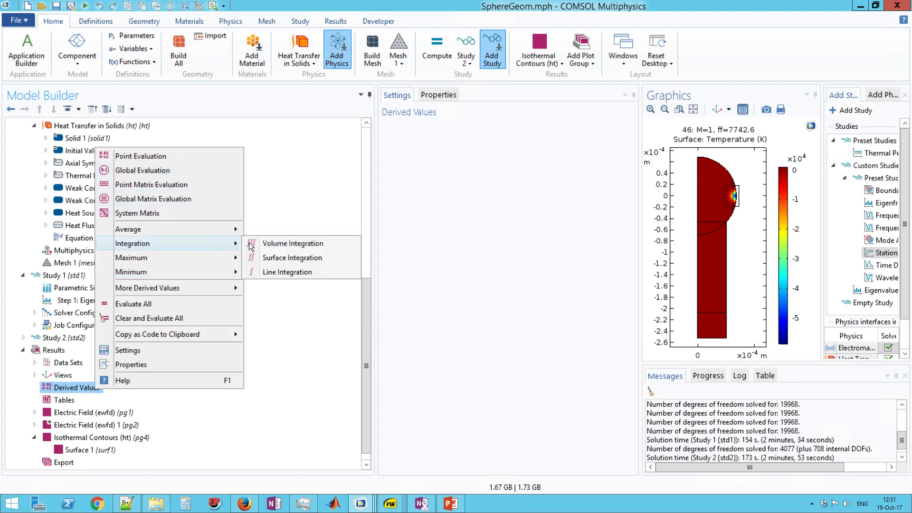
click(310, 260)
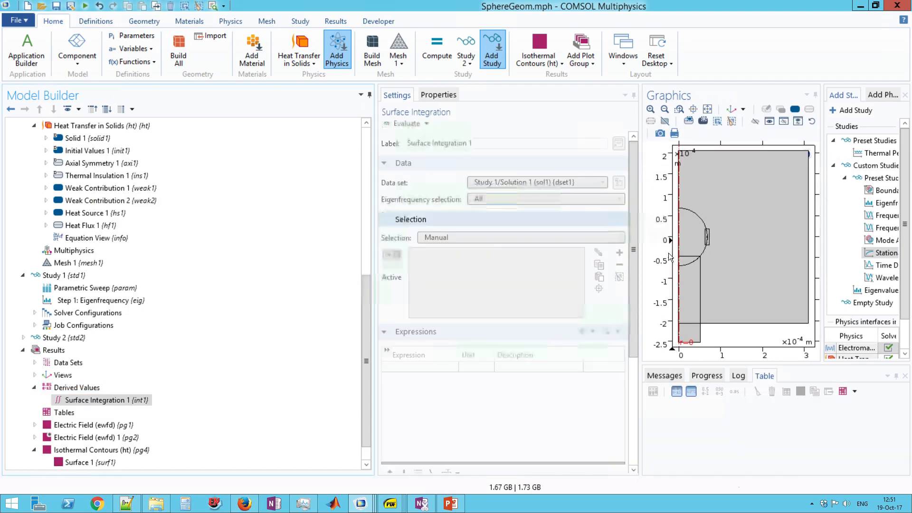
- Set the data set of Surface Integration 1 to Study 2/Solution 8 (sol8)
click(552, 201)
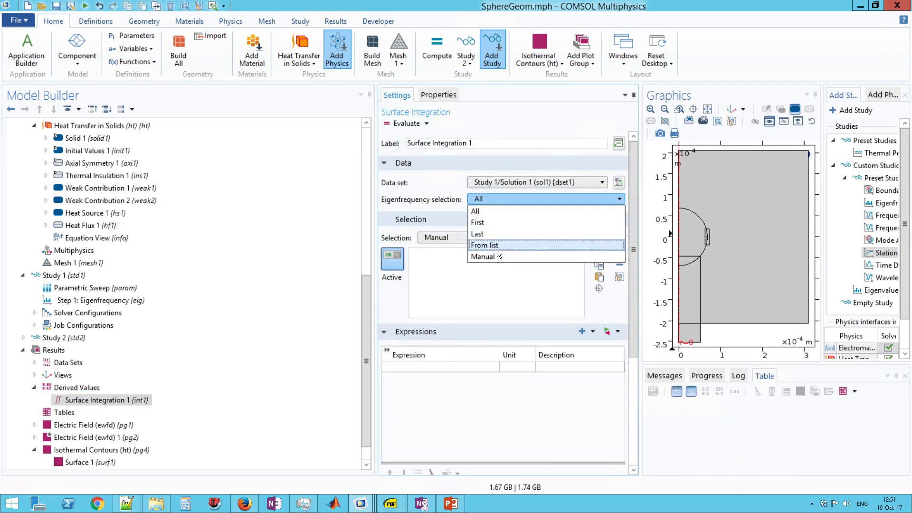
click(511, 210)
click(515, 184)
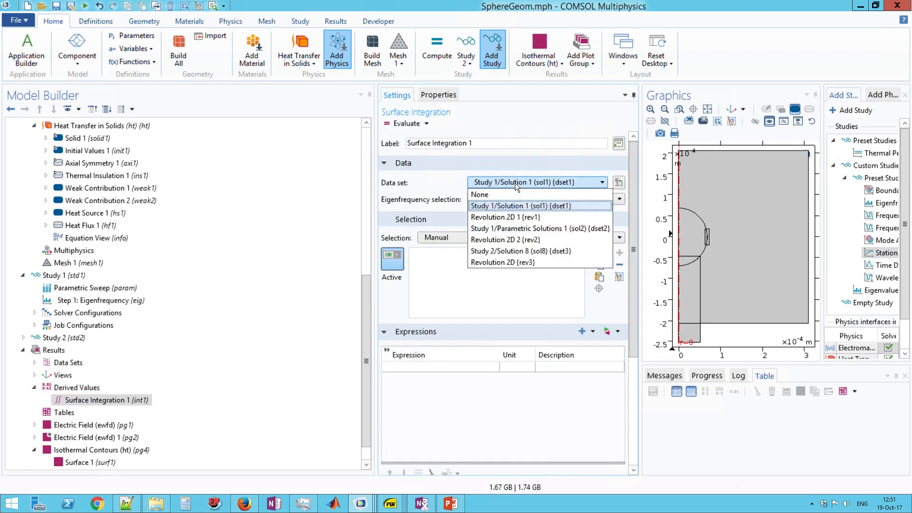
click(552, 252)
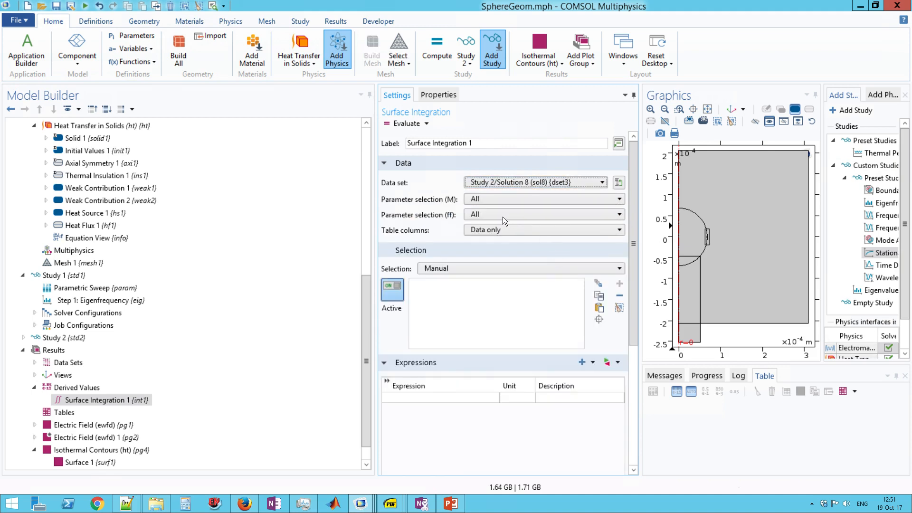
click(122, 452)
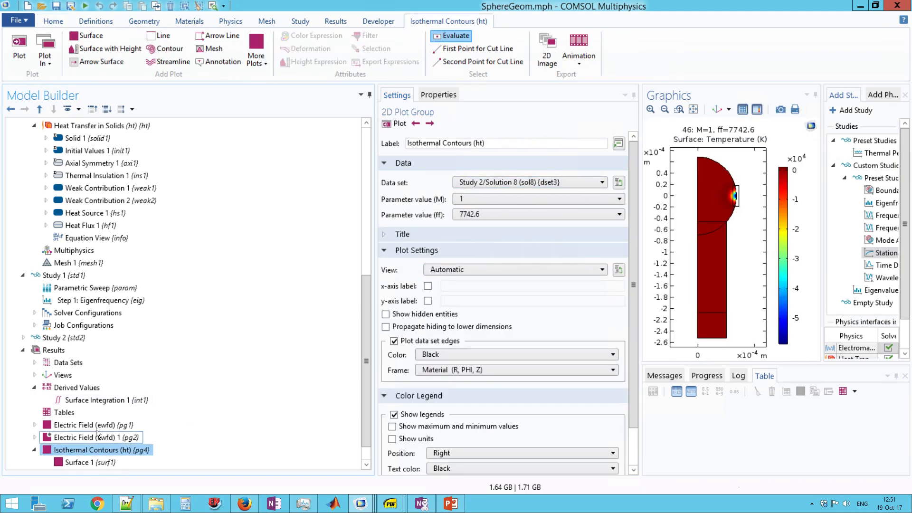
click(75, 399)
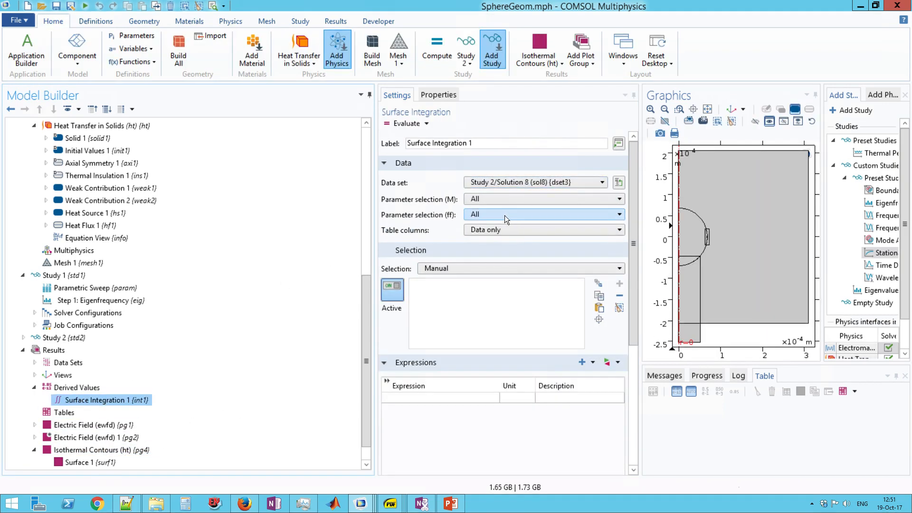
- Select the WGR (geom1_c1_dom) domains for the surface integration and add stem domains 1 and 2 below the sphere
click(470, 268)
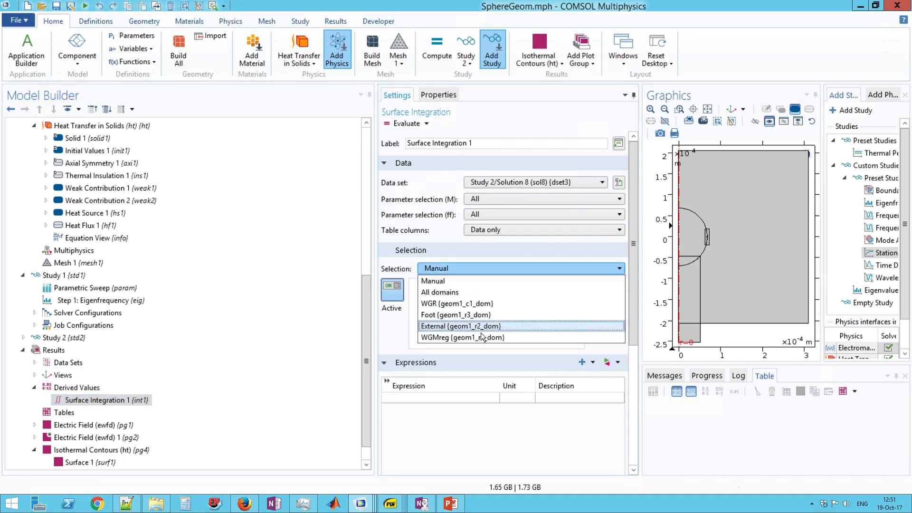
click(473, 304)
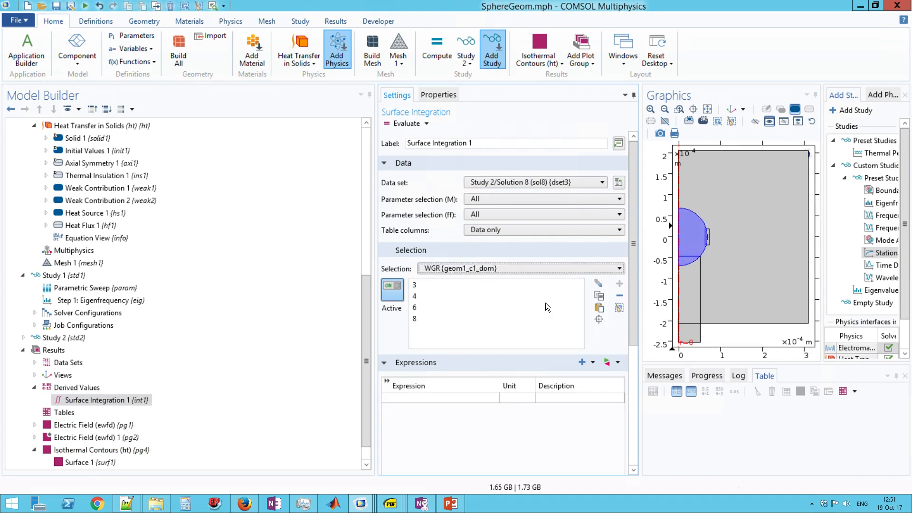
click(686, 295)
click(683, 343)
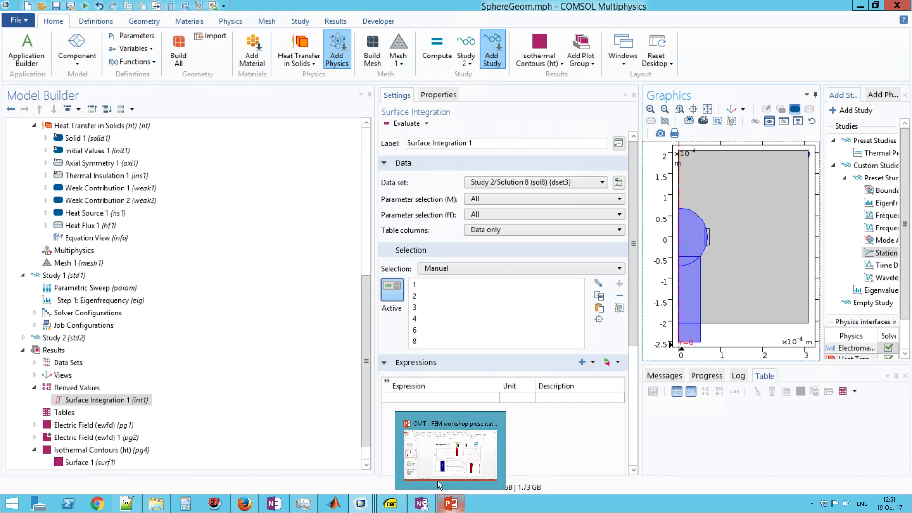
- Switch to the PowerPoint workshop presentation and copy the expression ThermalSD*2*pi*r from the Heat Transfer summary slide
click(450, 503)
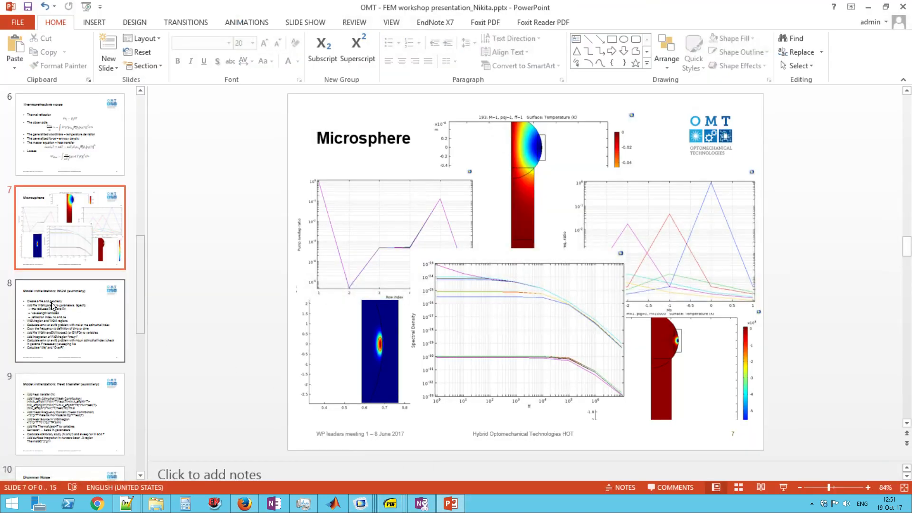
click(67, 327)
click(107, 409)
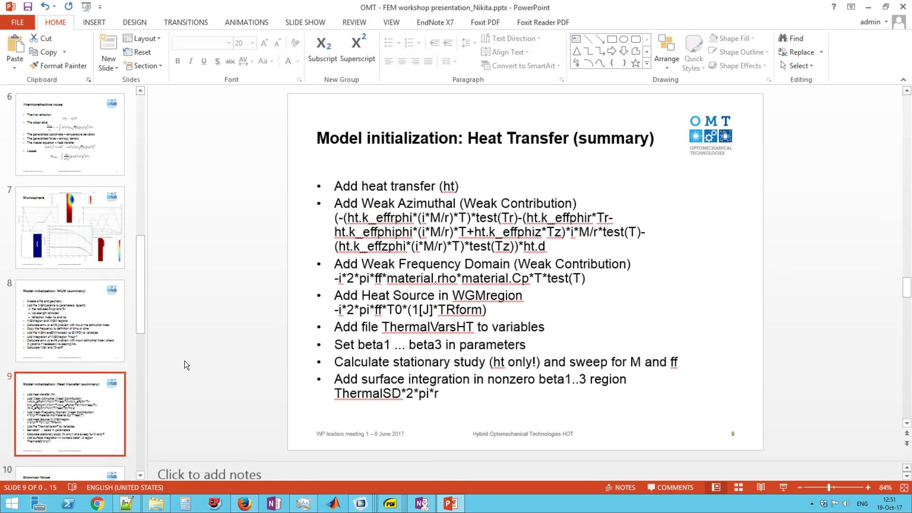
scroll(184, 361, down, 1)
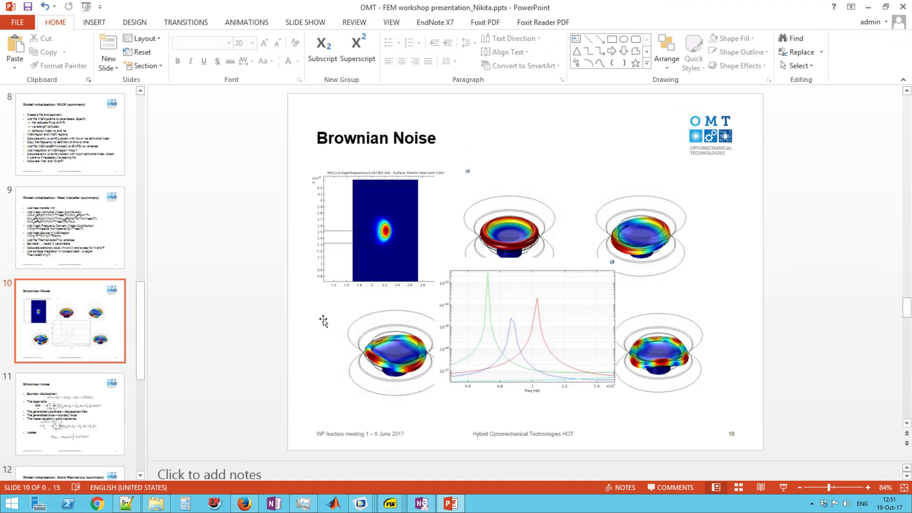
click(112, 235)
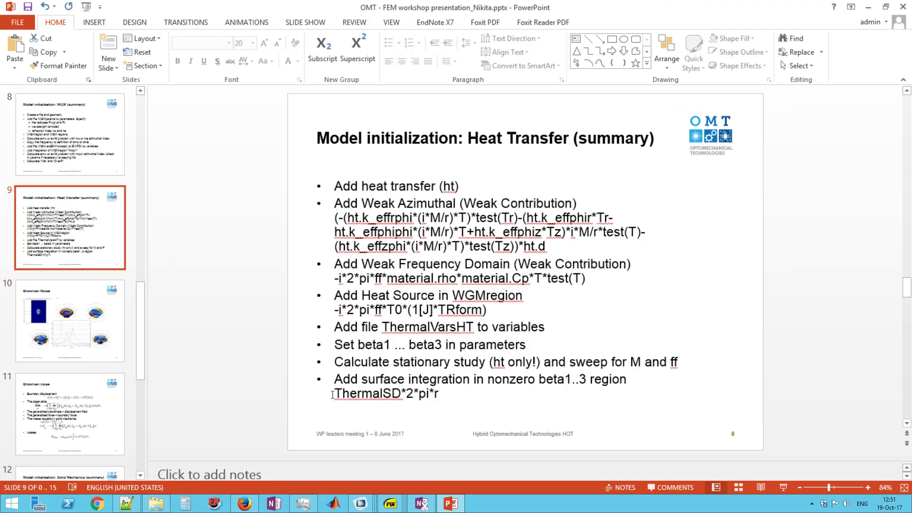
drag(346, 391, 443, 392)
key(ctrl+c)
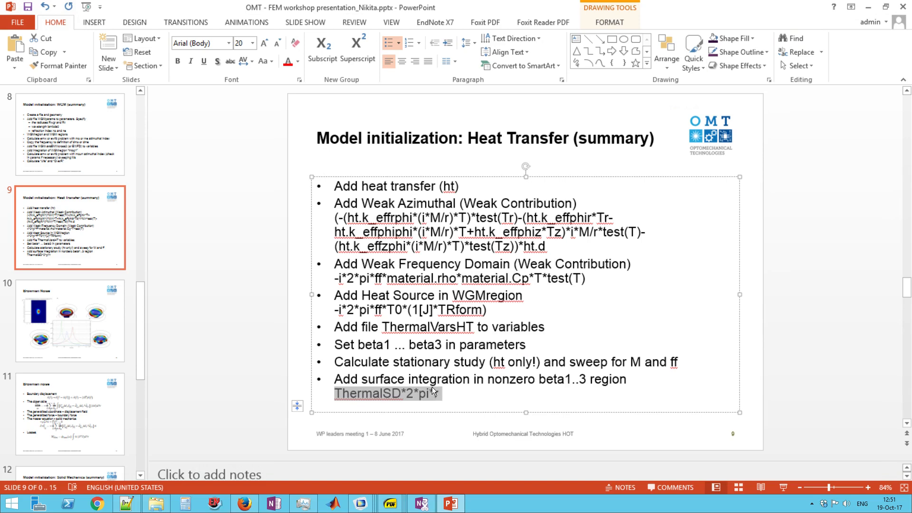
- Return to COMSOL, enter ThermalSD*2*pi*r as the expression of Surface Integration 1, and evaluate it
click(869, 10)
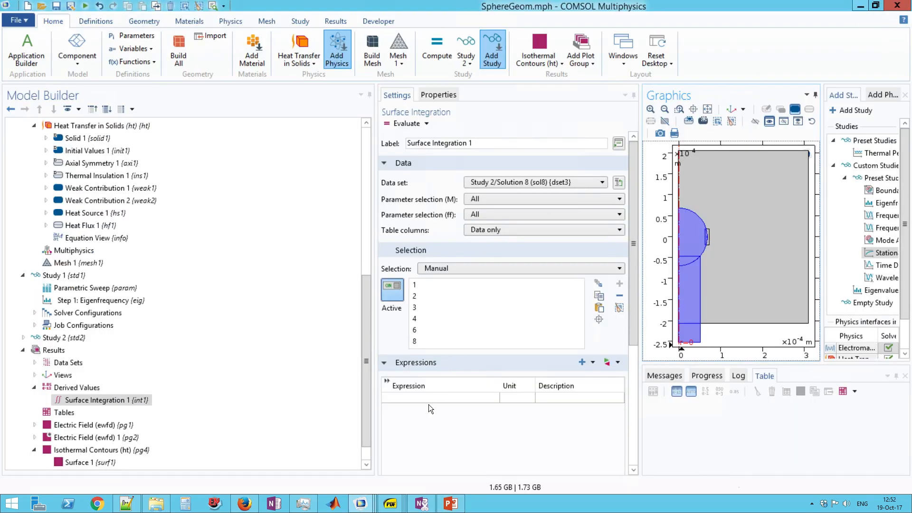
click(426, 402)
click(426, 401)
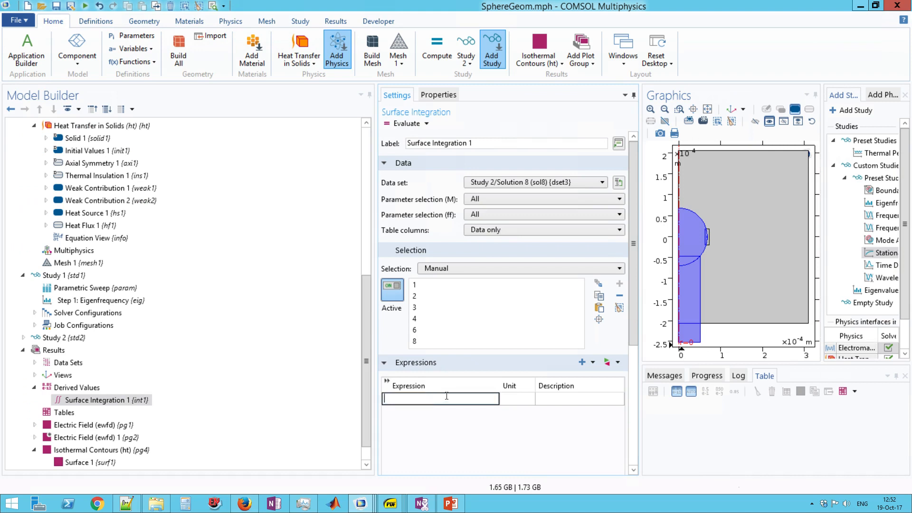
key(ctrl+v)
click(455, 419)
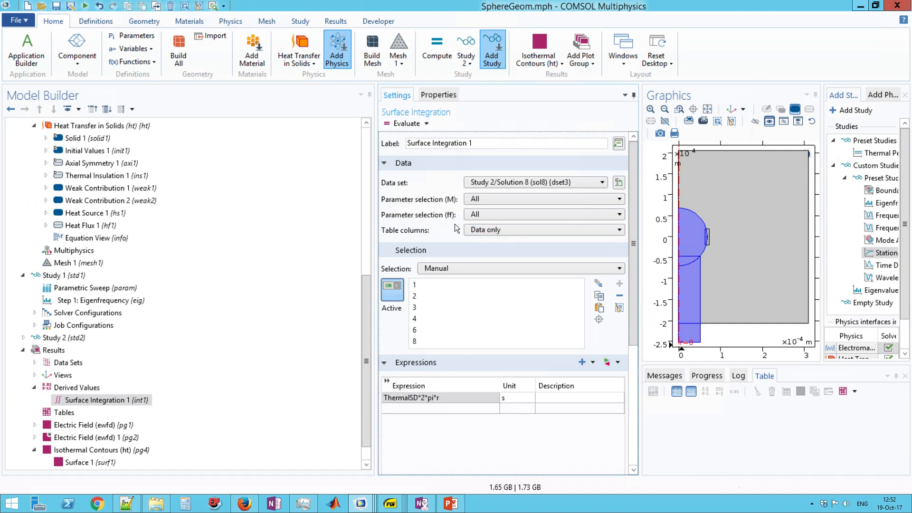
click(394, 123)
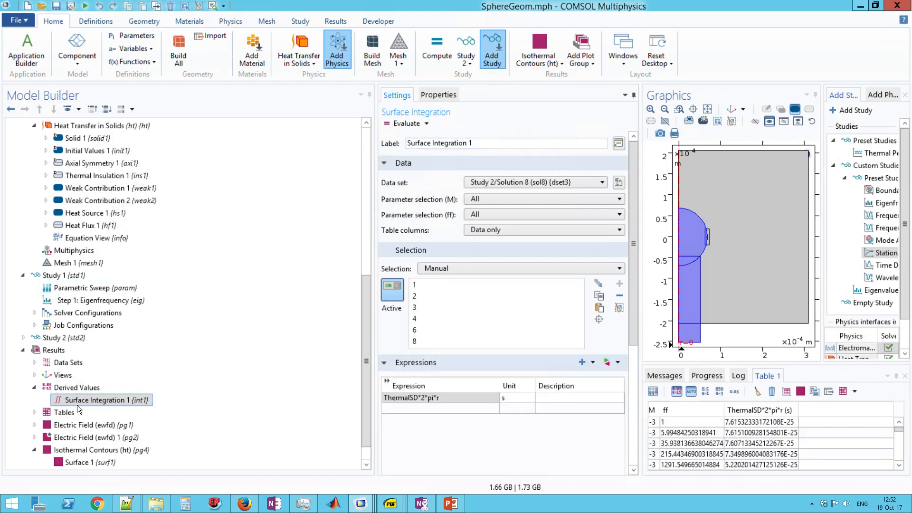
- Change Table 1 to the Filled presentation format with ff as rows and M as columns, and update it
scroll(57, 333, down, 1)
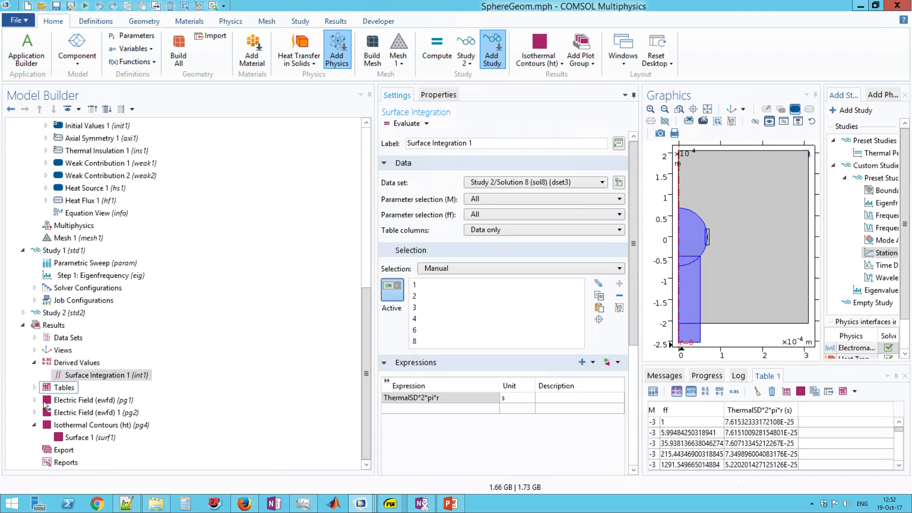
click(34, 387)
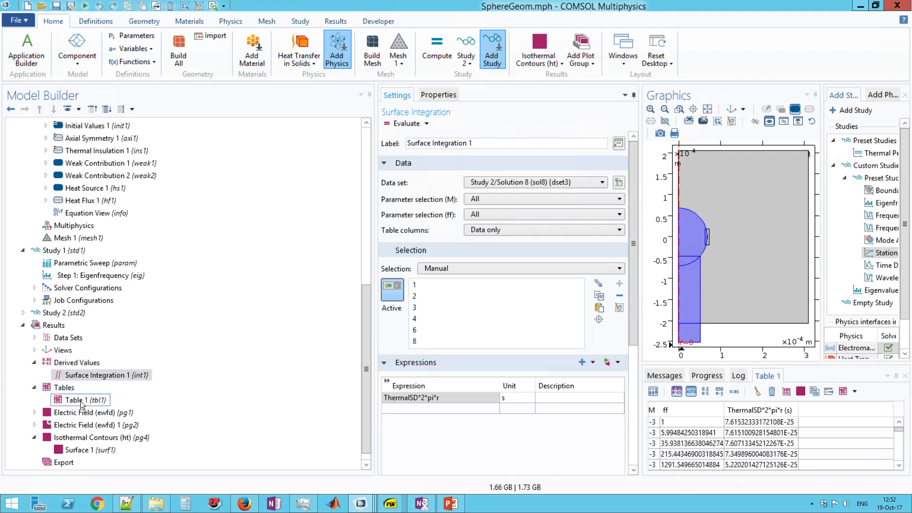
click(69, 403)
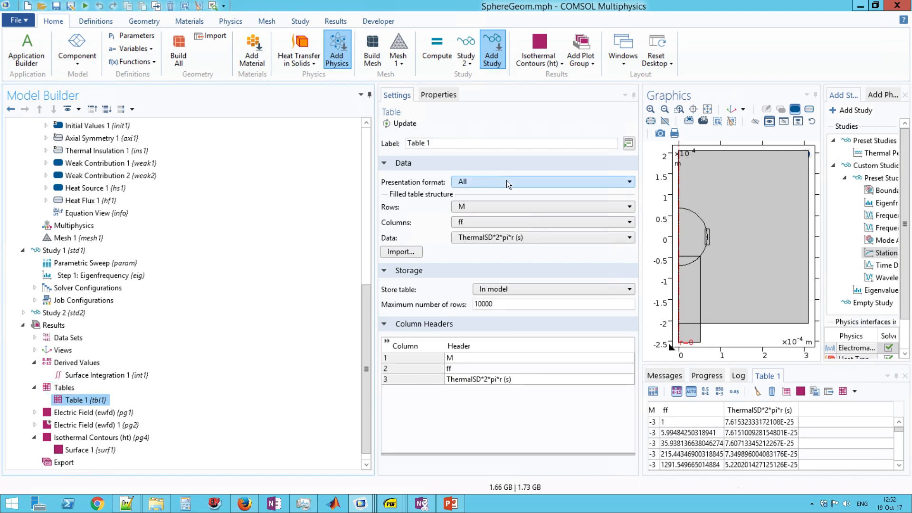
click(495, 180)
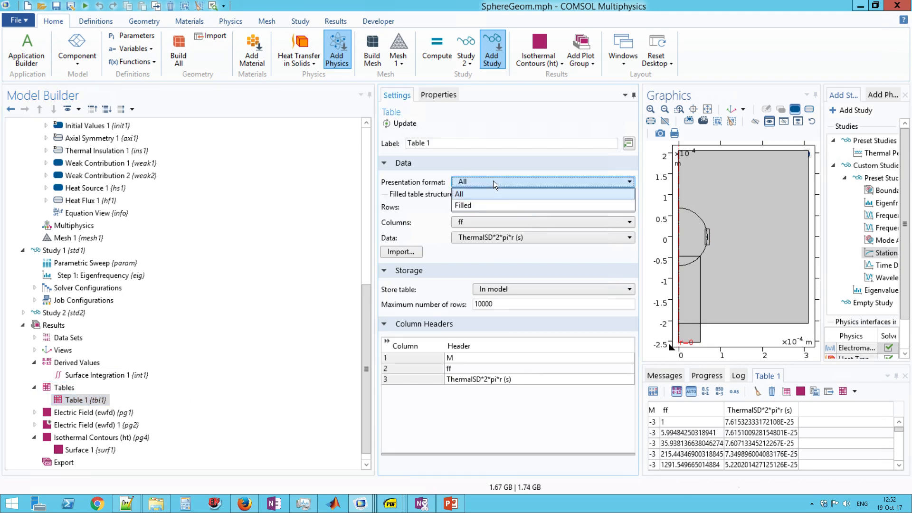
click(473, 205)
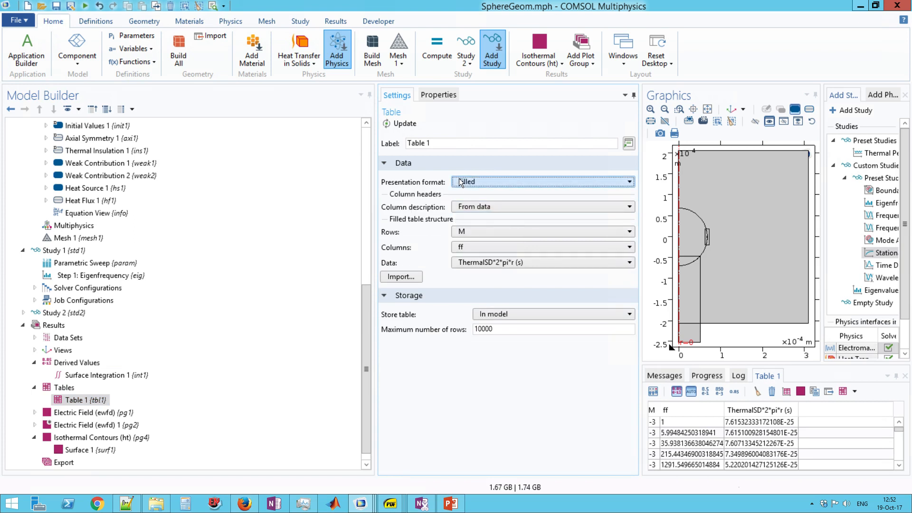
click(472, 230)
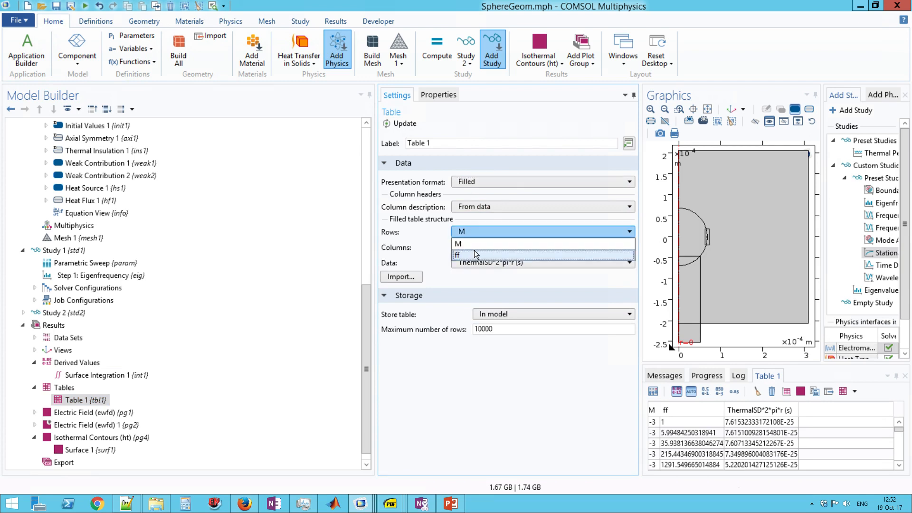
click(474, 250)
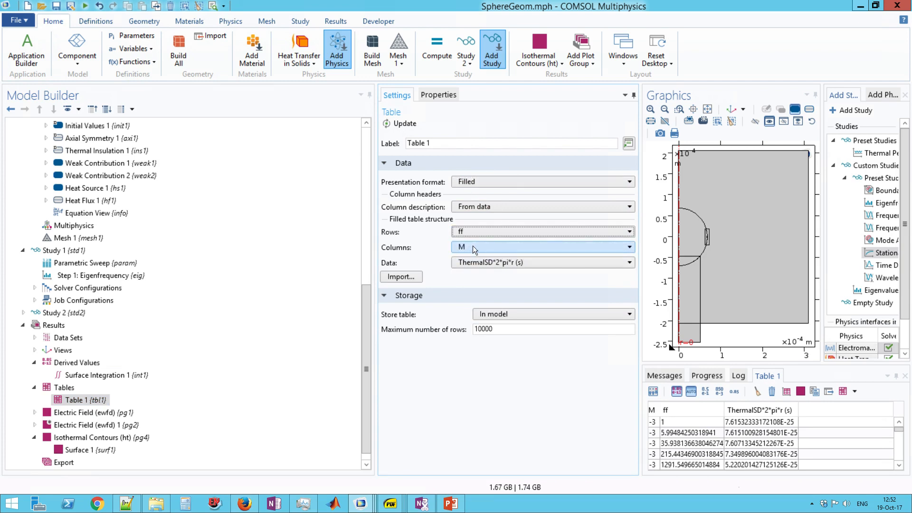
click(403, 126)
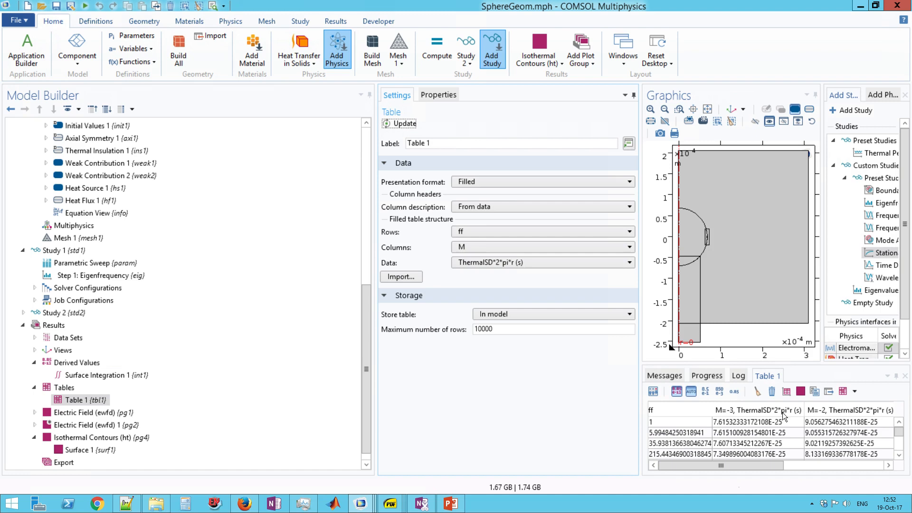
click(46, 325)
right_click(46, 325)
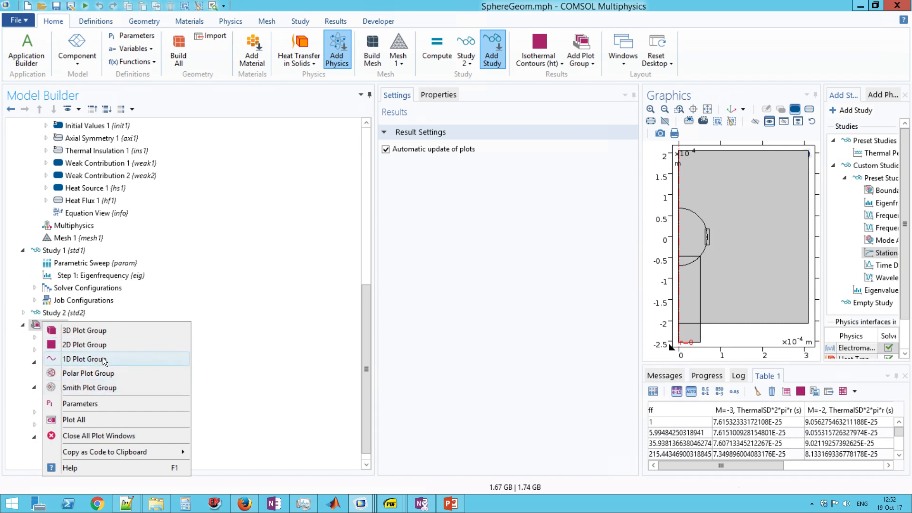
click(340, 363)
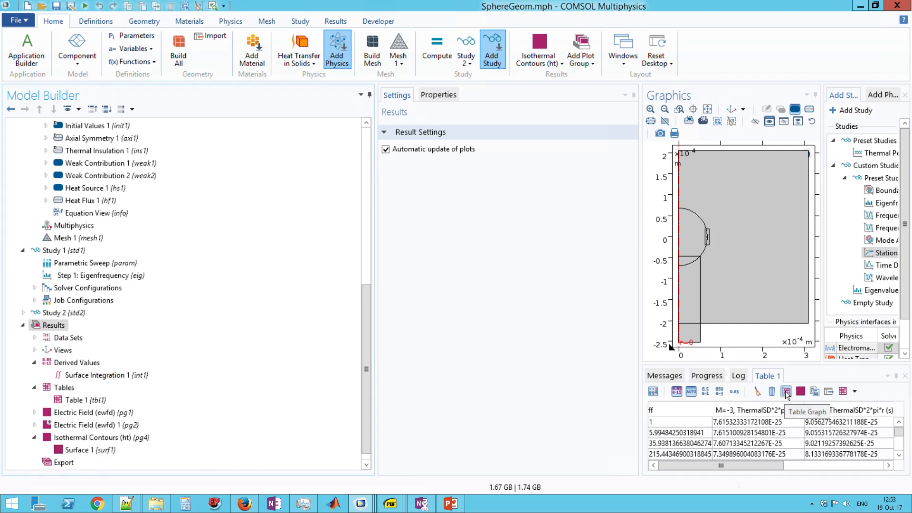
- Plot Table 1 as a table graph with logarithmic x and y axes and inspect the low-frequency part of the curves
click(787, 392)
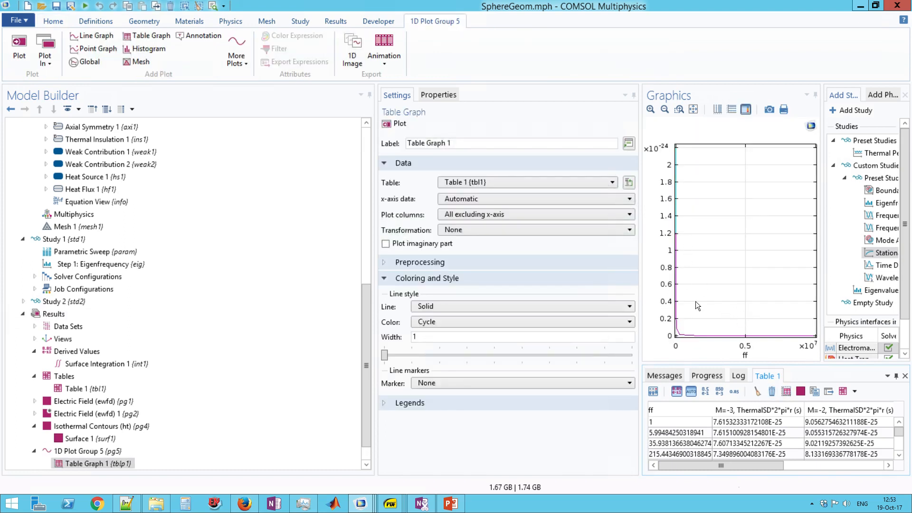
click(734, 113)
click(721, 109)
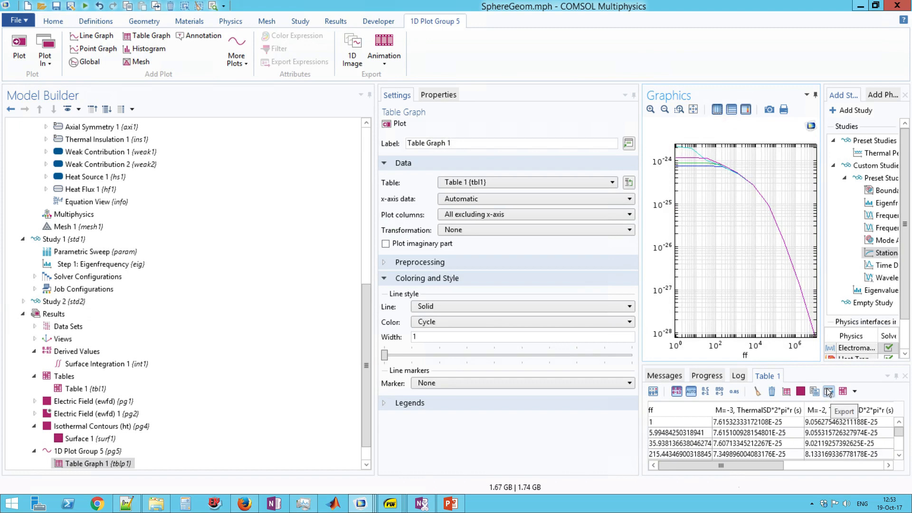
click(678, 112)
drag(756, 200, 660, 141)
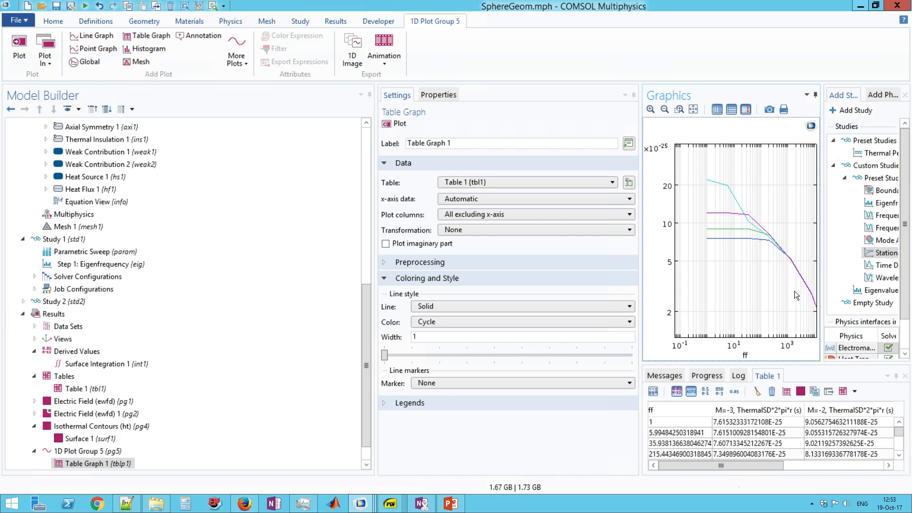
drag(795, 291, 734, 251)
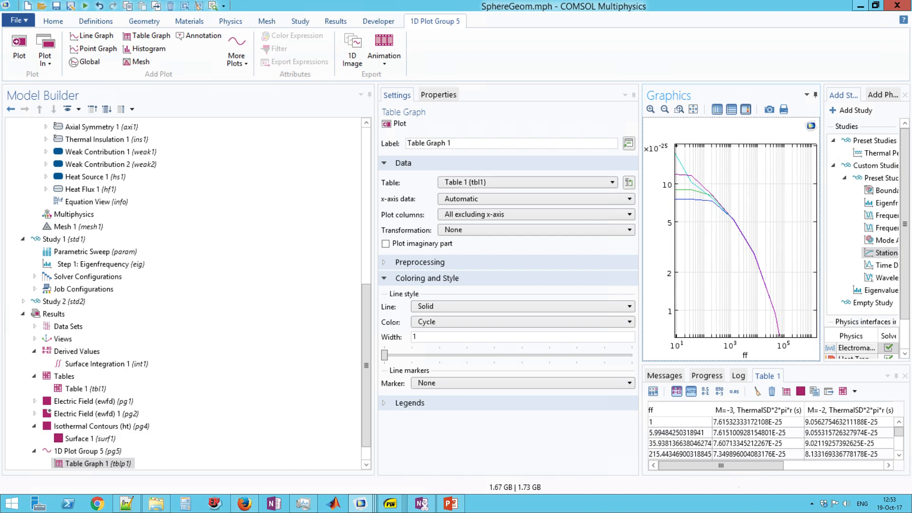
mouse_move(251, 505)
drag(680, 158, 694, 164)
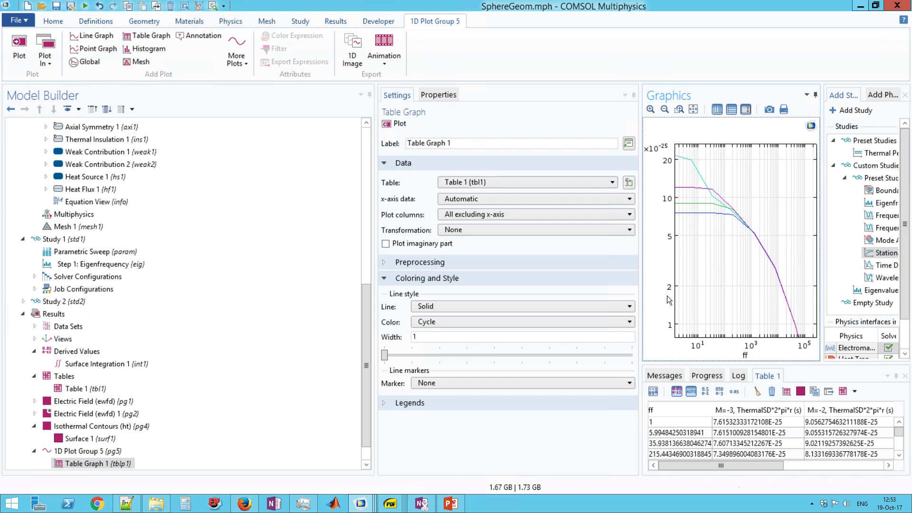
- Set the table graph's plot columns to Manual, choose only the M=0, ThermalSD*2*pi*r (s) column, and replot it
click(496, 228)
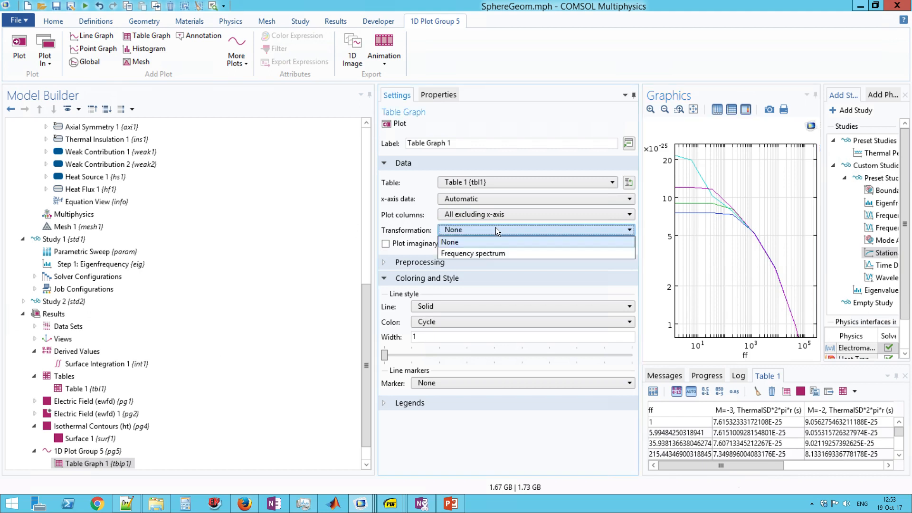
click(495, 225)
click(495, 214)
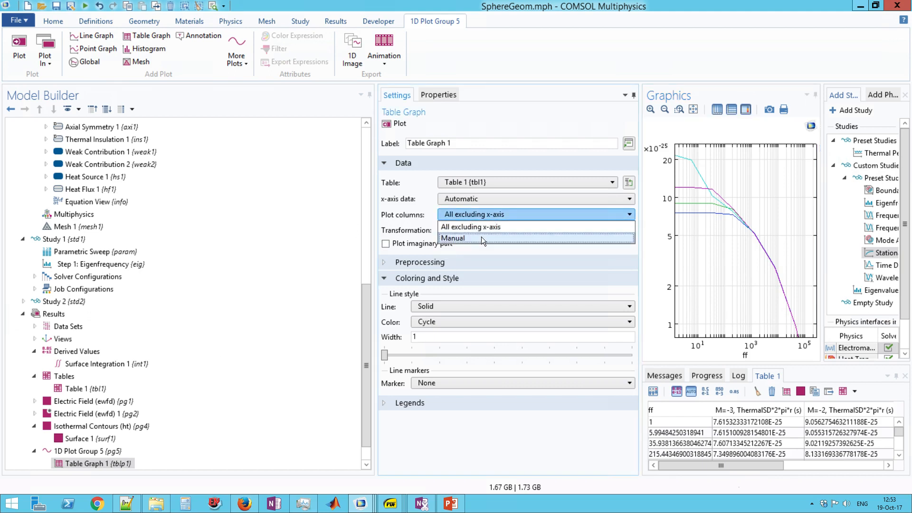
click(460, 212)
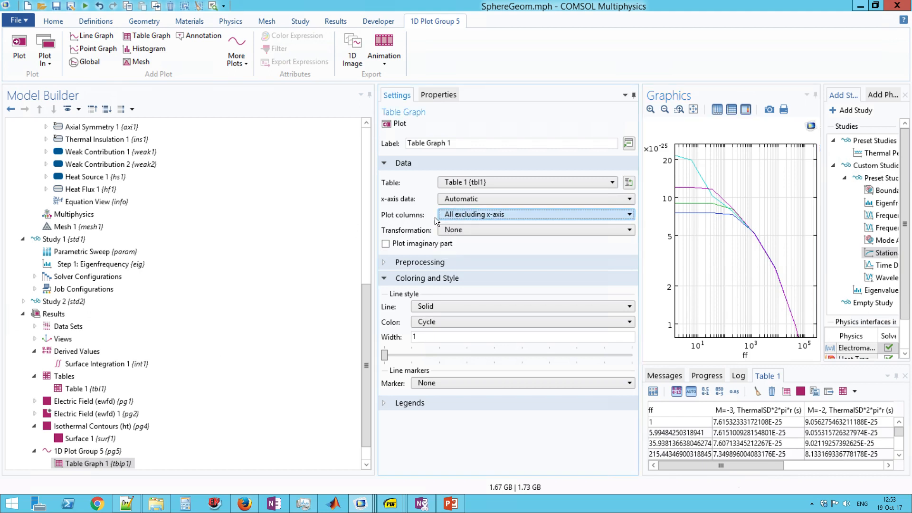
click(458, 214)
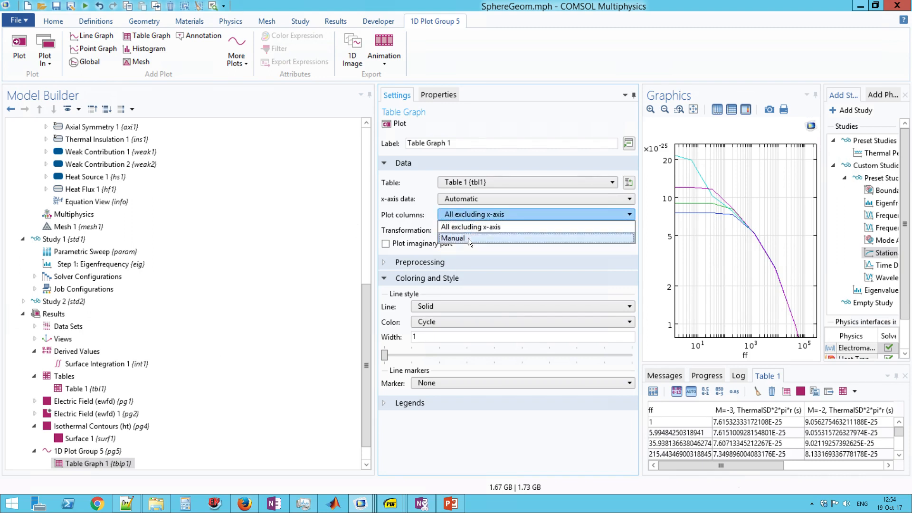
click(469, 237)
click(423, 256)
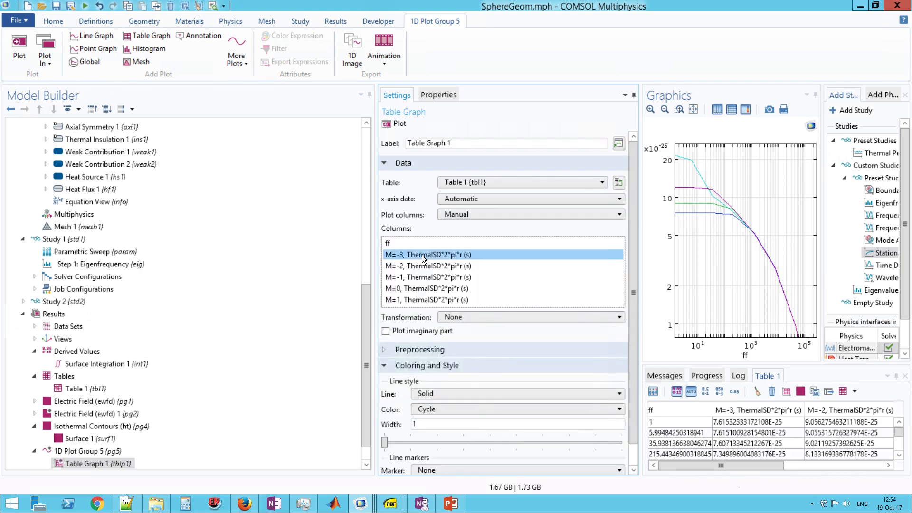
click(424, 291)
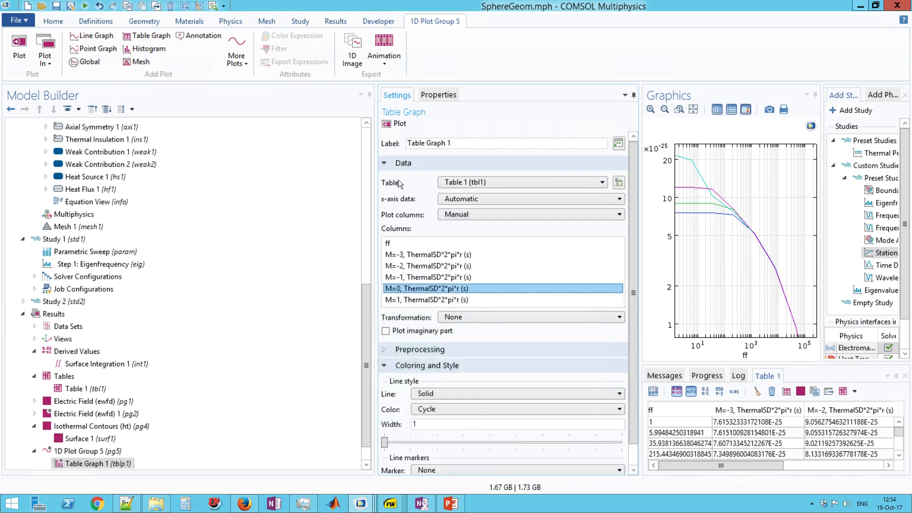
click(390, 124)
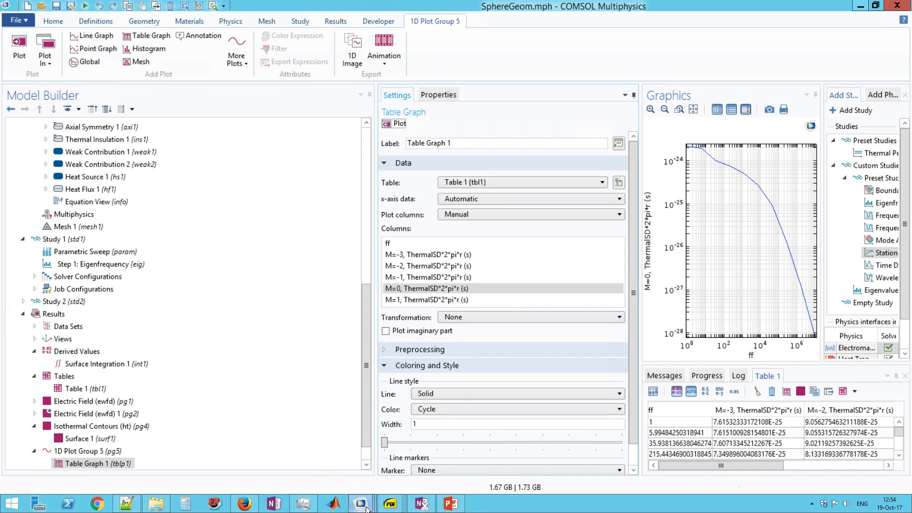
- Add a Global Evaluation under Derived Values
mouse_move(366, 509)
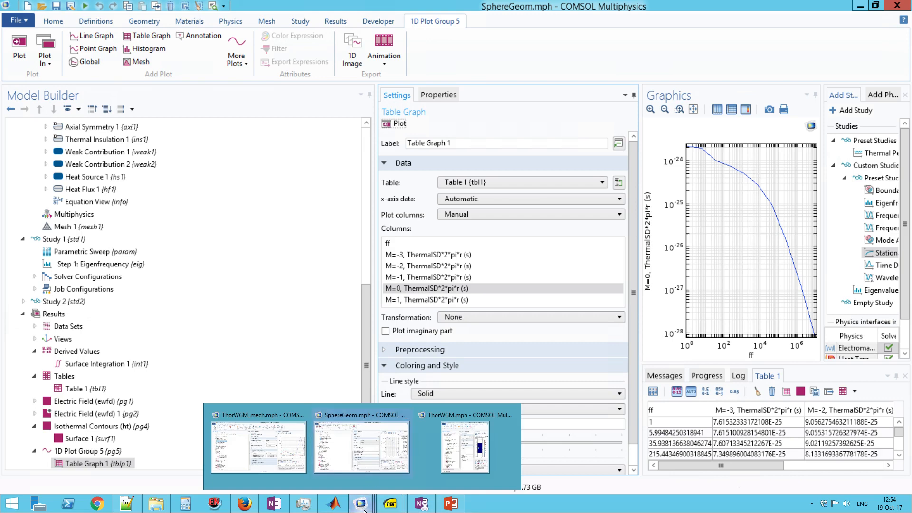
right_click(61, 352)
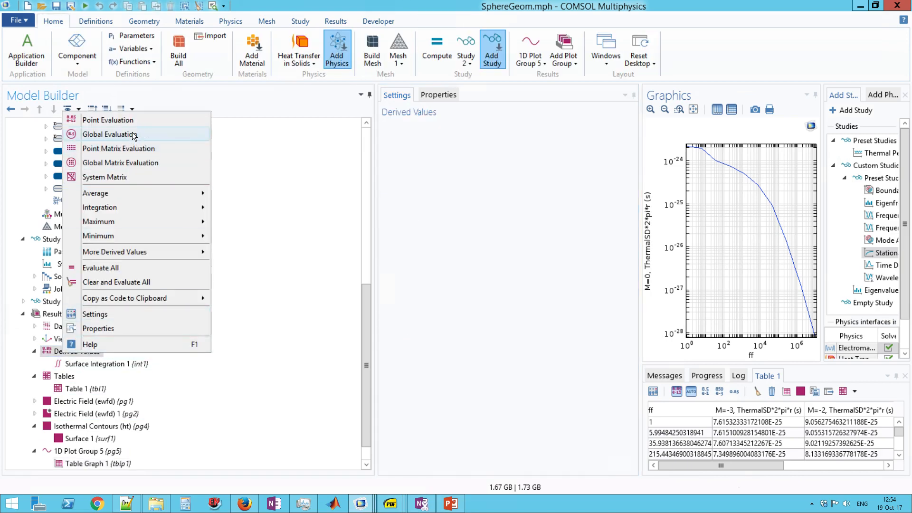
click(132, 134)
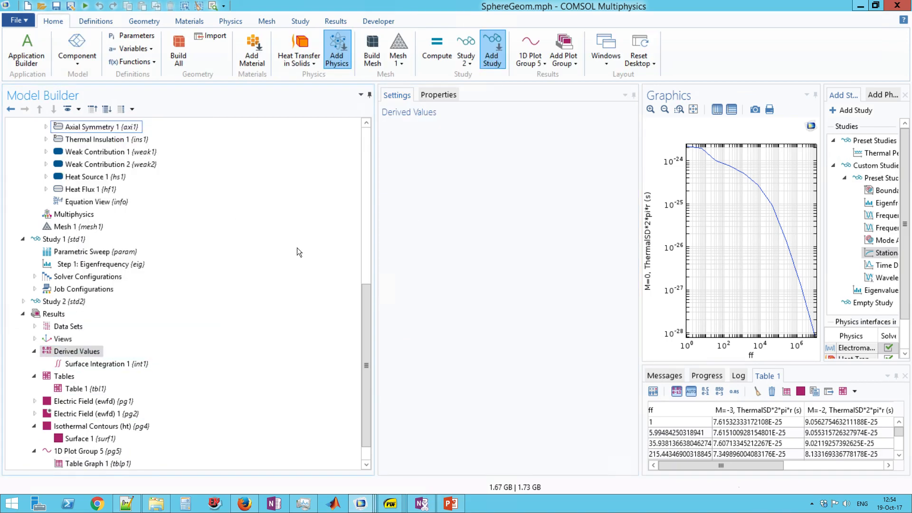
- Review the definitions in Variables 2 and Variables 1, checking the expressions for PumpF, OverR and Afec
scroll(357, 159, up, 7)
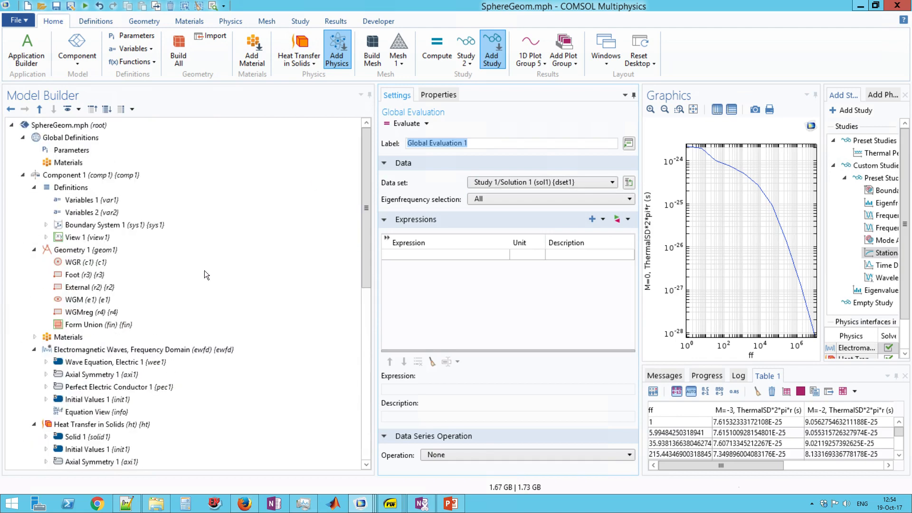
click(96, 213)
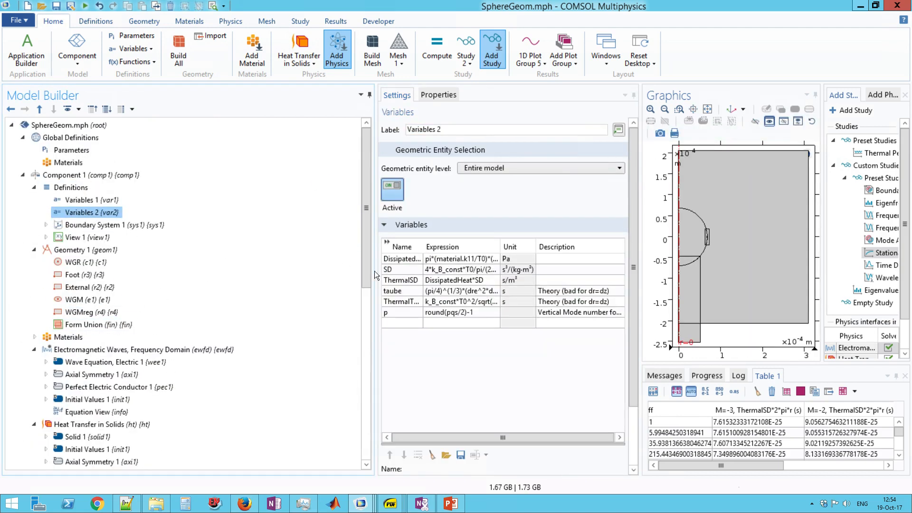
click(93, 201)
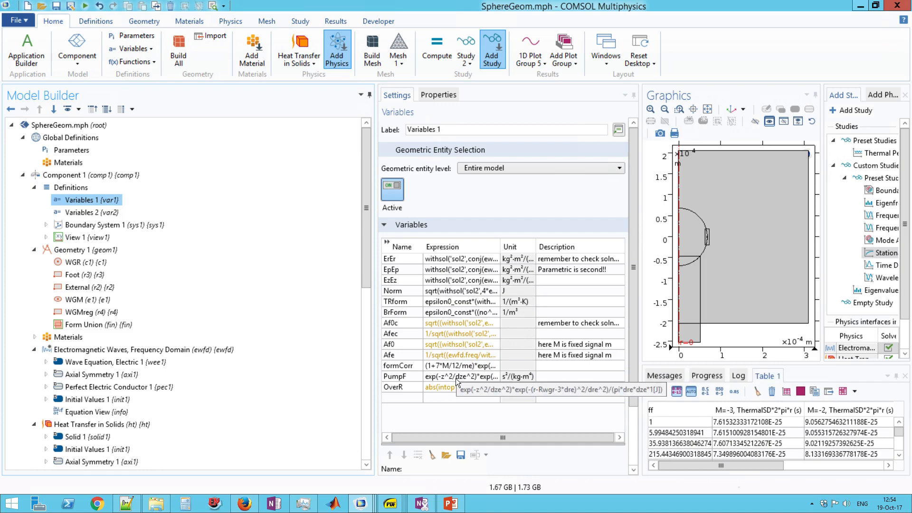
click(406, 386)
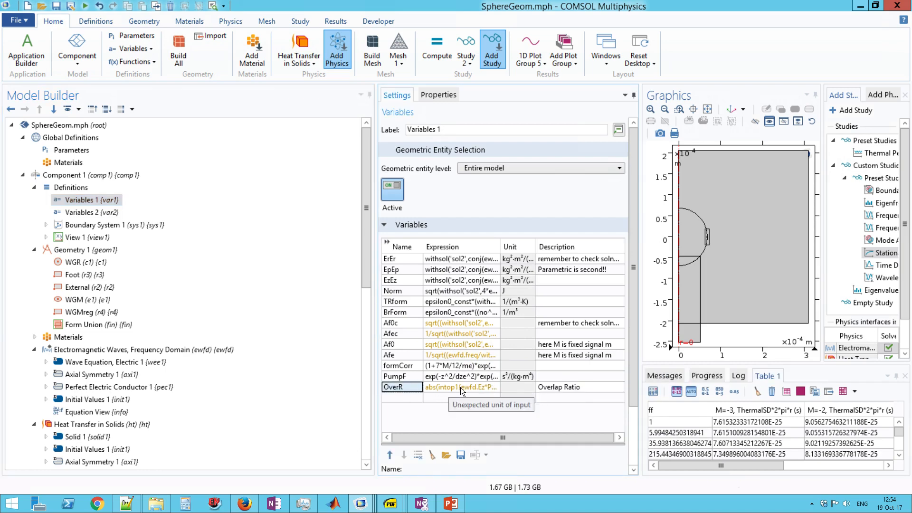
click(429, 389)
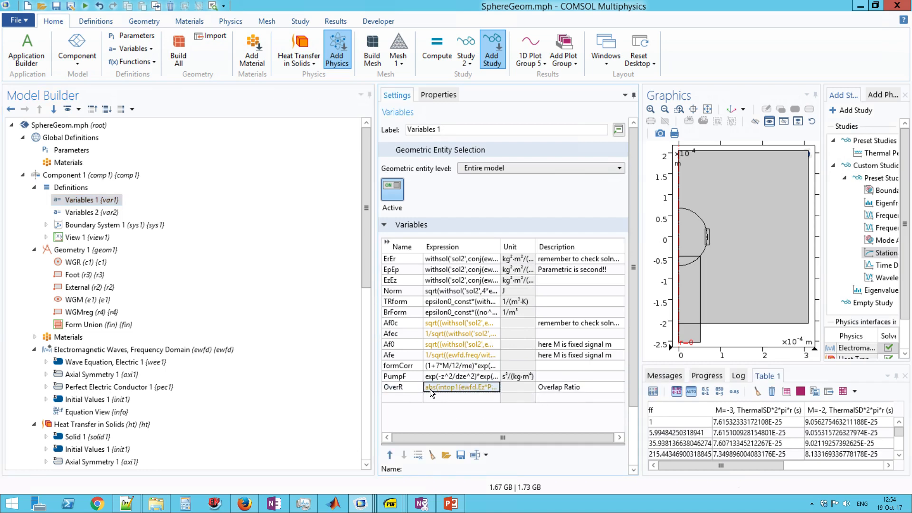
click(395, 335)
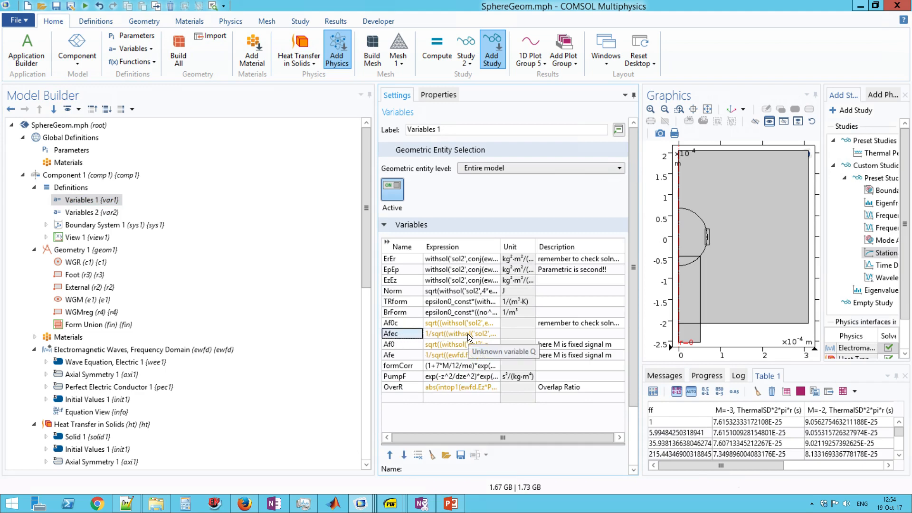
scroll(352, 383, down, 7)
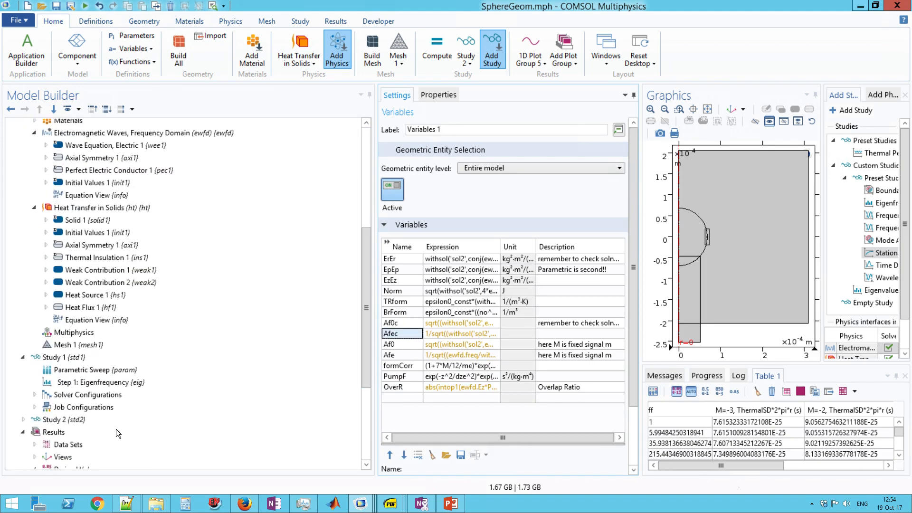
- Insert the component variable OverR (Overlap Ratio) as the expression of Global Evaluation 1
click(87, 381)
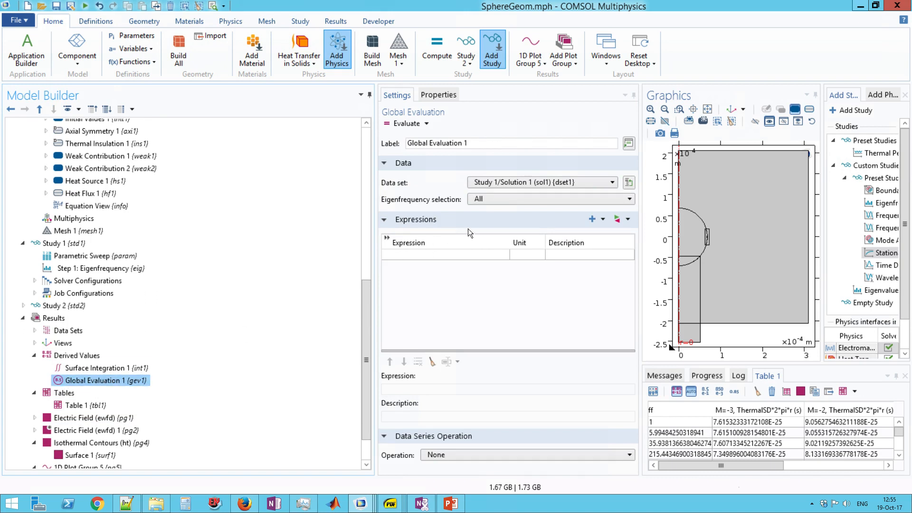
click(444, 256)
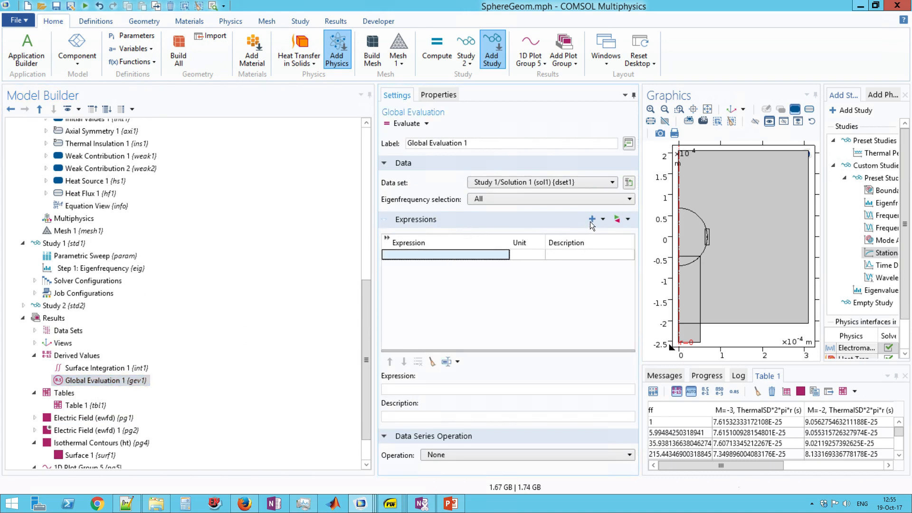
click(627, 221)
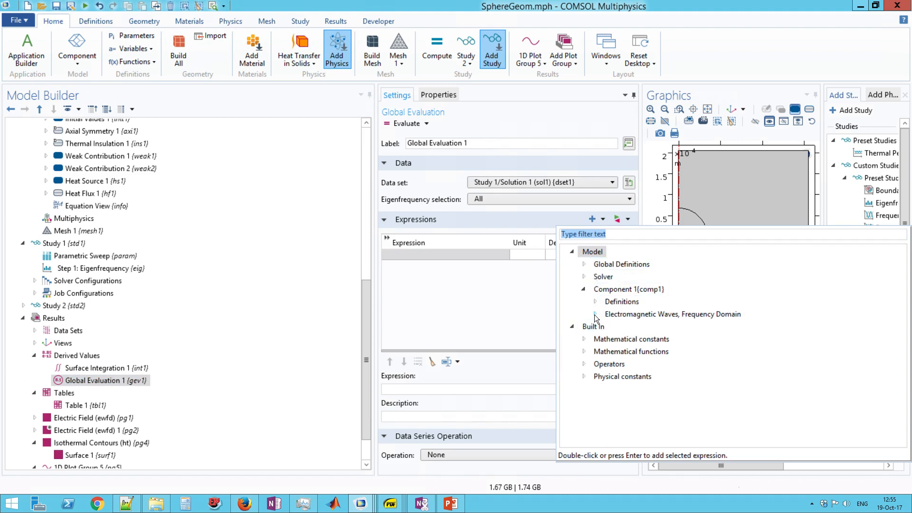
click(596, 302)
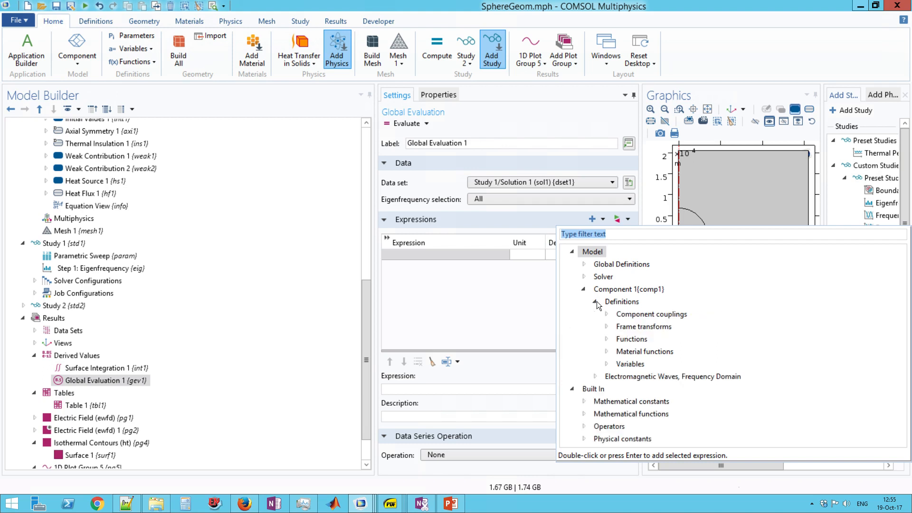
click(606, 364)
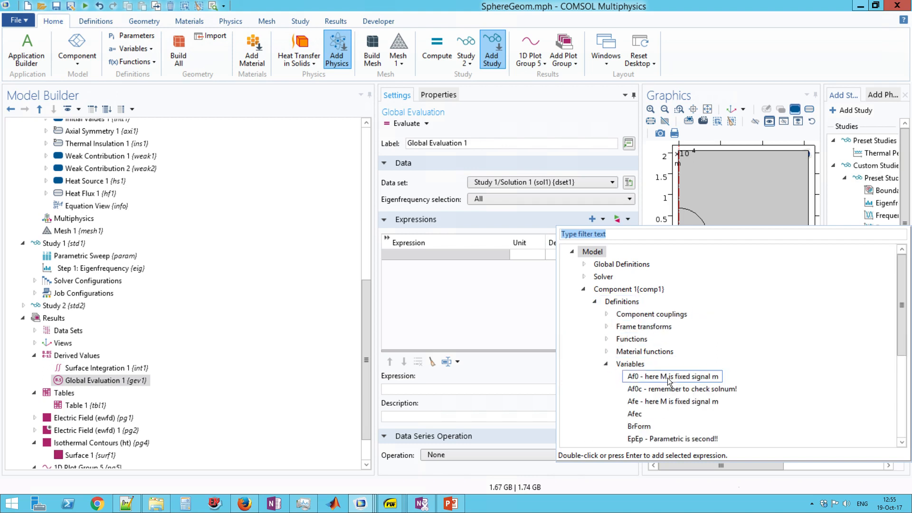
scroll(672, 378, down, 2)
scroll(673, 378, down, 1)
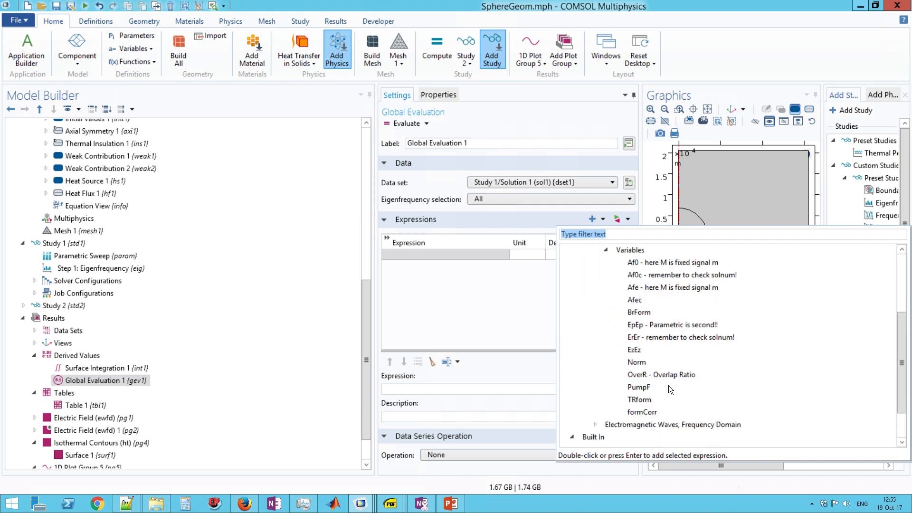
click(659, 374)
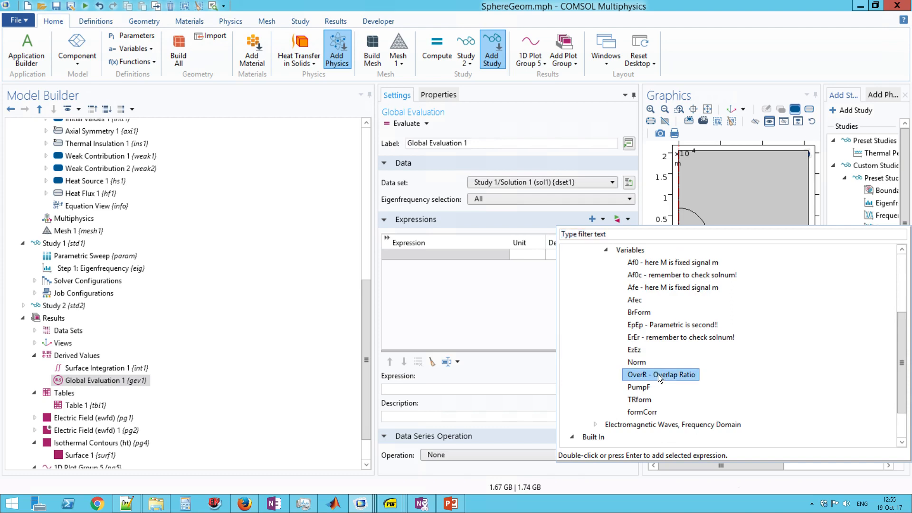
double_click(657, 375)
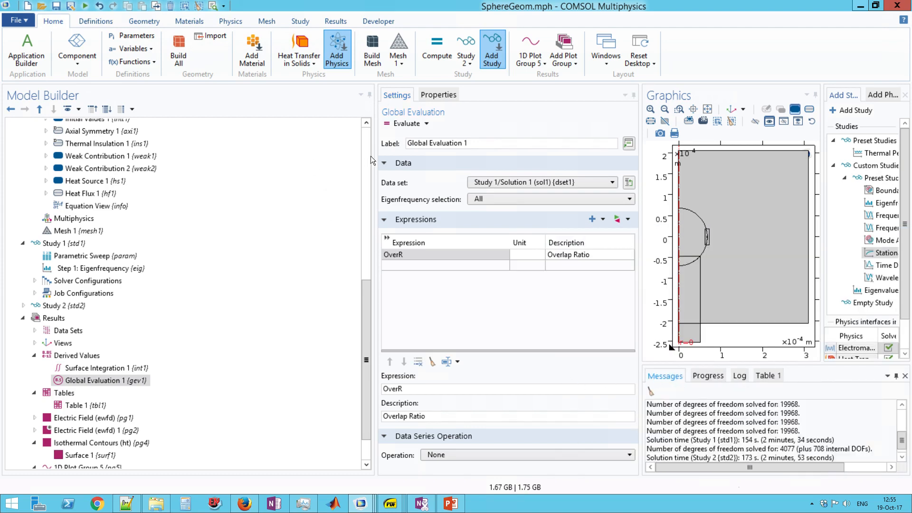
- Try to evaluate OverR in Global Evaluation 1, then set its data set to Study 2/Solution 8 (sol8) and evaluate again
click(398, 123)
click(509, 274)
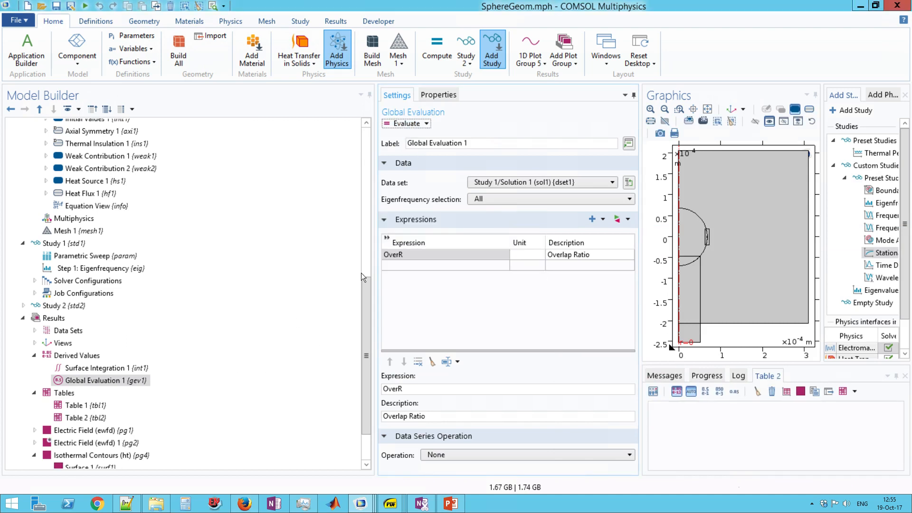
click(501, 183)
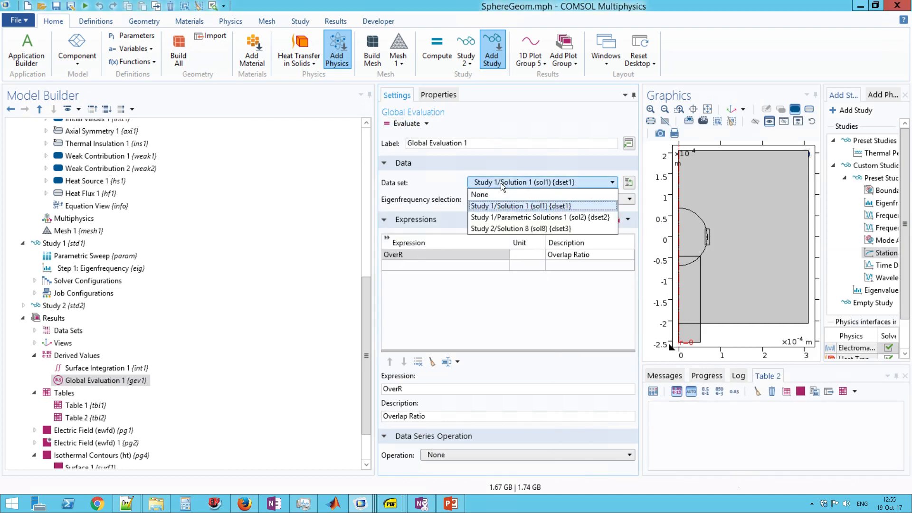
click(518, 228)
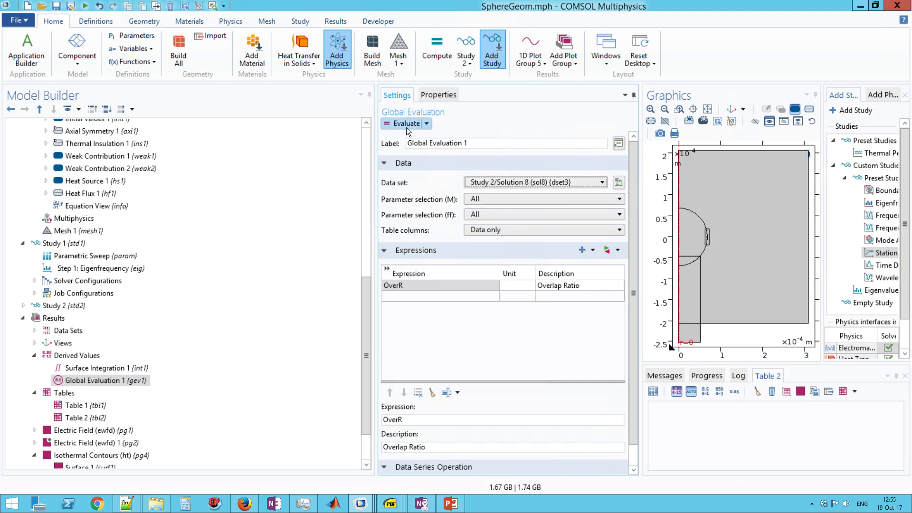
click(406, 124)
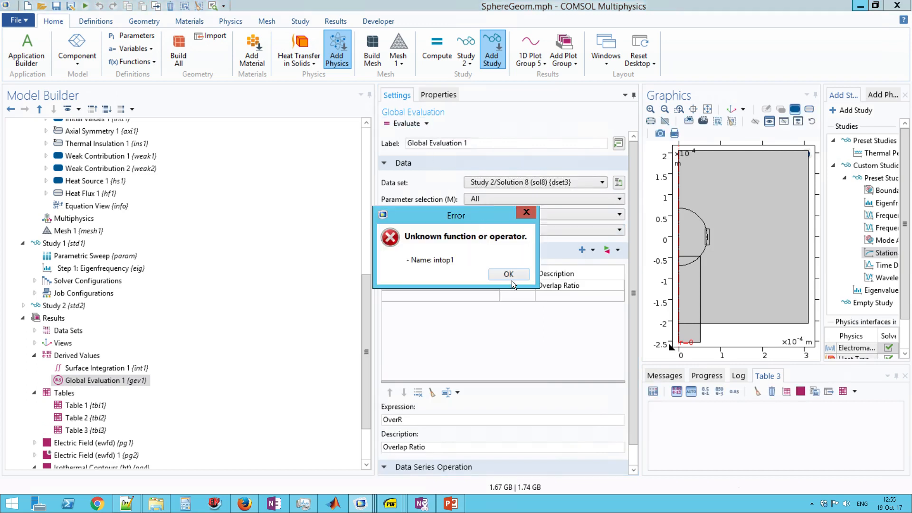
click(508, 275)
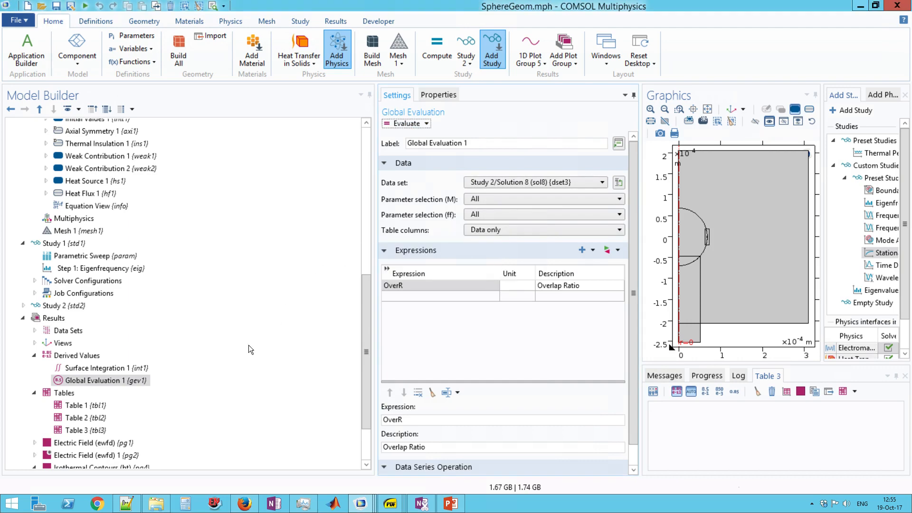
- Add an Integration component coupling under the Definitions of Component 1
scroll(200, 345, up, 2)
scroll(184, 340, up, 3)
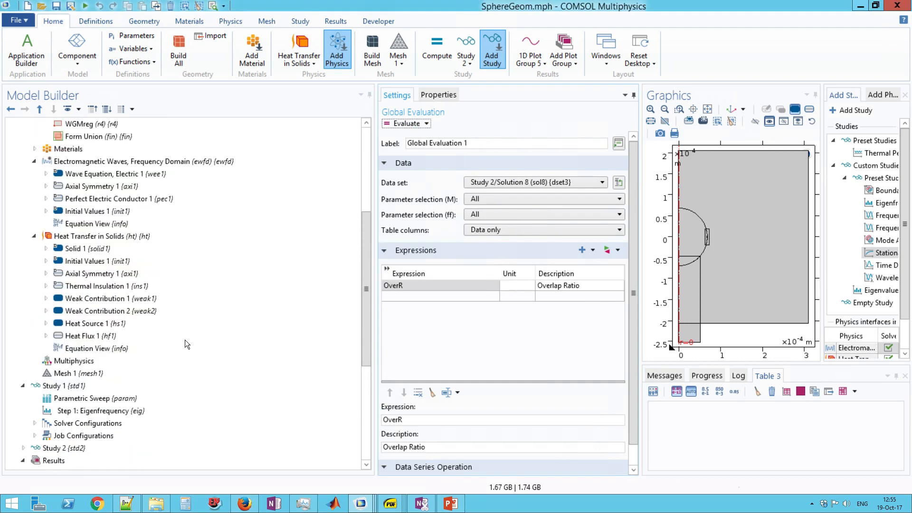
scroll(189, 336, down, 5)
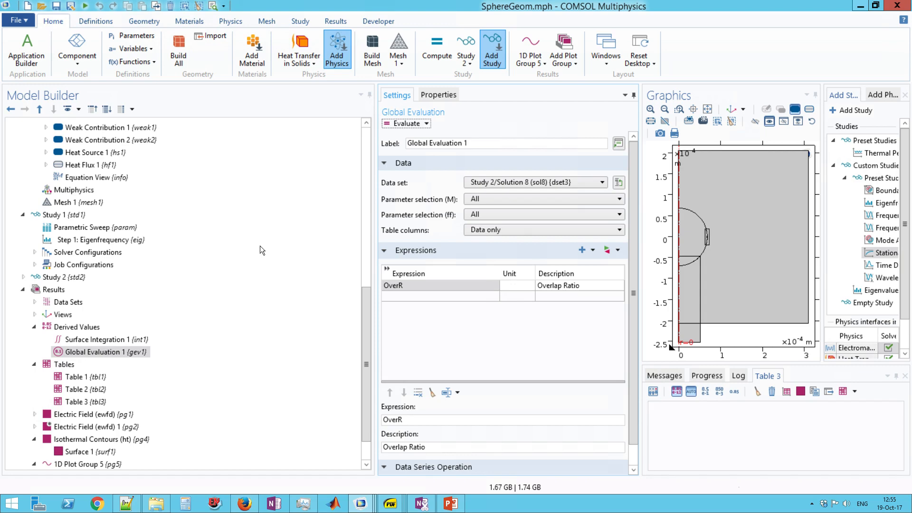
scroll(262, 244, up, 5)
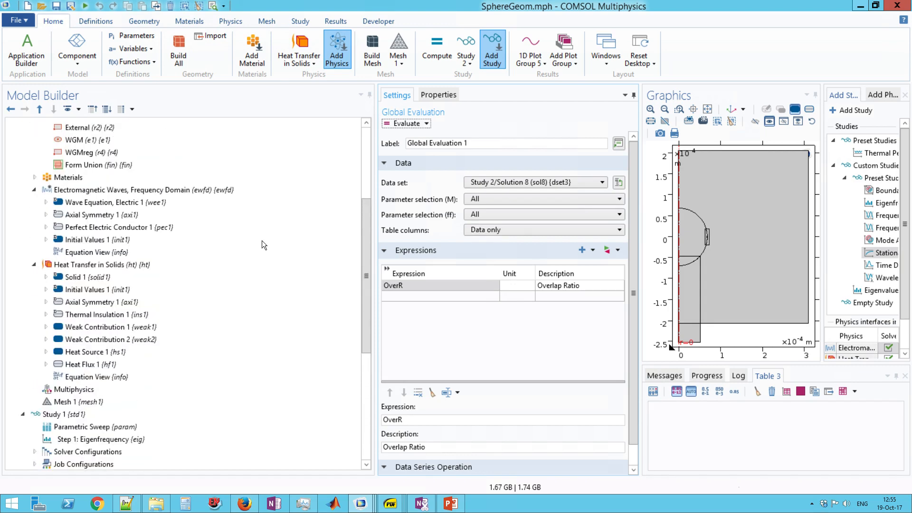
scroll(261, 242, up, 2)
scroll(204, 229, up, 3)
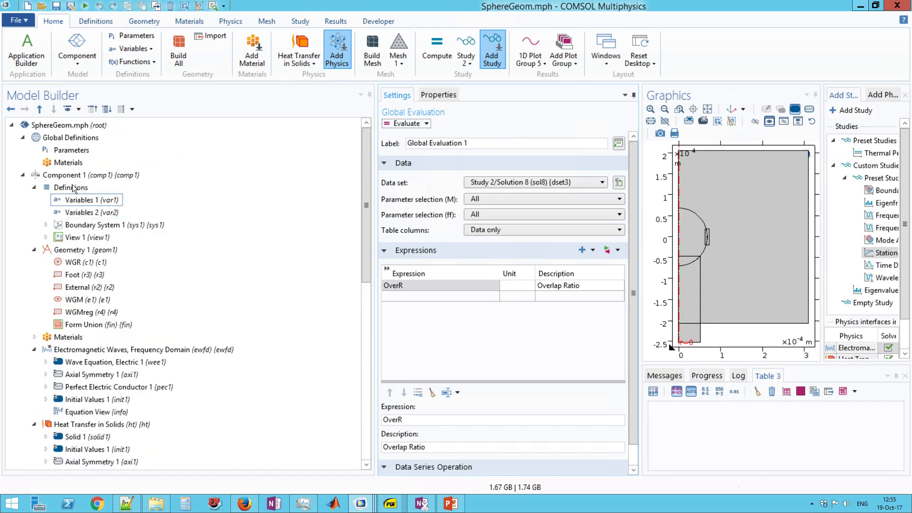
click(73, 188)
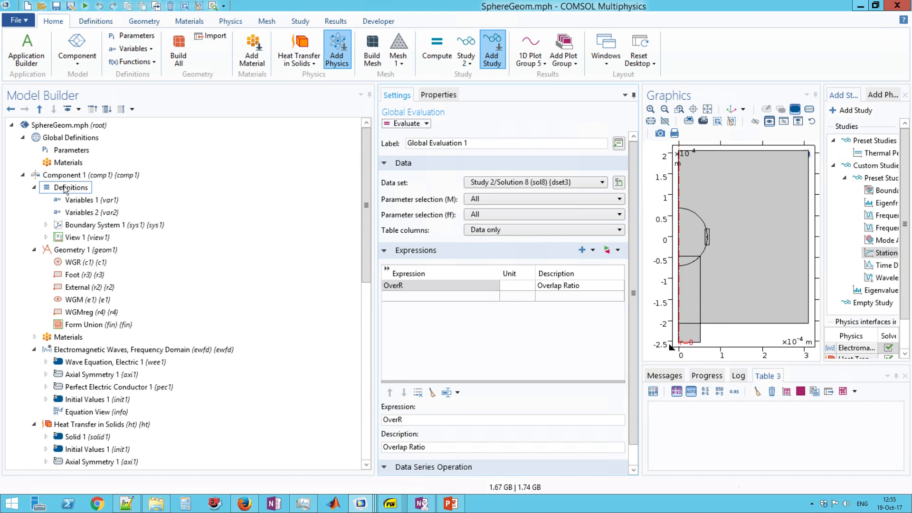
right_click(82, 190)
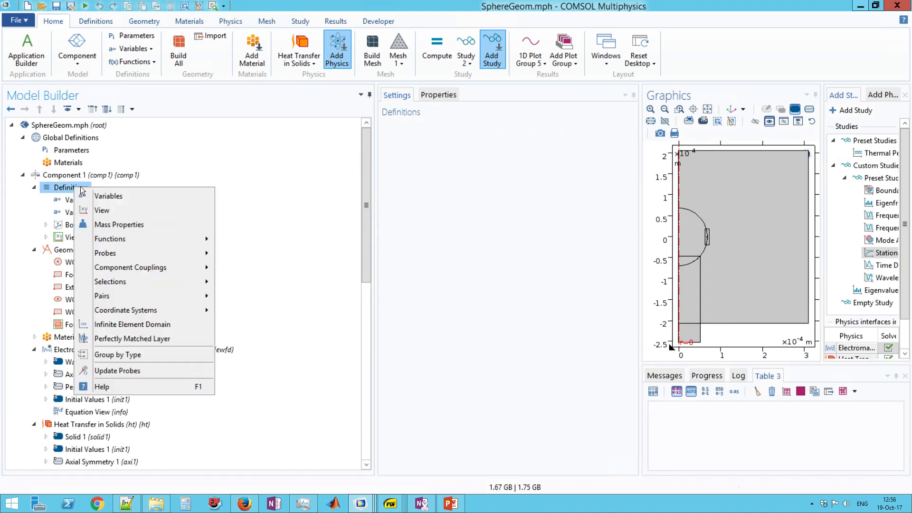
mouse_move(161, 271)
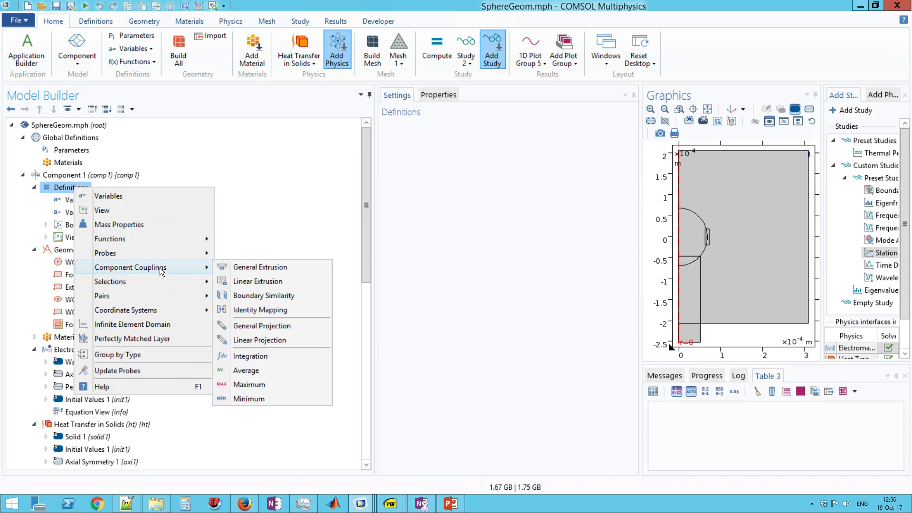
click(289, 357)
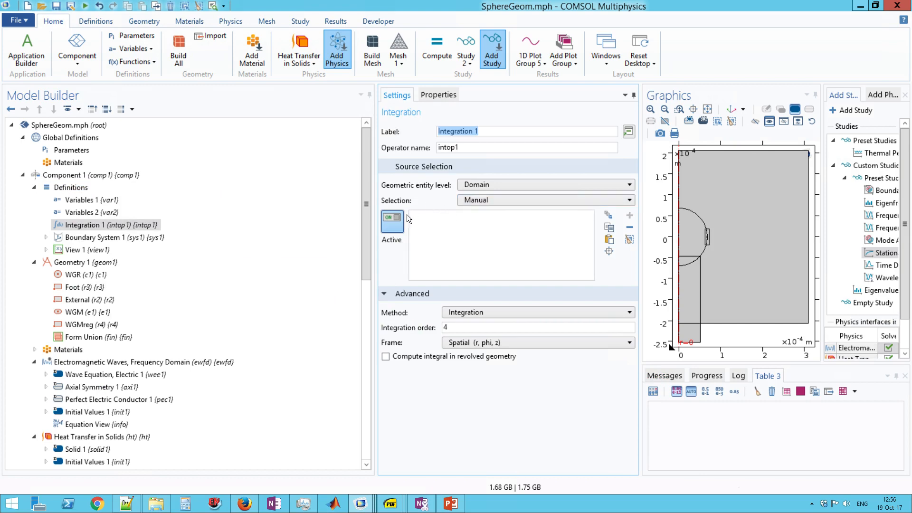
- Set the source selection of Integration 1 to the WGR domains and add the foot domains, covering domains 1, 2, 3, 4, 6 and 8
scroll(162, 343, down, 8)
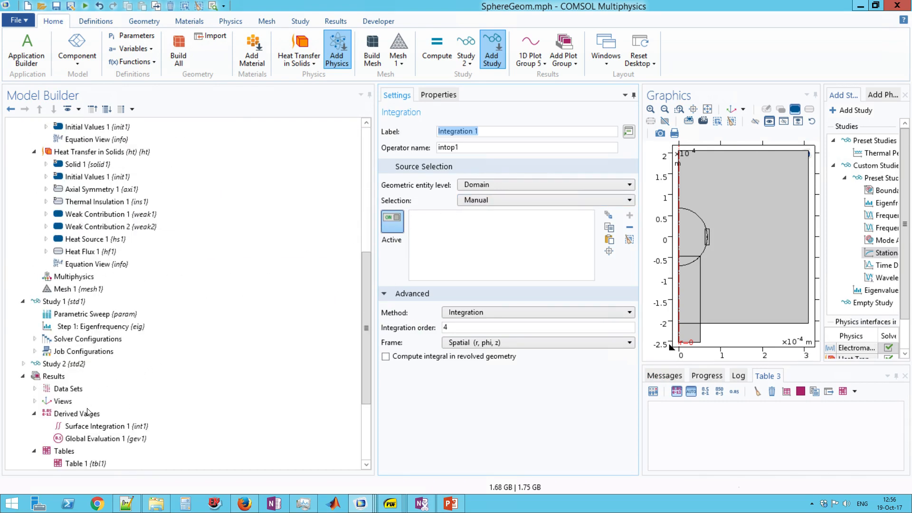
scroll(200, 276, up, 2)
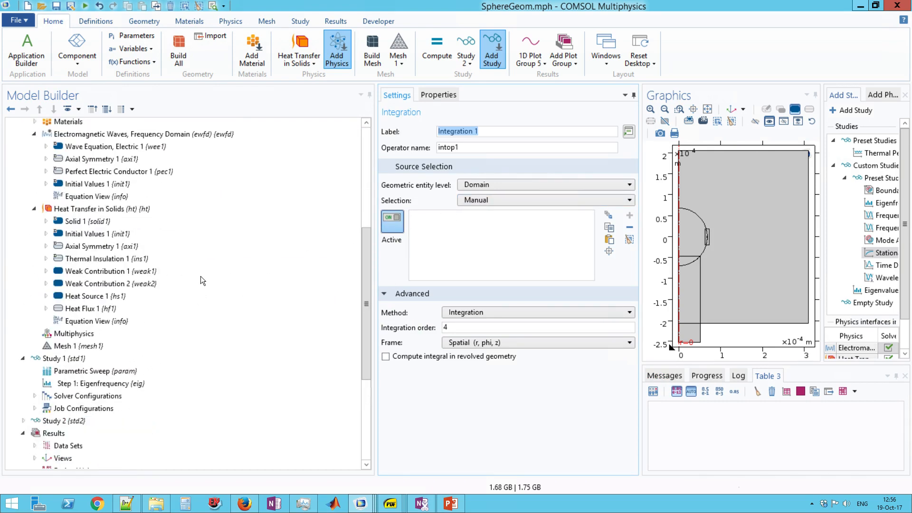
scroll(198, 277, up, 6)
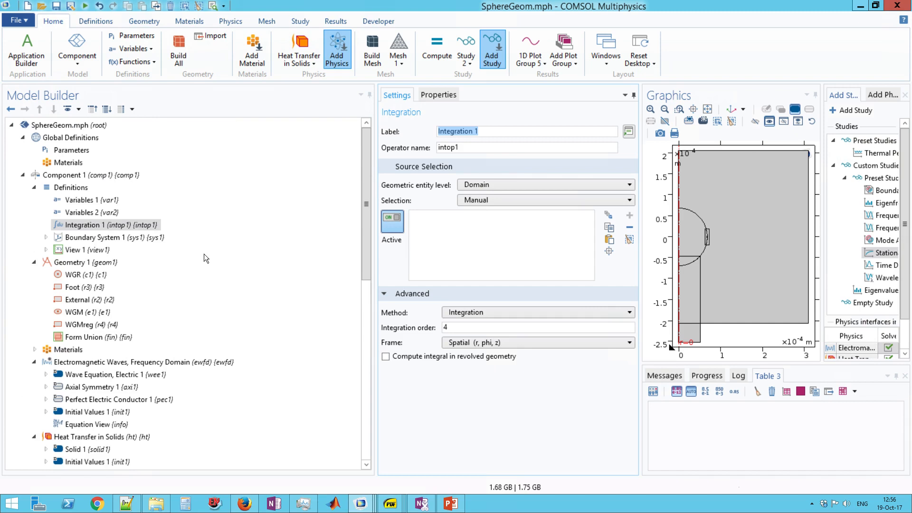
click(601, 198)
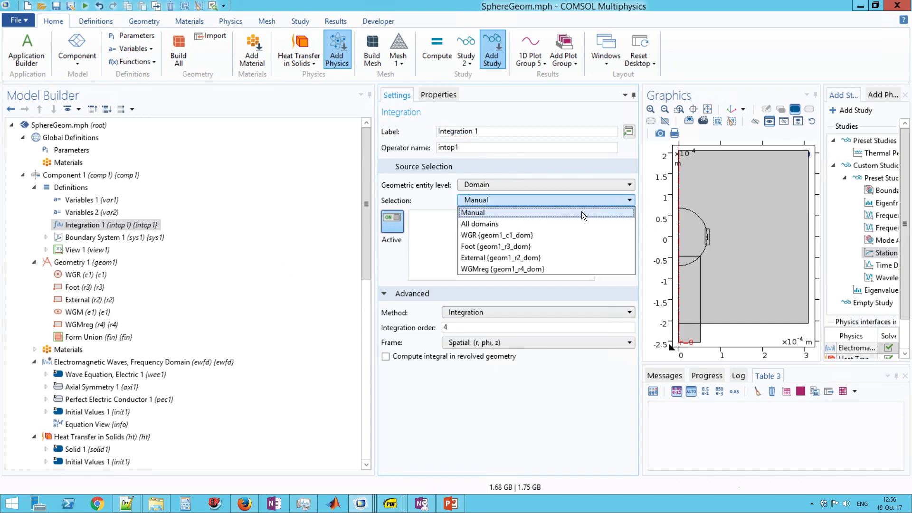
click(499, 235)
click(686, 294)
click(692, 338)
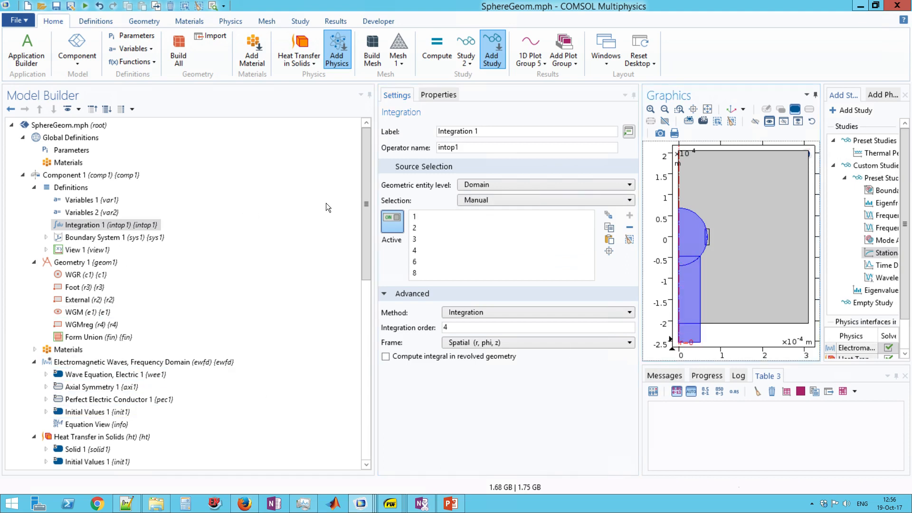
scroll(133, 392, down, 5)
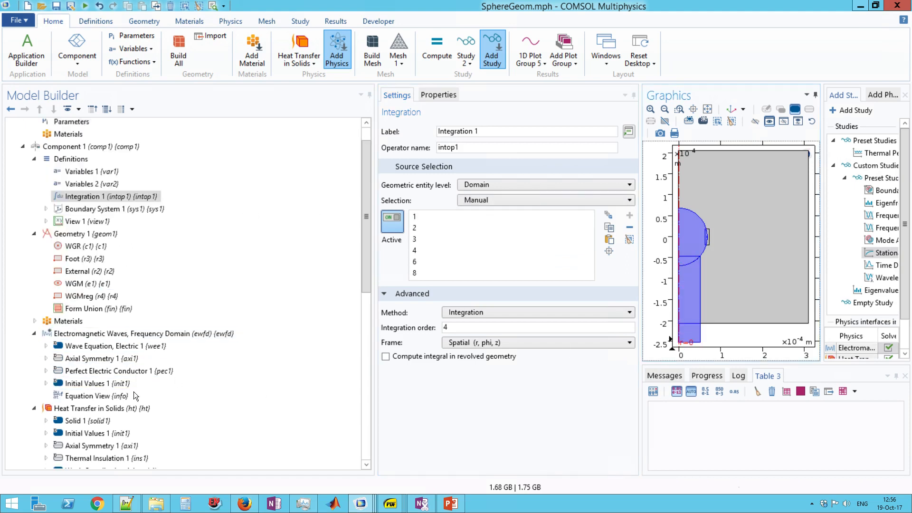
click(76, 389)
right_click(76, 389)
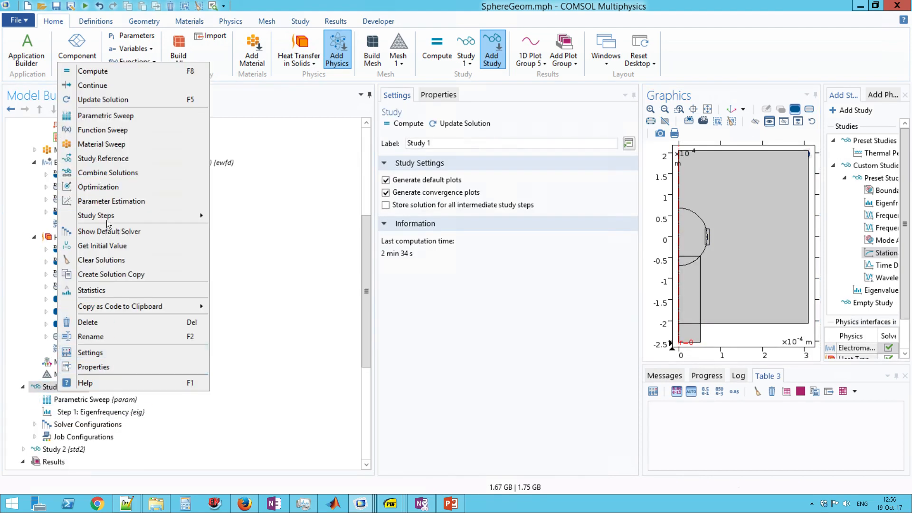
click(296, 343)
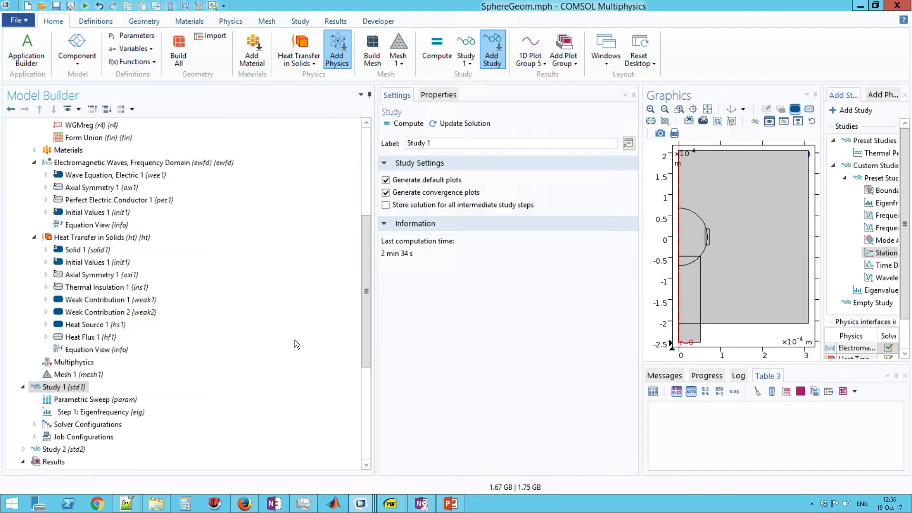
scroll(176, 396, down, 2)
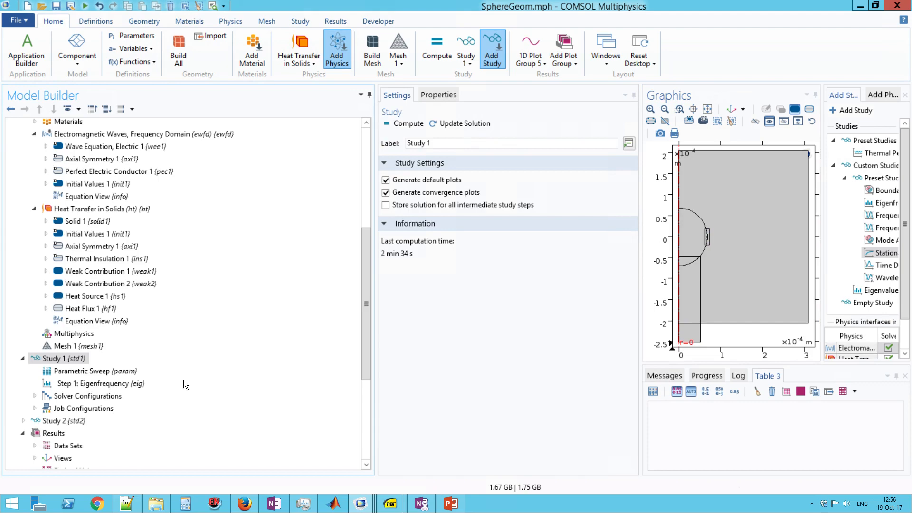
scroll(192, 363, up, 5)
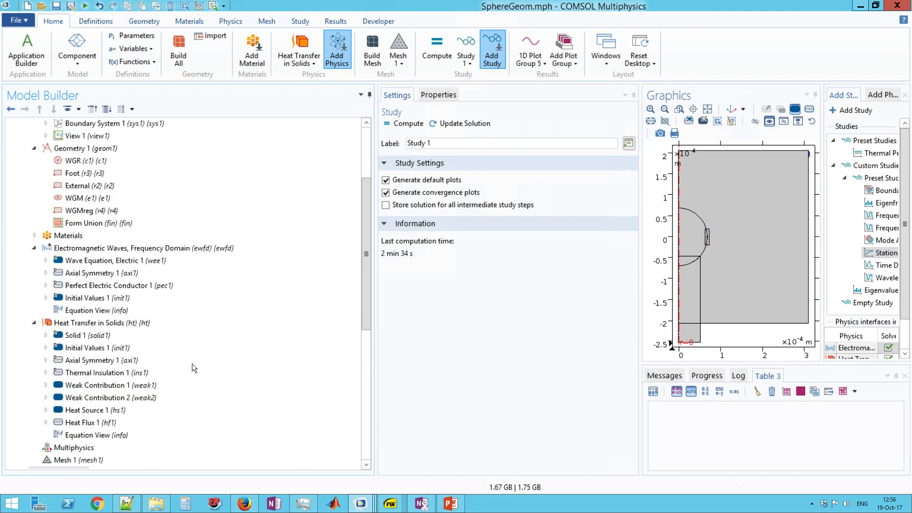
scroll(241, 270, down, 6)
- Review Integration 1, Variables 2 and Variables 1, checking the PumpF expression and the intop1 argument in the OverR expression
scroll(222, 273, up, 6)
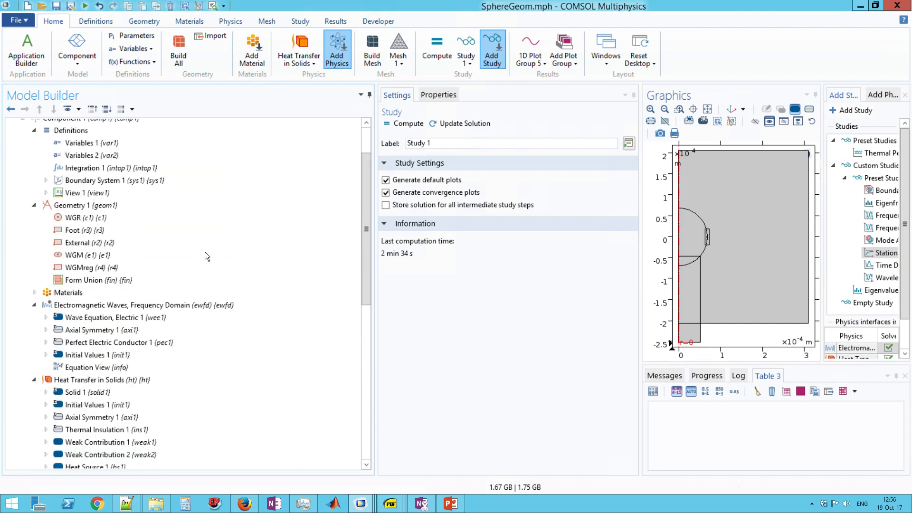
click(90, 196)
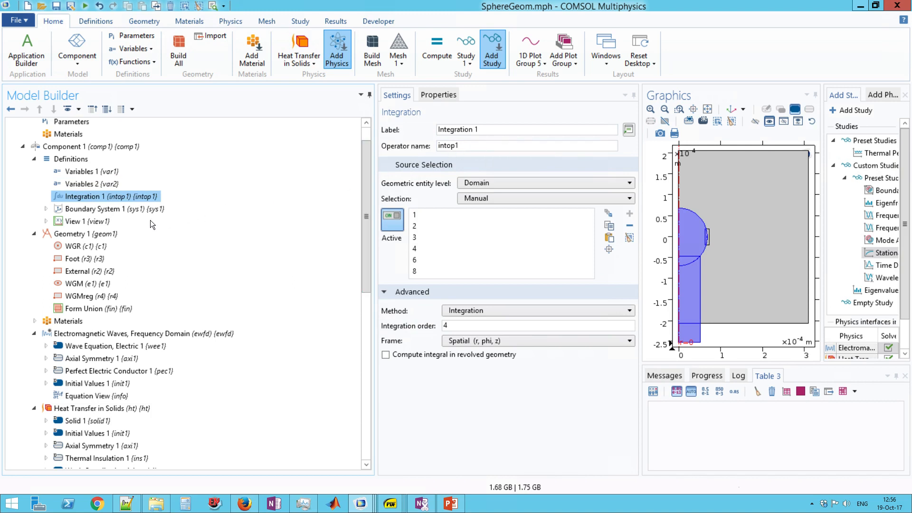
click(87, 184)
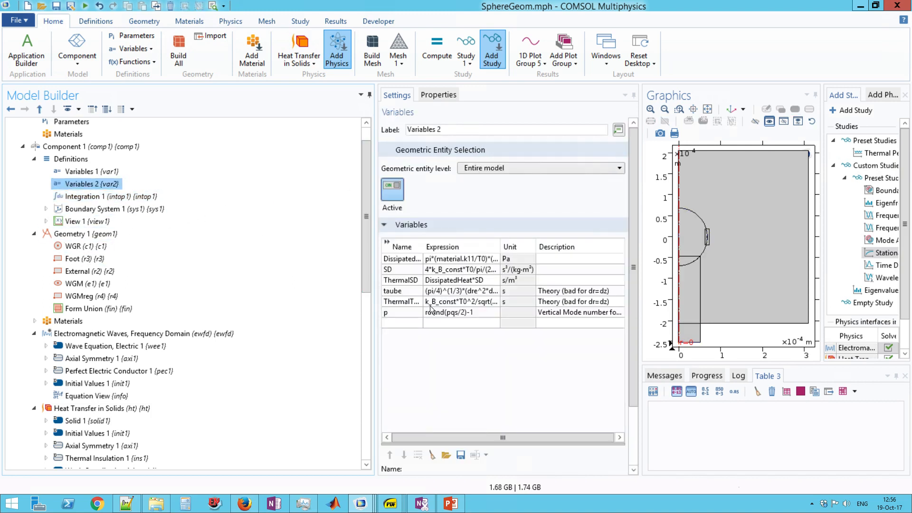
click(104, 169)
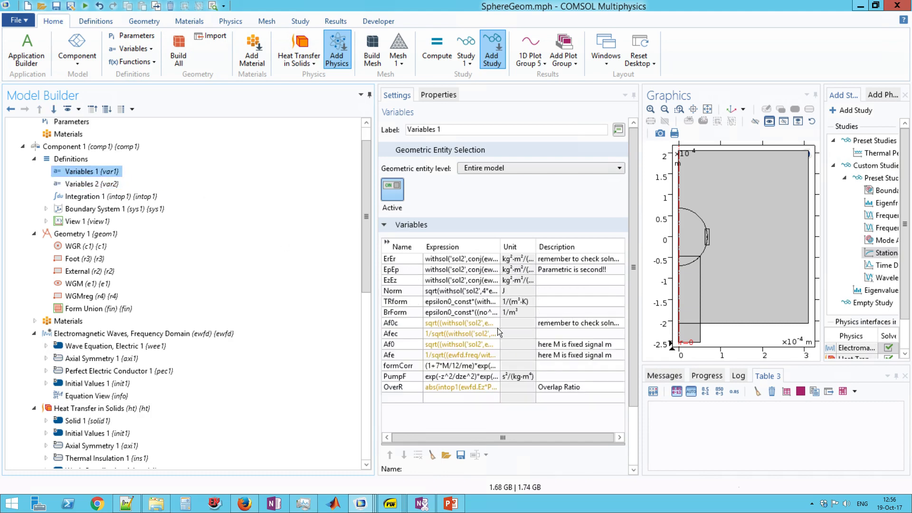
click(459, 377)
drag(637, 278, 626, 415)
scroll(626, 414, down, 2)
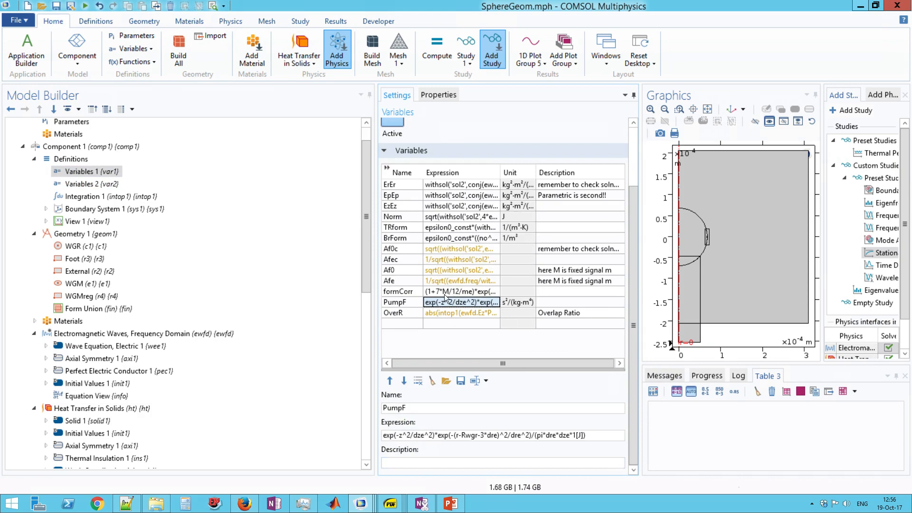
click(443, 313)
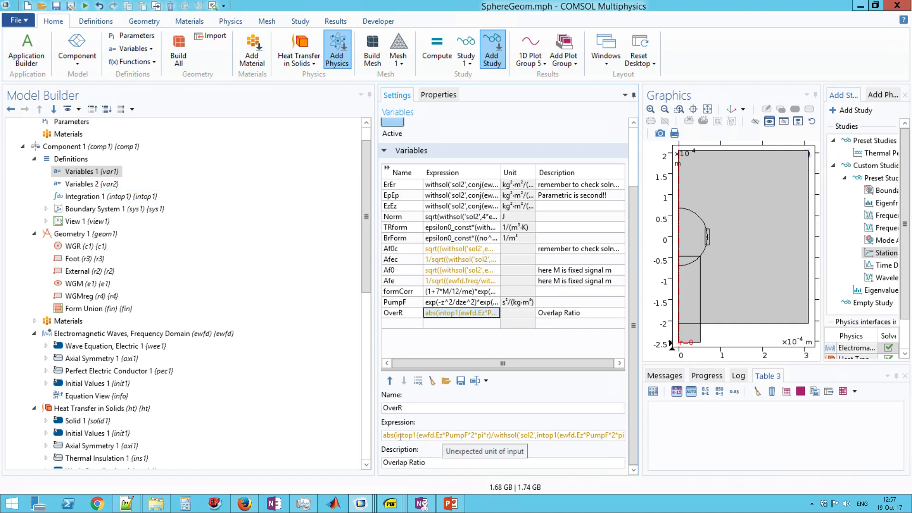
drag(396, 436, 489, 435)
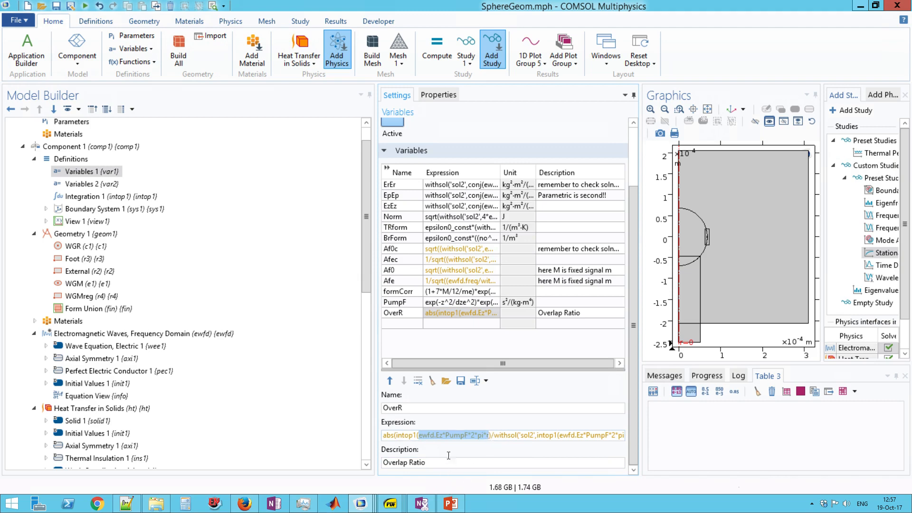
- Check the settings of Surface Integration 1 and Global Evaluation 1 under Derived Values
scroll(360, 367, down, 10)
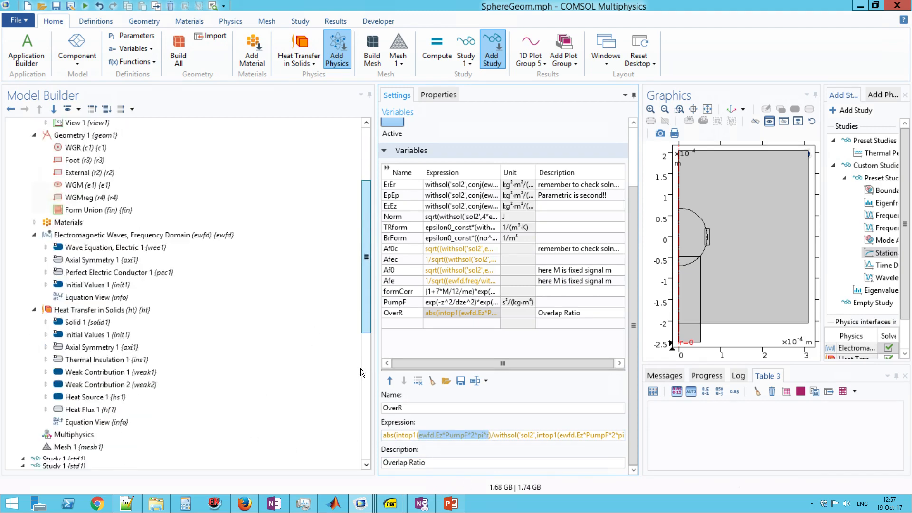
click(112, 306)
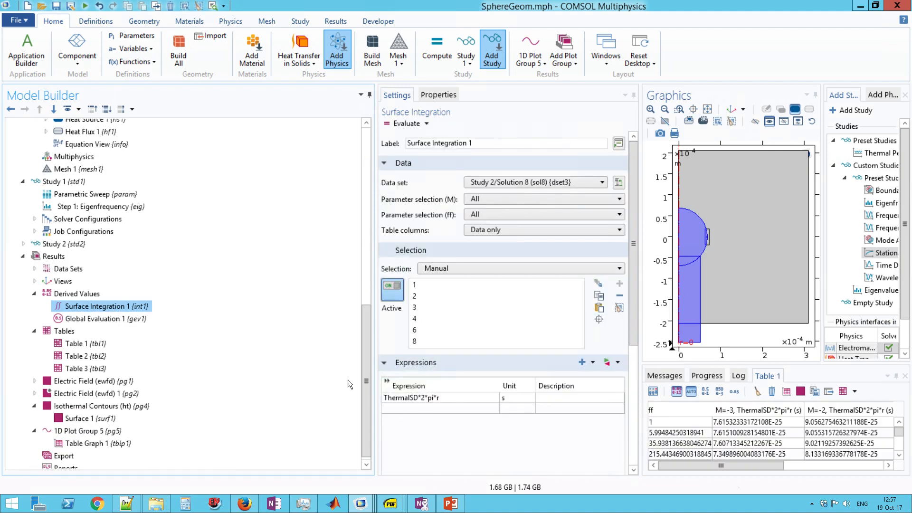
click(112, 319)
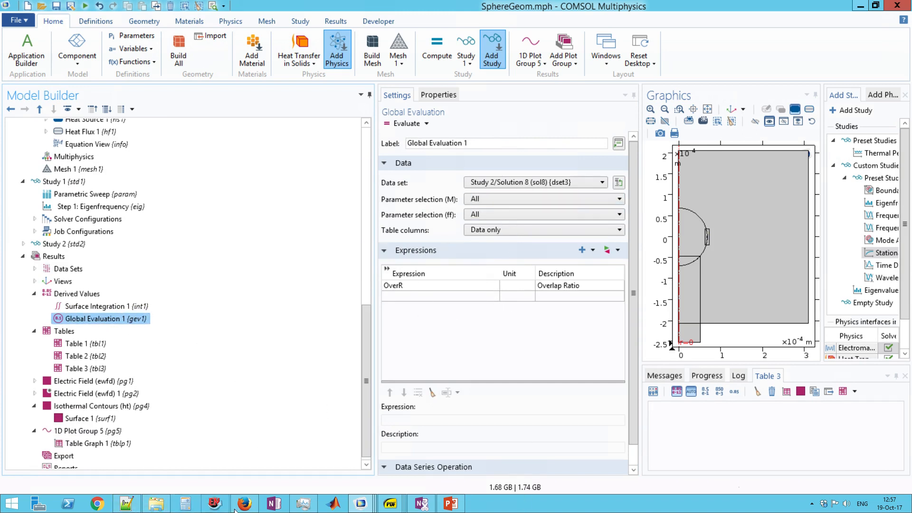
- Switch to the PowerPoint presentation and review the Microsphere results on slide 7
click(449, 505)
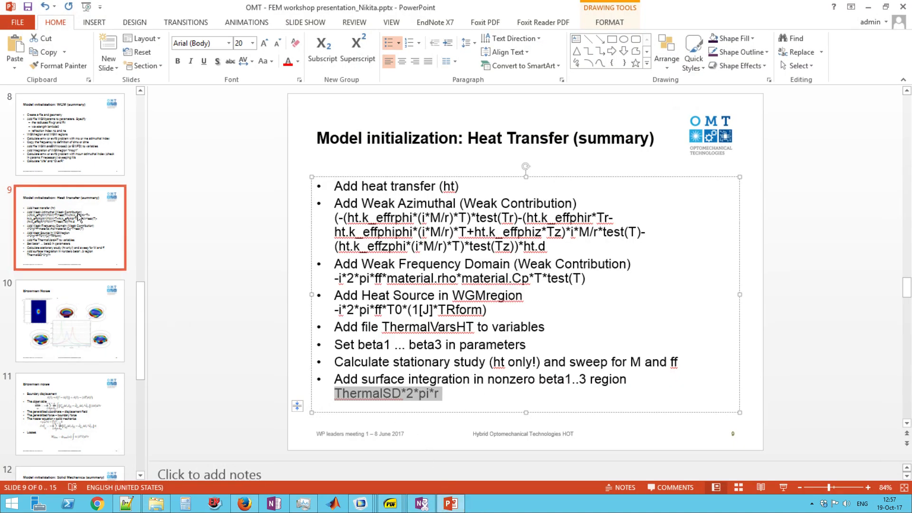
click(77, 215)
scroll(78, 216, up, 3)
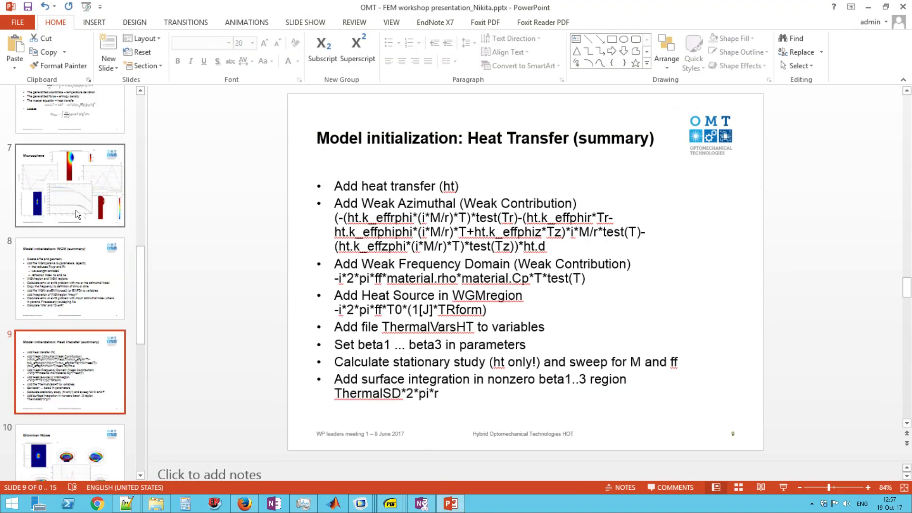
click(78, 215)
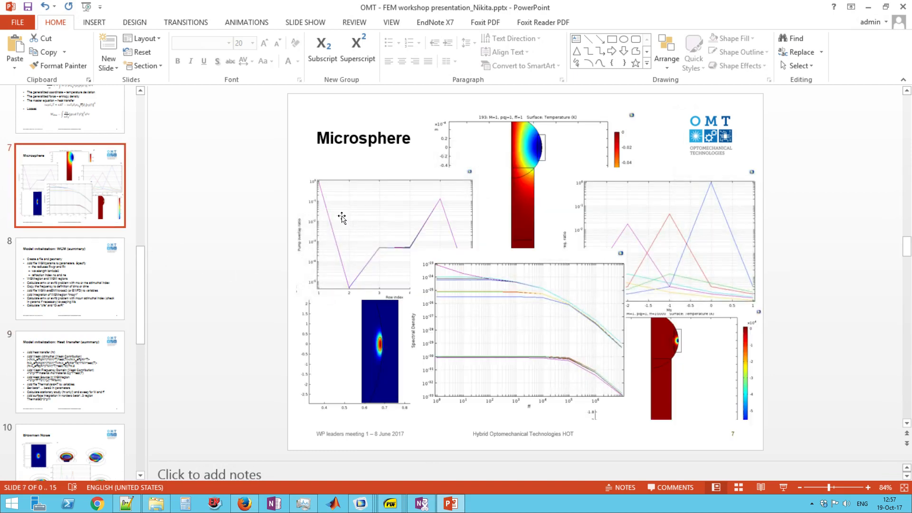
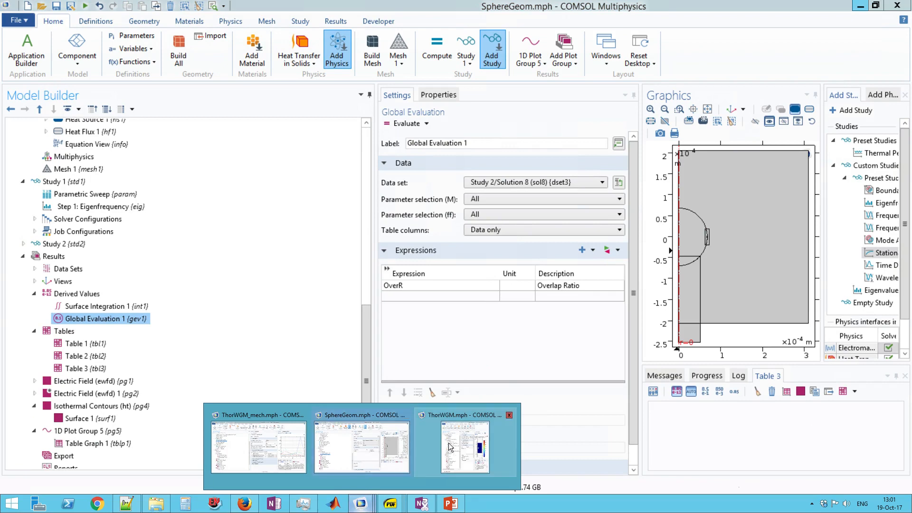
- Switch to the ThorWGM.mph model in COMSOL, fit the plot to the graphics view and maximize the window
click(455, 441)
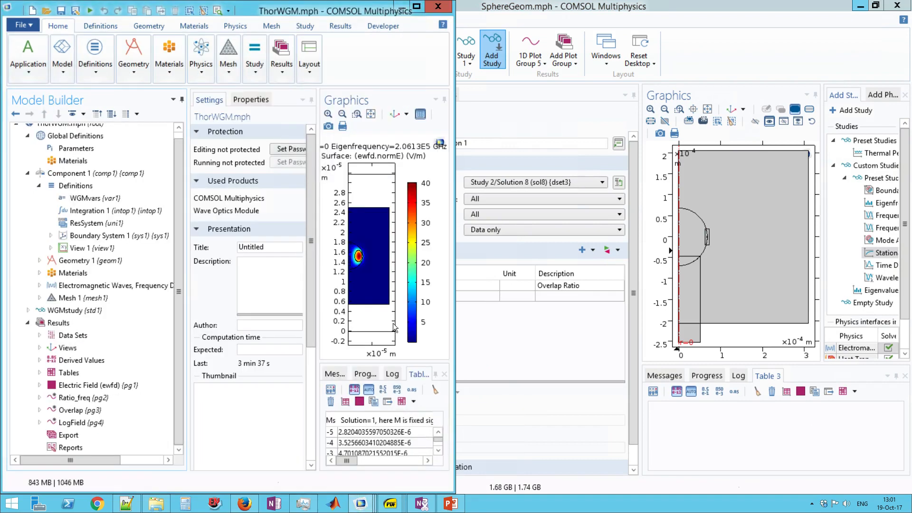
click(371, 115)
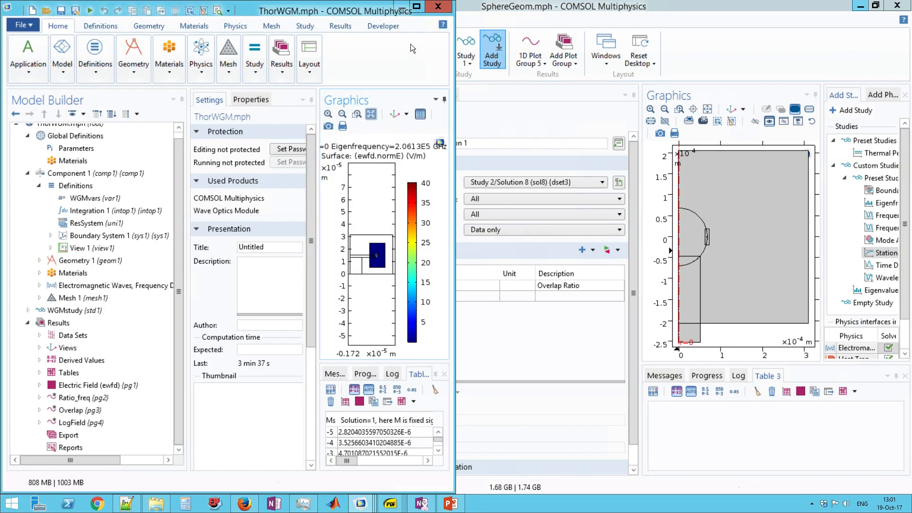
click(417, 6)
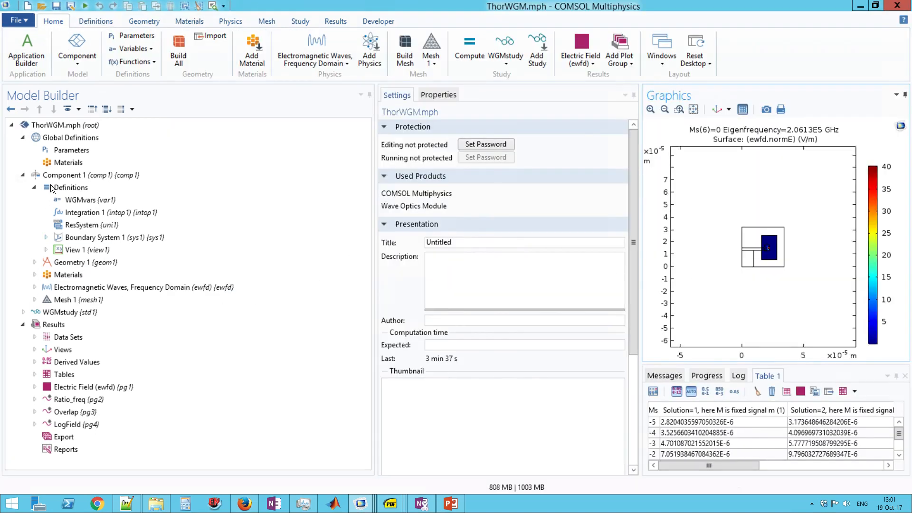
- Display Geometry 1 of the ThorWGM model and examine the toroid and its surrounding domains up close
click(66, 265)
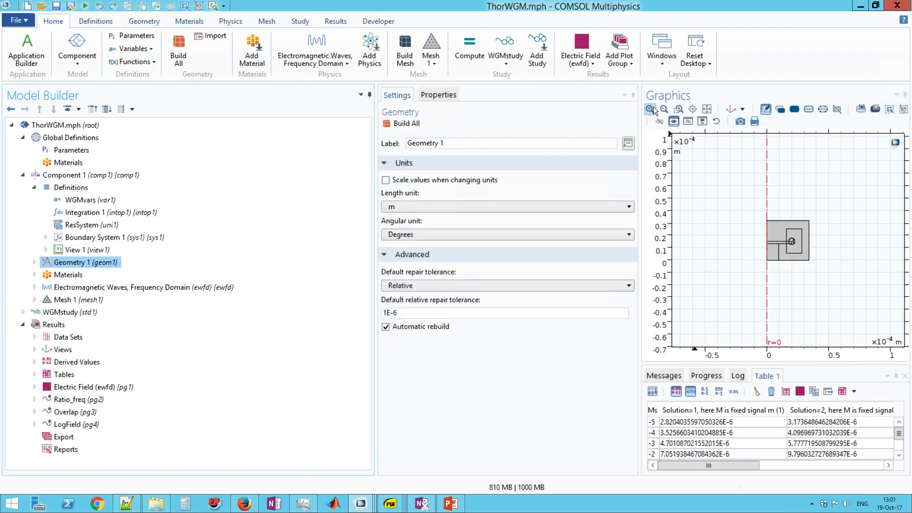
click(651, 108)
click(652, 108)
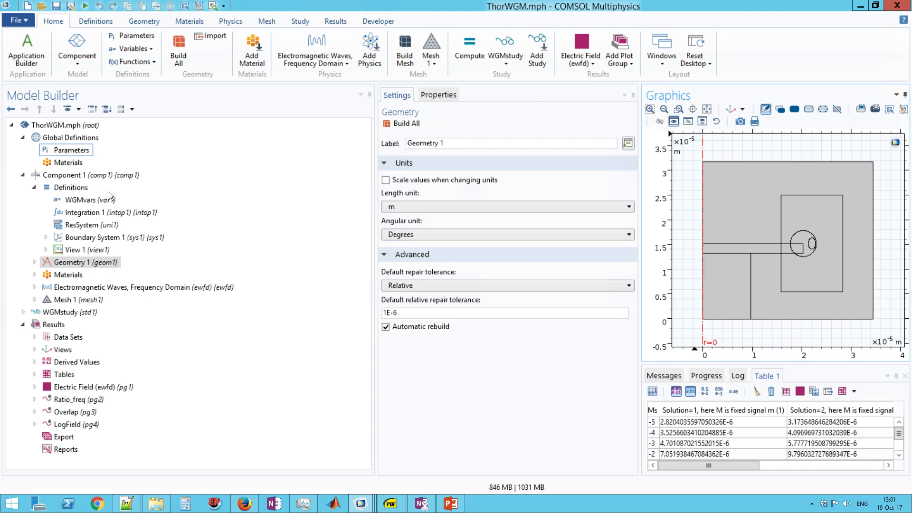
click(109, 198)
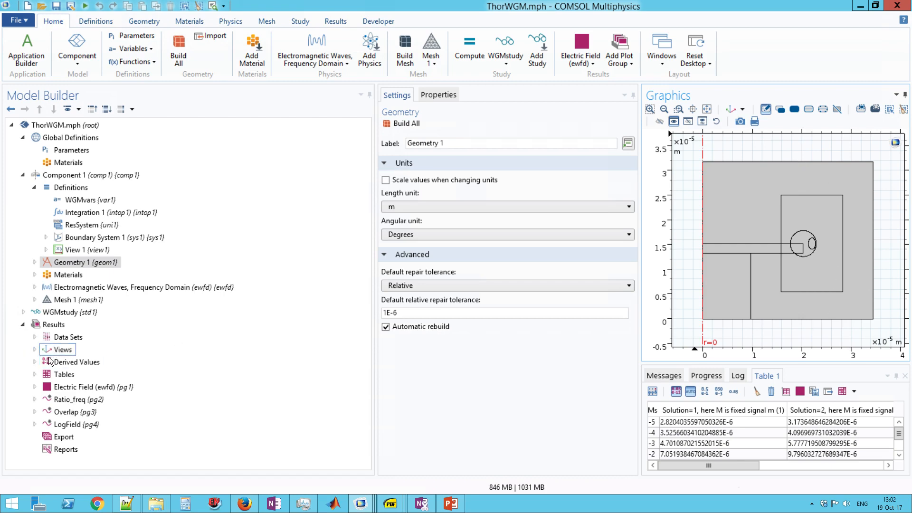
- Plot the Electric Field (ewfd) group at eigenfrequency 2.0695E5 GHz, followed by 2.1152E5 GHz
click(70, 387)
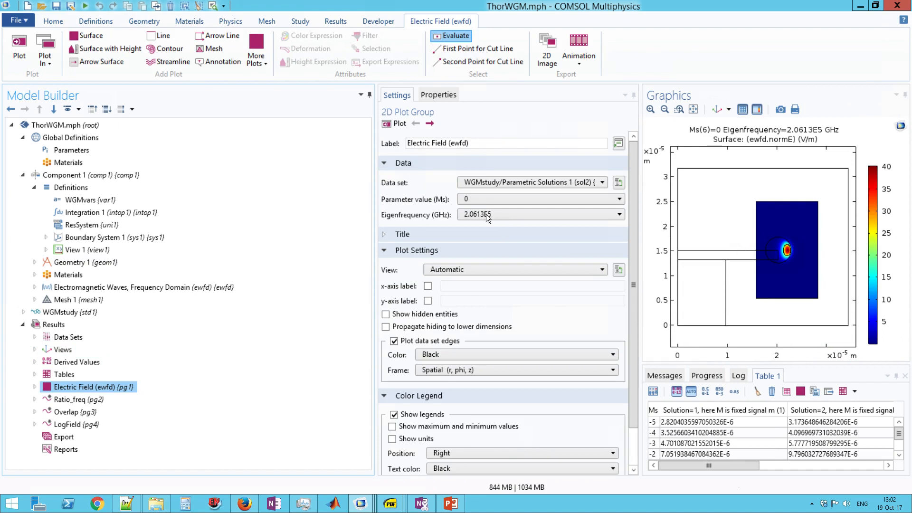
click(517, 215)
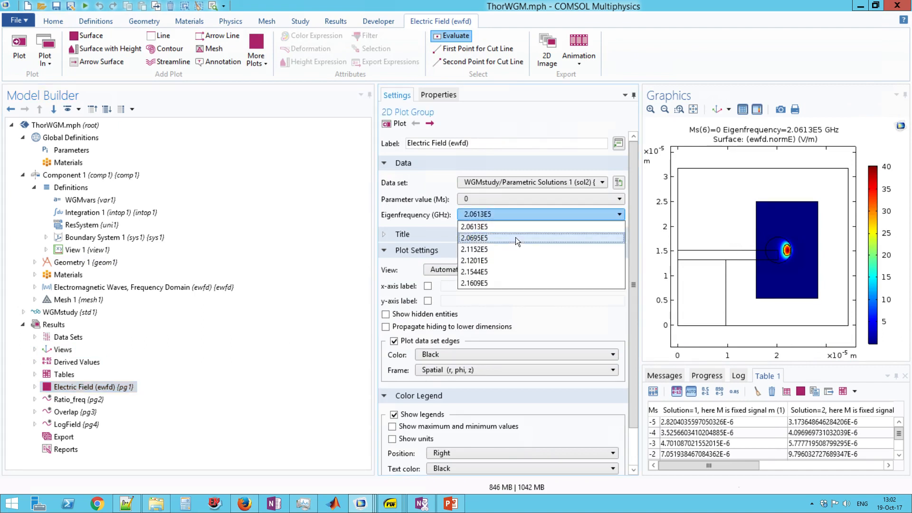
click(515, 238)
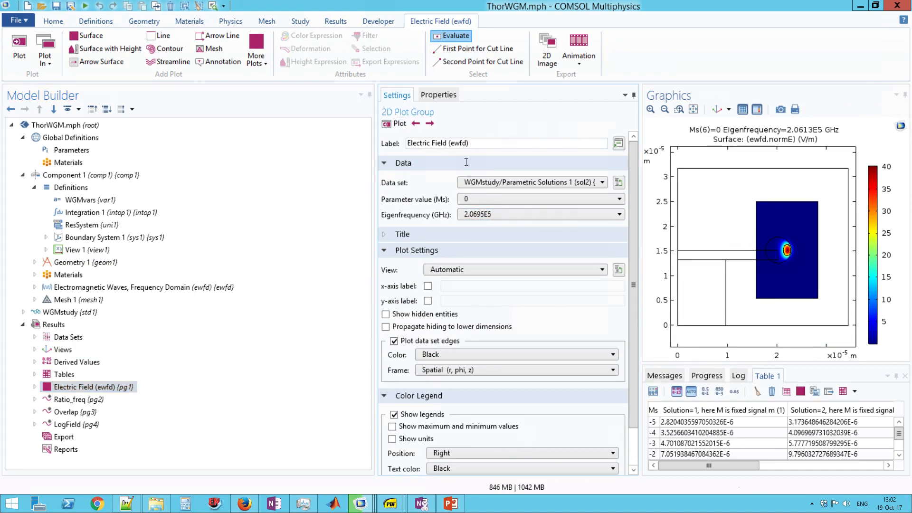
click(492, 214)
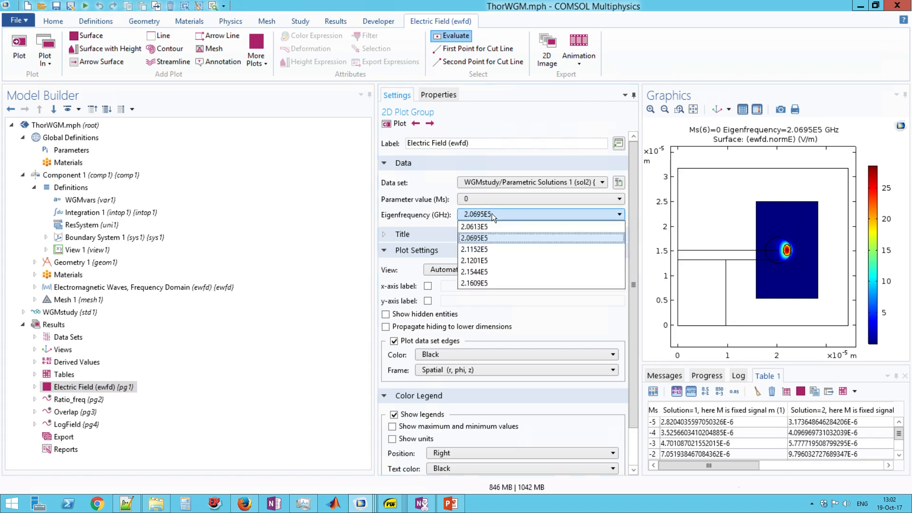
click(490, 248)
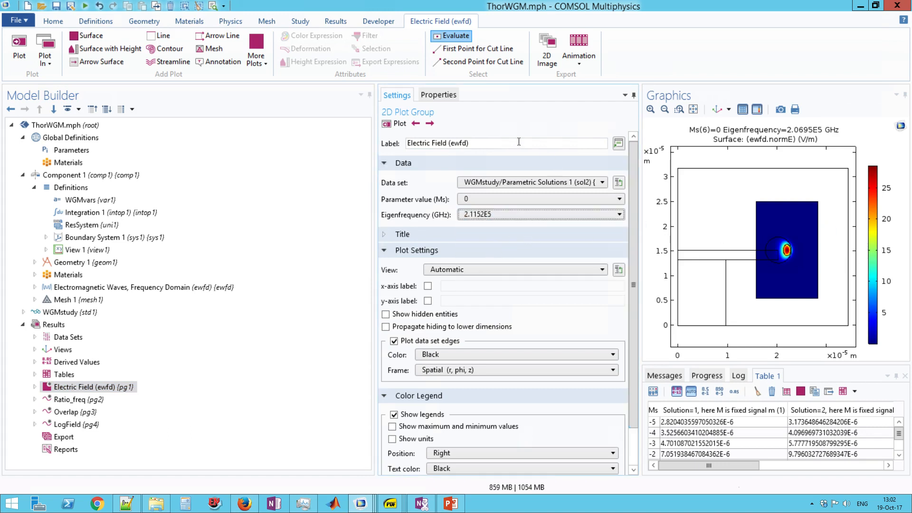
click(394, 123)
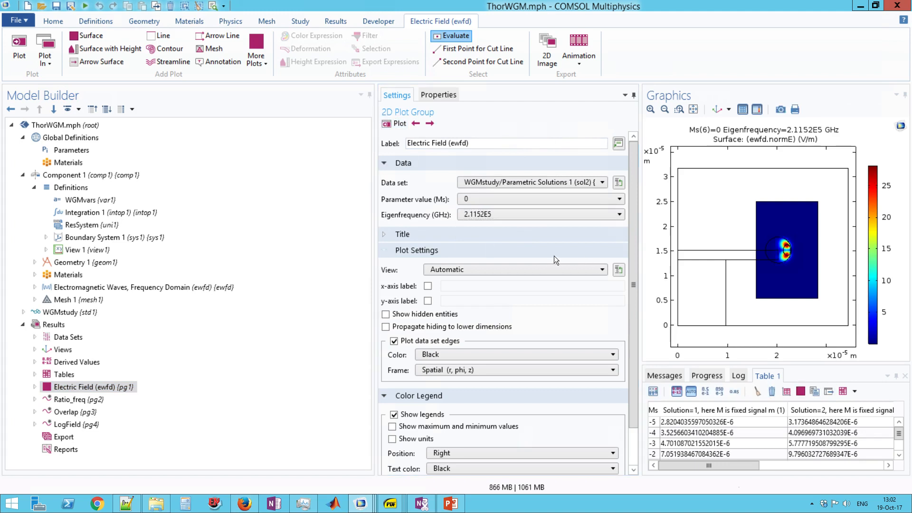
- Review the Ratio_freq and Overlap plots, the electric field mode and the LogField plot under Results
click(84, 401)
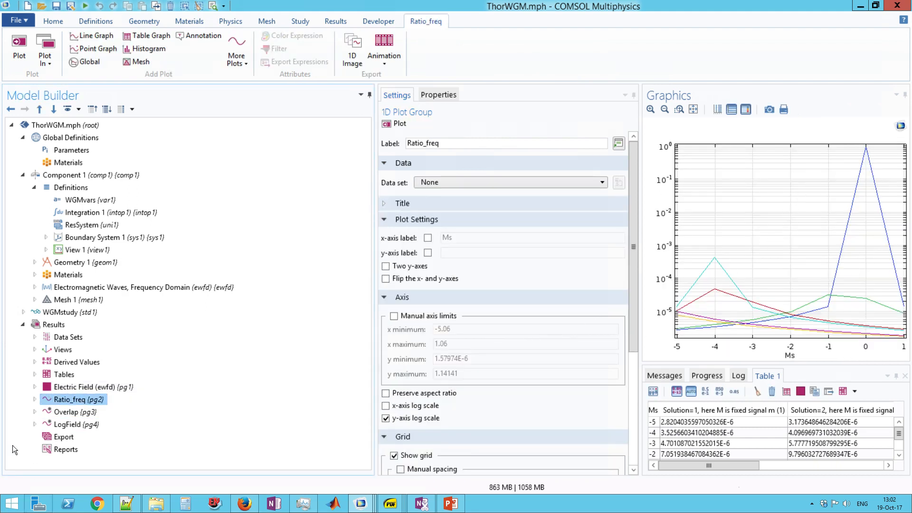
click(58, 412)
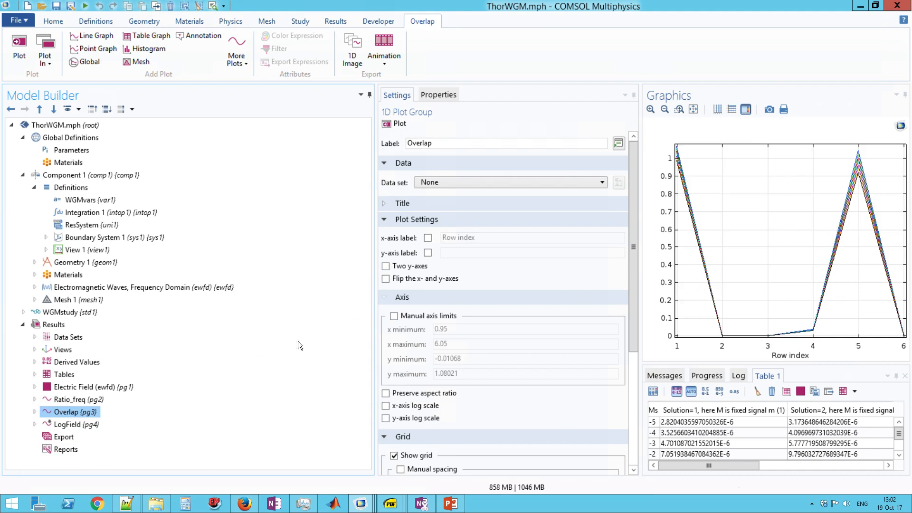
click(53, 388)
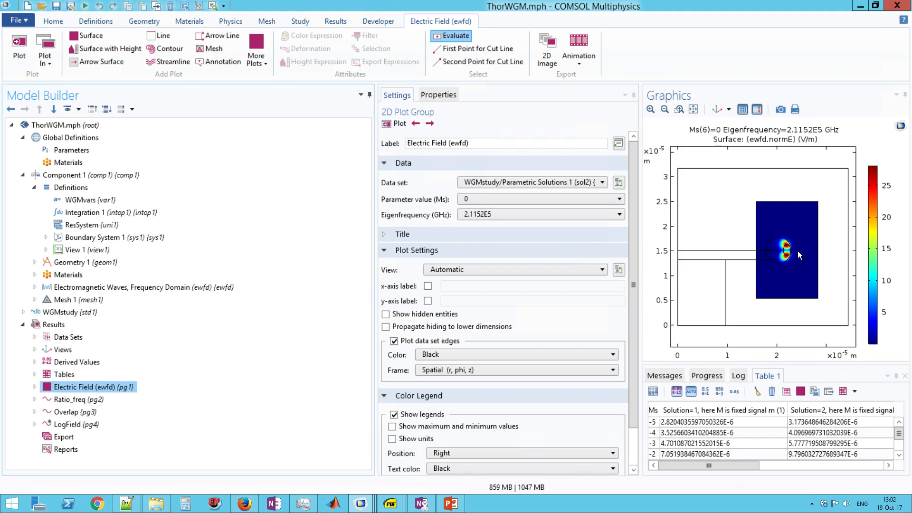
click(70, 426)
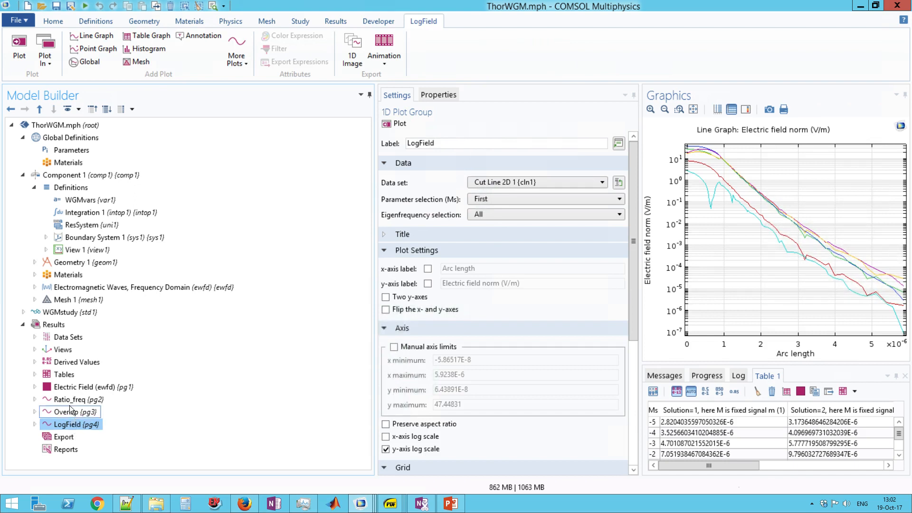
- Inspect the Cut Line 2D 1 data set and plot its line on the geometry
click(34, 337)
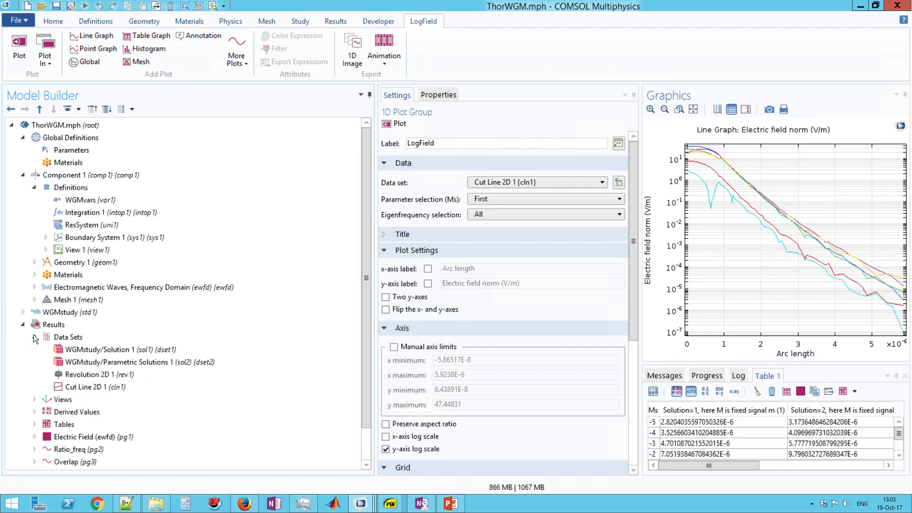
click(79, 386)
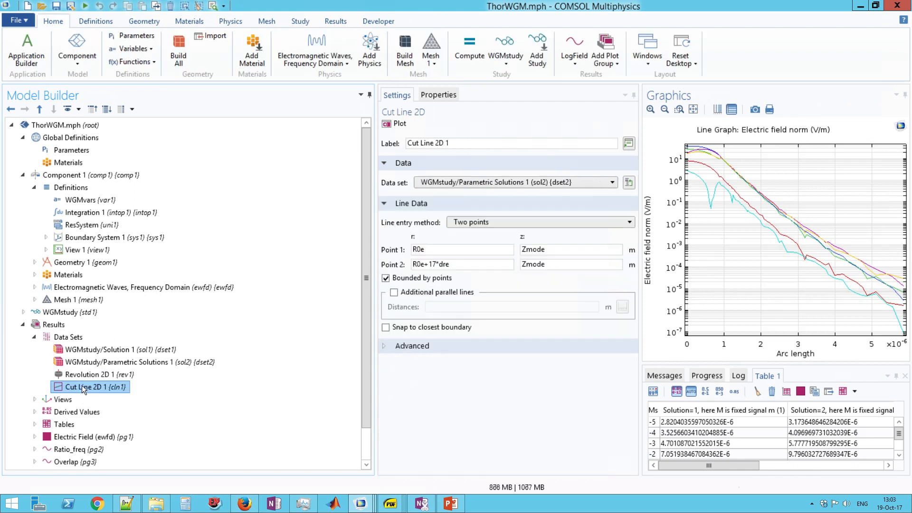
click(396, 125)
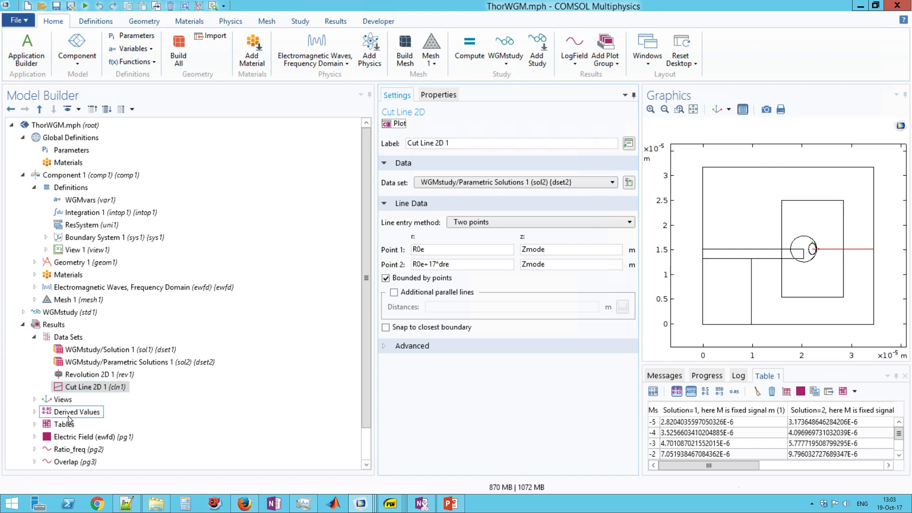
- Check the expression settings of Line Graph 1 in LogField and review the Overlap plot again
scroll(80, 431, down, 1)
scroll(62, 419, down, 1)
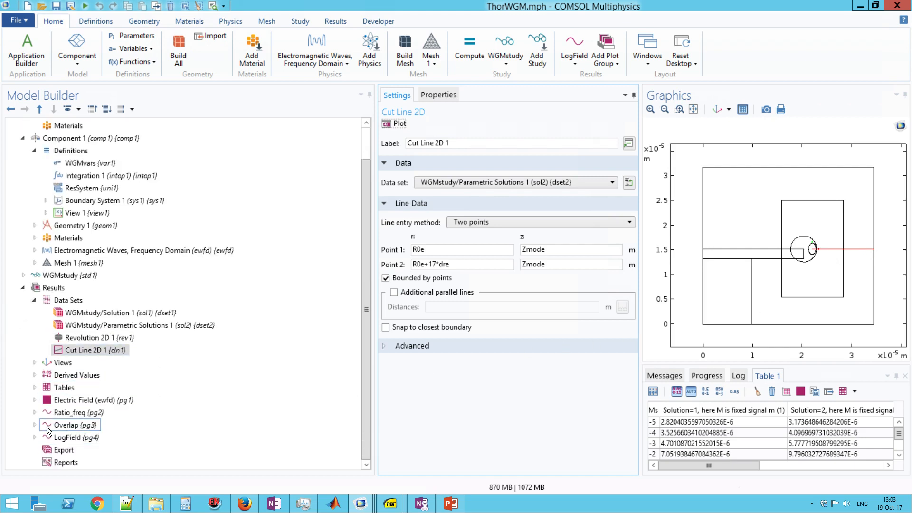
click(35, 437)
click(98, 452)
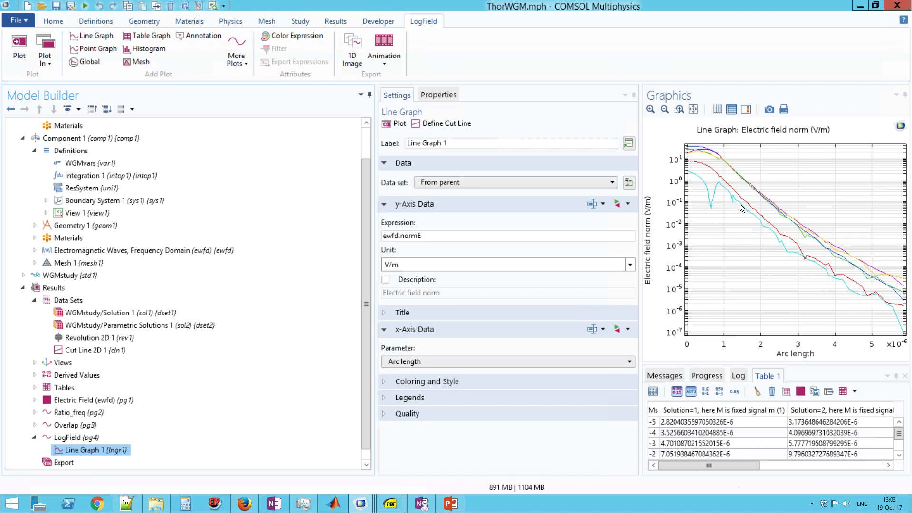
click(76, 437)
click(70, 427)
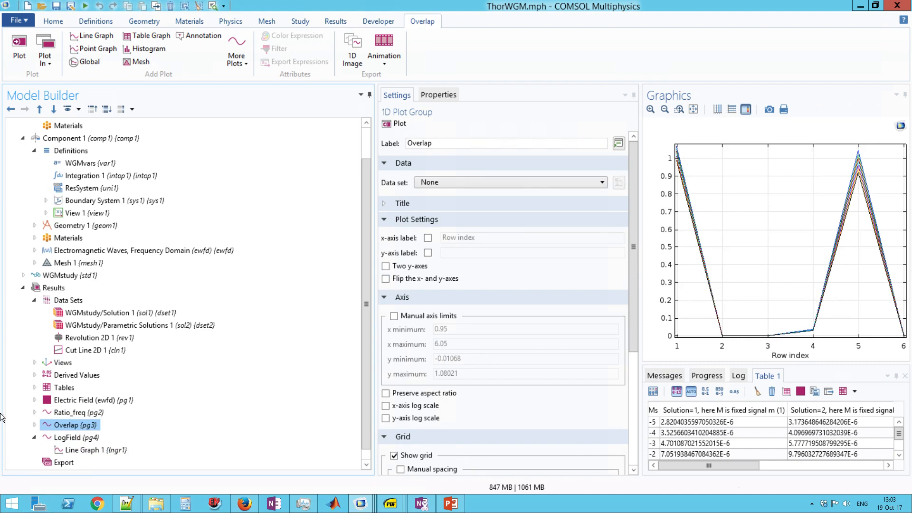
click(33, 438)
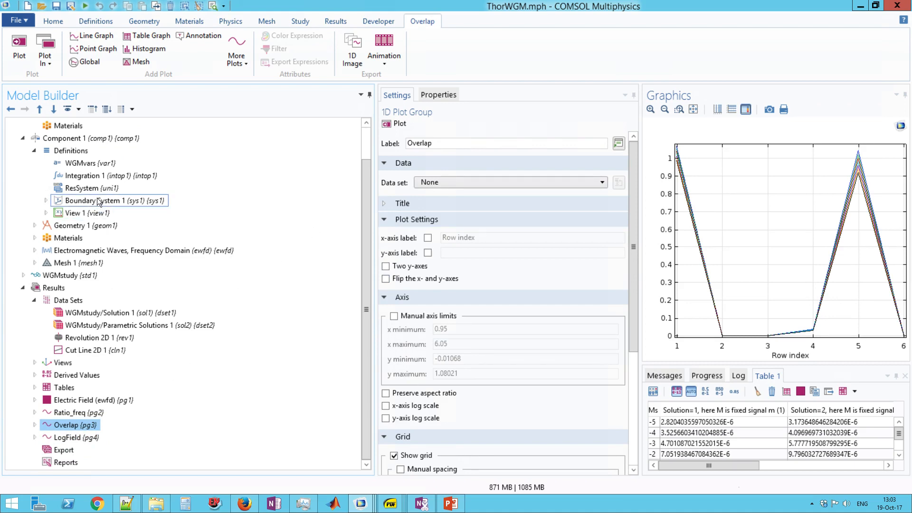
- Add the Solid Mechanics physics interface to Component 1
scroll(91, 146, up, 1)
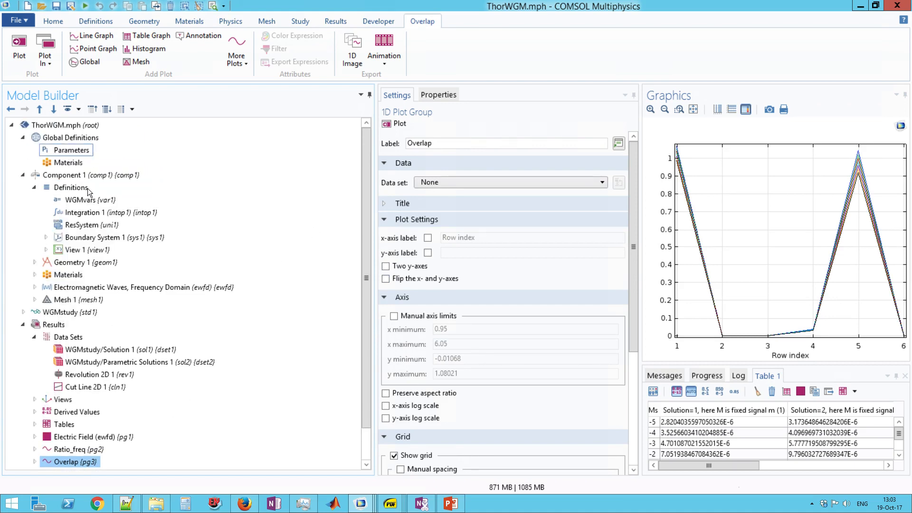
click(90, 176)
right_click(90, 176)
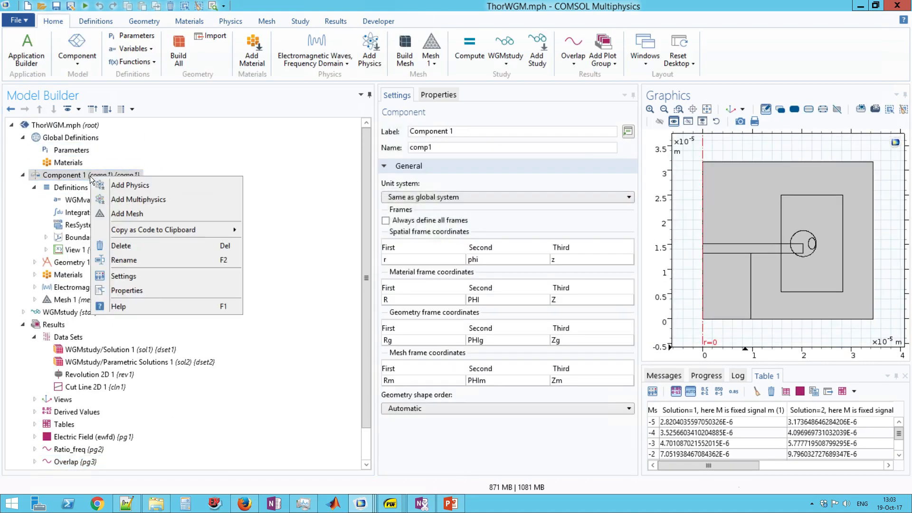
click(169, 183)
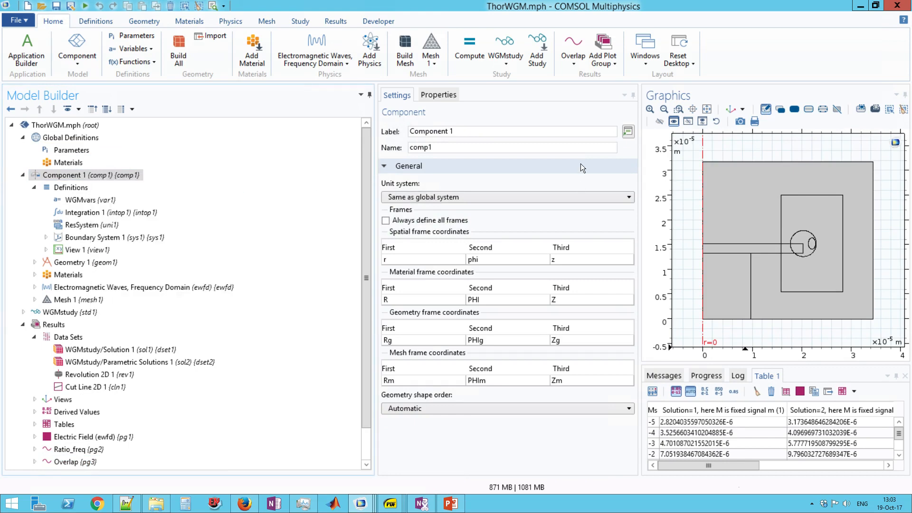
click(878, 179)
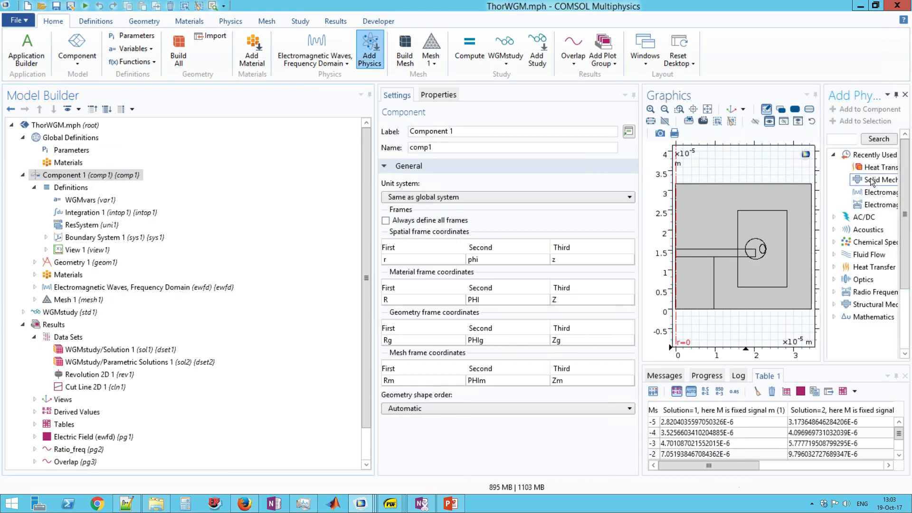
click(856, 125)
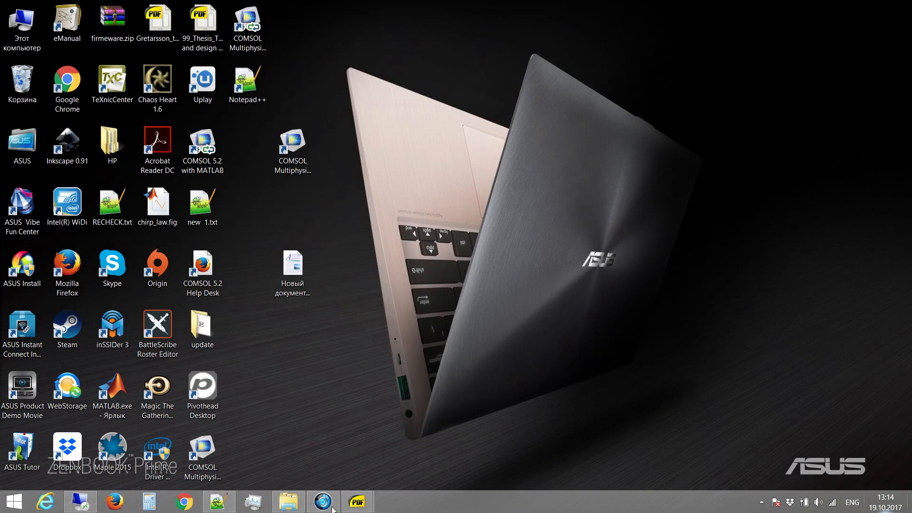
- Switch back to the ThorWGM model in the remote COMSOL session and open the Solid Mechanics settings
click(78, 503)
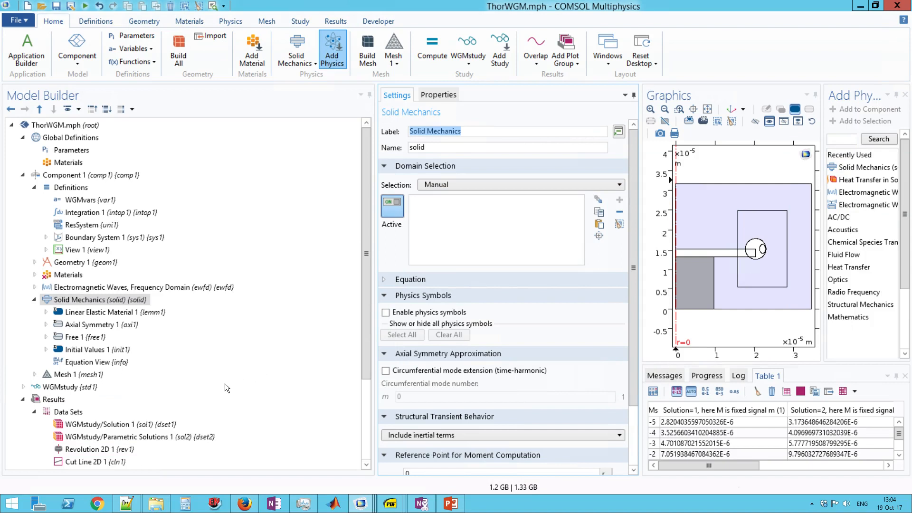
scroll(113, 383, down, 3)
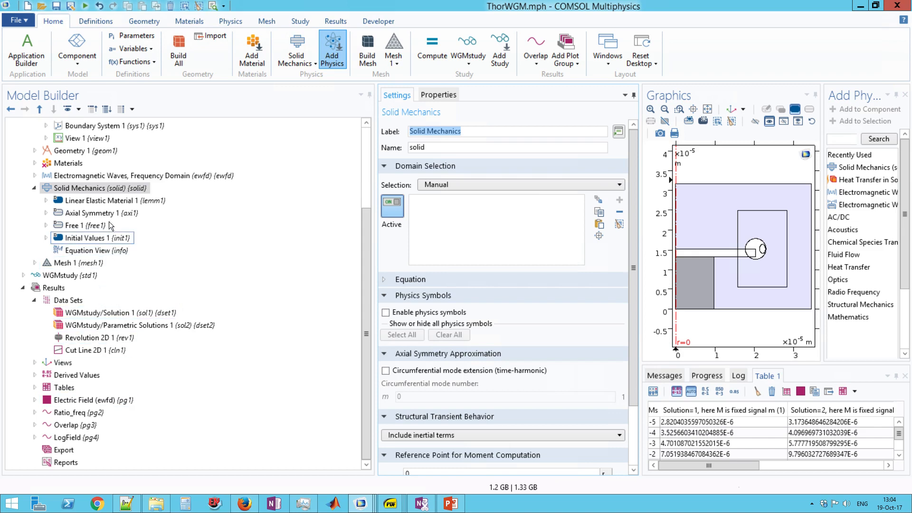
click(112, 190)
right_click(111, 190)
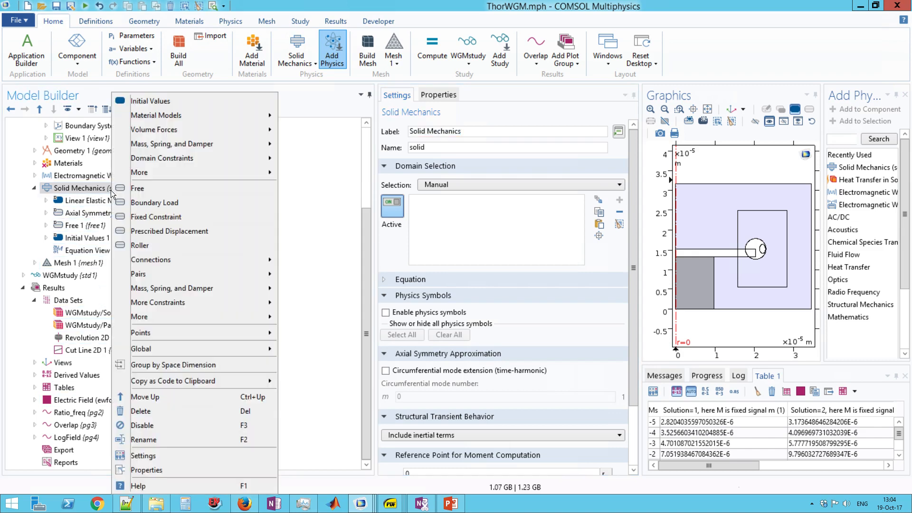
click(100, 189)
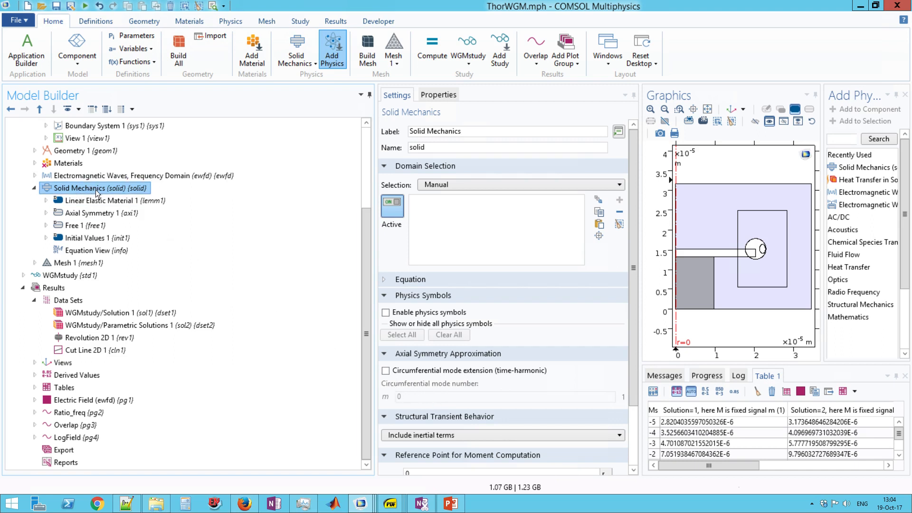
- Try the circumferential mode extension (time-harmonic) option in the Solid Mechanics axial symmetry approximation
click(385, 371)
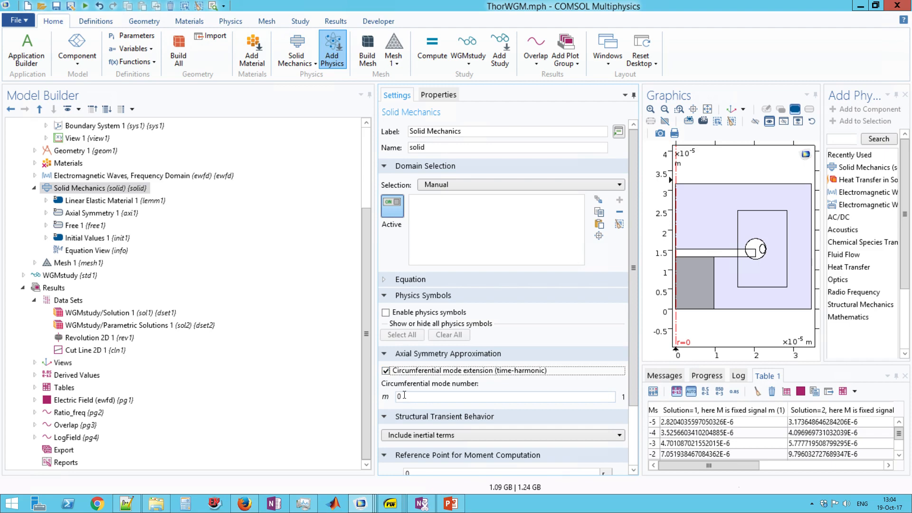
double_click(399, 397)
click(386, 371)
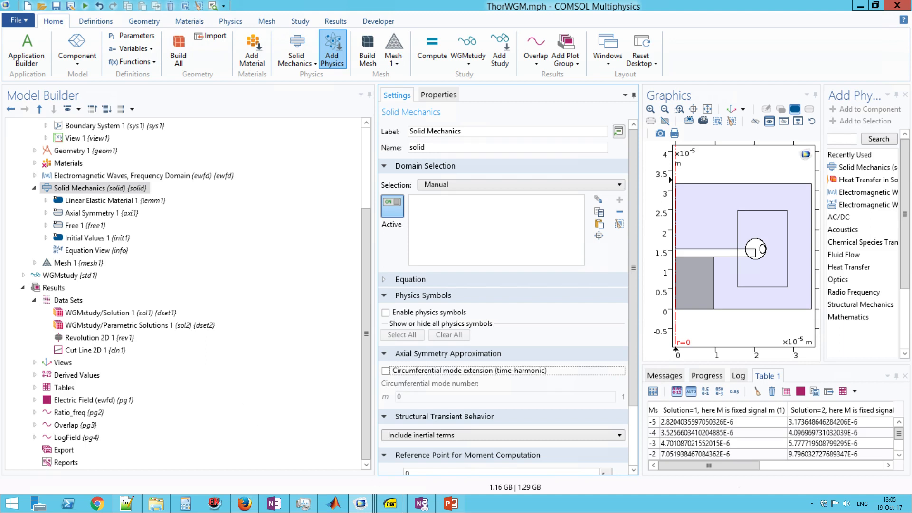
- Switch to PowerPoint to check the Solid Mechanics model initialization summary slide, and return to the ThorWGM model in COMSOL
mouse_move(362, 504)
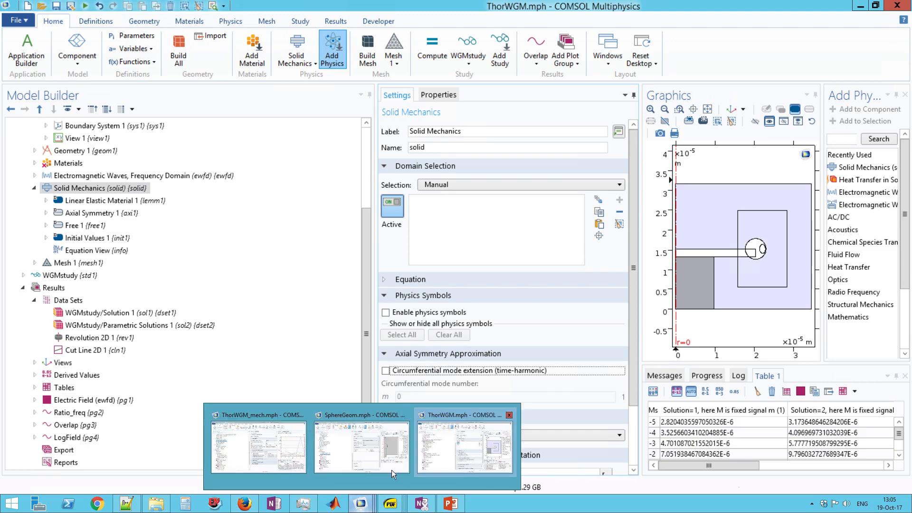
click(456, 505)
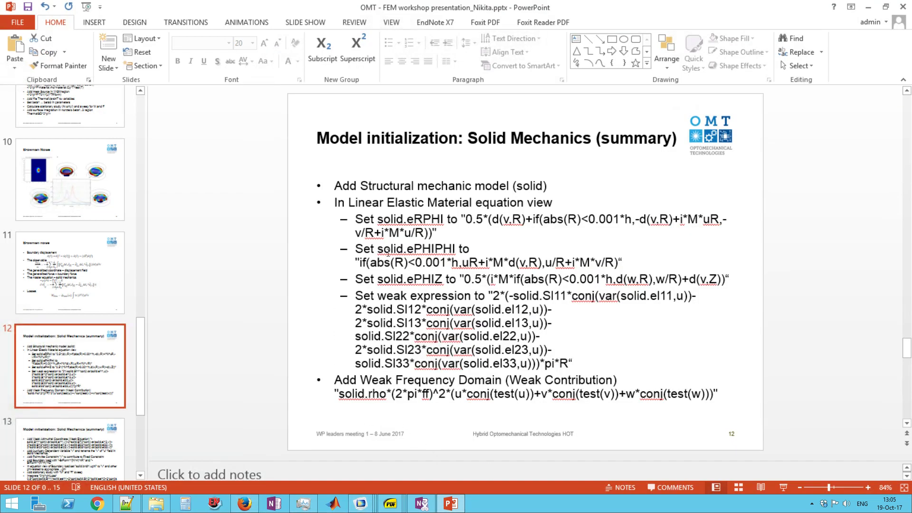
click(868, 7)
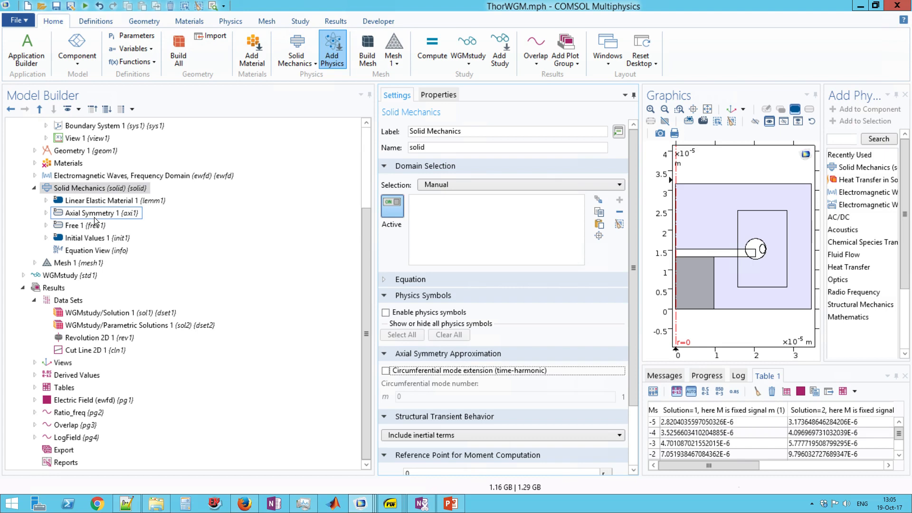
- Set the Solid Mechanics domain selection to ResSystem
right_click(75, 189)
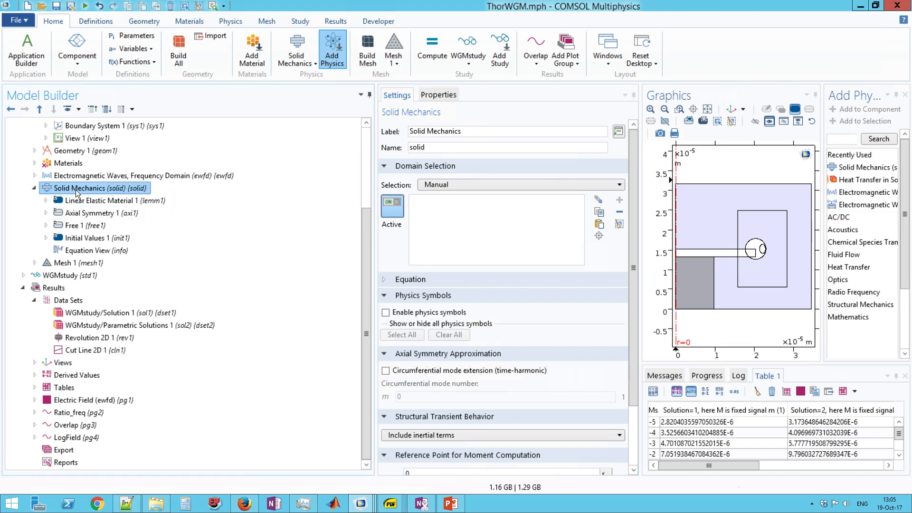
click(47, 201)
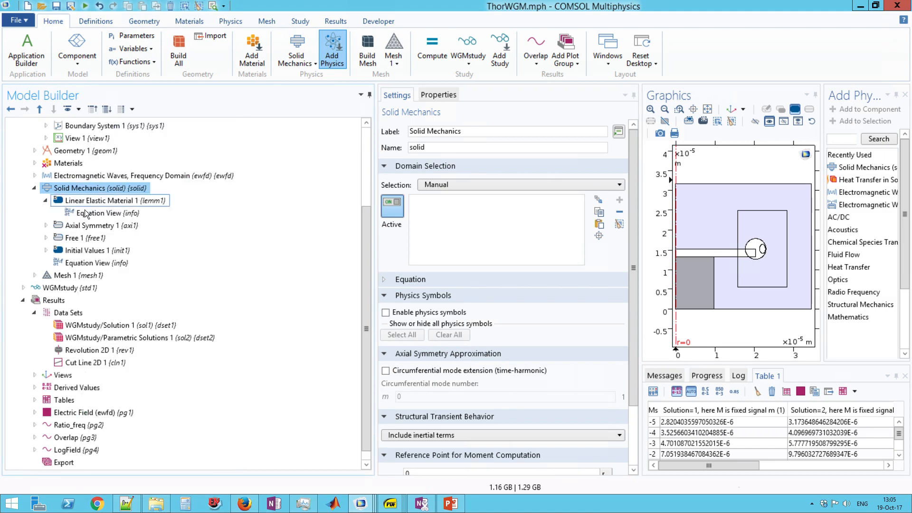
click(103, 213)
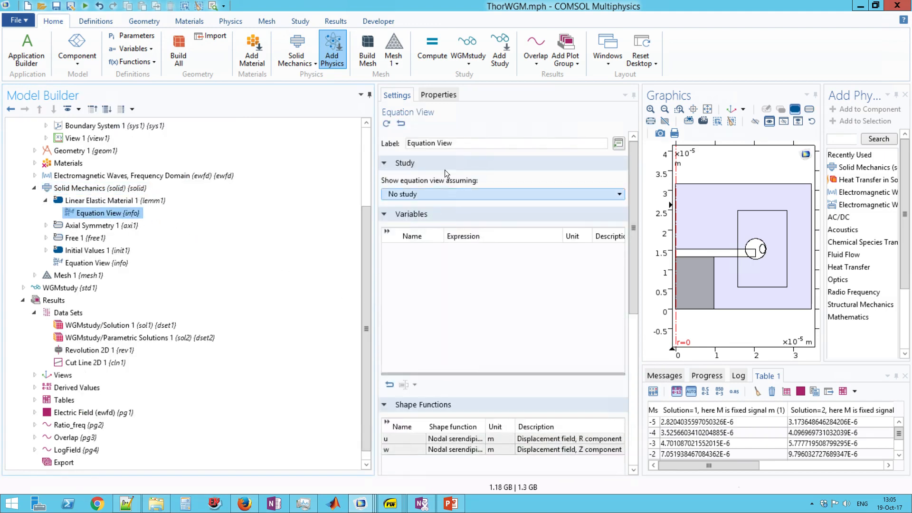
key(Up)
key(Up)
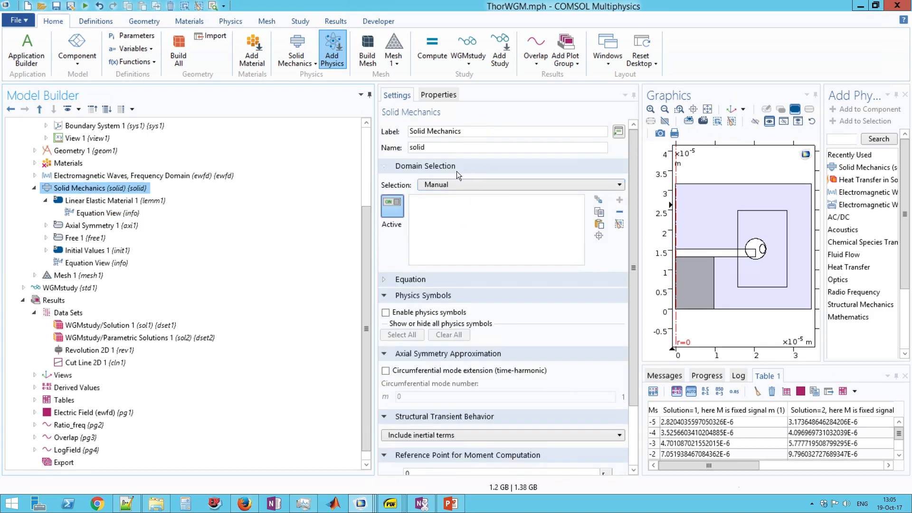
click(455, 183)
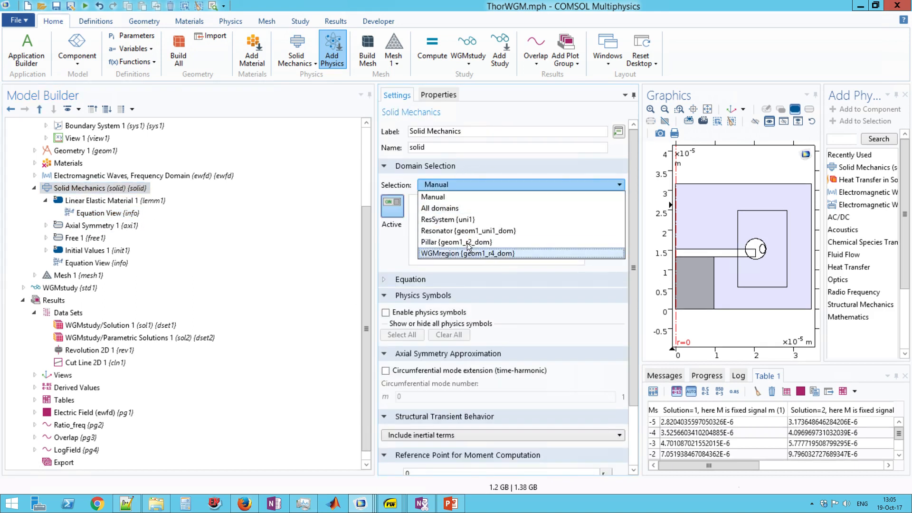
click(449, 220)
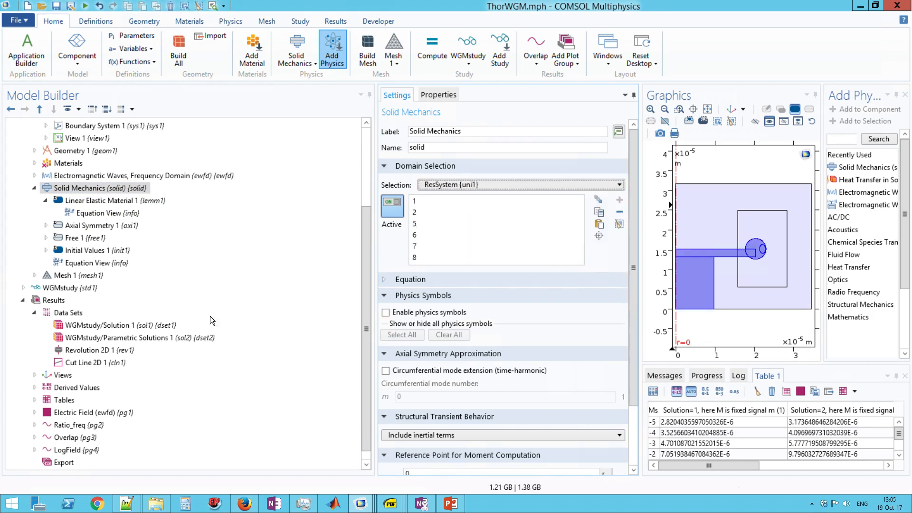
- Inspect the variables listed in the Equation View of Linear Elastic Material 1
click(96, 201)
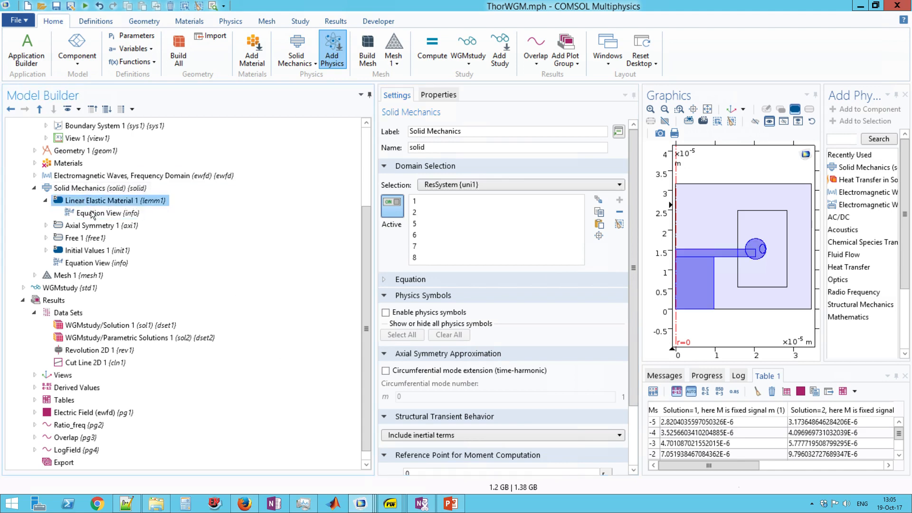
click(93, 213)
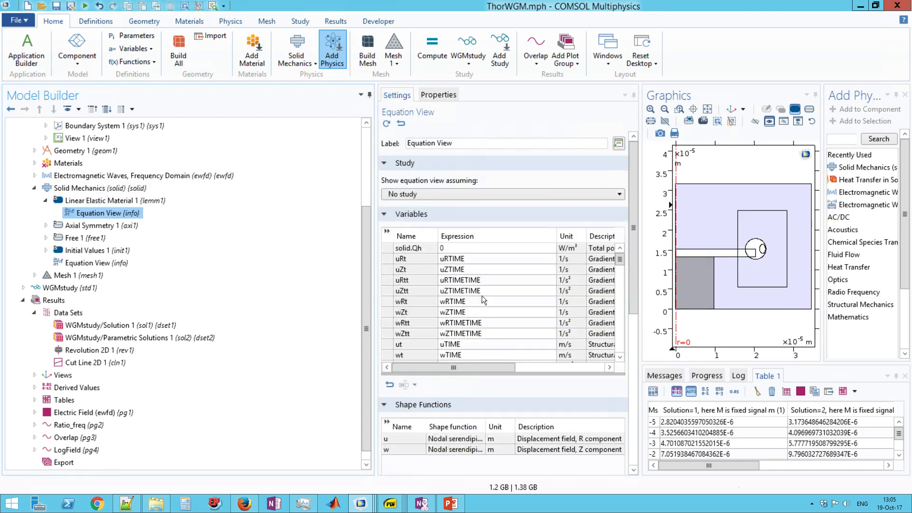
drag(621, 259, 623, 361)
scroll(636, 308, down, 1)
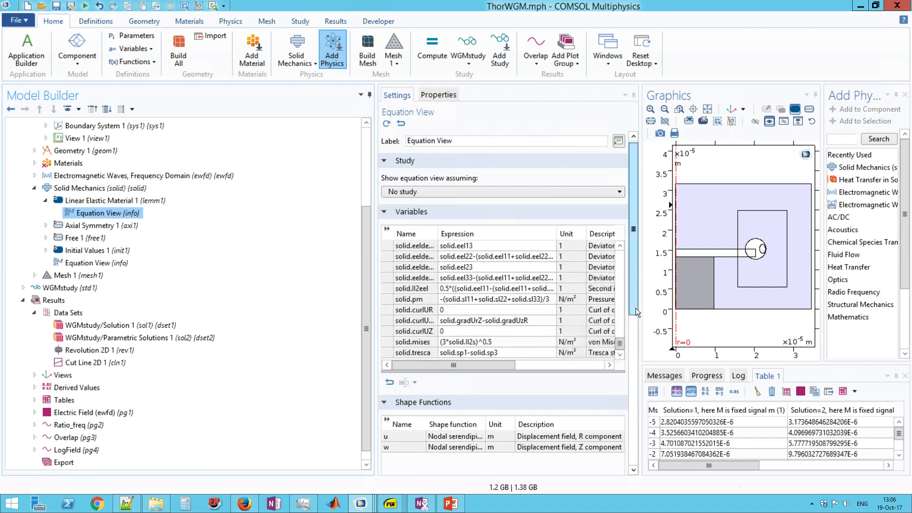
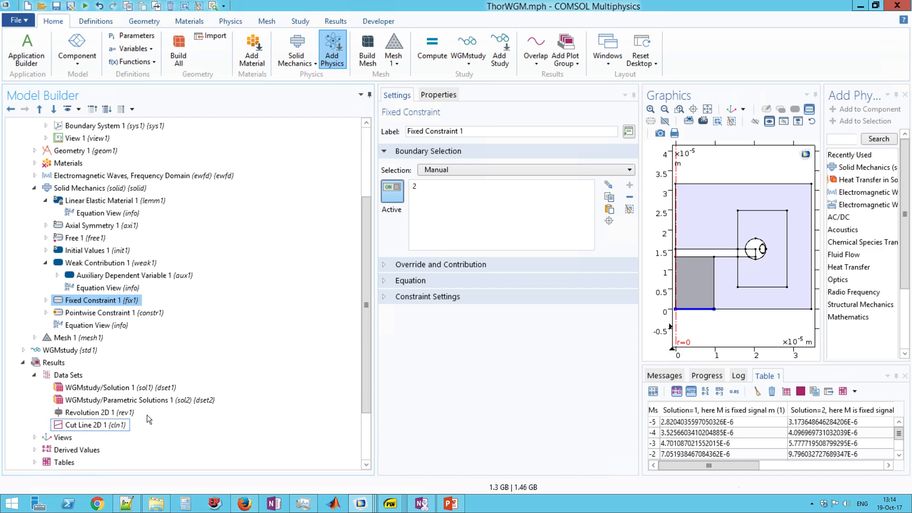
- Add Table 1 from the Results tables to the Export node
scroll(346, 266, down, 2)
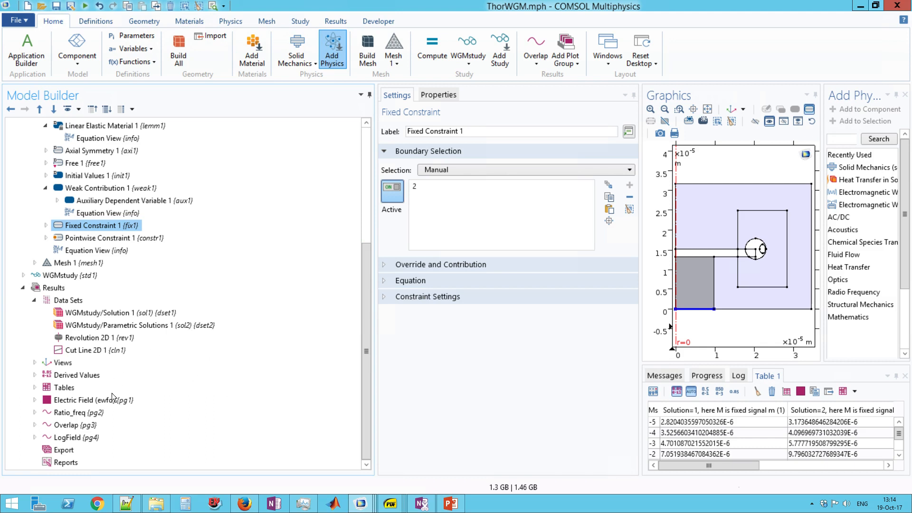
click(34, 388)
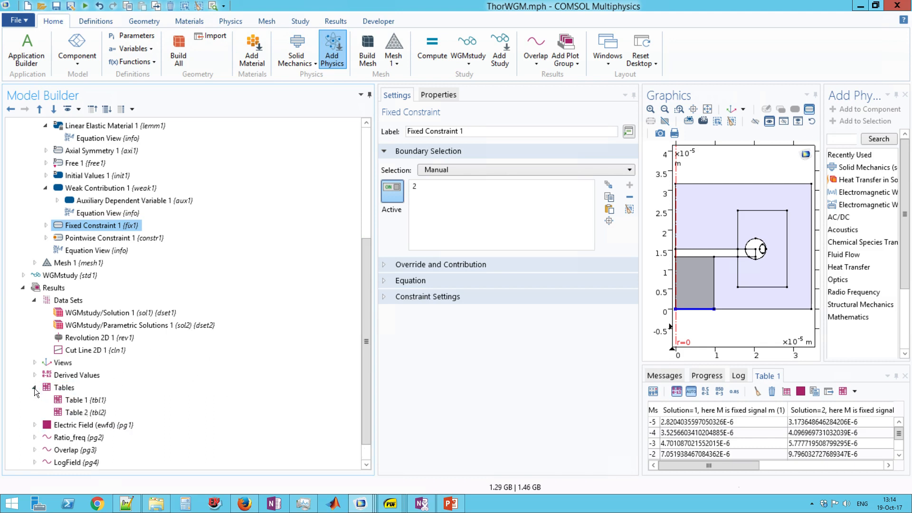
click(95, 400)
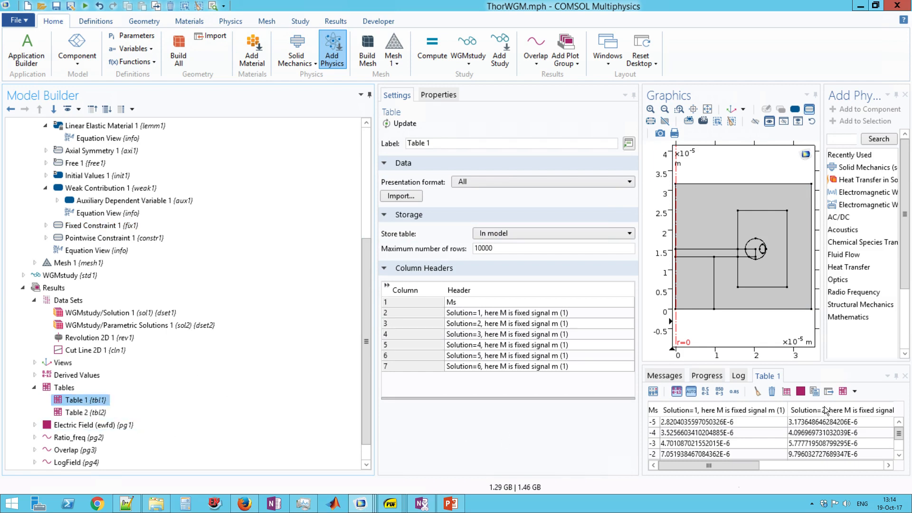
right_click(65, 399)
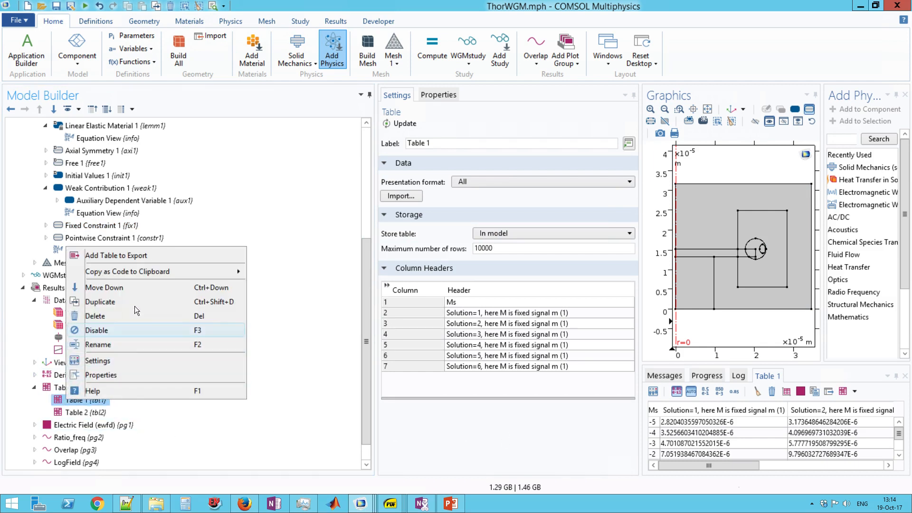
click(130, 257)
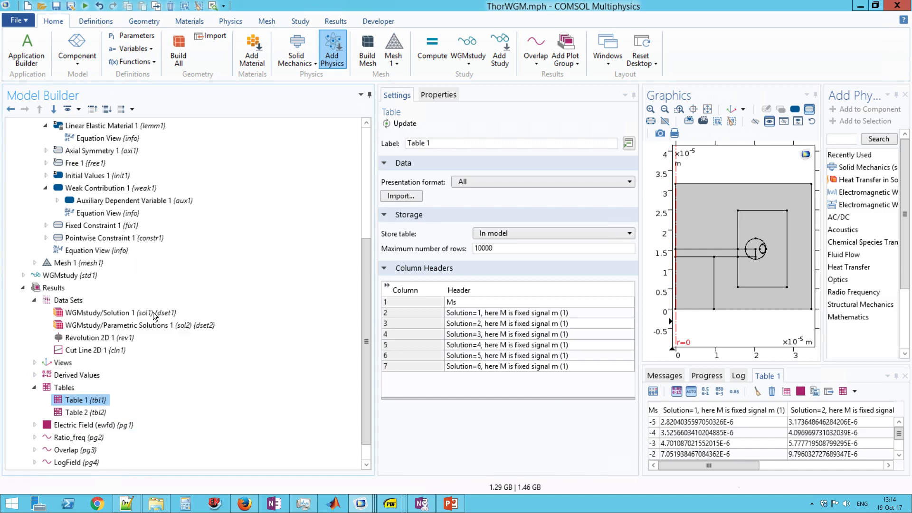
- Configure the Table 1 export to exclude the header and use full precision
click(449, 221)
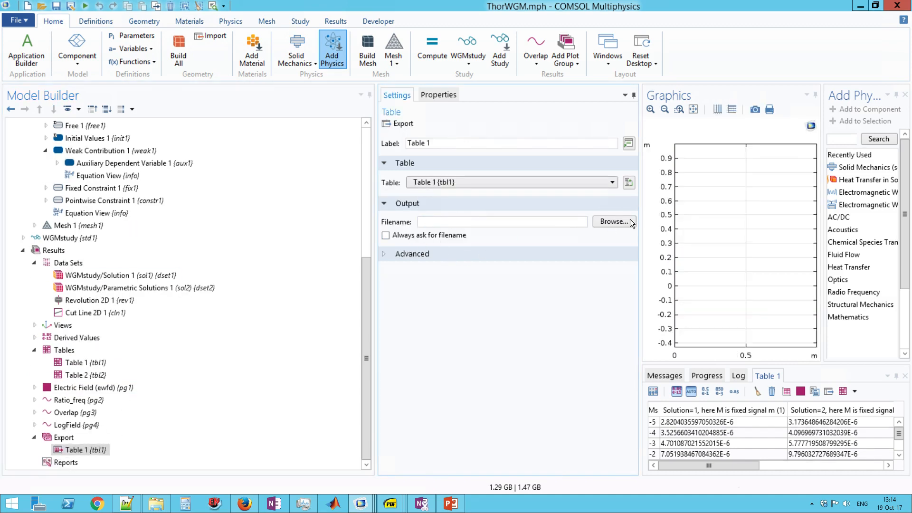
click(505, 255)
click(386, 283)
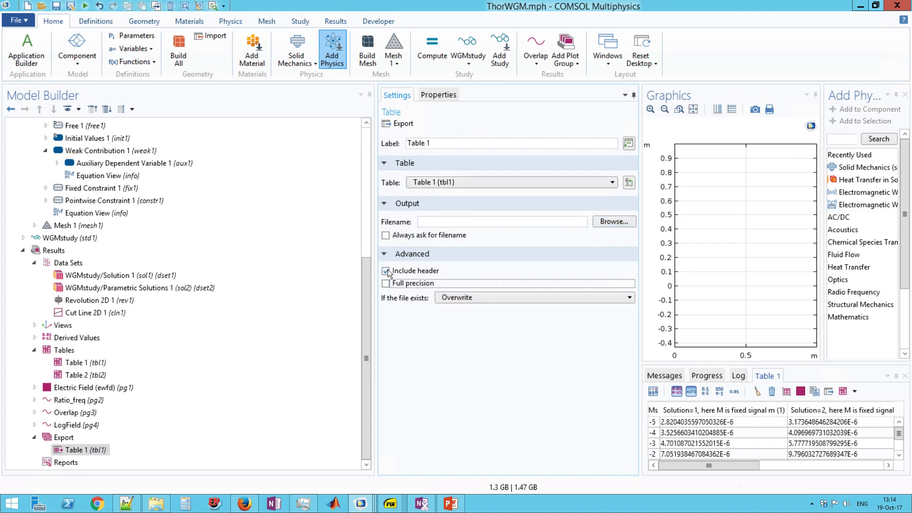
click(386, 270)
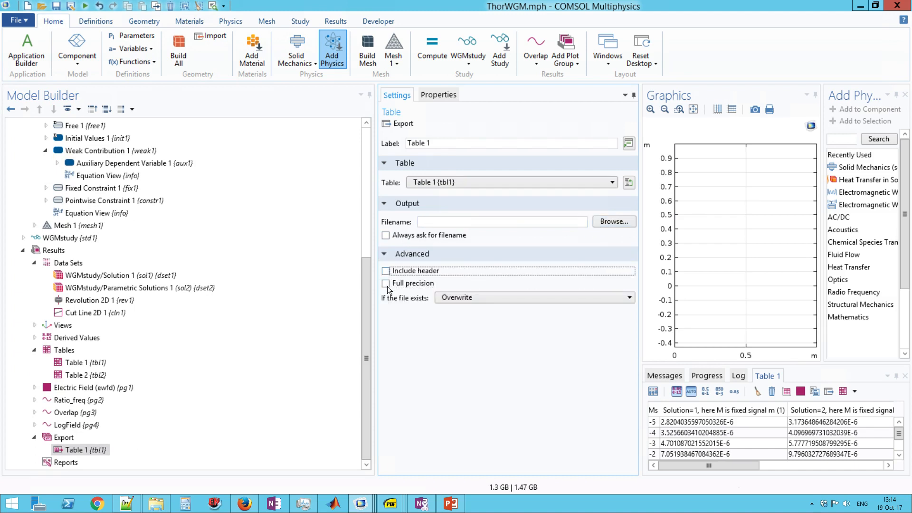
click(386, 284)
click(469, 222)
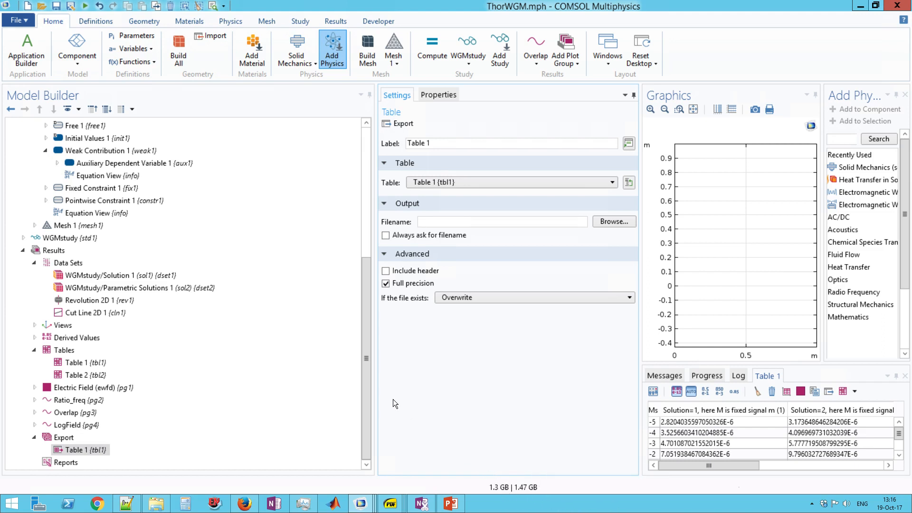
- Check which export types the Export node offers and review the upper part of the model tree
click(66, 440)
right_click(66, 440)
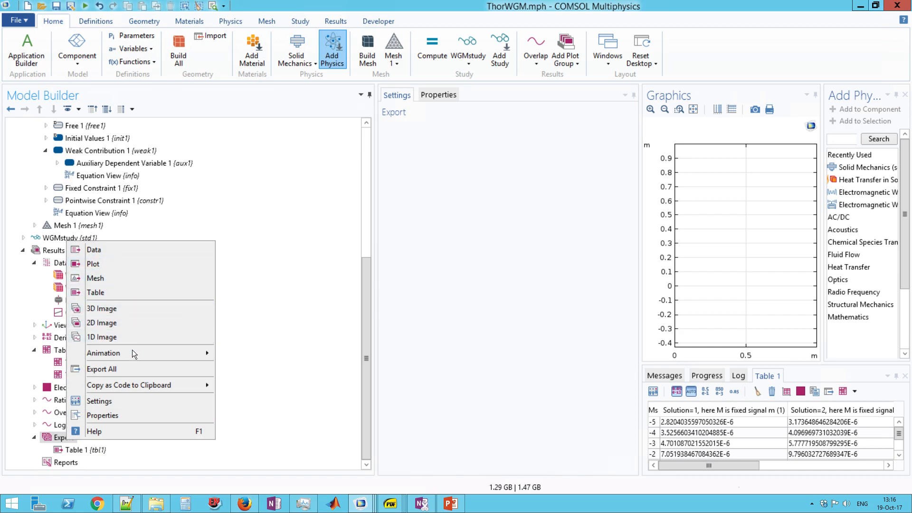
click(275, 317)
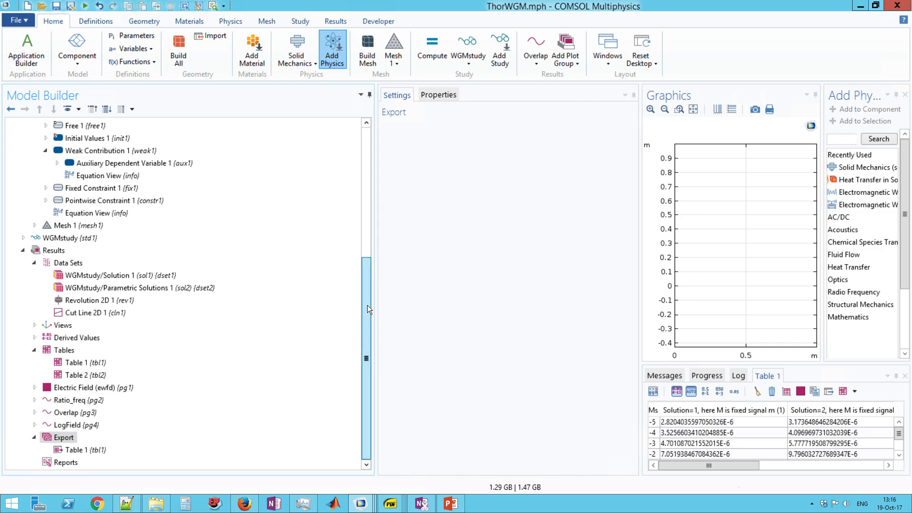
drag(367, 305, 366, 185)
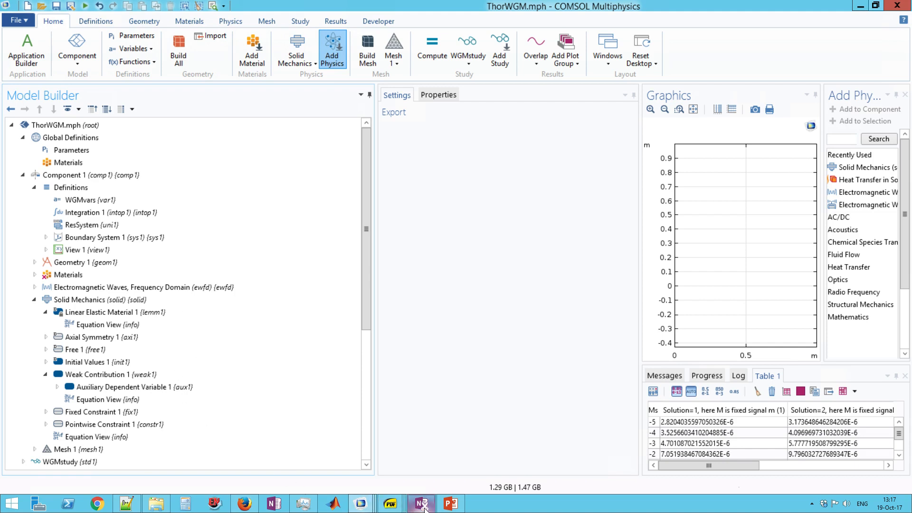
- Switch to File Explorer and open ThorWGM_mech.mph from the 2017 summary slides folder inside ITN
click(445, 507)
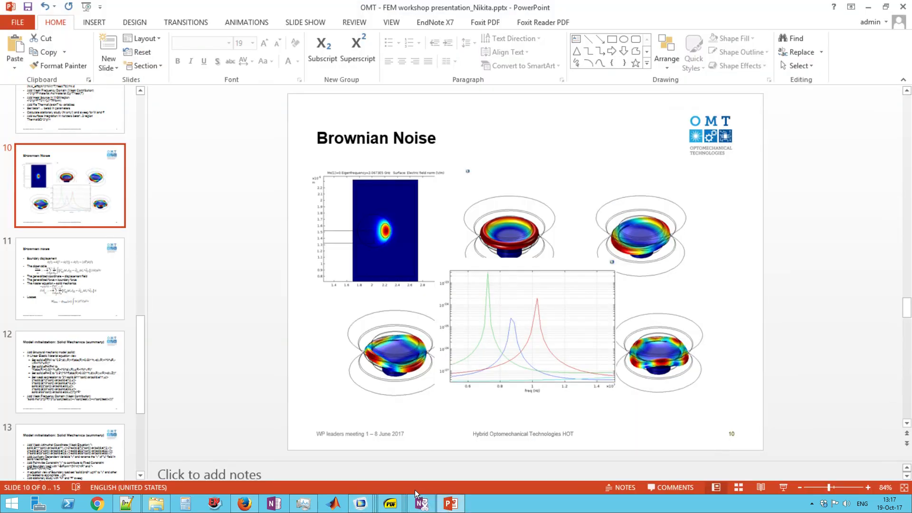
click(159, 507)
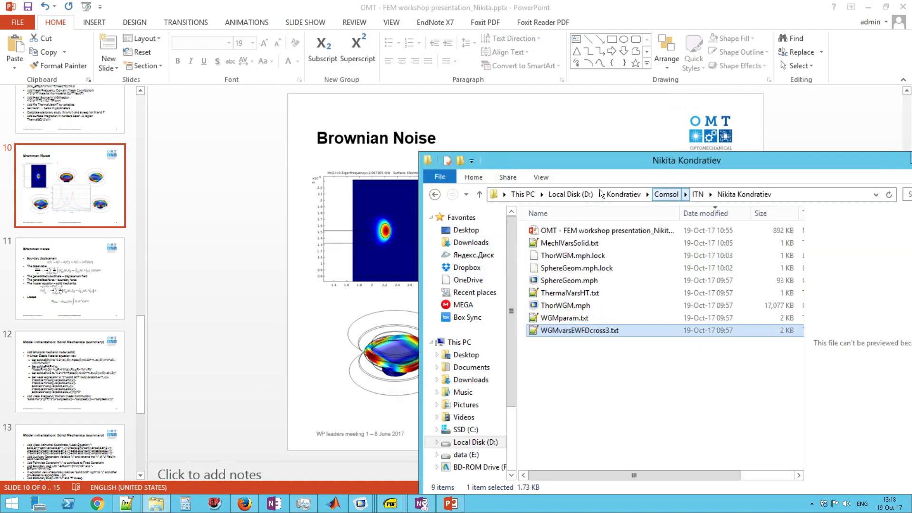
click(478, 194)
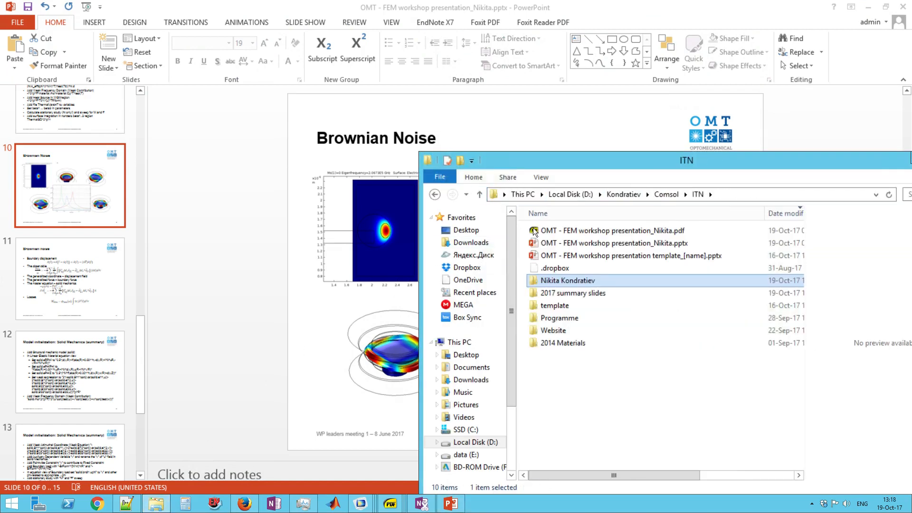
double_click(582, 292)
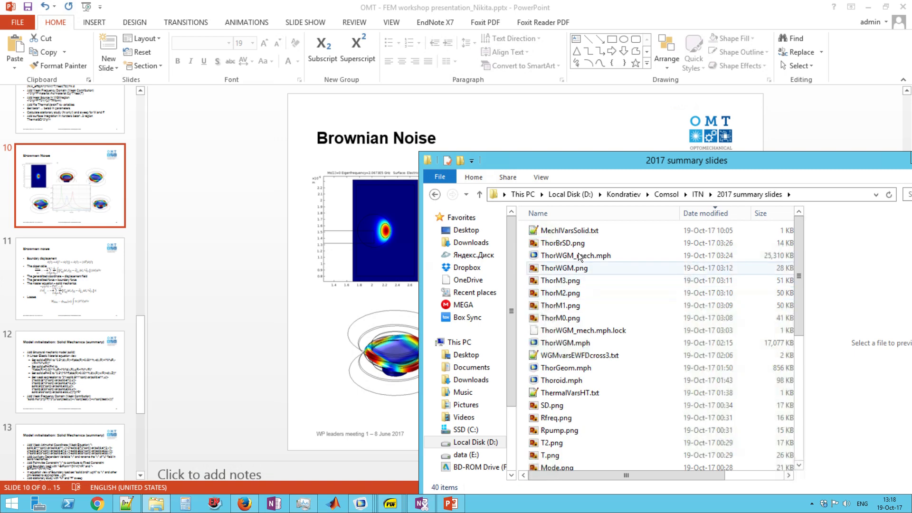
double_click(614, 259)
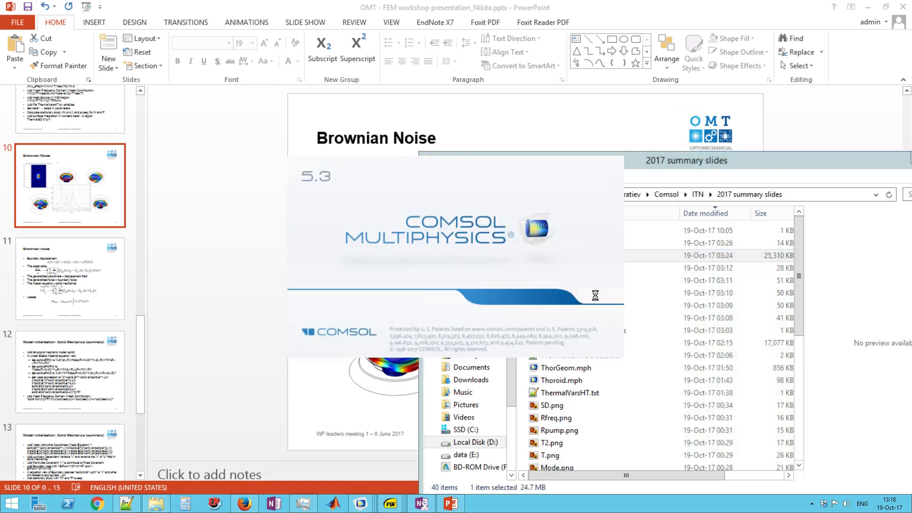
- Return to the PowerPoint presentation and select slide 14, Thermoelastic noise
click(733, 6)
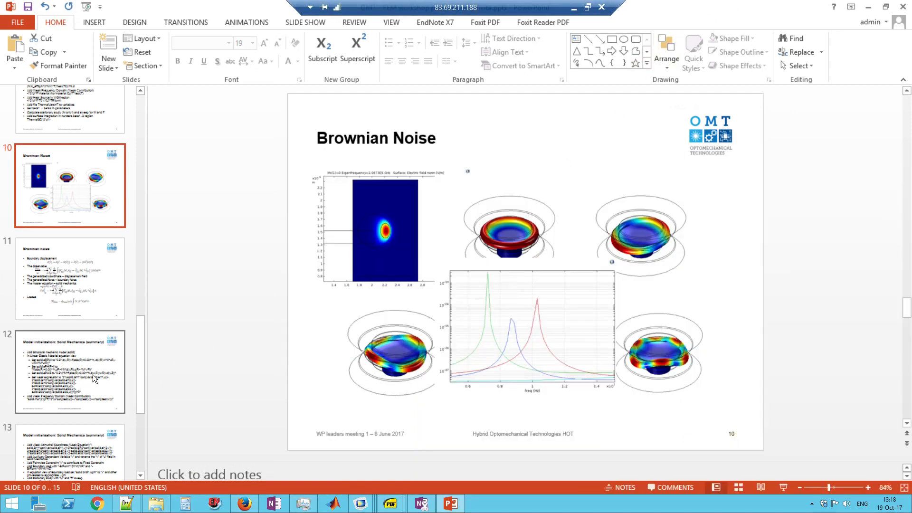
scroll(93, 374, down, 5)
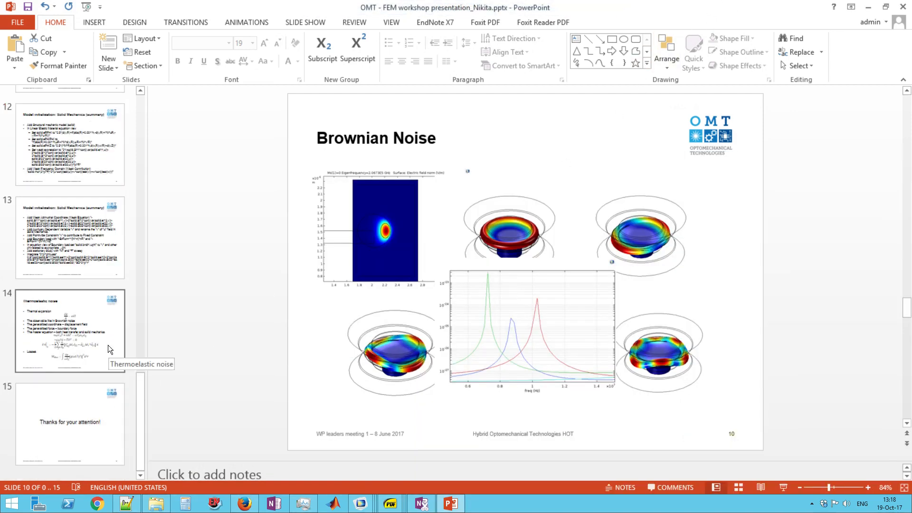
click(107, 345)
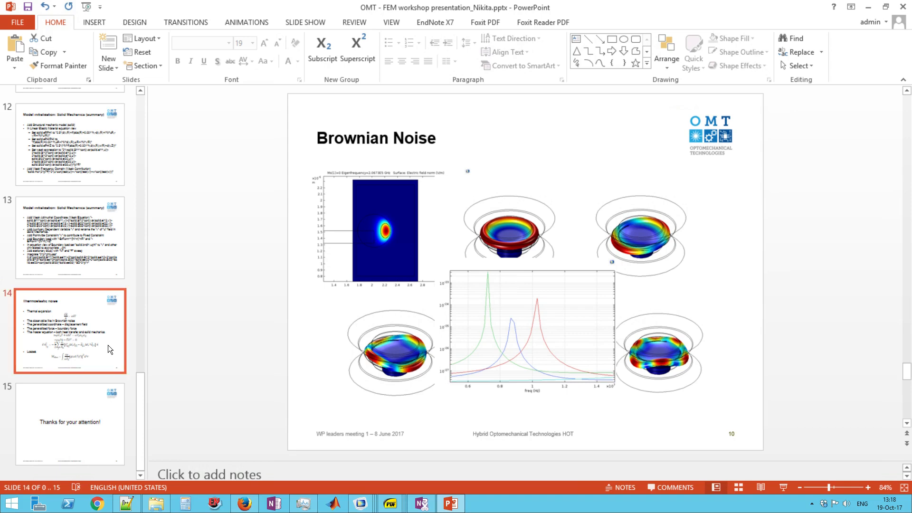